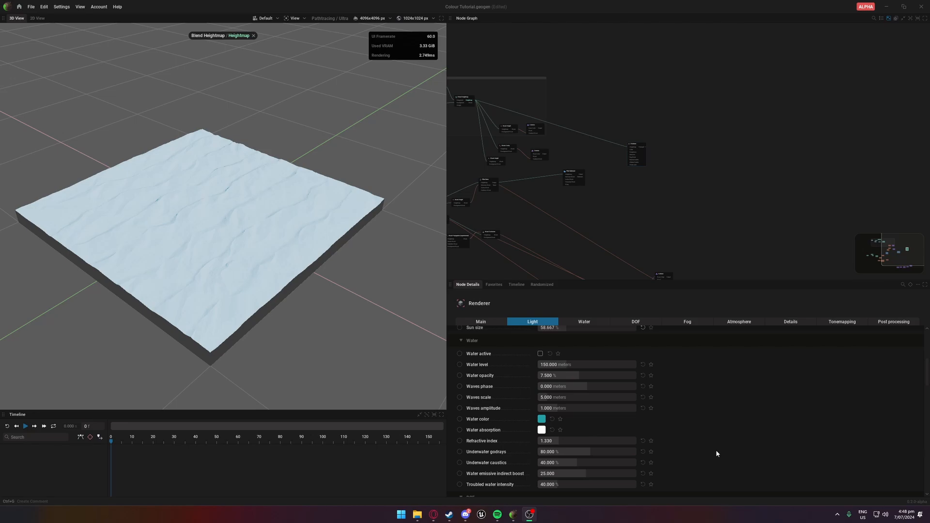
# Step: Examine the gradient settings of the Colorize node fed by Mask Height and the categories of nodes that can be added
pyautogui.scroll(4, 611, 193)
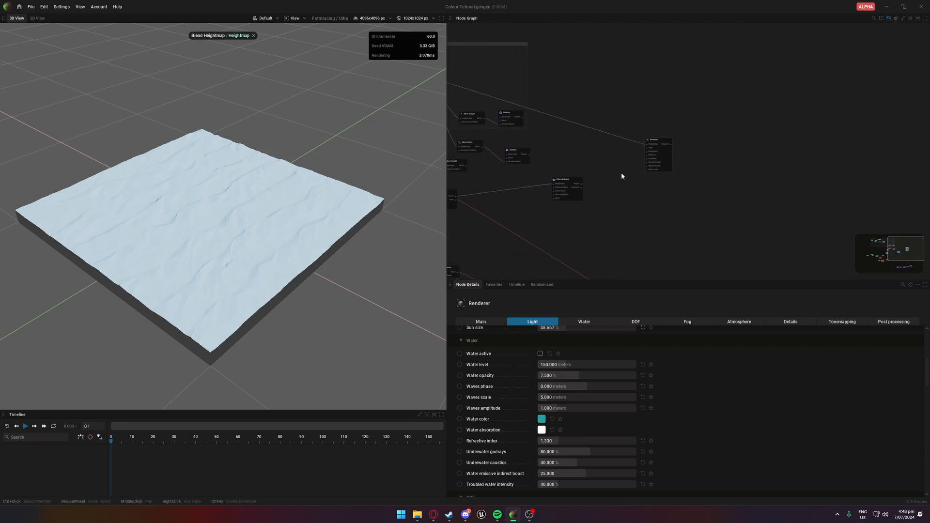
pyautogui.scroll(2, 621, 172)
pyautogui.moveTo(624, 167); pyautogui.dragTo(731, 200, button='middle')
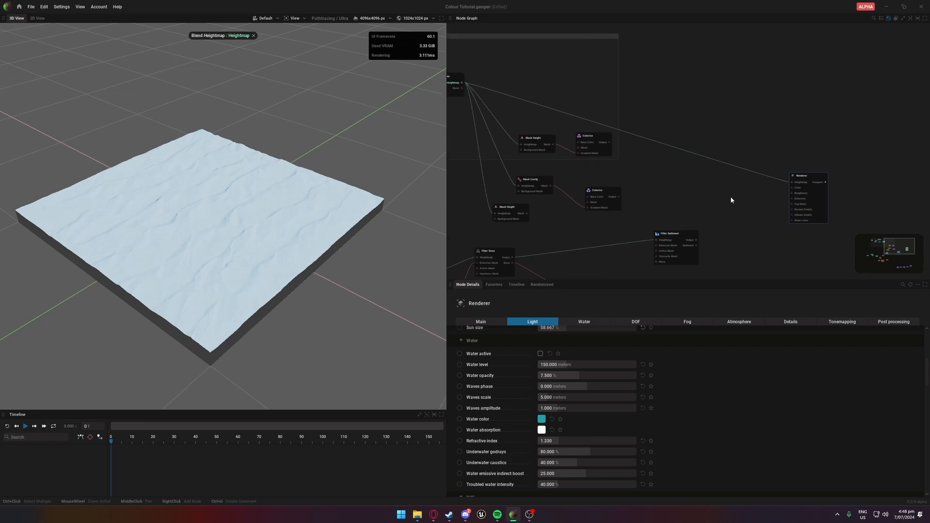
pyautogui.click(592, 143)
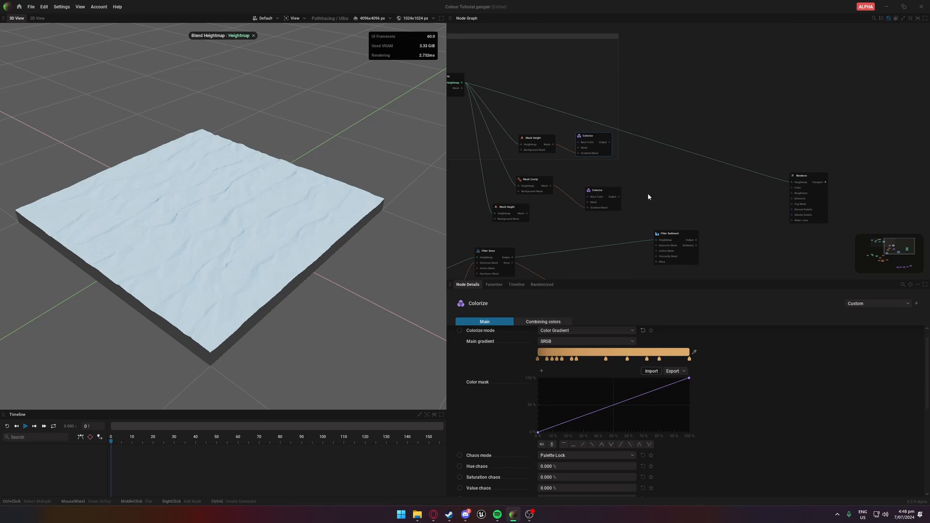
pyautogui.moveTo(648, 196); pyautogui.dragTo(706, 201, button='middle')
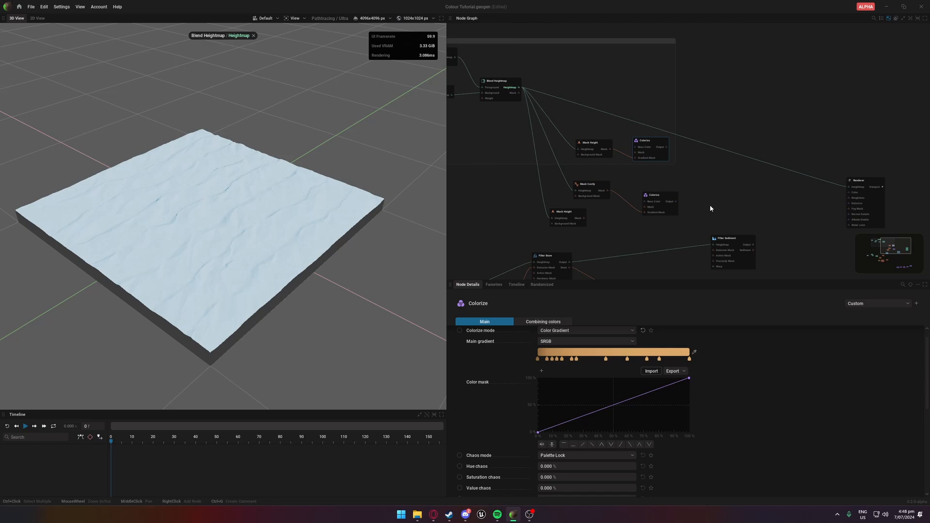
pyautogui.click(688, 177)
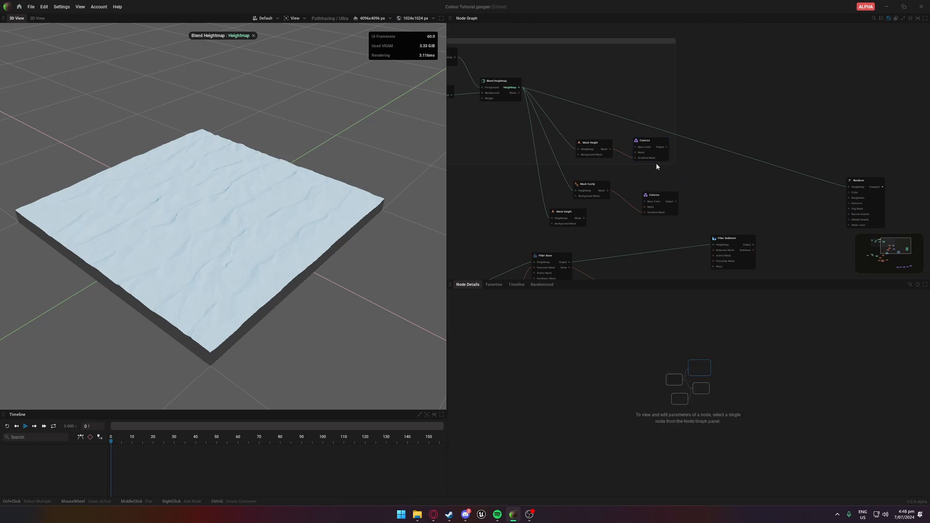
pyautogui.rightClick(711, 177)
pyautogui.moveTo(743, 323)
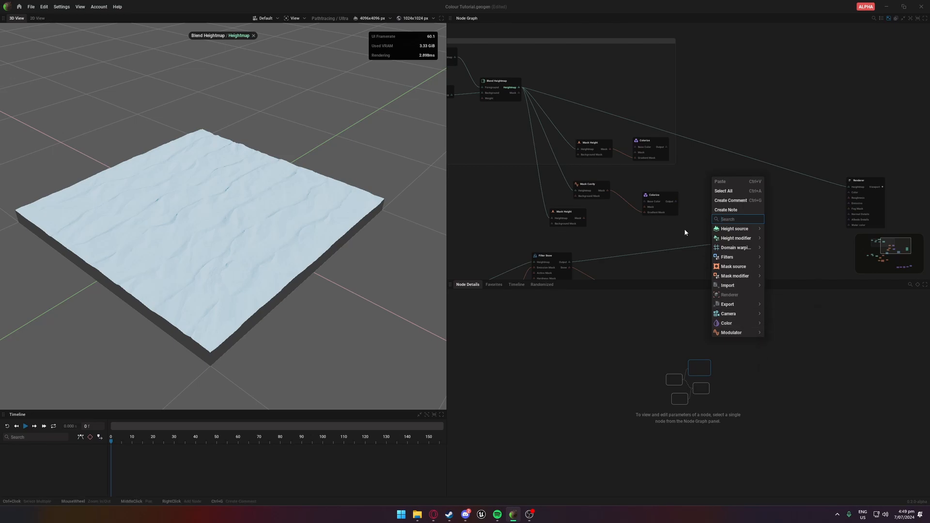
pyautogui.click(692, 218)
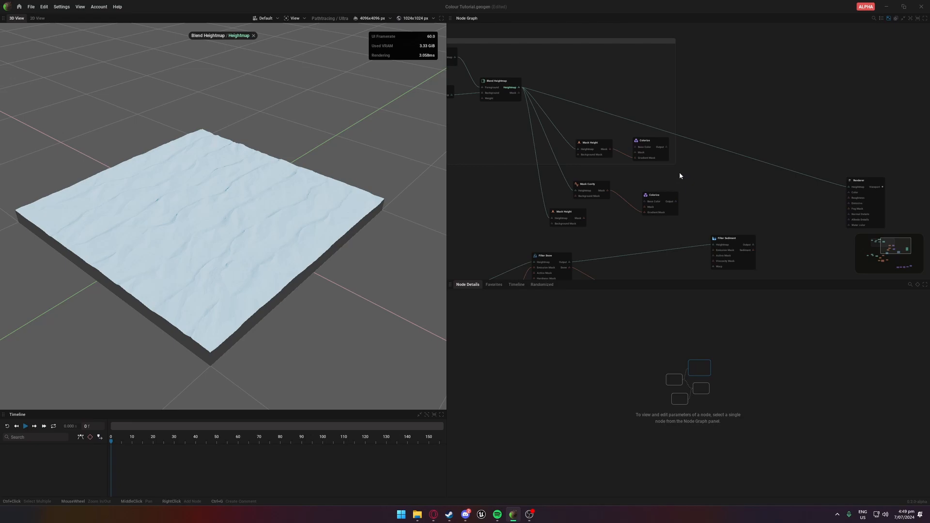
# Step: Preview the output of the Colorize node fed by Mask Cavity and view its gradient settings
pyautogui.click(668, 201)
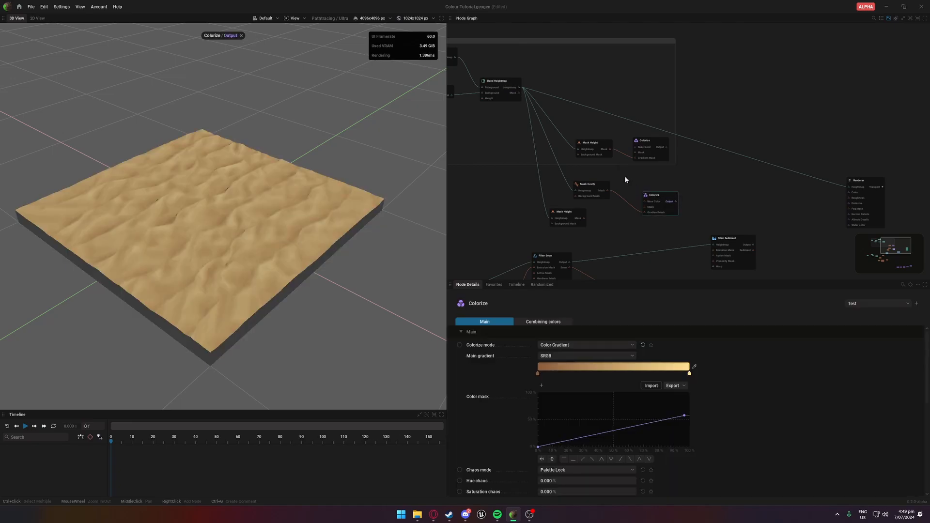
pyautogui.moveTo(582, 178)
pyautogui.mouseDown()
pyautogui.moveTo(673, 212)
pyautogui.moveTo(578, 171)
pyautogui.moveTo(589, 179)
pyautogui.mouseUp()
pyautogui.click(688, 189)
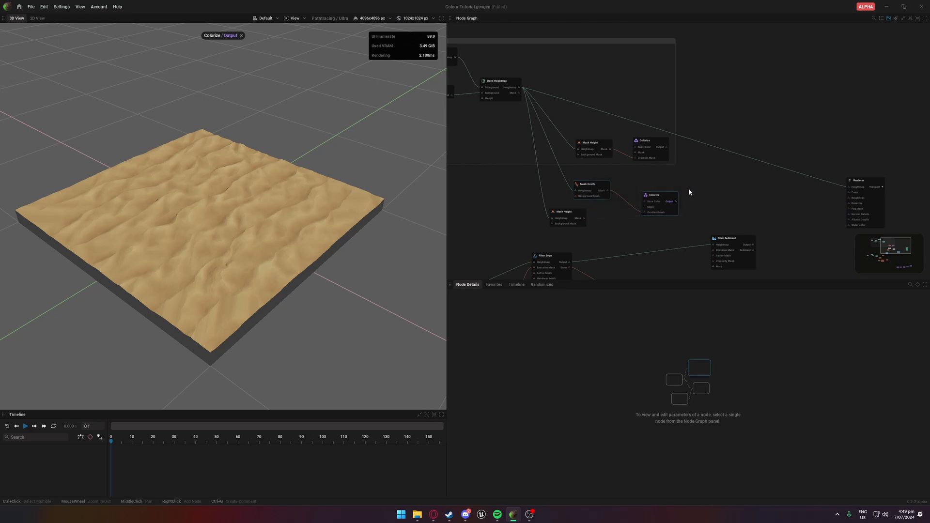
pyautogui.click(655, 199)
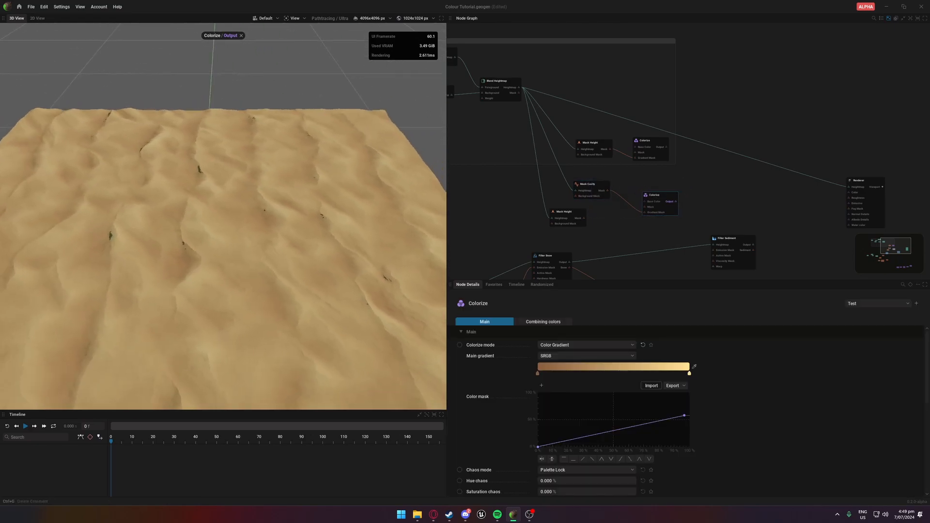
# Step: Preview the Warp Noise, Base, Transform and Blend Heightmap outputs in the Desert group, viewing the Base shape and Blend Heightmap settings
pyautogui.moveTo(531, 200); pyautogui.dragTo(770, 191, button='middle')
pyautogui.moveTo(634, 121); pyautogui.dragTo(593, 202, button='middle')
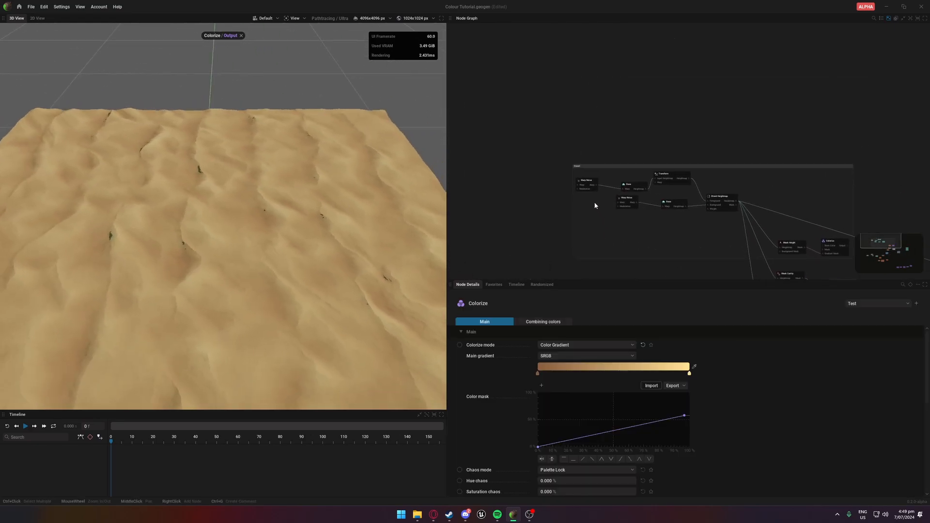
pyautogui.click(585, 177)
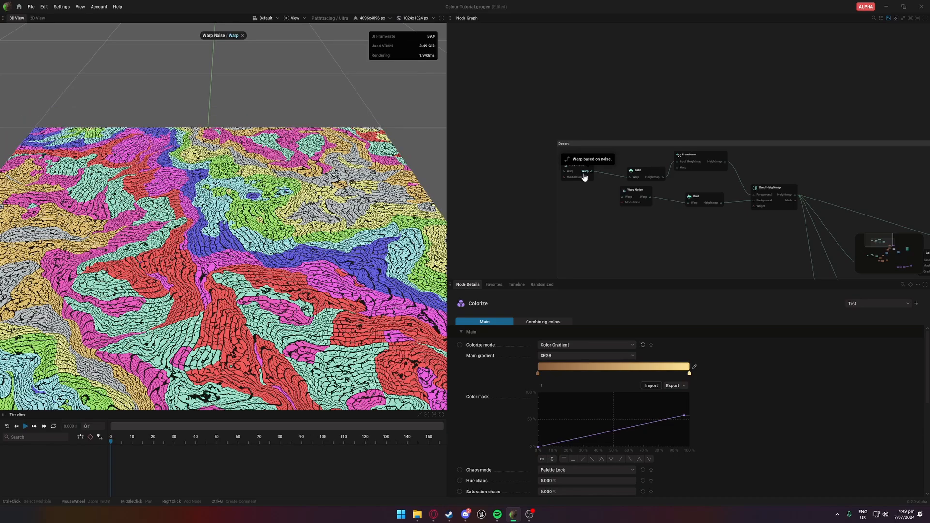
pyautogui.click(652, 177)
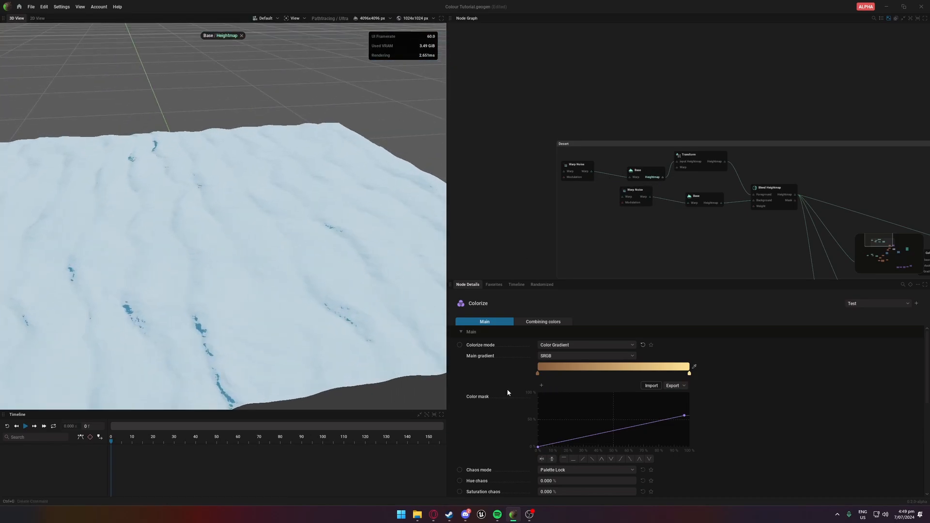
pyautogui.scroll(-5, 608, 397)
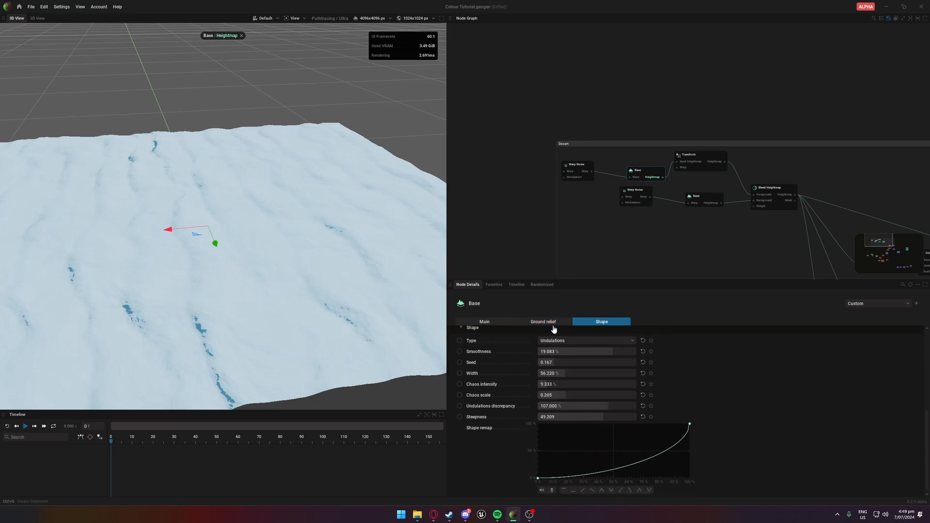
pyautogui.moveTo(310, 208); pyautogui.dragTo(270, 230)
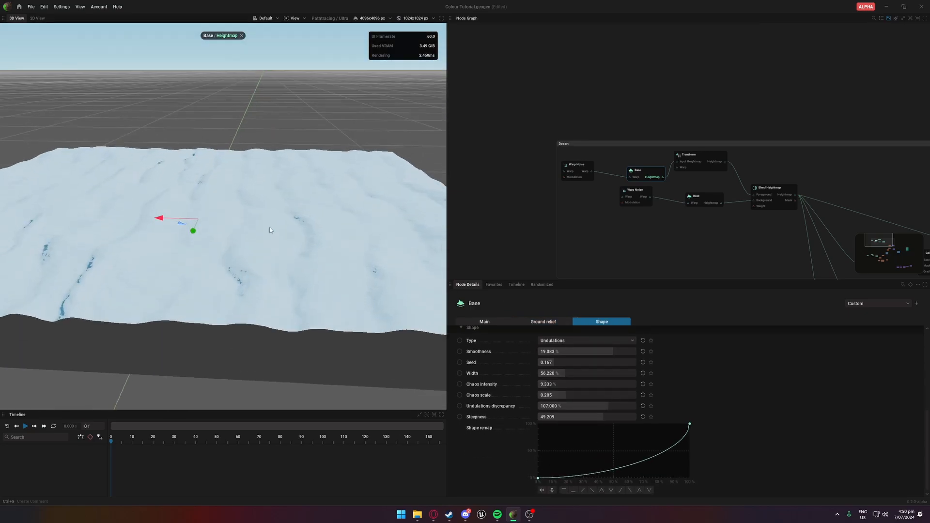
pyautogui.click(711, 167)
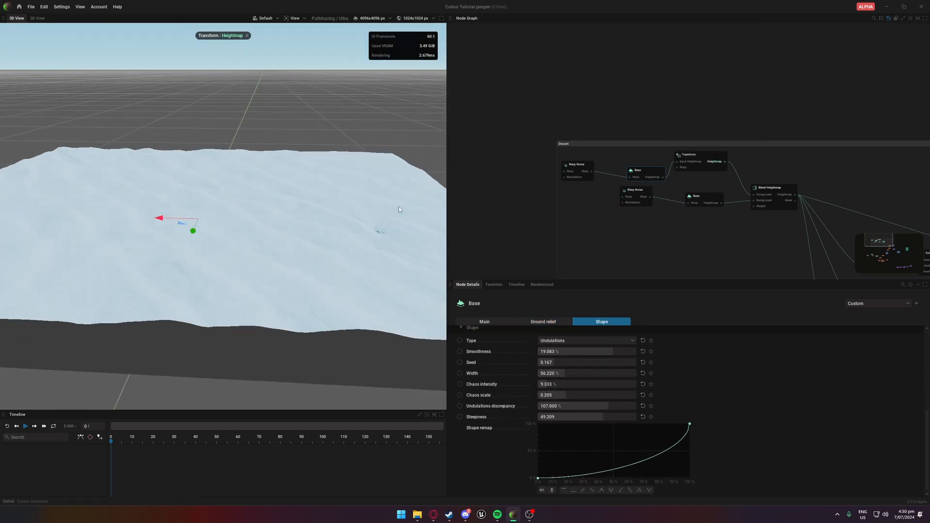
pyautogui.click(715, 204)
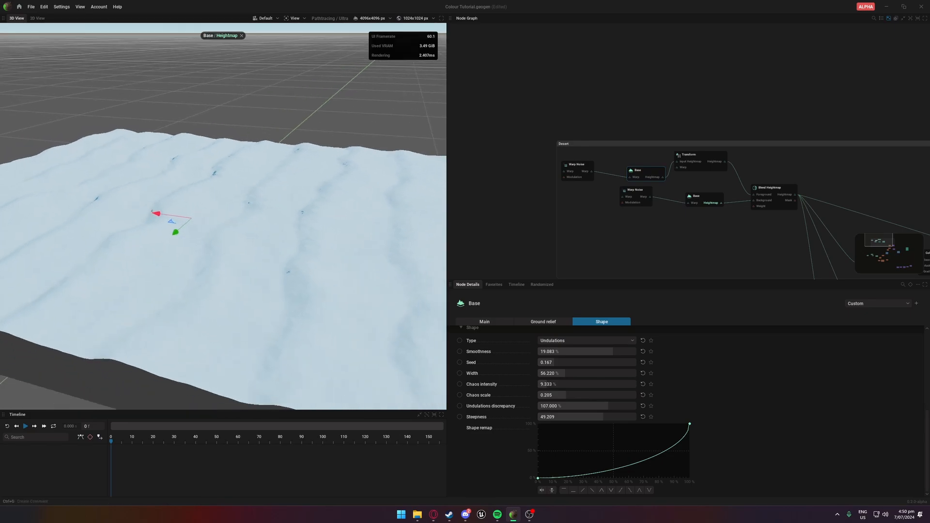
pyautogui.click(781, 193)
pyautogui.click(783, 194)
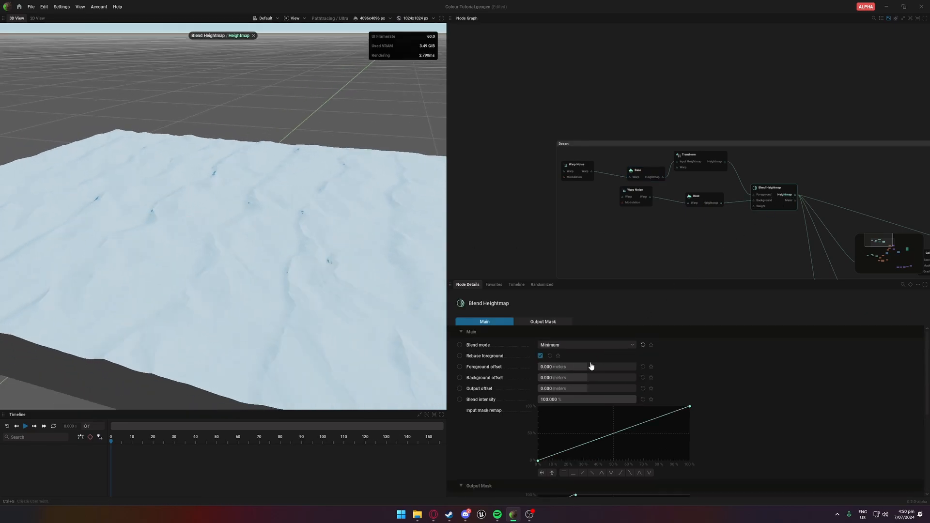
pyautogui.moveTo(318, 290); pyautogui.dragTo(290, 271)
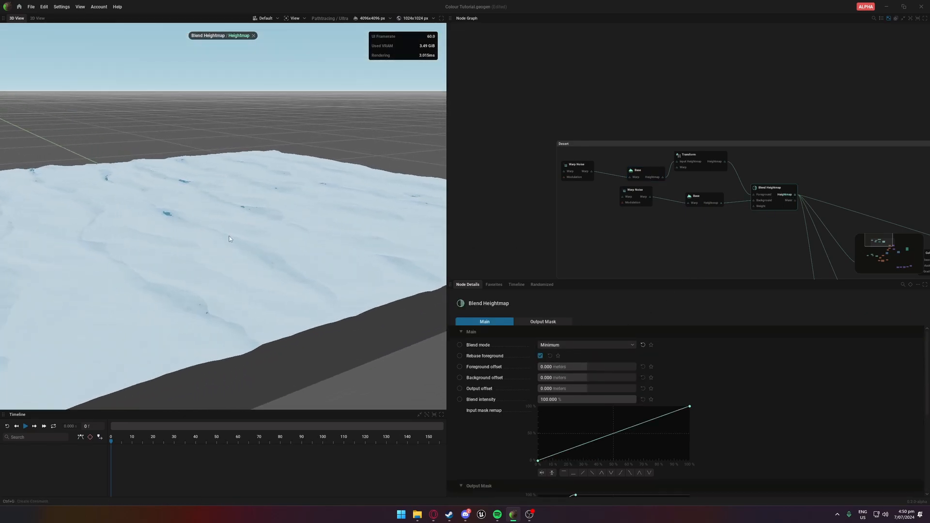
# Step: Delete the Mask Cavity node, its connected Colorize node and the unconnected-output Mask Height node outside the Desert group
pyautogui.moveTo(748, 249); pyautogui.dragTo(683, 189, button='middle')
pyautogui.moveTo(561, 129); pyautogui.dragTo(691, 168)
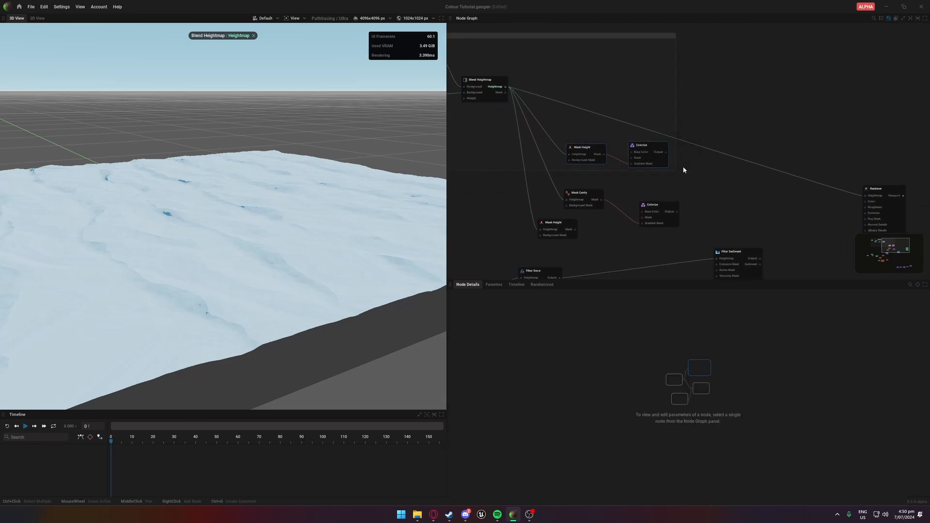
pyautogui.click(659, 225)
pyautogui.moveTo(682, 227); pyautogui.dragTo(544, 195)
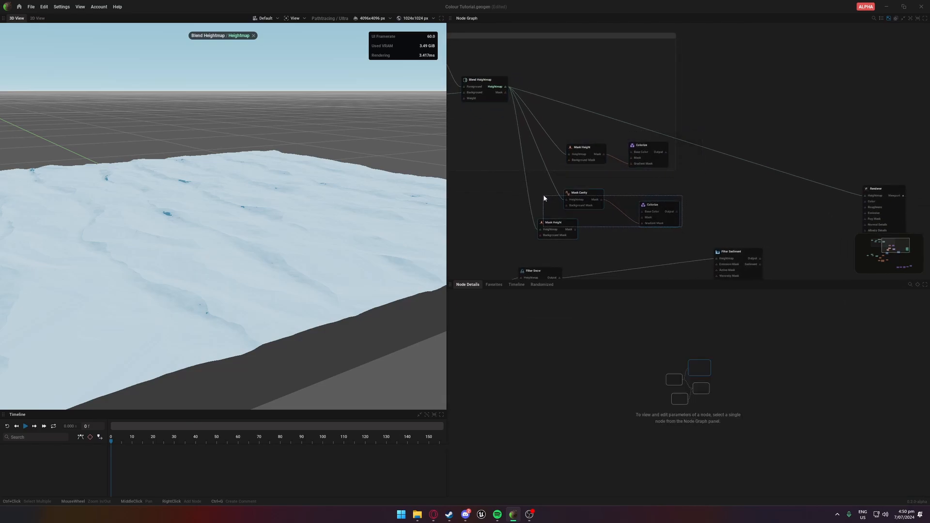
pyautogui.press('Delete')
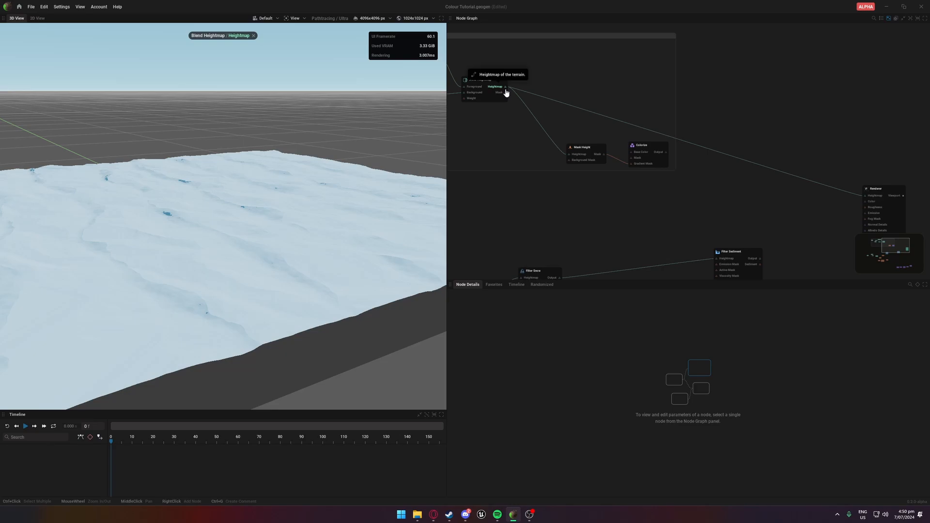
# Step: Add a Colorize node feeding the Renderer's Color input and close the Blend Heightmap preview
pyautogui.moveTo(504, 90); pyautogui.dragTo(570, 193)
pyautogui.moveTo(760, 232)
pyautogui.click(814, 233)
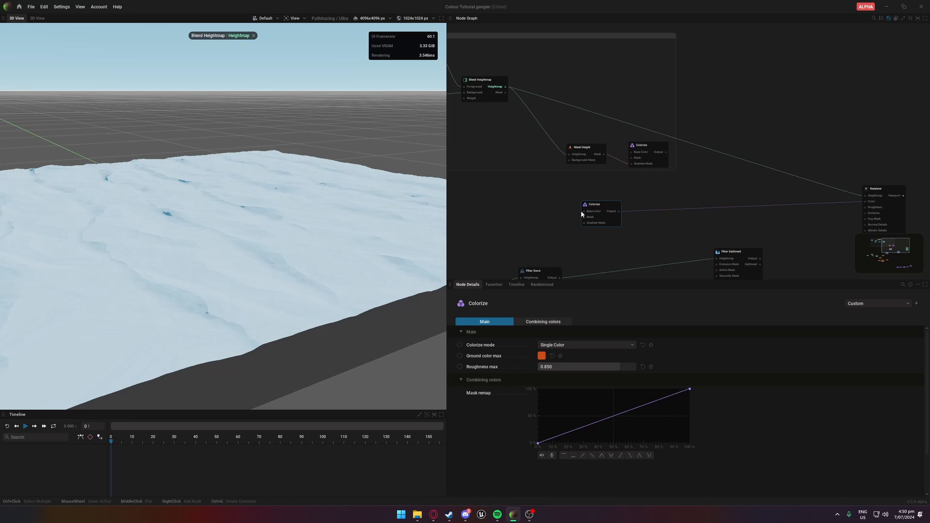
pyautogui.click(253, 37)
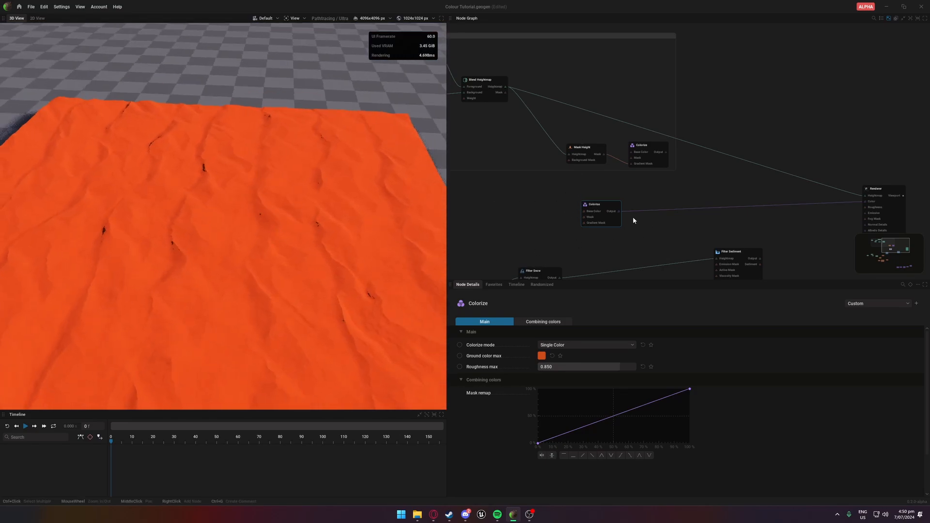
# Step: Set the new Colorize node's ground color max to white (#FFFFFF)
pyautogui.moveTo(266, 278); pyautogui.dragTo(417, 333)
pyautogui.click(541, 355)
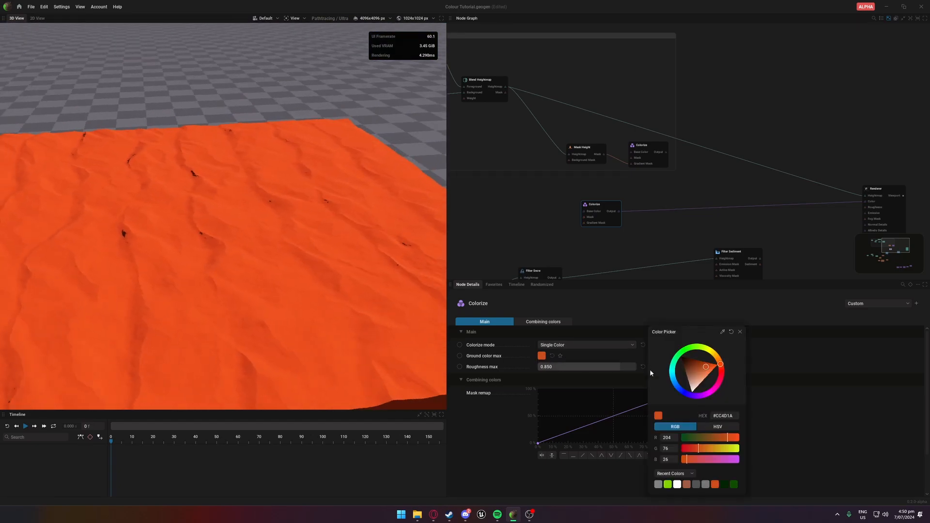
pyautogui.moveTo(699, 380); pyautogui.dragTo(686, 402)
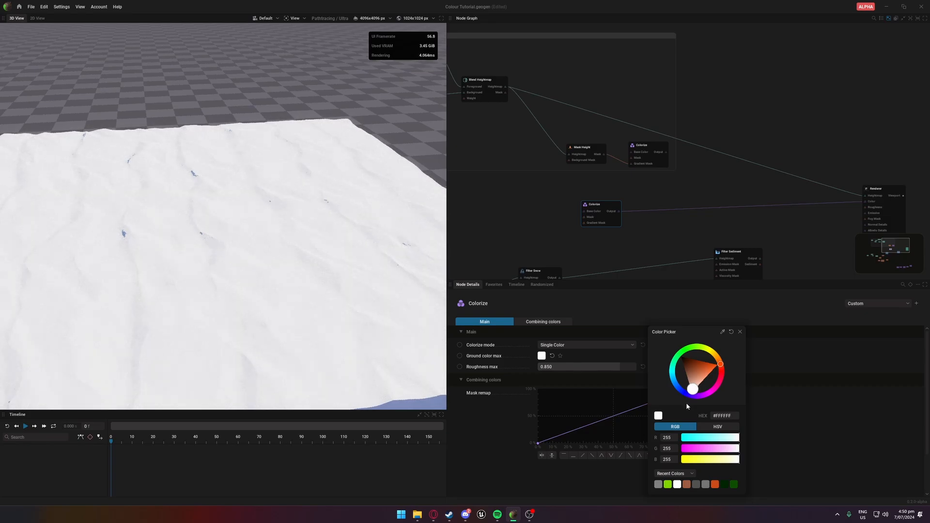
pyautogui.moveTo(326, 298); pyautogui.dragTo(358, 278)
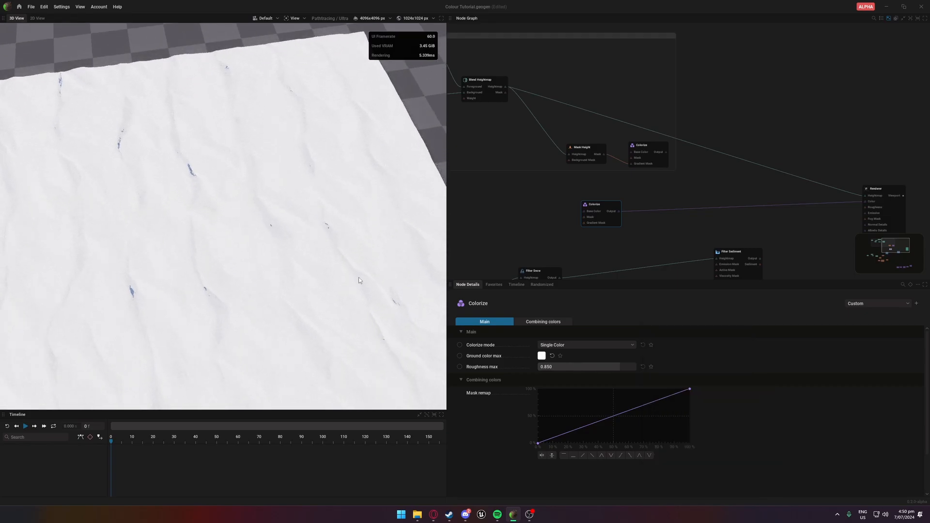
# Step: Replace the Colorize node on the Renderer's Color input with a fresh Colorize node
pyautogui.click(541, 356)
pyautogui.click(602, 205)
pyautogui.press('Delete')
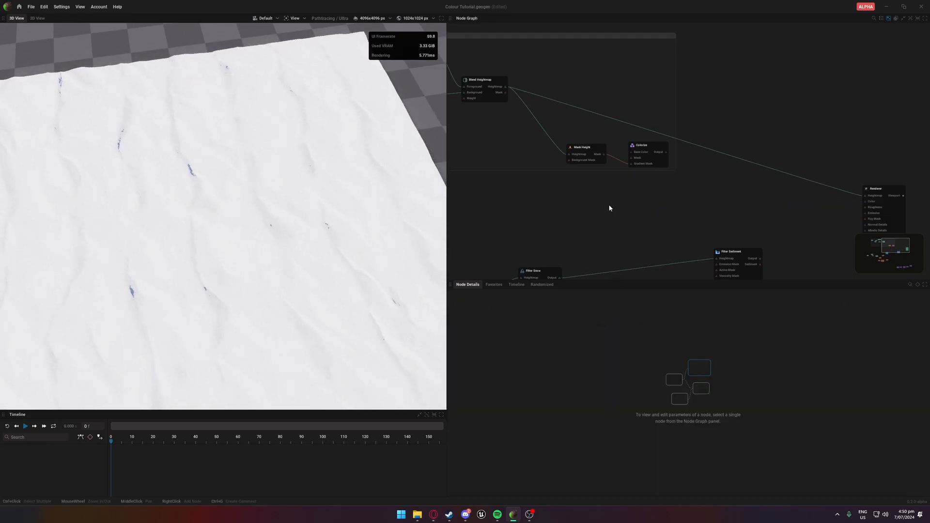
pyautogui.moveTo(868, 205); pyautogui.dragTo(614, 213)
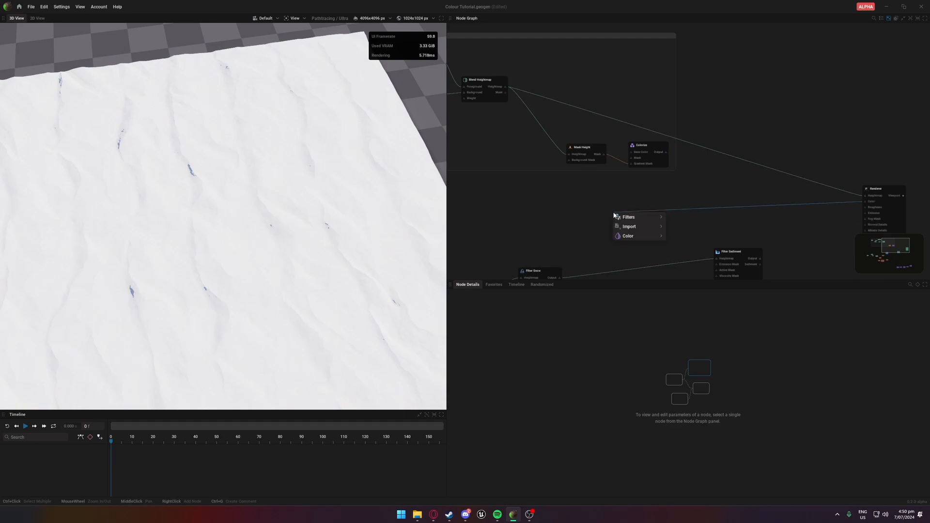
pyautogui.moveTo(628, 236)
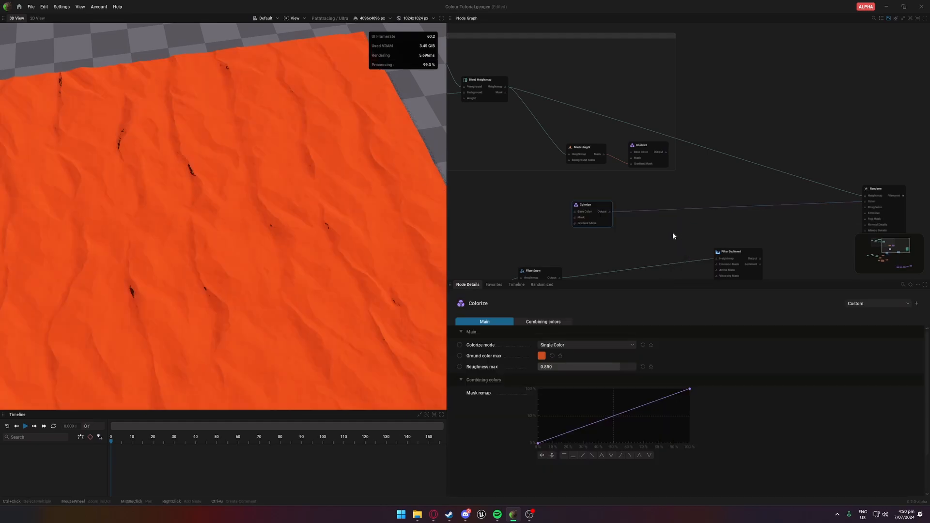
pyautogui.click(677, 236)
# Step: Set the ground color max of the Colorize node feeding the Renderer to mid grey (#7F7F7F)
pyautogui.click(541, 356)
pyautogui.click(689, 379)
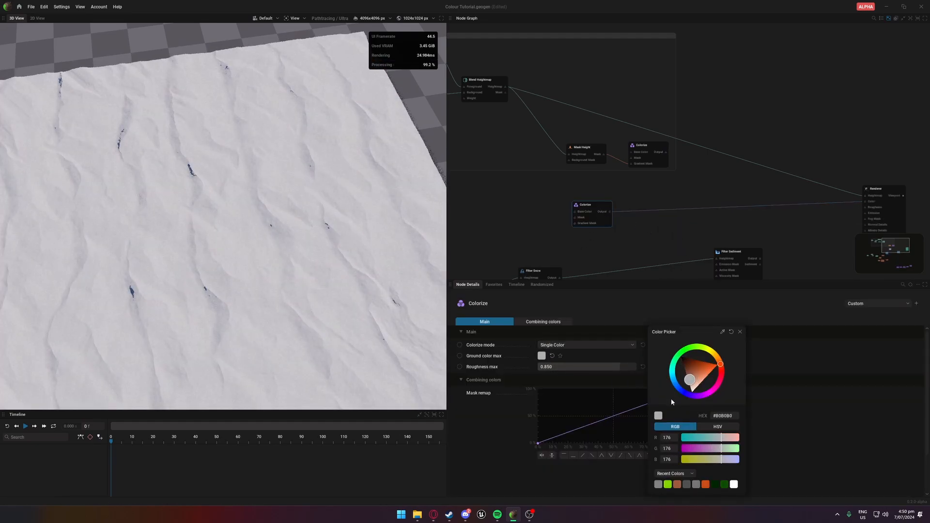
pyautogui.moveTo(671, 400); pyautogui.dragTo(665, 397)
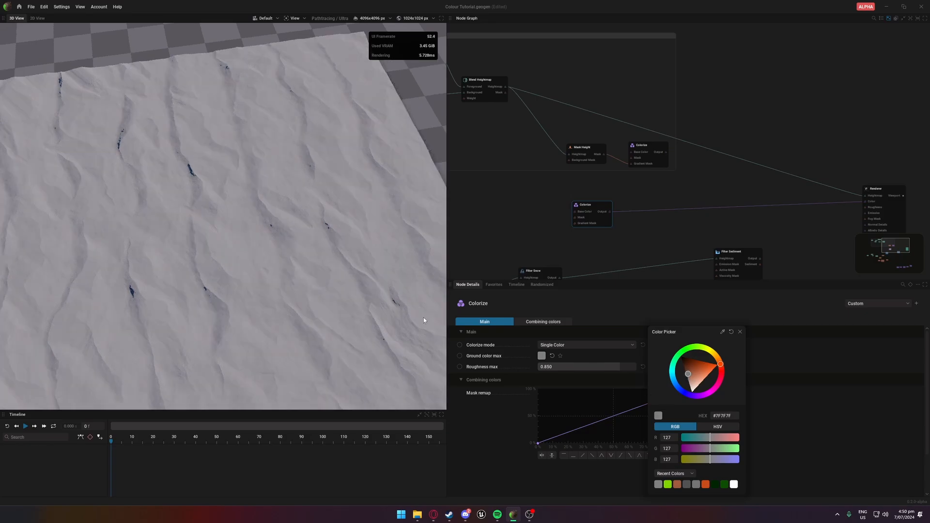
pyautogui.moveTo(314, 286); pyautogui.dragTo(382, 312)
pyautogui.scroll(8, 207, 252)
pyautogui.moveTo(295, 261); pyautogui.dragTo(209, 301)
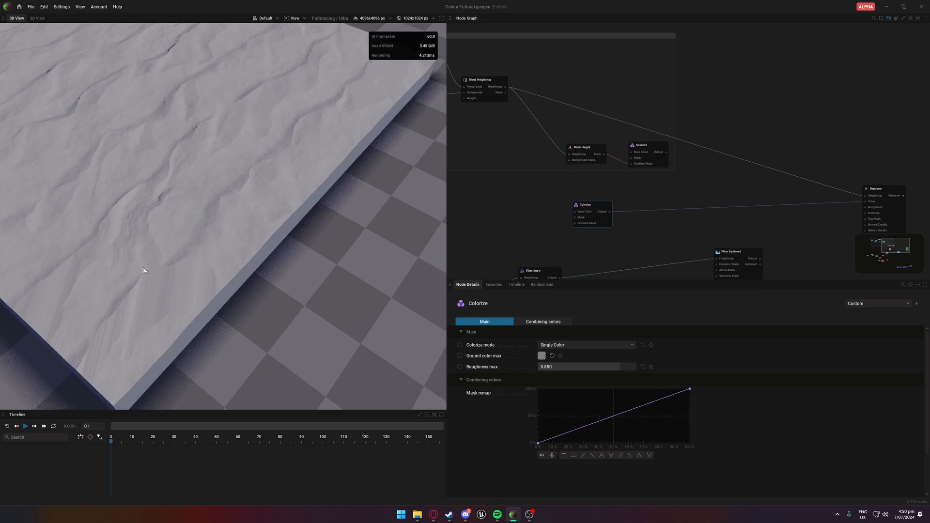
pyautogui.moveTo(116, 255); pyautogui.dragTo(164, 290)
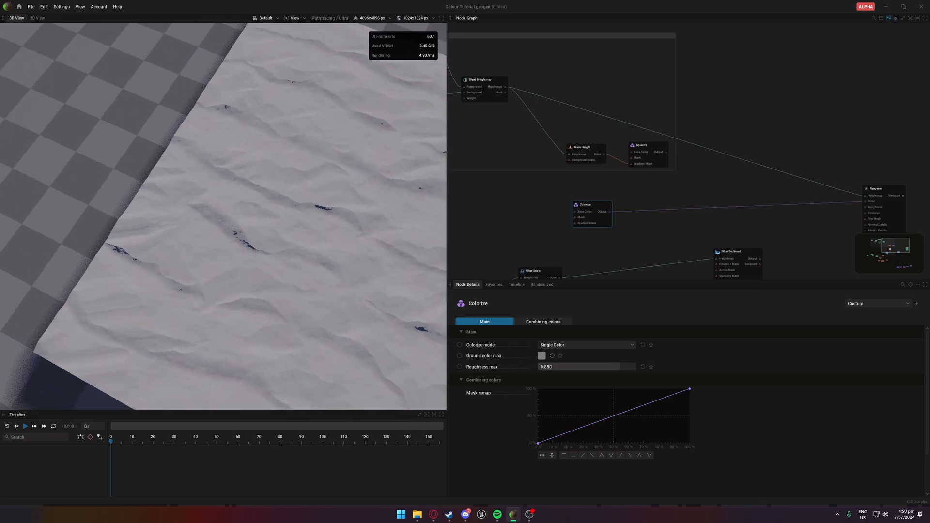
pyautogui.moveTo(194, 232); pyautogui.dragTo(111, 208)
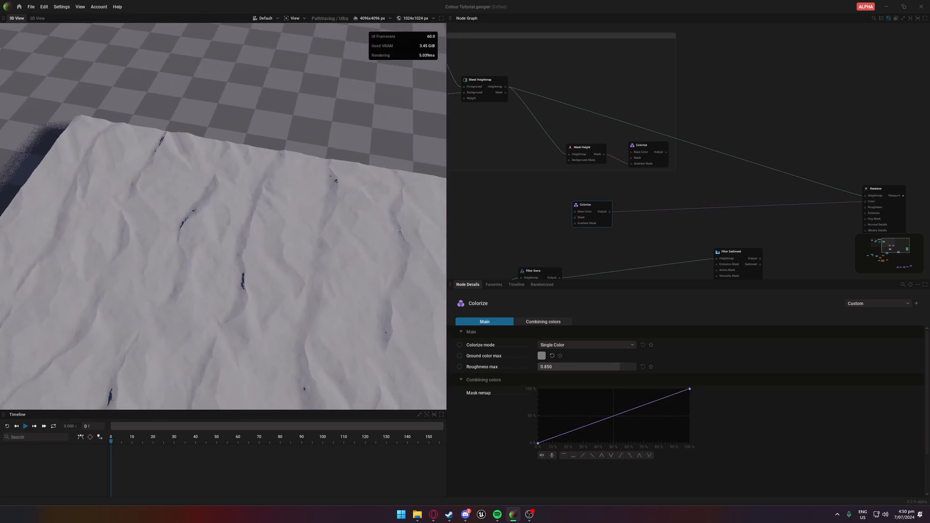
# Step: Switch the colorize mode of the Colorize node feeding the Renderer to Two Color Interpolation
pyautogui.moveTo(145, 266); pyautogui.dragTo(138, 218)
pyautogui.scroll(-5, 145, 266)
pyautogui.moveTo(212, 282); pyautogui.dragTo(221, 277)
pyautogui.click(572, 345)
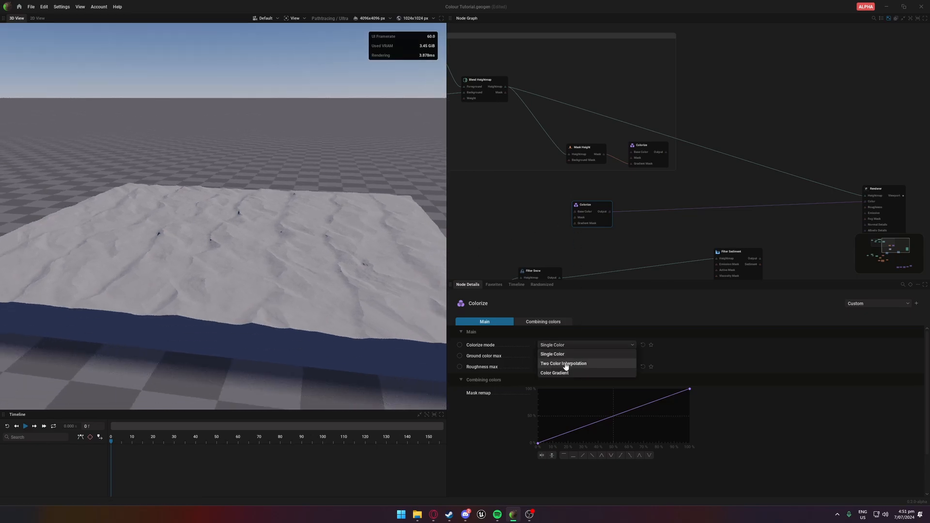
pyautogui.click(565, 364)
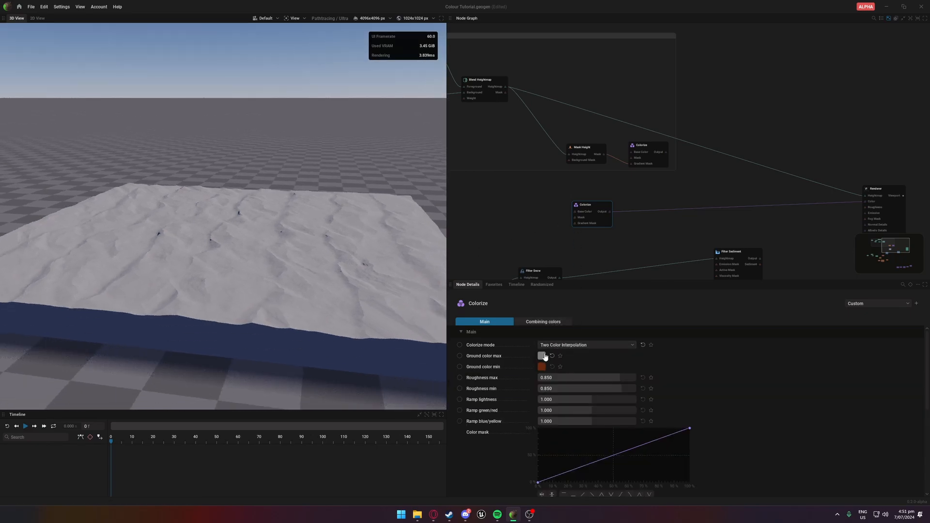
# Step: Add a Mask Height node fed by the Blend Heightmap's heightmap and connect its mask to the lower Colorize node's Gradient Mask
pyautogui.scroll(3, 608, 231)
pyautogui.moveTo(584, 191); pyautogui.dragTo(646, 194)
pyautogui.scroll(-1, 584, 193)
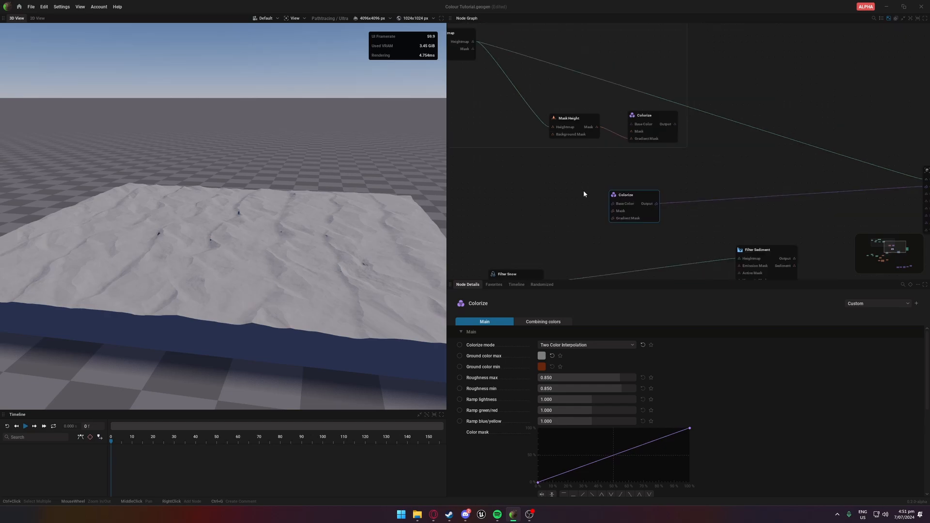
pyautogui.moveTo(583, 194); pyautogui.dragTo(619, 218, button='middle')
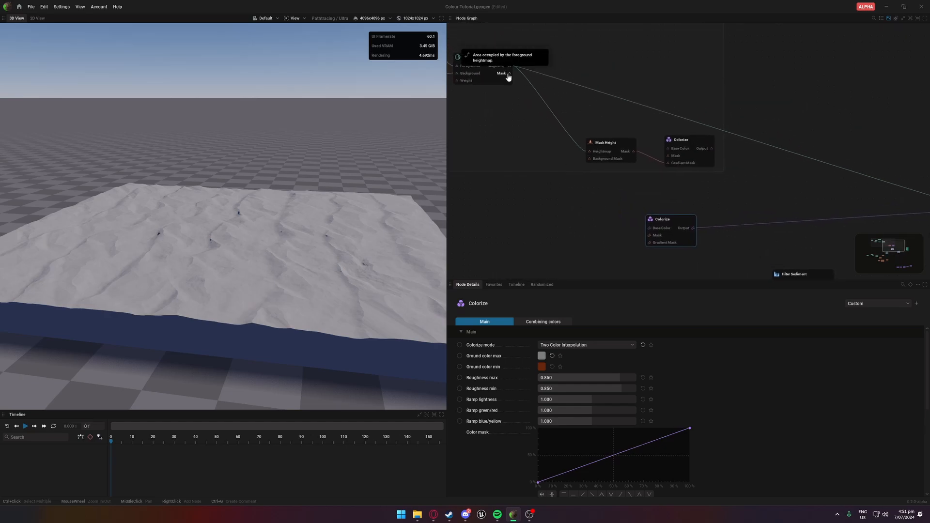
pyautogui.moveTo(508, 75); pyautogui.dragTo(524, 249)
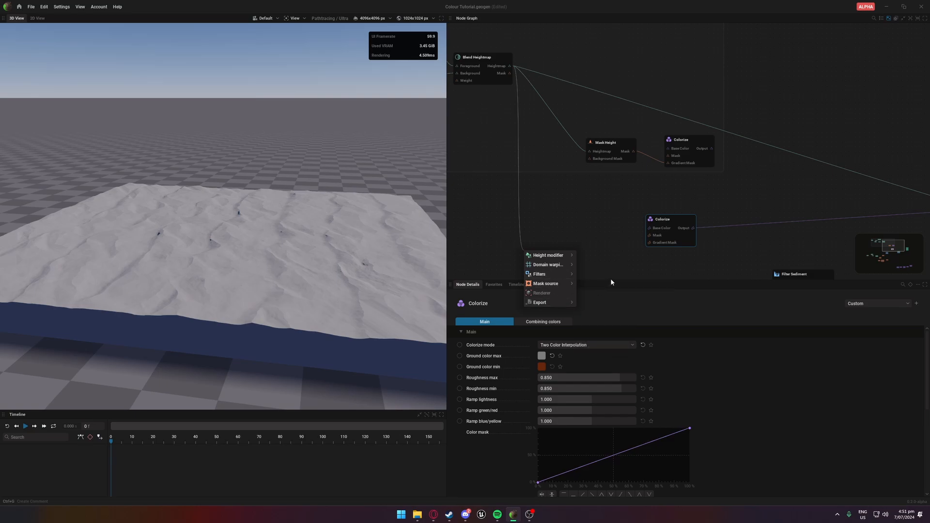
pyautogui.moveTo(547, 277)
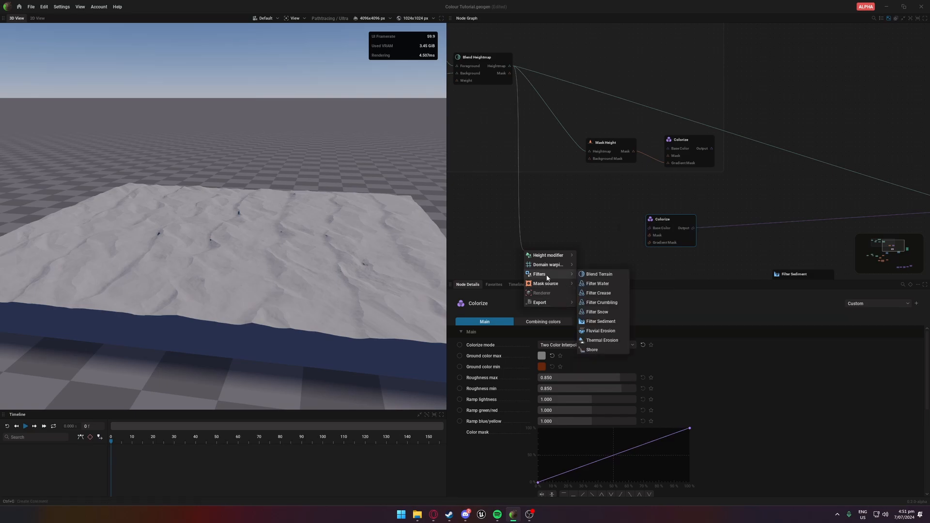
pyautogui.moveTo(547, 258)
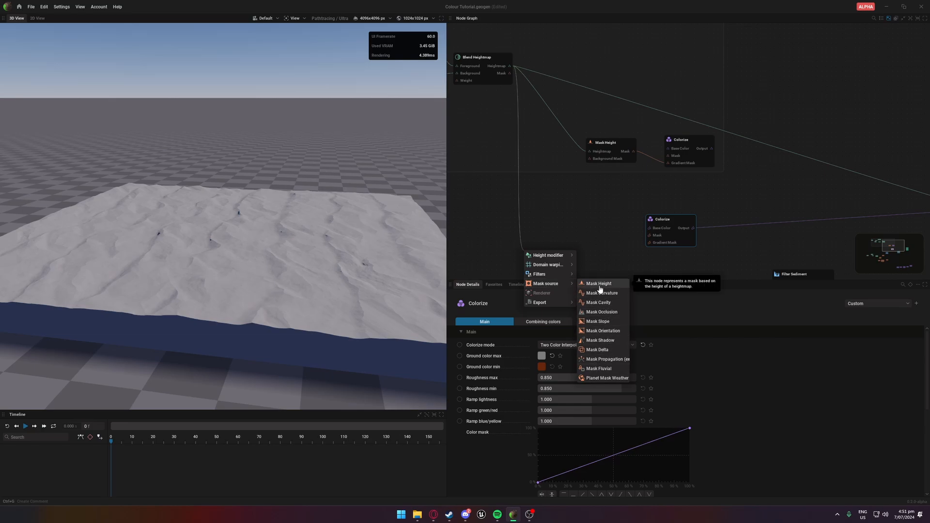
pyautogui.click(599, 285)
pyautogui.moveTo(556, 249); pyautogui.dragTo(602, 244)
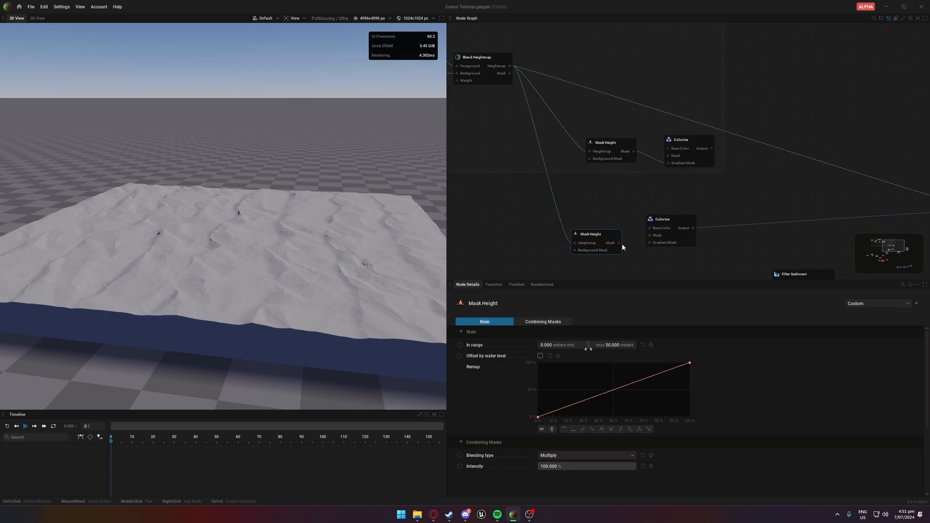
pyautogui.moveTo(618, 243); pyautogui.dragTo(687, 217)
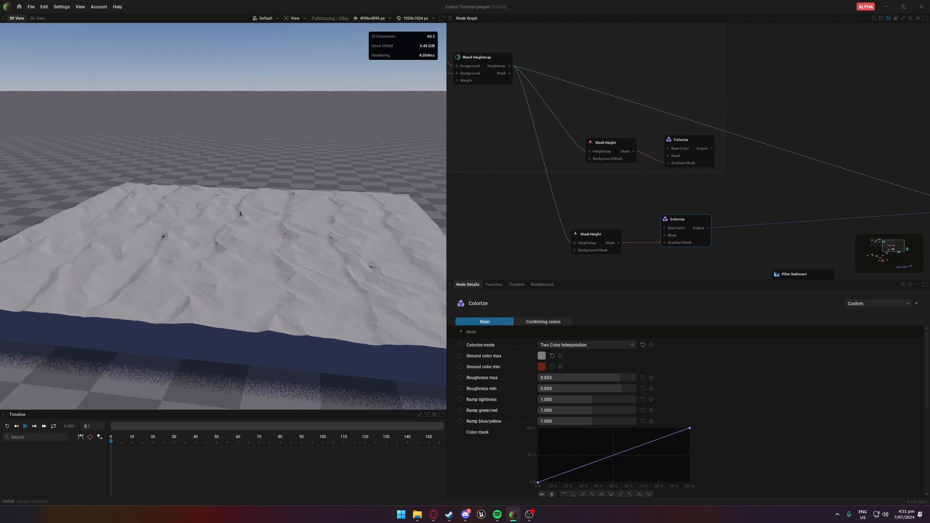
# Step: Preview the new Mask Height node's mask on the terrain and set its range to 34.133 to 84.133 meters
pyautogui.click(593, 242)
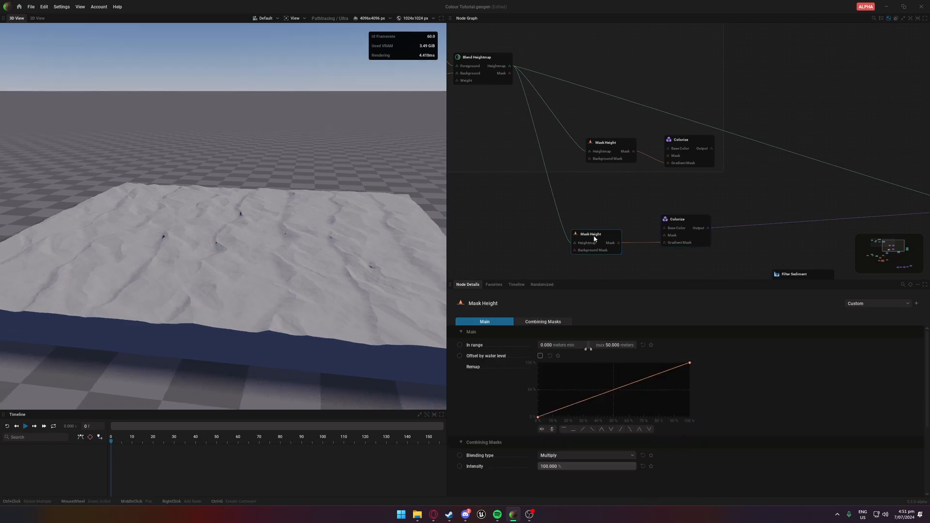
pyautogui.click(689, 220)
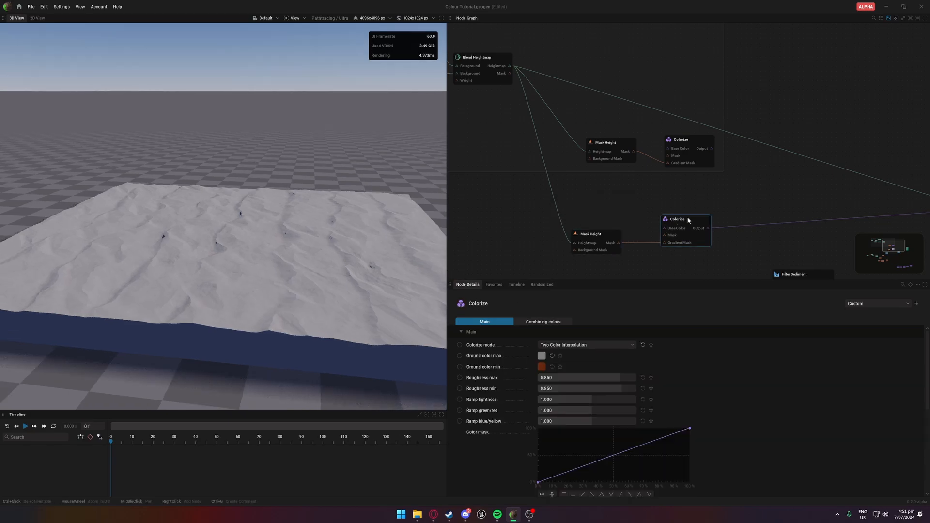
pyautogui.click(608, 238)
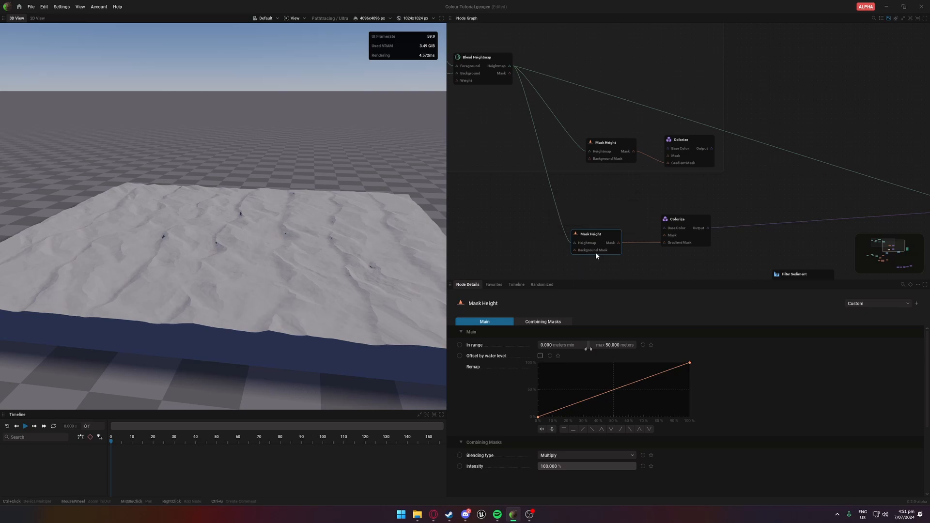
pyautogui.click(610, 243)
pyautogui.scroll(5, 241, 288)
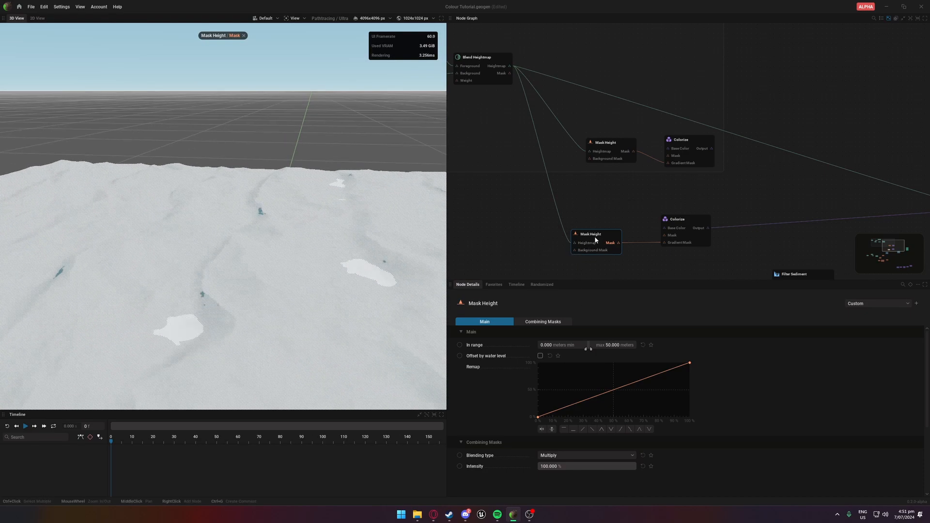
pyautogui.moveTo(587, 346)
pyautogui.mouseDown()
pyautogui.moveTo(574, 348)
pyautogui.moveTo(591, 348)
pyautogui.mouseUp()
pyautogui.scroll(-3, 313, 268)
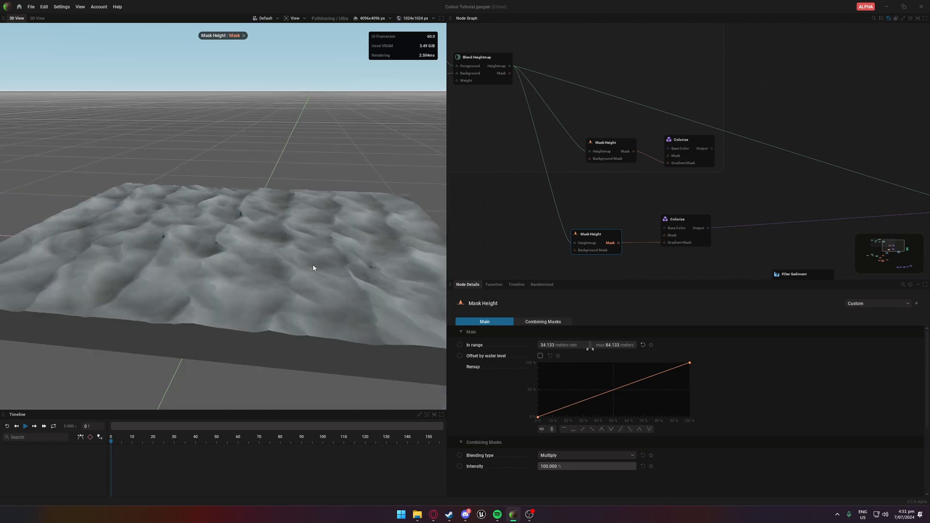
pyautogui.moveTo(313, 268); pyautogui.dragTo(260, 265)
pyautogui.scroll(4, 307, 281)
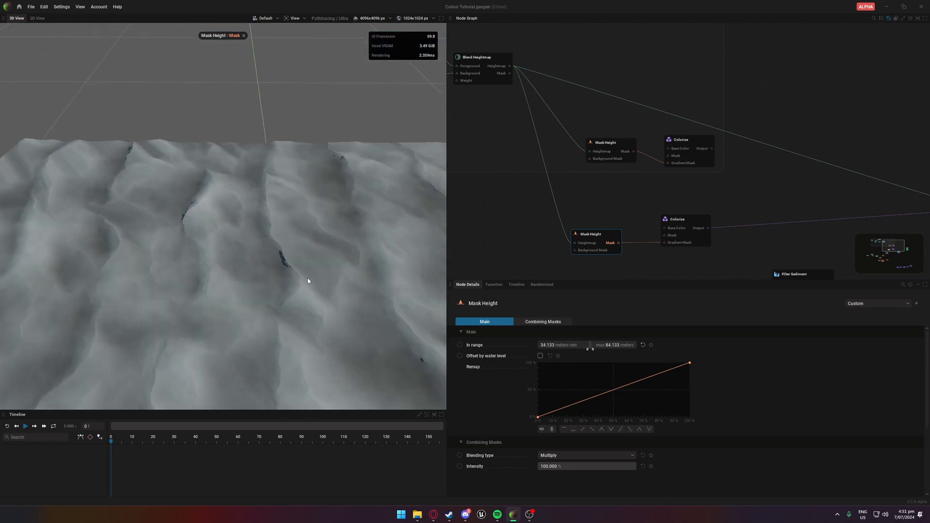
# Step: Preview the Colorize node's output and set its ground color max to pale cream (#FFE1C1)
pyautogui.click(698, 228)
pyautogui.moveTo(293, 310); pyautogui.dragTo(281, 292)
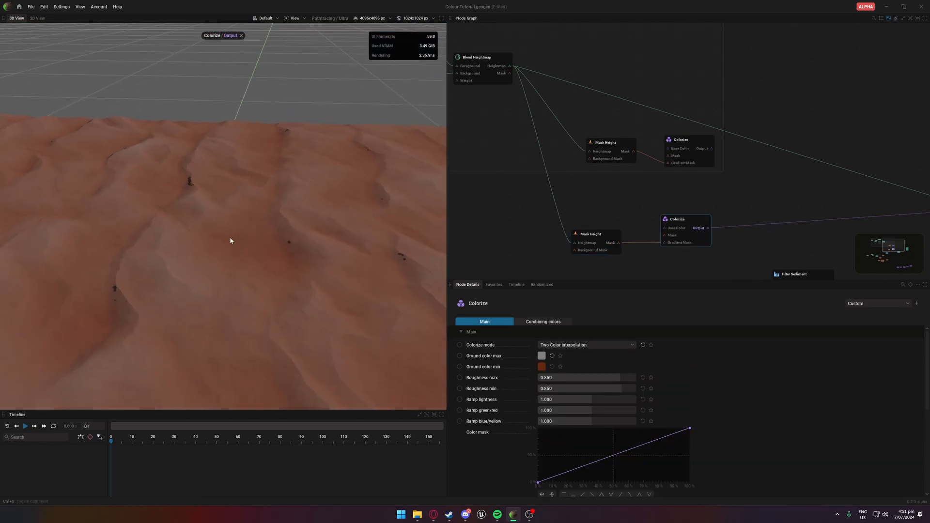
pyautogui.moveTo(230, 240); pyautogui.dragTo(257, 309)
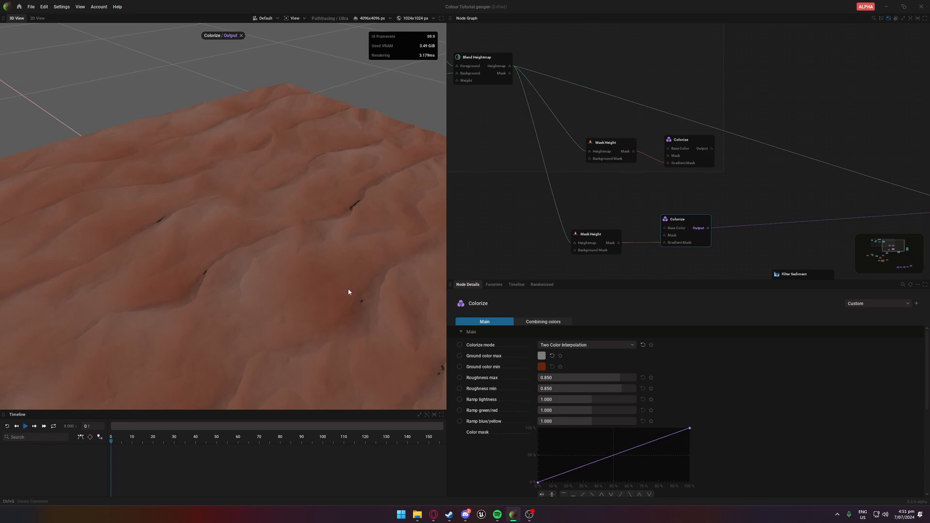
pyautogui.moveTo(417, 286); pyautogui.dragTo(359, 287)
pyautogui.click(541, 358)
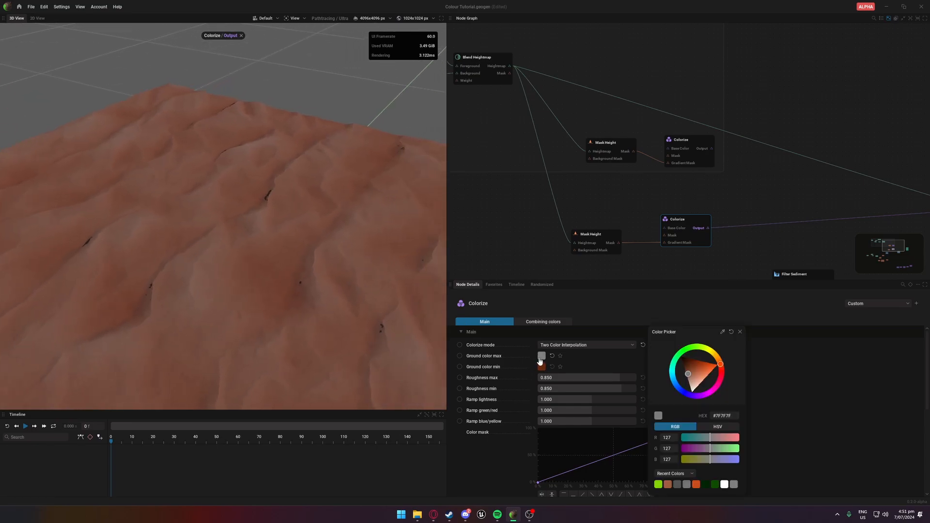
pyautogui.moveTo(687, 377); pyautogui.dragTo(708, 393)
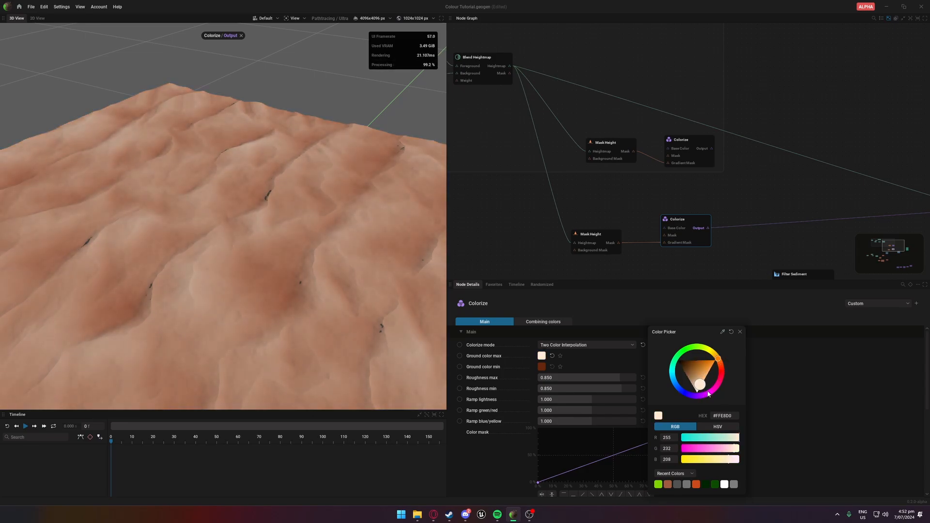
# Step: Set the Colorize node's ground color min to brown (#A76338) and deepen the ground color max to a light sandy orange
pyautogui.click(542, 366)
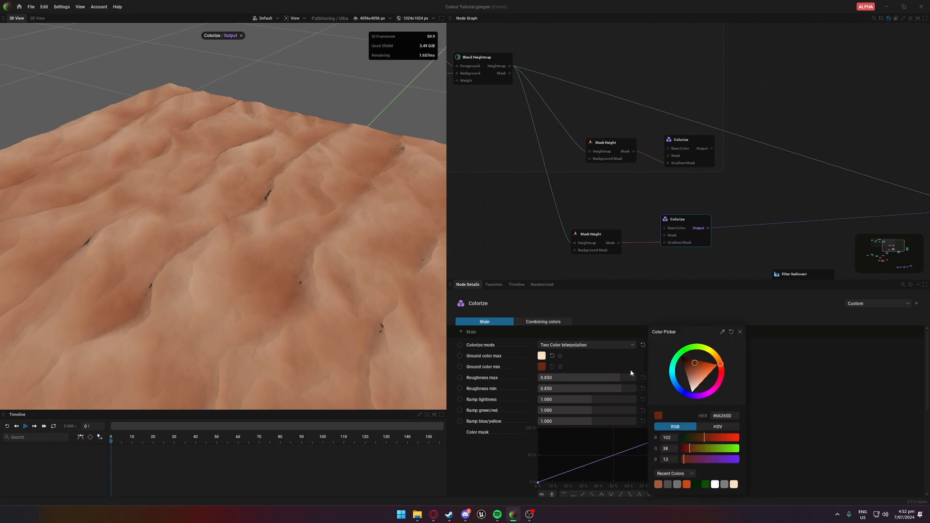
pyautogui.moveTo(719, 370); pyautogui.dragTo(698, 370)
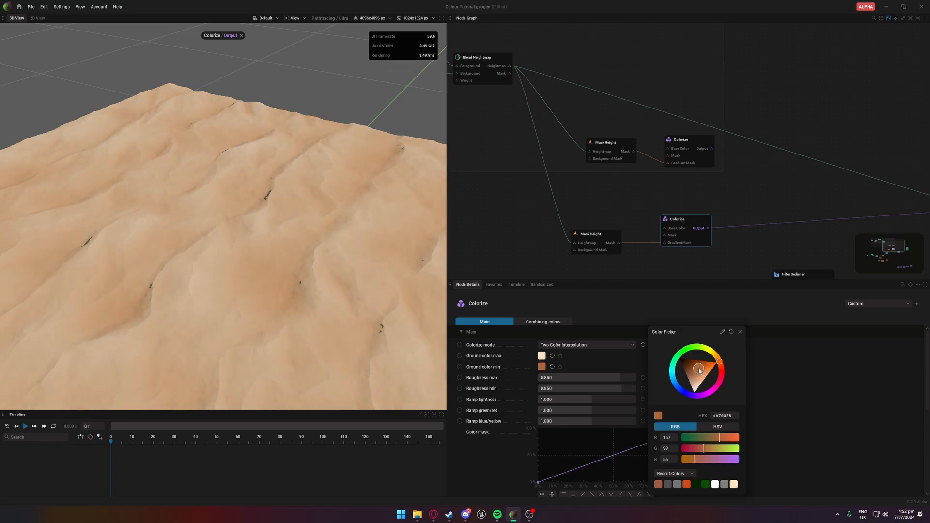
pyautogui.press('Escape')
pyautogui.click(542, 356)
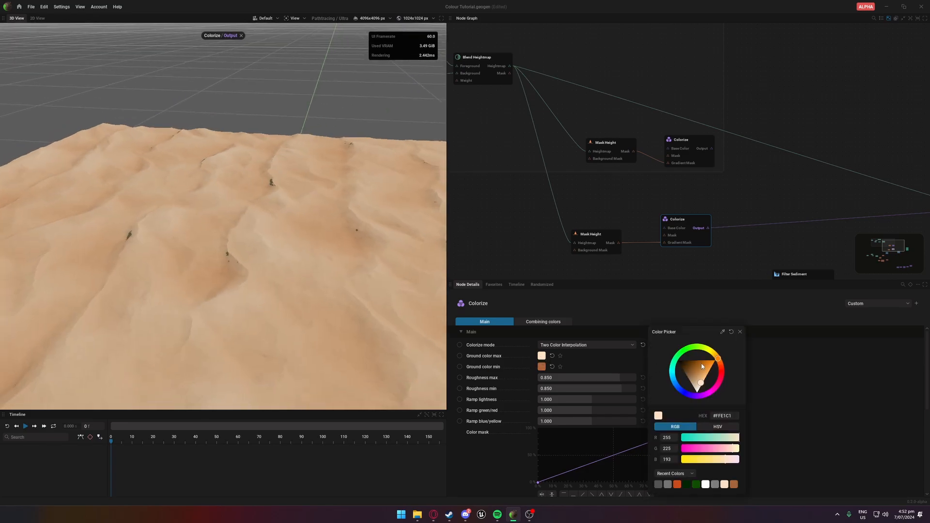
pyautogui.moveTo(701, 382); pyautogui.dragTo(702, 379)
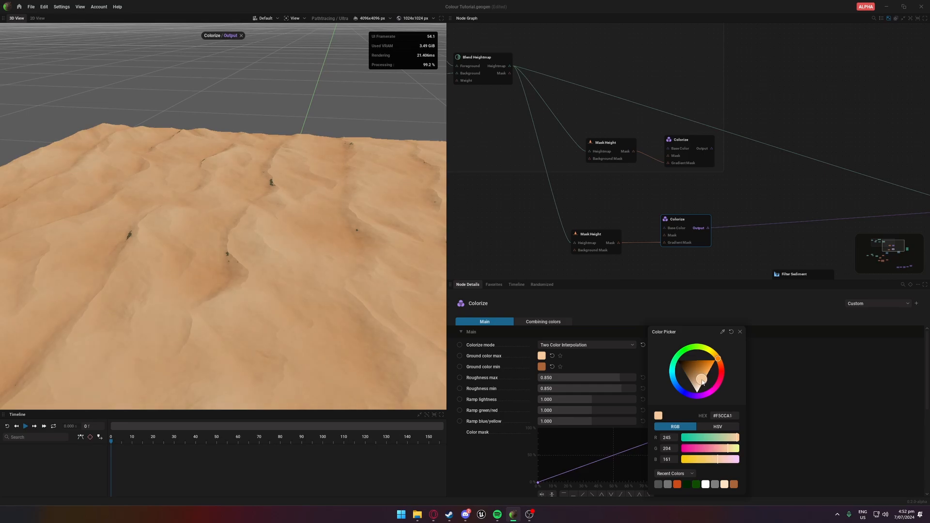
pyautogui.moveTo(265, 291); pyautogui.dragTo(206, 261)
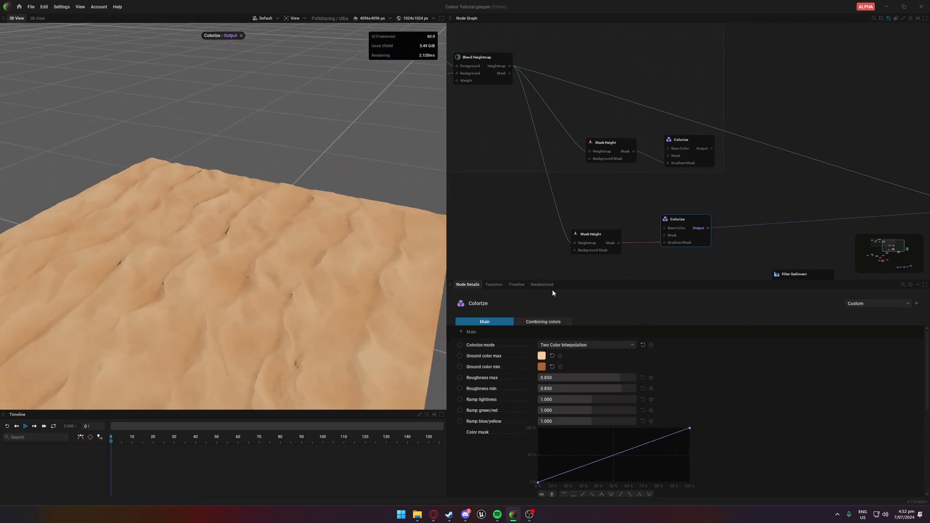
# Step: Switch the Colorize node's colorize mode to Color Gradient
pyautogui.click(573, 345)
pyautogui.click(557, 375)
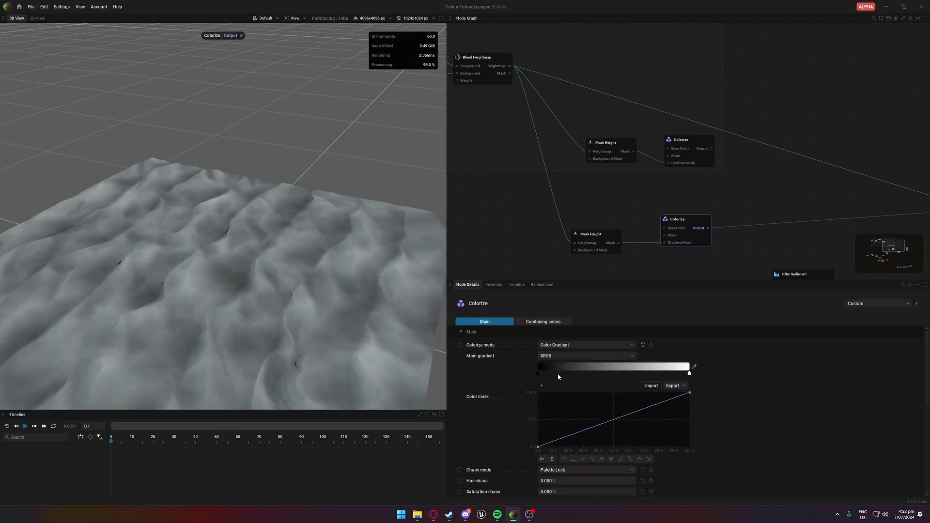
pyautogui.moveTo(310, 310); pyautogui.dragTo(339, 301)
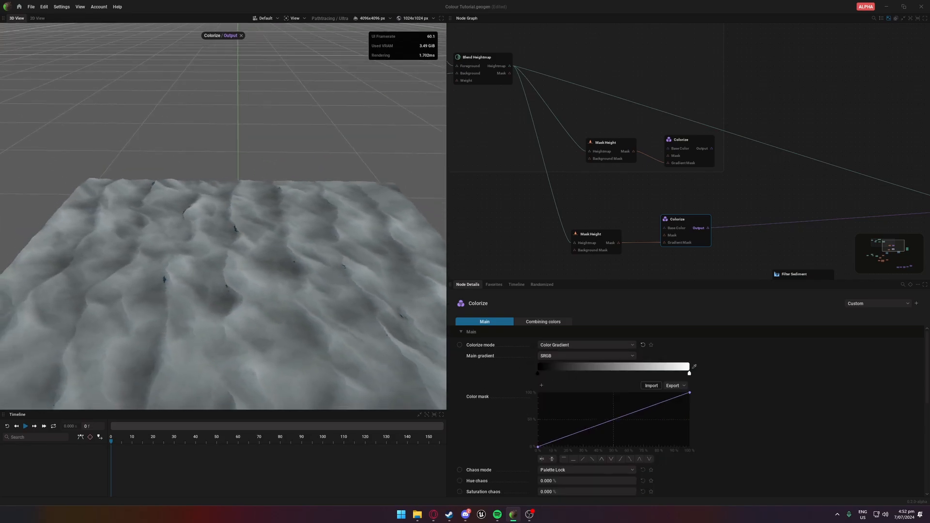
# Step: Bring up the desert sand image search in the browser and sample the Colorize node's main gradient from a dune photo
pyautogui.click(434, 514)
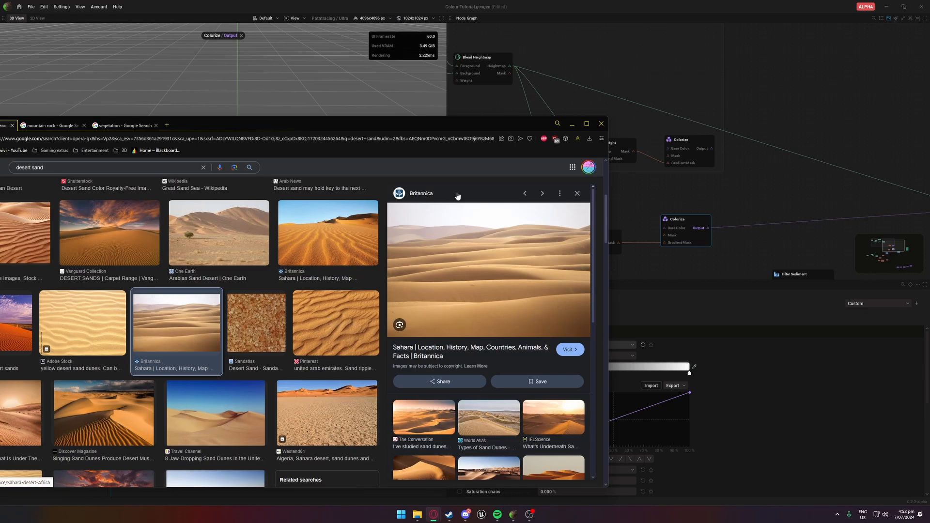
pyautogui.click(572, 124)
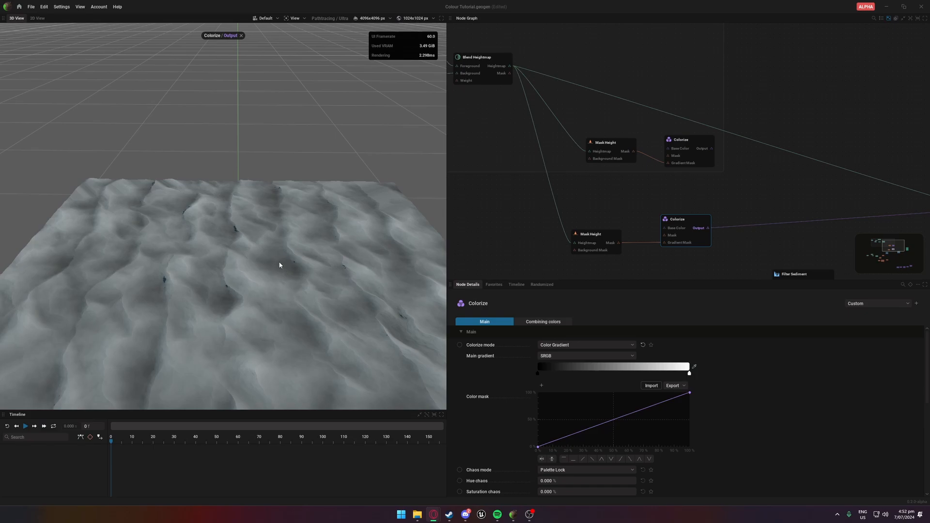
pyautogui.click(694, 368)
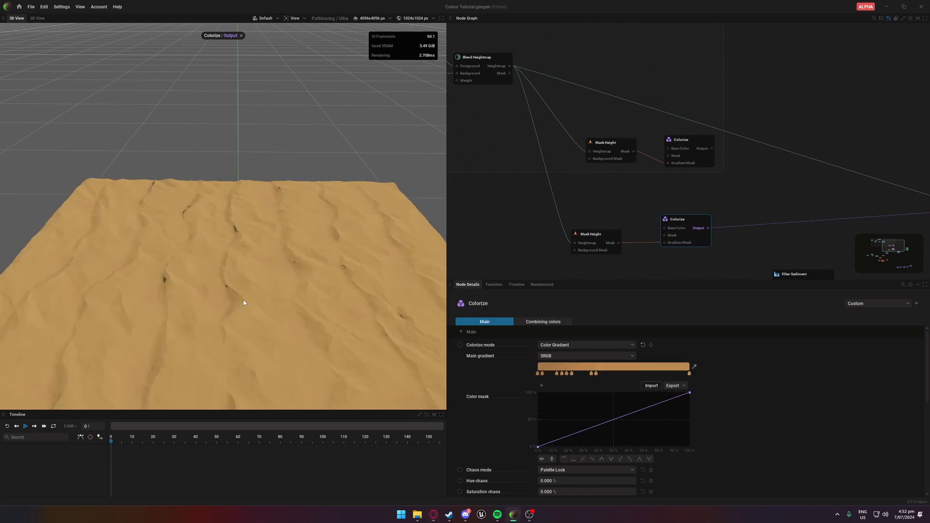
pyautogui.scroll(3, 247, 303)
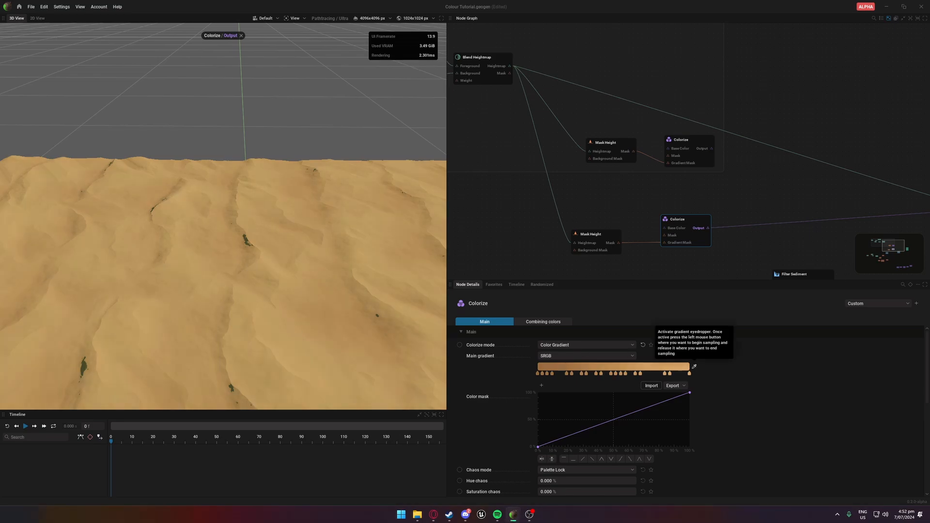
pyautogui.moveTo(368, 334); pyautogui.dragTo(306, 317)
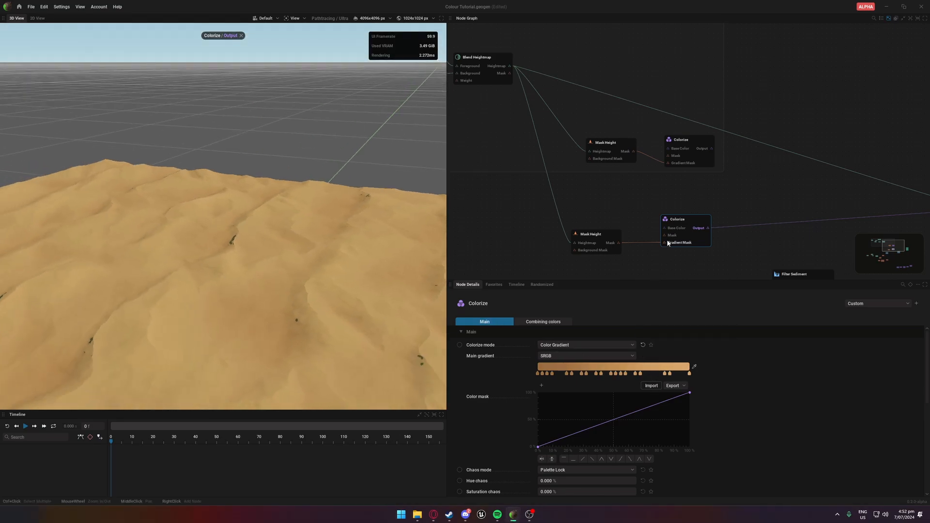
# Step: Try to move the upper end point of the Colorize node's color mask curve
pyautogui.moveTo(691, 392)
pyautogui.mouseDown()
pyautogui.moveTo(695, 436)
pyautogui.moveTo(672, 392)
pyautogui.moveTo(704, 381)
pyautogui.mouseUp()
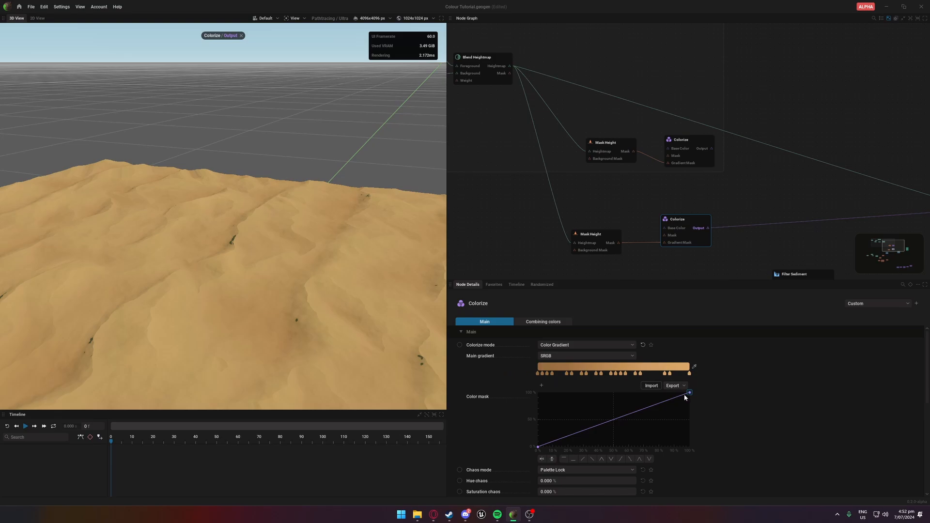
pyautogui.moveTo(689, 395); pyautogui.dragTo(700, 372)
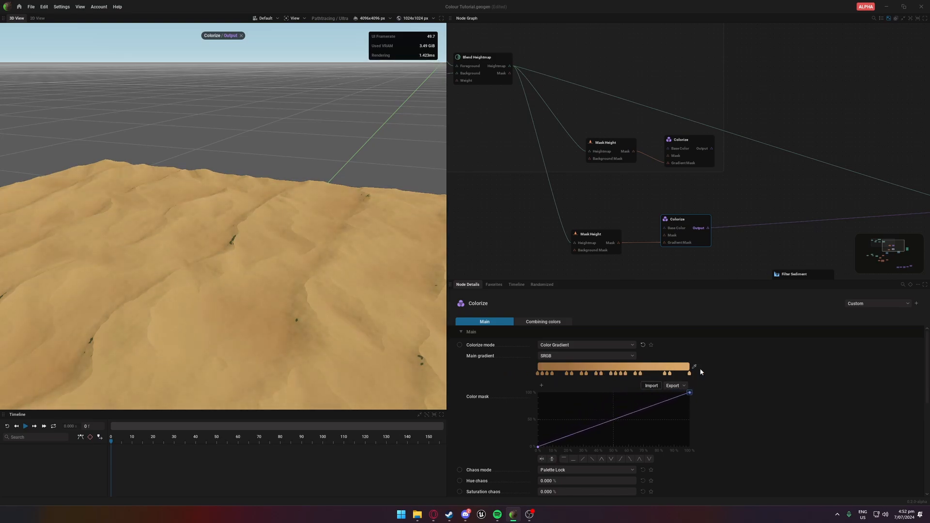
# Step: Test the end point of the Mask Height node's remap curve and set its range maximum to 69.075 meters
pyautogui.click(601, 245)
pyautogui.moveTo(690, 364); pyautogui.dragTo(598, 362)
pyautogui.moveTo(647, 314); pyautogui.dragTo(708, 299)
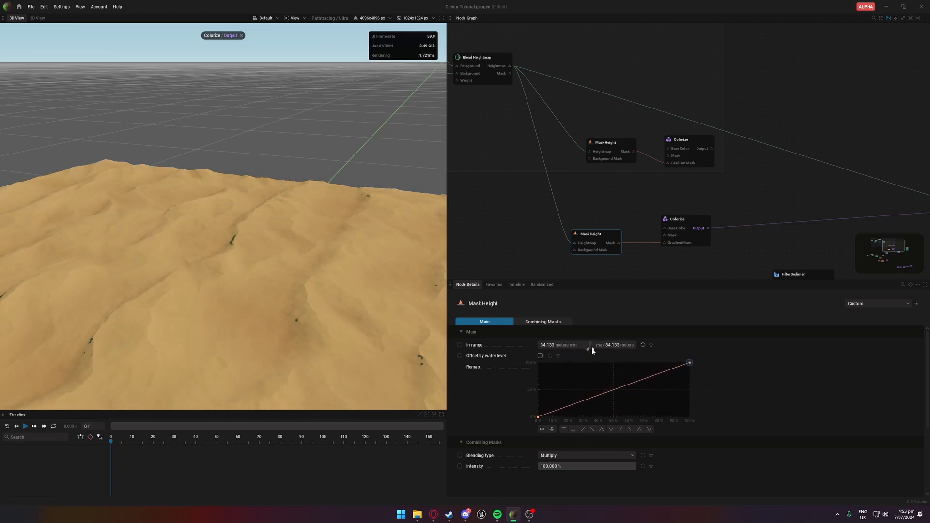
pyautogui.moveTo(592, 349)
pyautogui.mouseDown()
pyautogui.moveTo(602, 350)
pyautogui.moveTo(591, 346)
pyautogui.mouseUp()
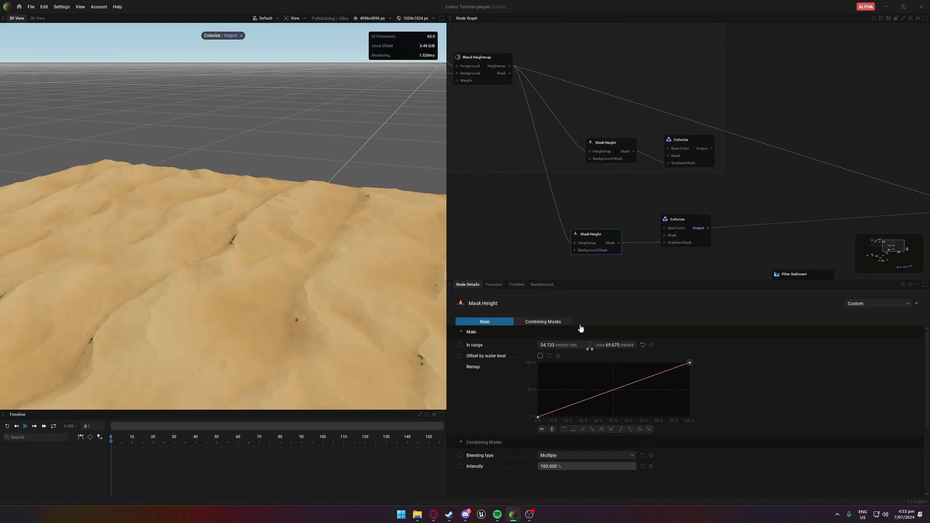
# Step: Apply the Test preset to the Colorize node wired to the Renderer and end the Colorize output preview in the 3D view
pyautogui.click(673, 221)
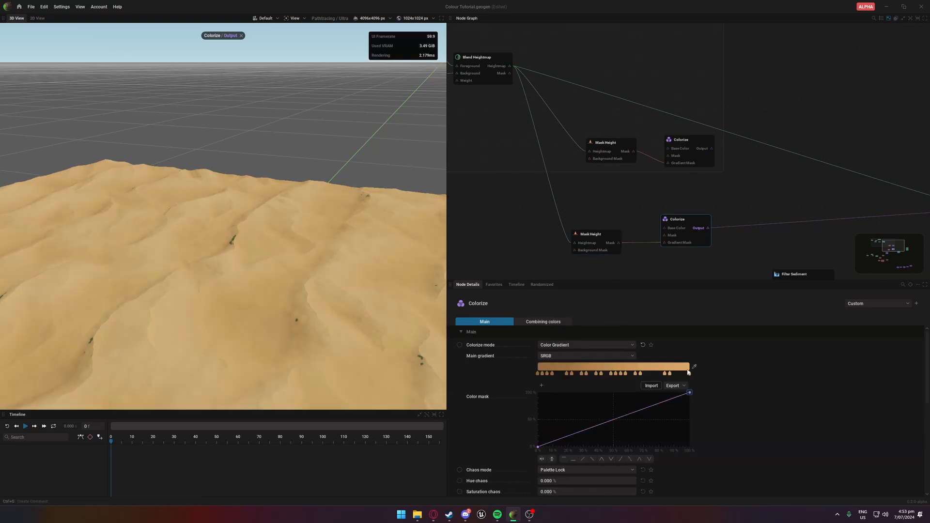
pyautogui.scroll(-3, 562, 370)
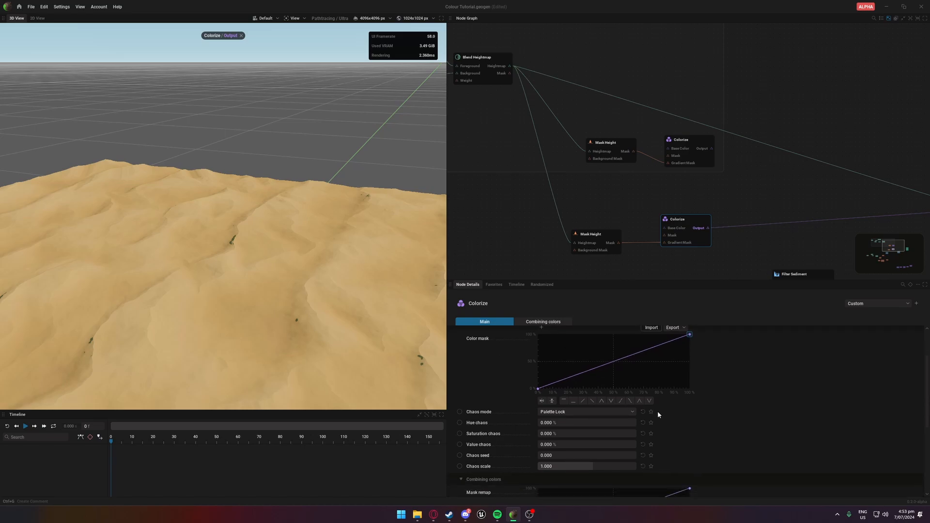
pyautogui.scroll(-2, 654, 406)
pyautogui.click(860, 304)
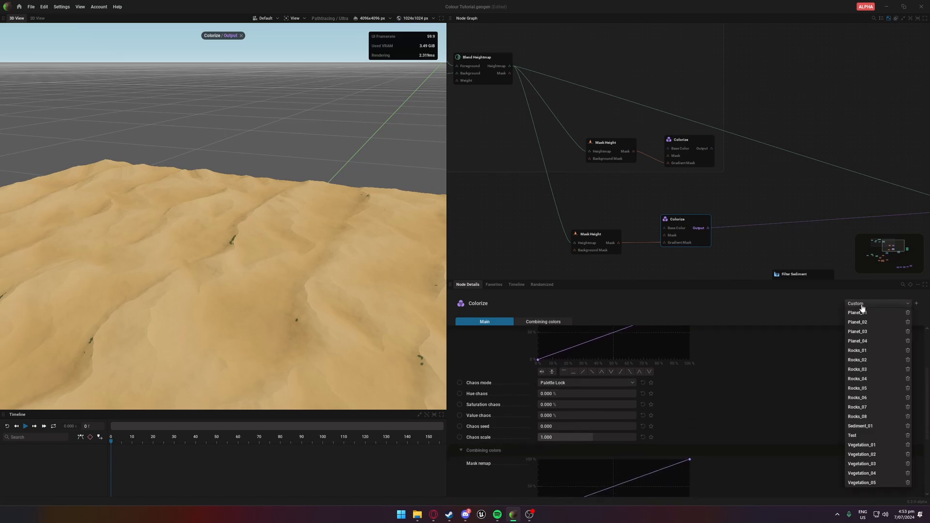
pyautogui.click(863, 435)
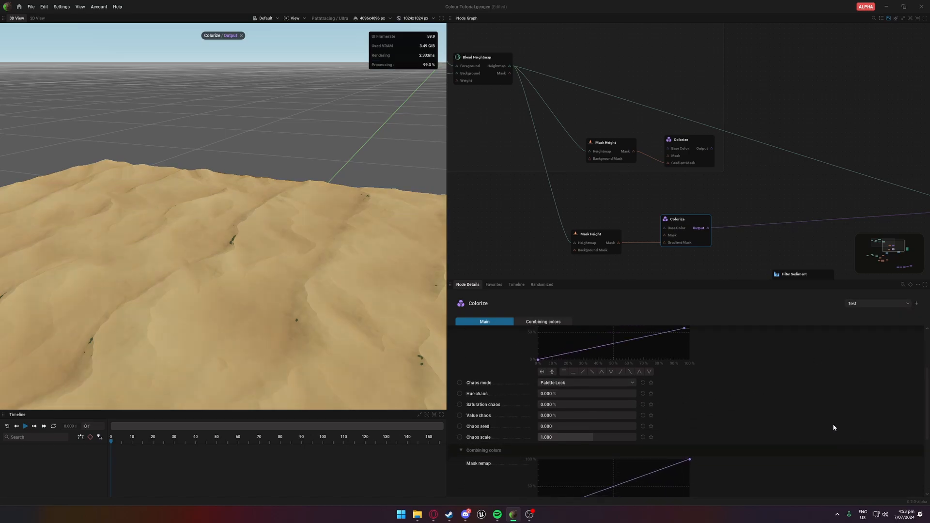
pyautogui.scroll(1, 675, 383)
pyautogui.moveTo(271, 204); pyautogui.dragTo(275, 224)
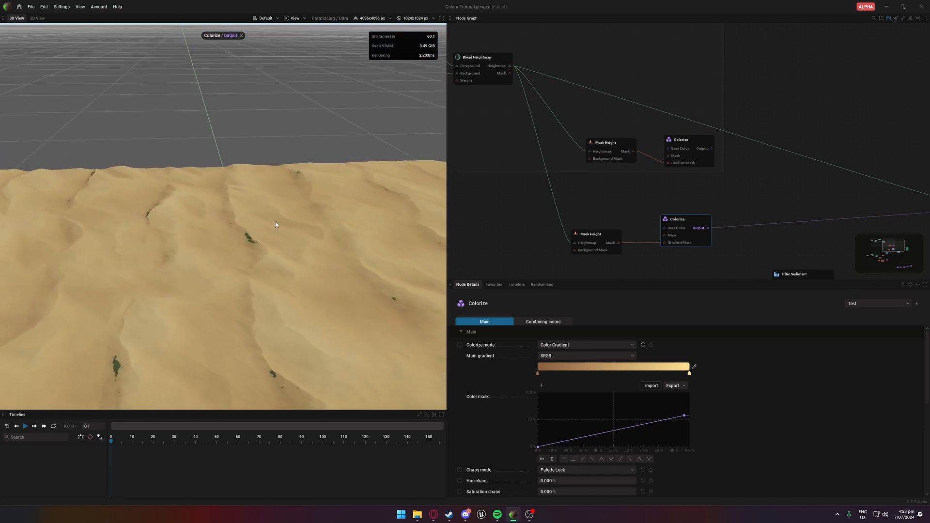
pyautogui.click(241, 36)
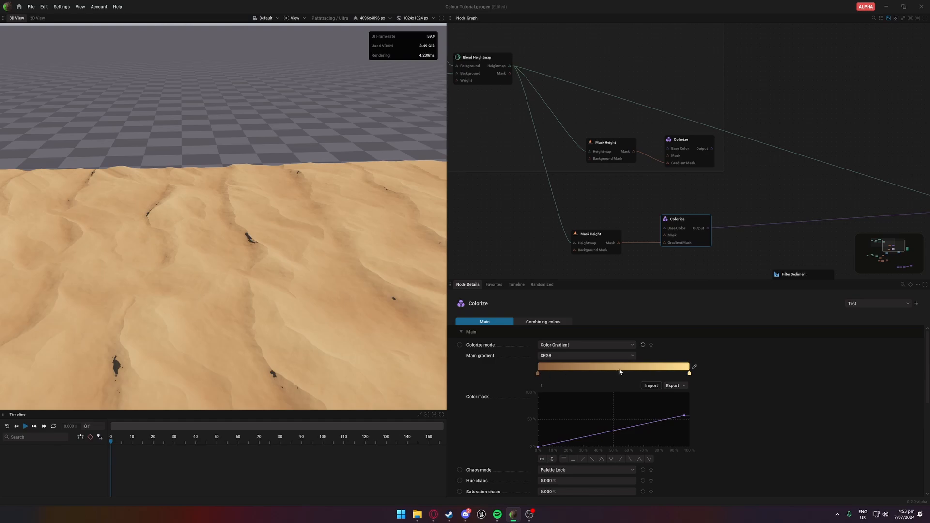
# Step: Try recolouring the Colorize node's main gradient with a green start stop and a pink #FF93A1 end stop
pyautogui.click(537, 373)
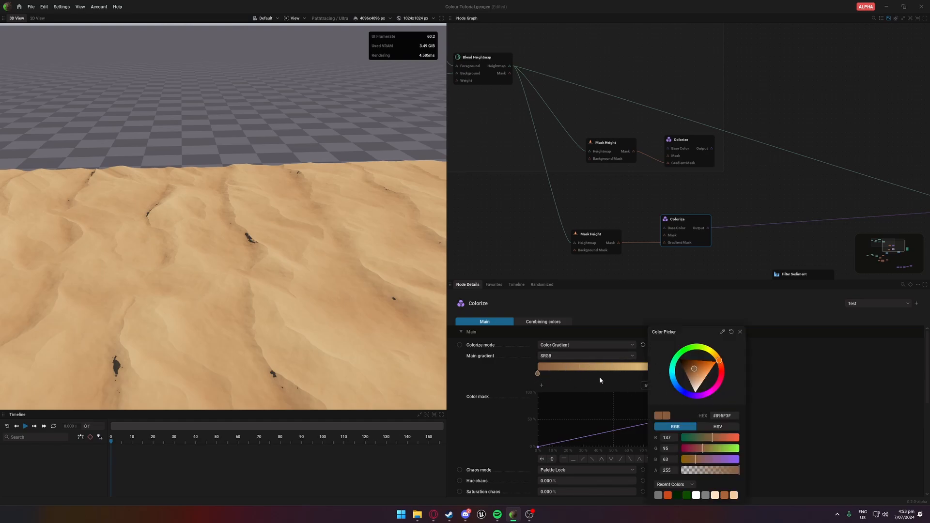
pyautogui.click(693, 349)
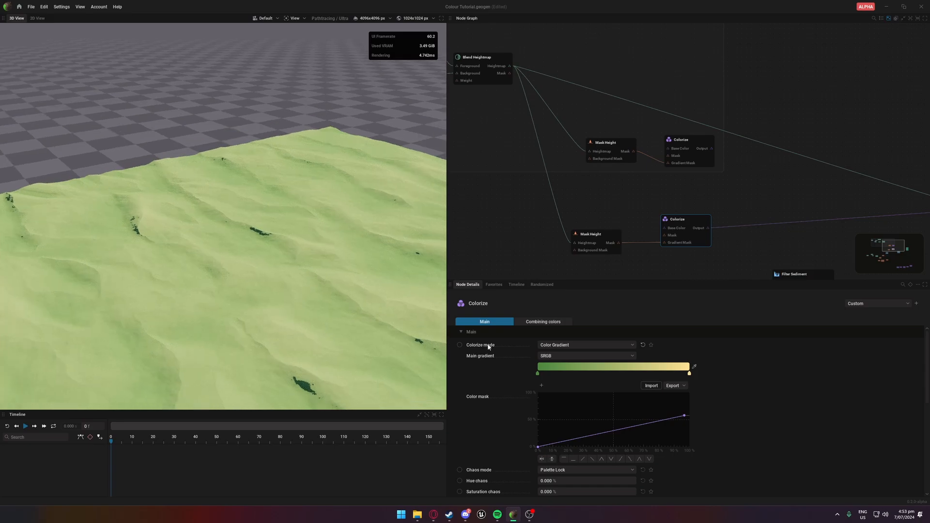
pyautogui.moveTo(361, 315); pyautogui.dragTo(299, 289)
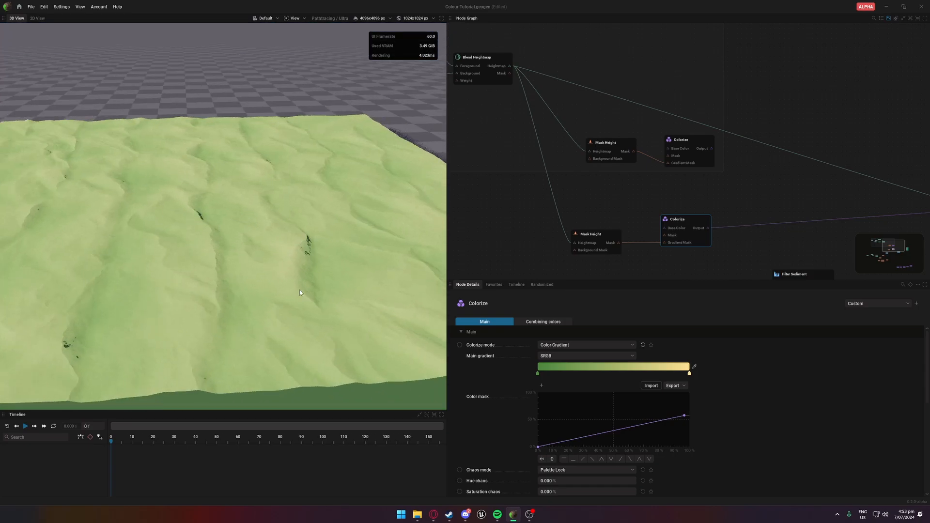
pyautogui.click(689, 373)
pyautogui.click(727, 379)
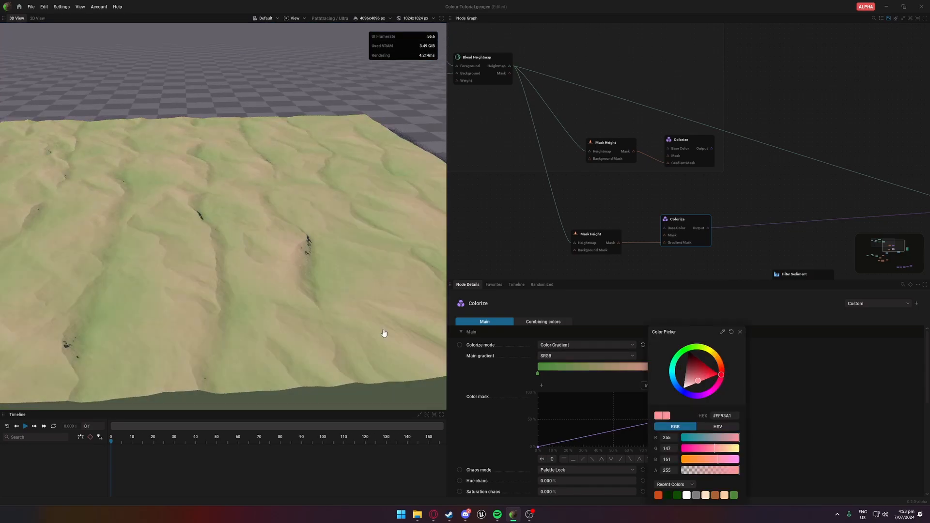
pyautogui.moveTo(384, 332); pyautogui.dragTo(339, 310)
pyautogui.scroll(-5, 334, 324)
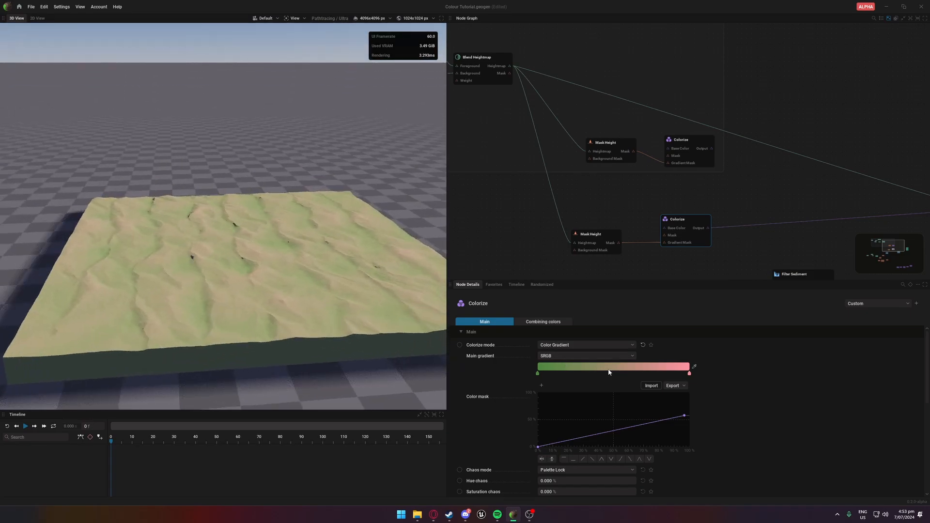
# Step: Try adding three stops to the main gradient, colouring the one near its green end #18C860, and undo these additions
pyautogui.click(639, 373)
pyautogui.click(566, 373)
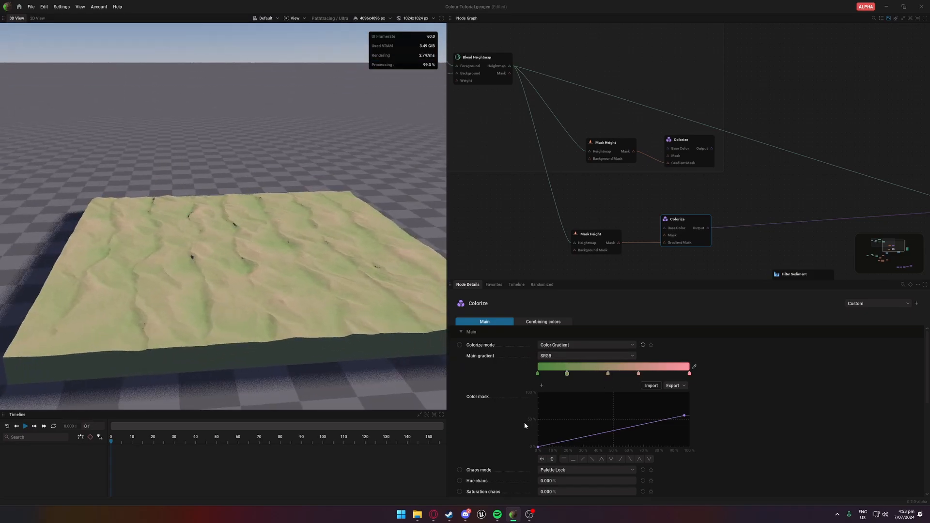
pyautogui.click(566, 373)
pyautogui.click(676, 358)
pyautogui.click(675, 358)
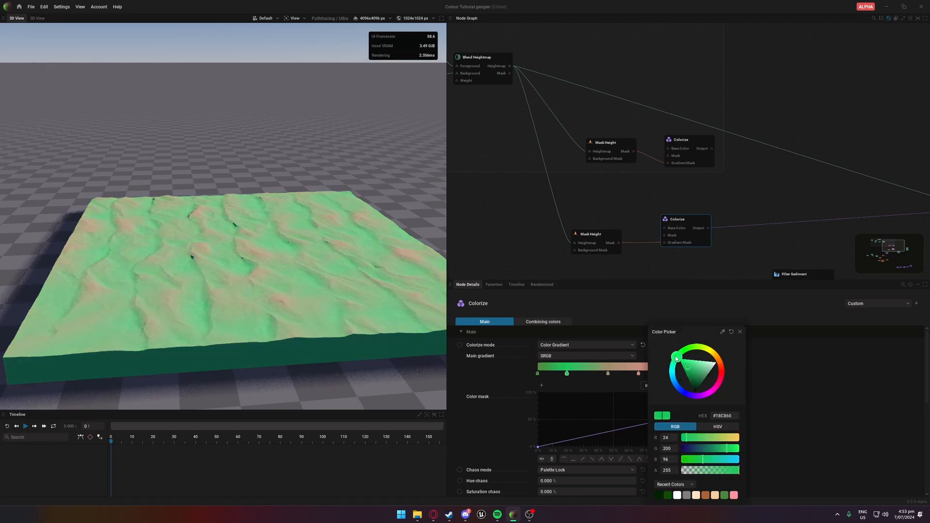
pyautogui.moveTo(208, 295)
pyautogui.mouseDown()
pyautogui.moveTo(295, 314)
pyautogui.moveTo(303, 349)
pyautogui.mouseUp()
pyautogui.hotkey('ctrl', 'z')
pyautogui.hotkey('ctrl', 'z')
pyautogui.hotkey('ctrl', 'z')
pyautogui.hotkey('ctrl', 'z')
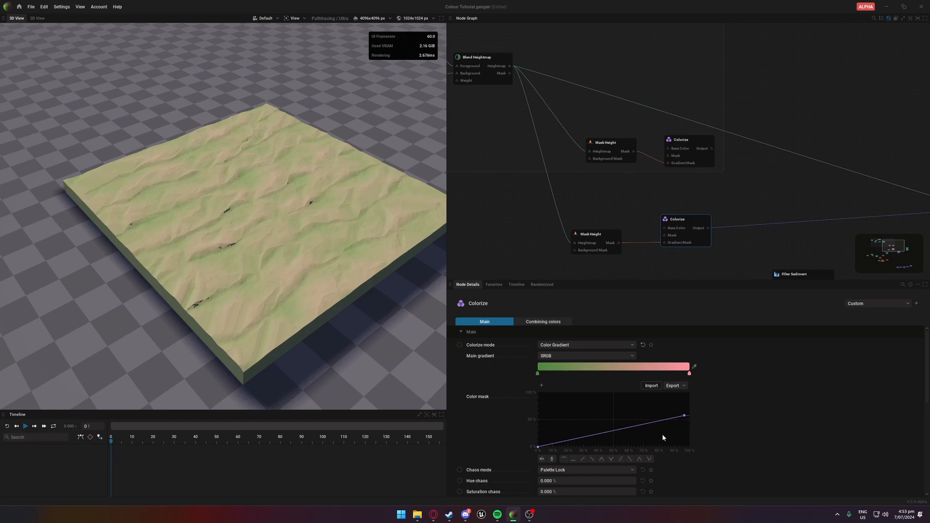
# Step: Try the color mask curve's end point at 100%, and undo it together with the green and pink gradient colours
pyautogui.moveTo(685, 416); pyautogui.dragTo(689, 392)
pyautogui.scroll(4, 378, 347)
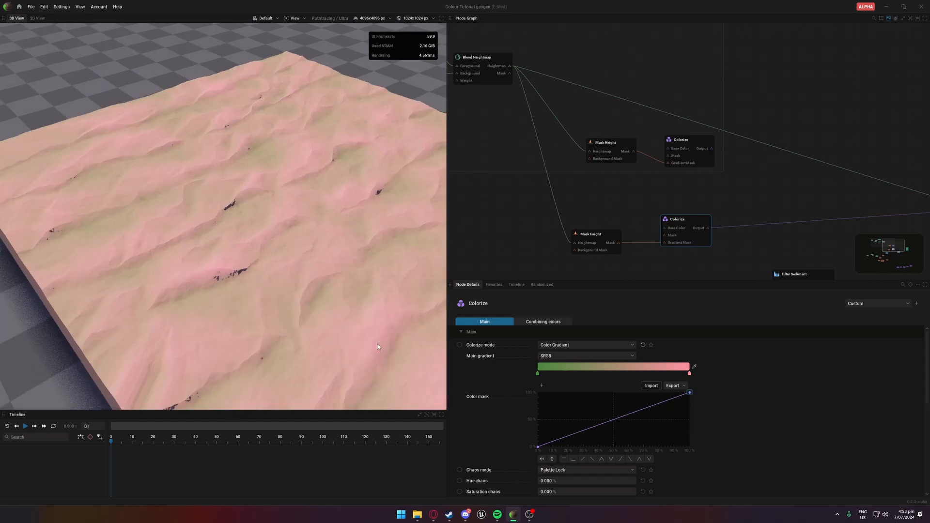
pyautogui.hotkey('ctrl', 'z')
pyautogui.hotkey('ctrl', 'z')
pyautogui.hotkey('ctrl', 'z')
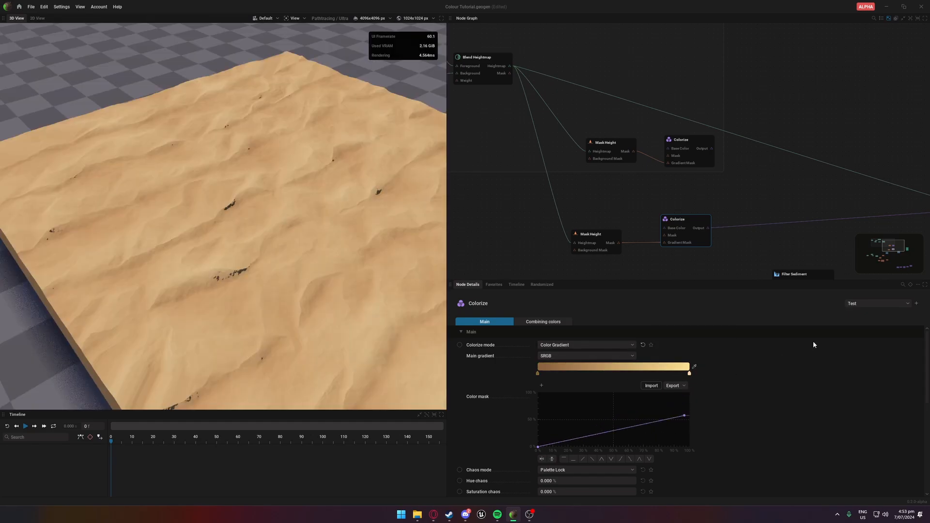
# Step: Set the Colorize node's chaos mode to Terrain Lock with hue chaos at 3.333% and value chaos at 16.333%
pyautogui.scroll(-3, 505, 447)
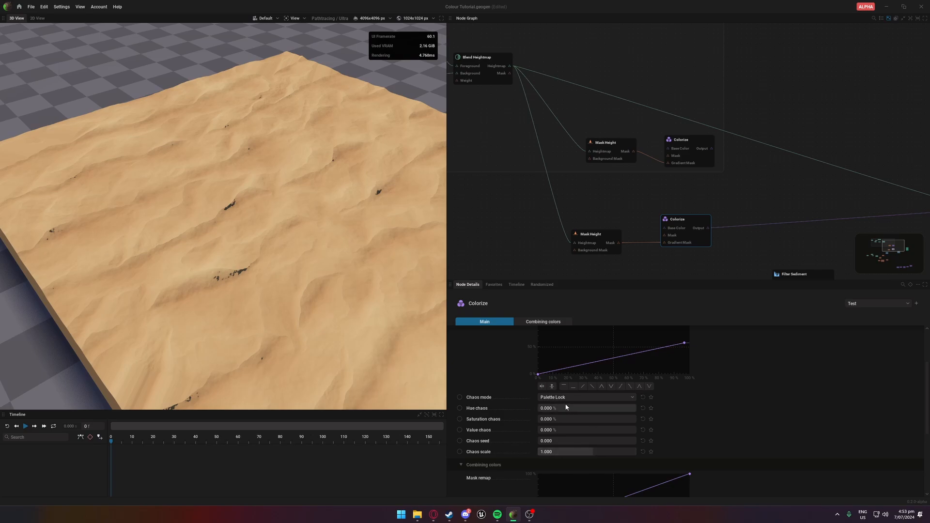
pyautogui.click(585, 397)
pyautogui.click(559, 416)
pyautogui.scroll(3, 272, 332)
pyautogui.moveTo(305, 333); pyautogui.dragTo(397, 290)
pyautogui.moveTo(557, 415); pyautogui.dragTo(572, 430)
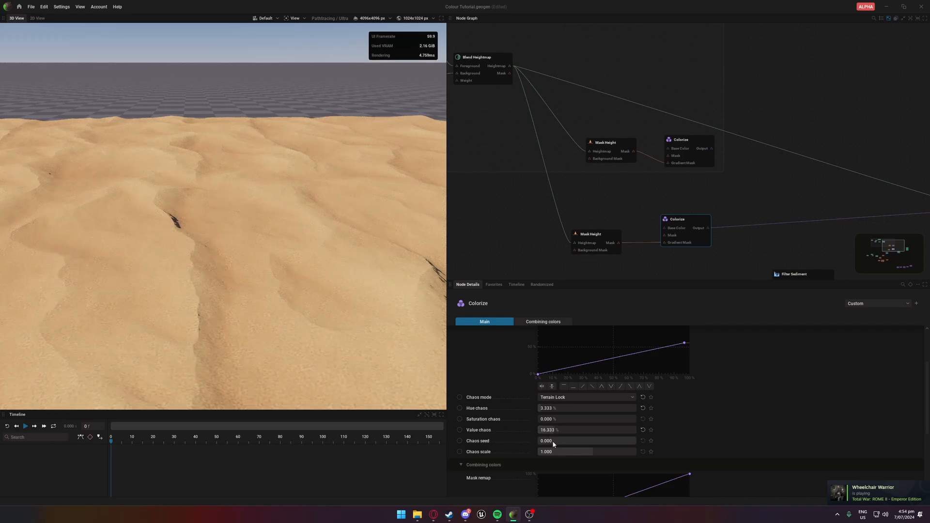
# Step: Try a value chaos of 77.333% and a chaos scale of 10 for a grainy sand look, and inspect the dunes
pyautogui.moveTo(583, 453)
pyautogui.mouseDown()
pyautogui.moveTo(575, 453)
pyautogui.moveTo(634, 454)
pyautogui.moveTo(602, 453)
pyautogui.mouseUp()
pyautogui.moveTo(552, 430); pyautogui.dragTo(614, 430)
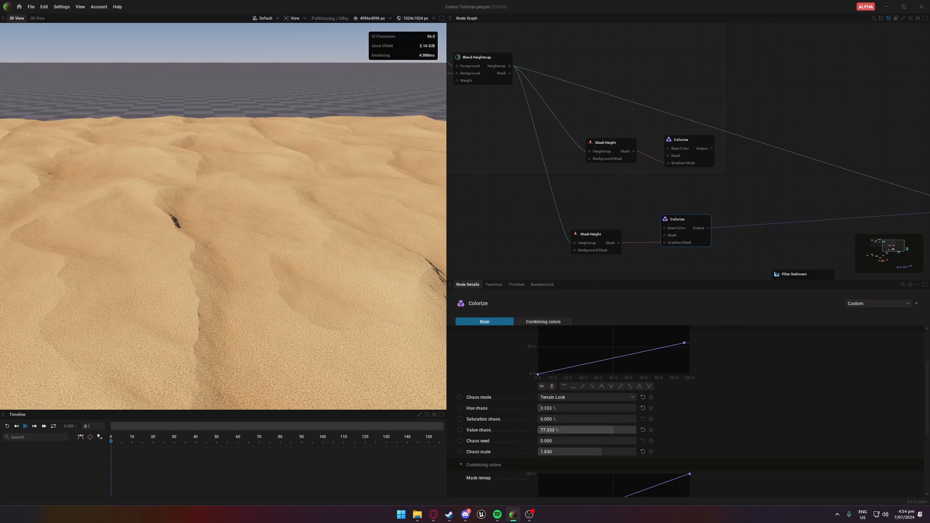
pyautogui.moveTo(555, 452); pyautogui.dragTo(636, 452)
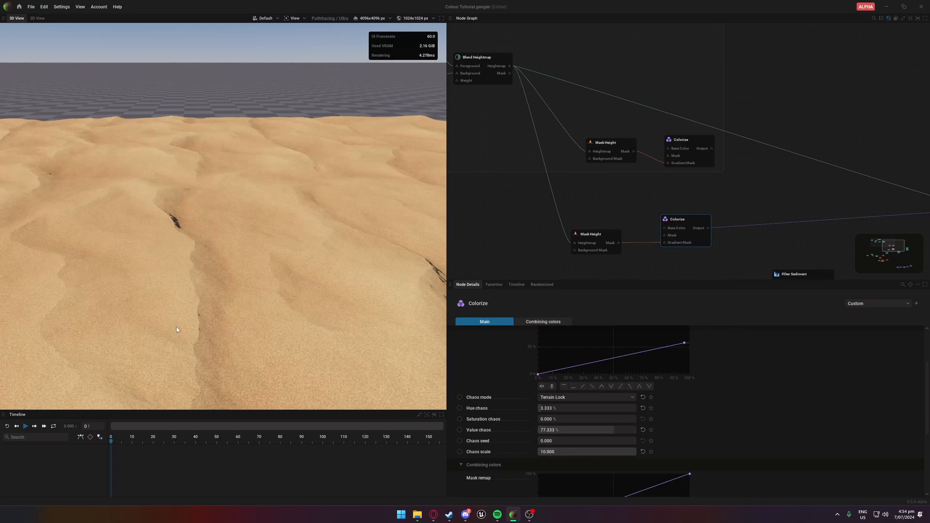
pyautogui.scroll(-5, 176, 326)
pyautogui.moveTo(198, 318); pyautogui.dragTo(107, 348)
pyautogui.moveTo(169, 368); pyautogui.dragTo(281, 368)
pyautogui.moveTo(281, 368); pyautogui.dragTo(272, 318, button='middle')
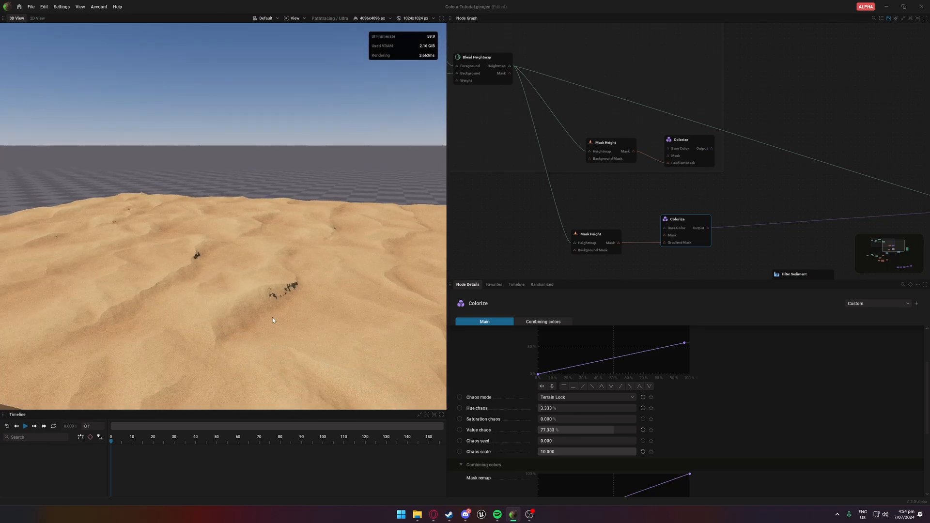
pyautogui.moveTo(272, 317); pyautogui.dragTo(278, 333)
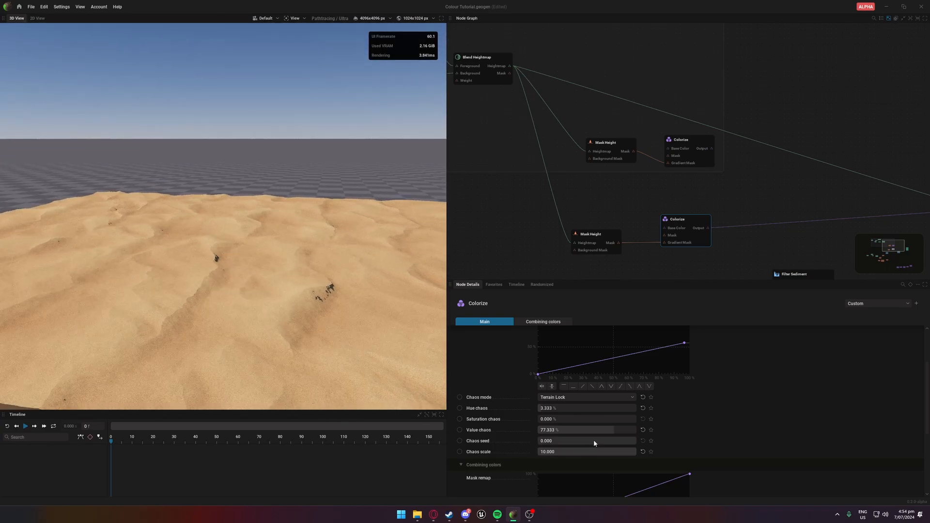
# Step: Set the chaos scale to 0.010, hue chaos to 4.667%, saturation chaos to 24% and value chaos to 44.333%
pyautogui.moveTo(599, 452); pyautogui.dragTo(560, 419)
pyautogui.scroll(-5, 291, 325)
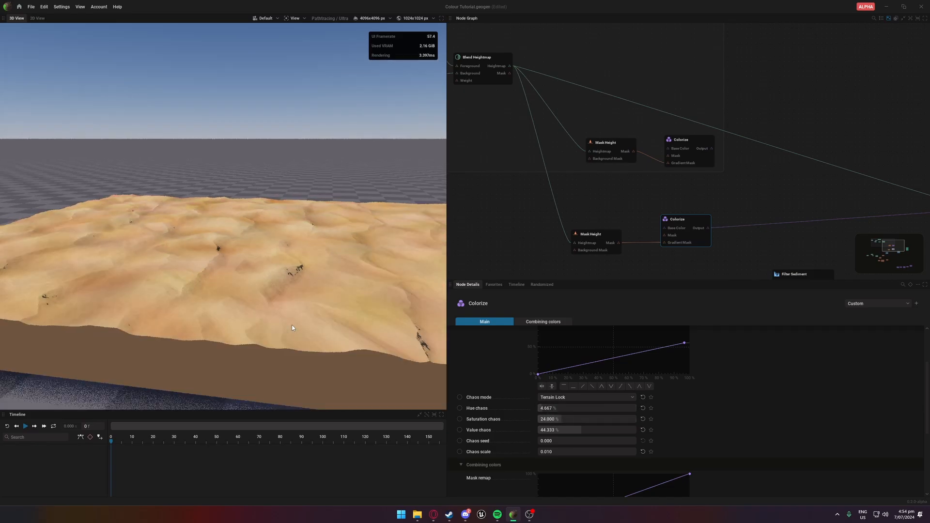
pyautogui.moveTo(292, 324); pyautogui.dragTo(288, 323)
# Step: Undo the hue, saturation and value chaos changes back to 0%
pyautogui.hotkey('ctrl', 'z')
pyautogui.hotkey('ctrl', 'z')
pyautogui.hotkey('ctrl', 'z')
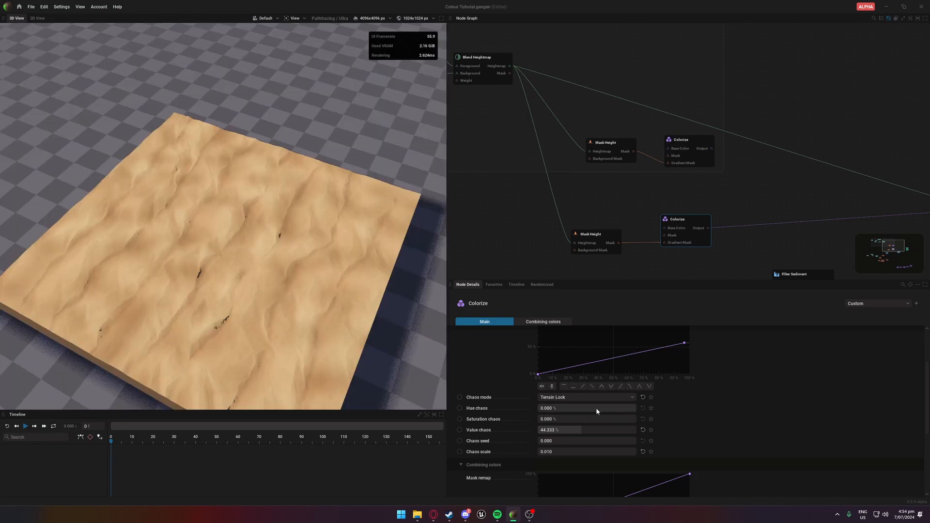
pyautogui.hotkey('ctrl', 'z')
pyautogui.scroll(5, 368, 343)
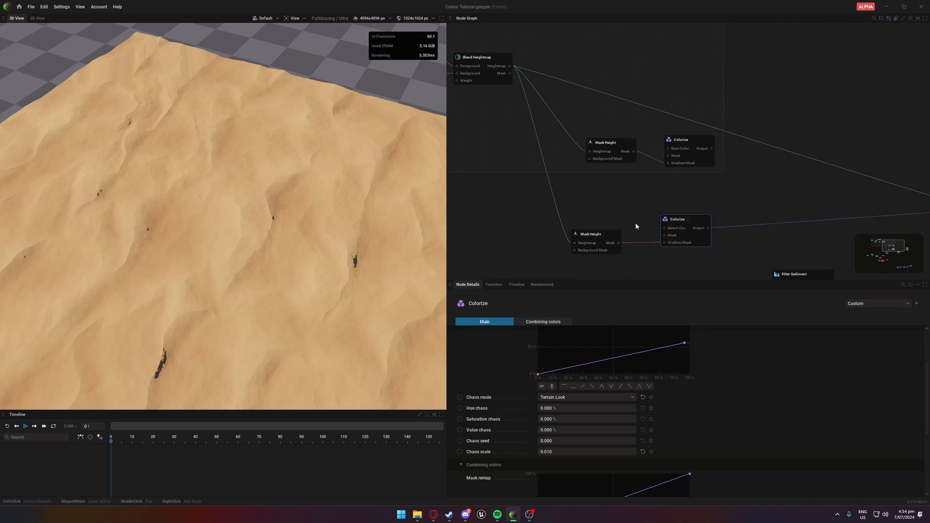
# Step: Add a new Colorize node in the empty space above the Mask Occlusion node in the mountain branch of the graph
pyautogui.scroll(-3, 635, 223)
pyautogui.moveTo(768, 243); pyautogui.dragTo(742, 162, button='middle')
pyautogui.scroll(-1, 742, 162)
pyautogui.moveTo(758, 137); pyautogui.dragTo(786, 164)
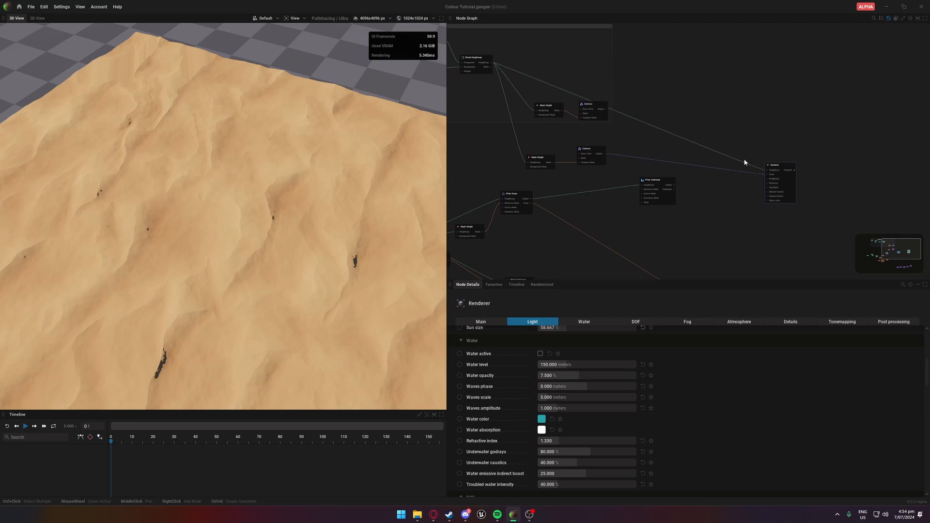
pyautogui.scroll(-2, 573, 234)
pyautogui.moveTo(515, 244); pyautogui.dragTo(561, 171, button='middle')
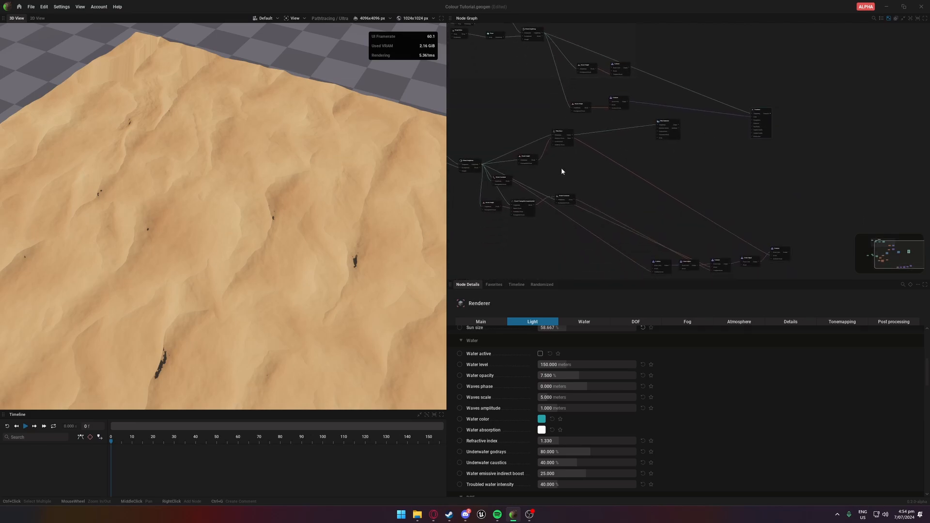
pyautogui.moveTo(628, 215); pyautogui.dragTo(672, 219, button='middle')
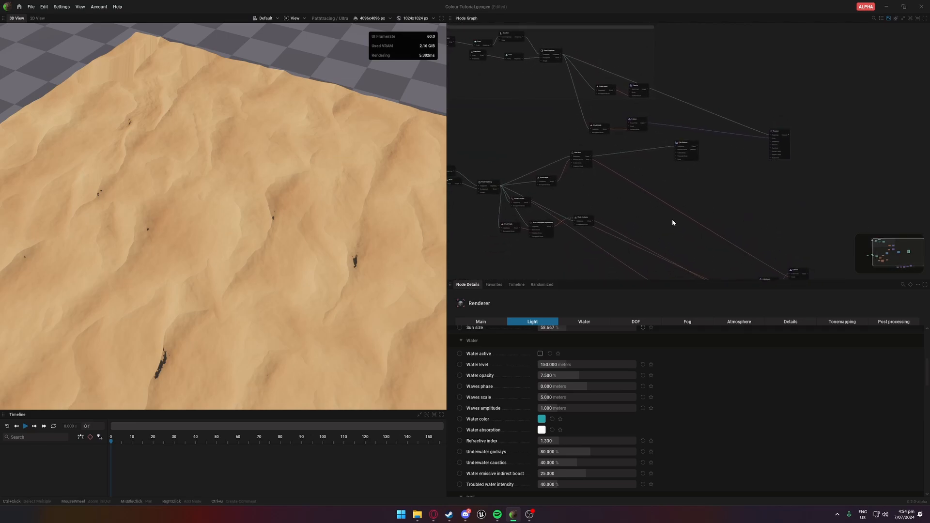
pyautogui.rightClick(604, 194)
pyautogui.moveTo(628, 333)
pyautogui.click(676, 340)
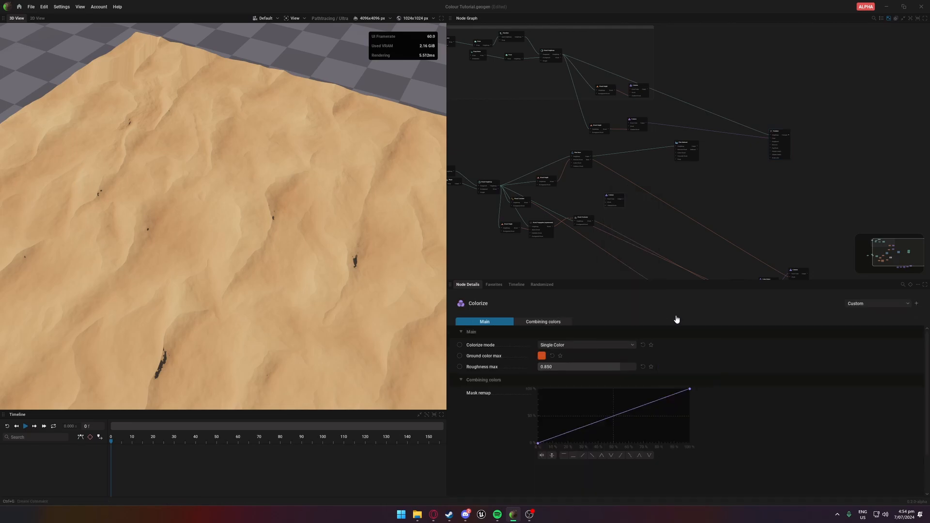
# Step: Connect the Filter Sediment node's output to the Renderer's Heightmap input, replacing the dune connection, and inspect the terrain
pyautogui.moveTo(751, 138); pyautogui.dragTo(770, 135)
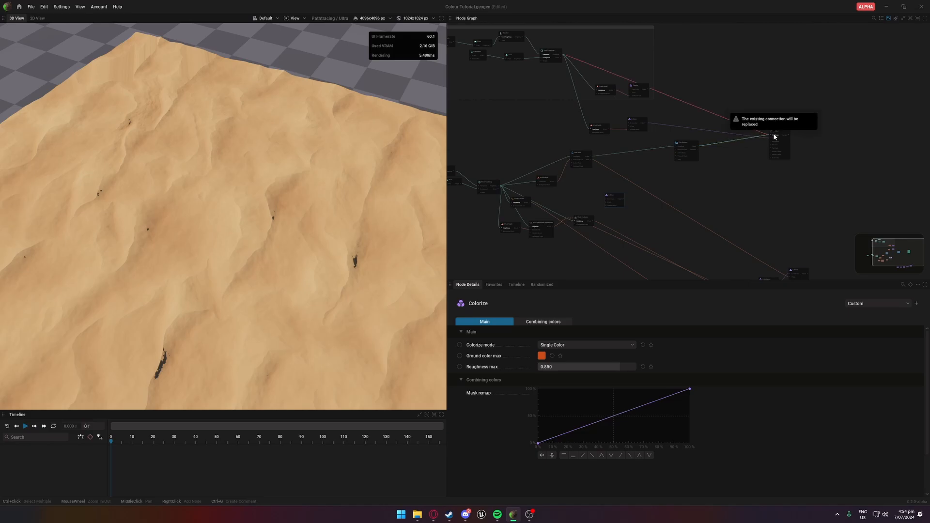
pyautogui.scroll(-5, 260, 102)
pyautogui.moveTo(259, 101); pyautogui.dragTo(322, 125)
pyautogui.scroll(4, 322, 124)
pyautogui.moveTo(257, 141); pyautogui.dragTo(179, 195)
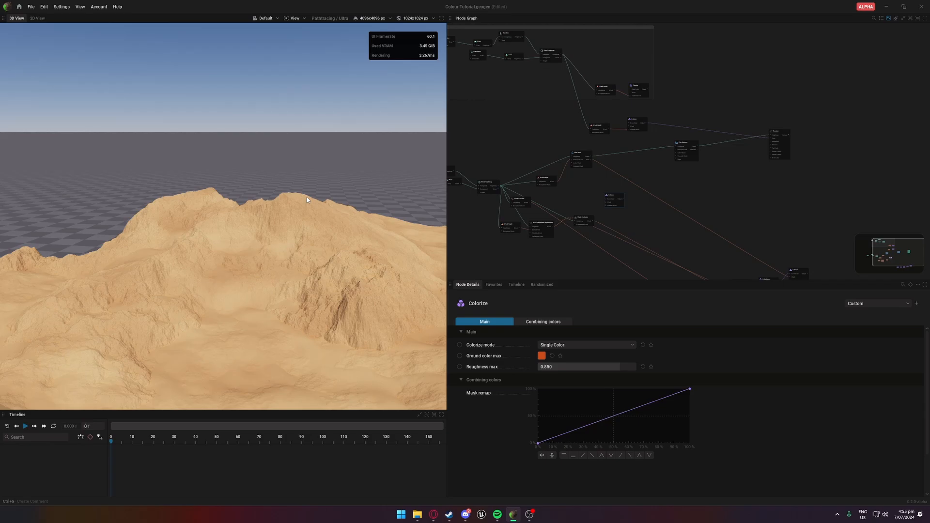
# Step: Preview the mountain branch's Noise heightmap and set its scale to 929.2 meters and relative height to 20.96%
pyautogui.moveTo(634, 171); pyautogui.dragTo(752, 154, button='middle')
pyautogui.scroll(4, 577, 177)
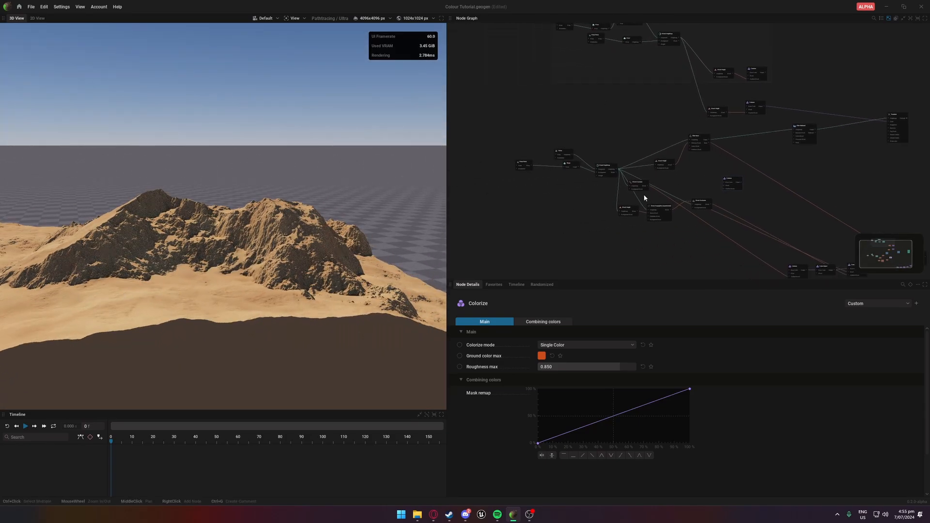
pyautogui.click(537, 122)
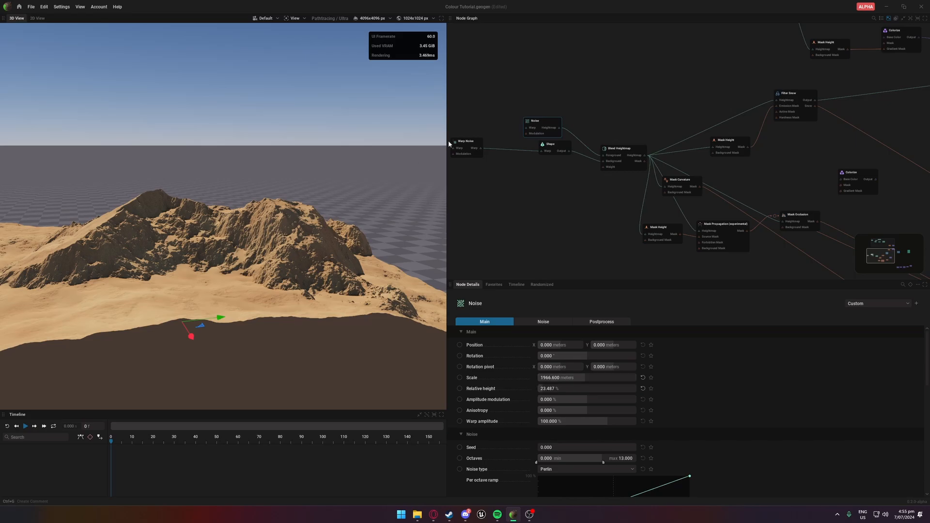
pyautogui.click(559, 128)
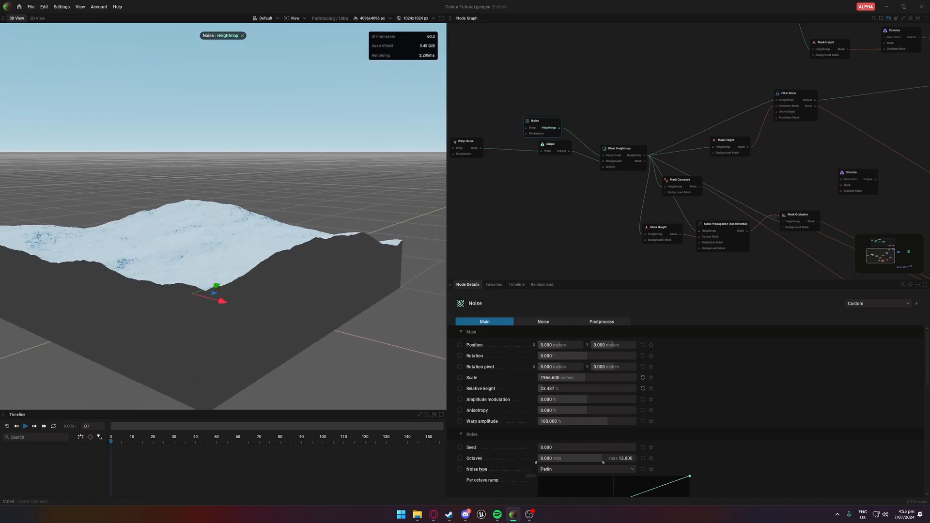
pyautogui.moveTo(570, 378); pyautogui.dragTo(554, 387)
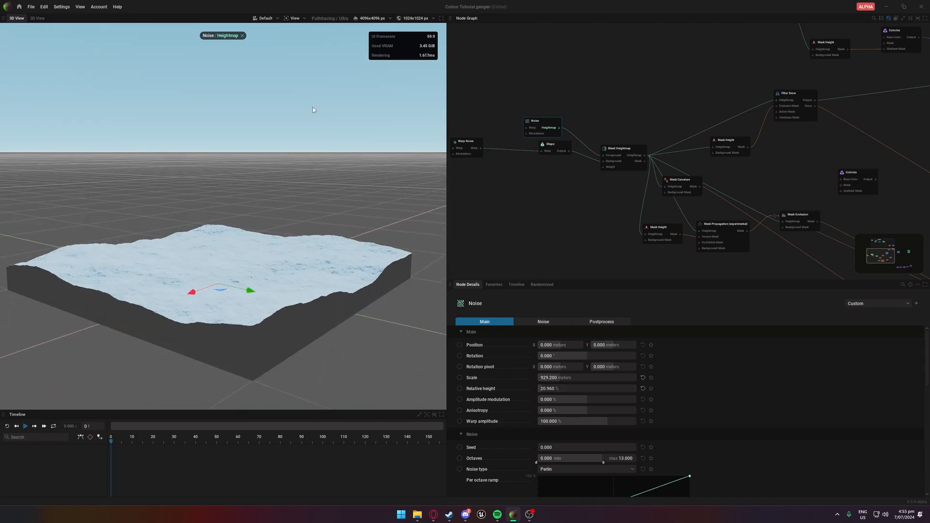
# Step: Close the Noise heightmap preview, then inspect the rendered mountain terrain and the node graph leading to the Renderer
pyautogui.click(242, 36)
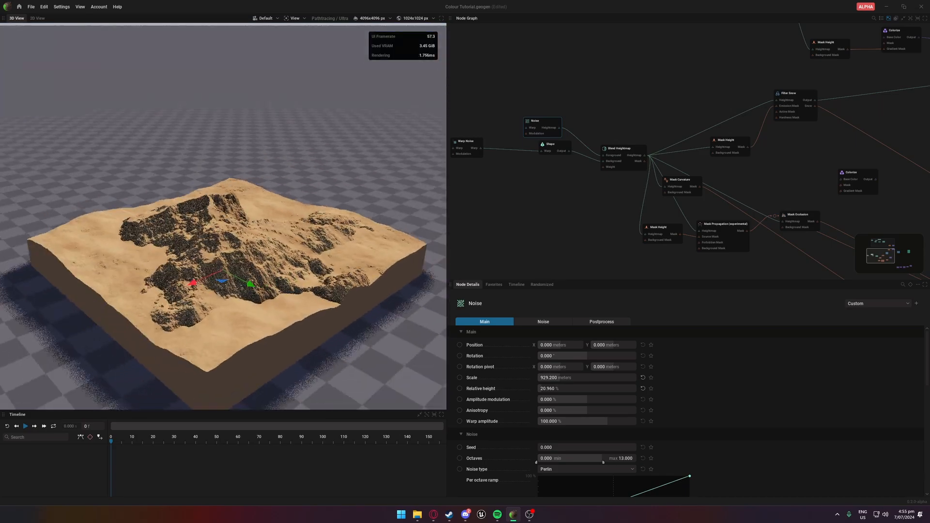
pyautogui.moveTo(194, 218); pyautogui.dragTo(373, 225)
pyautogui.scroll(4, 291, 251)
pyautogui.moveTo(291, 256); pyautogui.dragTo(262, 232)
pyautogui.moveTo(289, 252); pyautogui.dragTo(299, 272, button='middle')
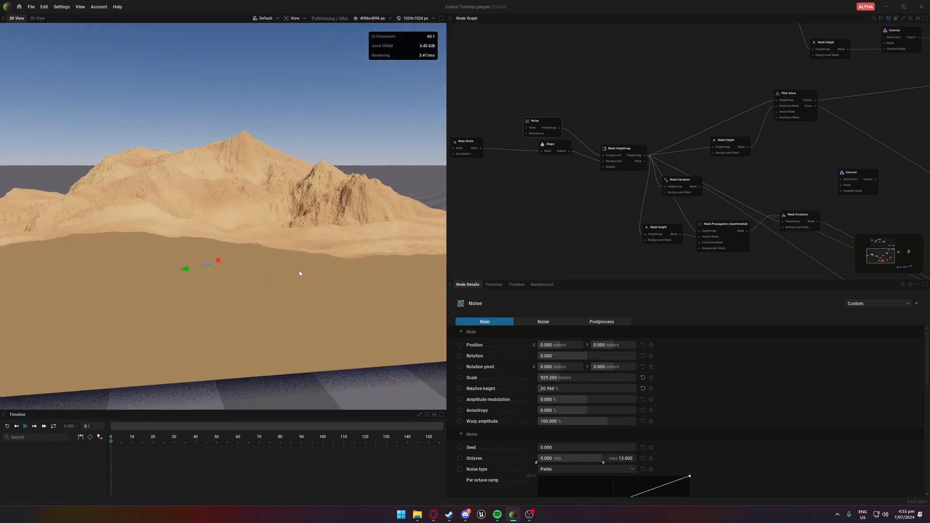
pyautogui.moveTo(299, 272); pyautogui.dragTo(298, 278)
pyautogui.moveTo(701, 180); pyautogui.dragTo(561, 178, button='middle')
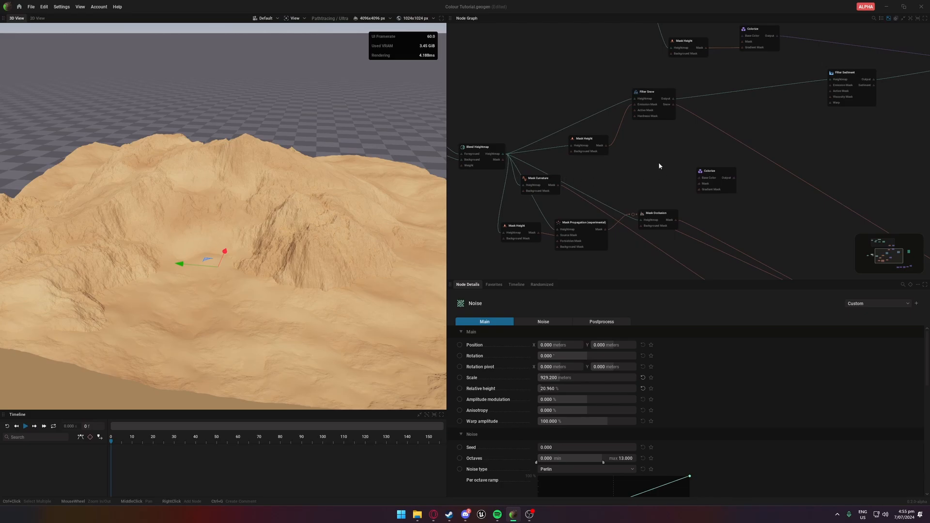
pyautogui.scroll(-3, 659, 163)
pyautogui.moveTo(852, 250); pyautogui.dragTo(752, 276, button='middle')
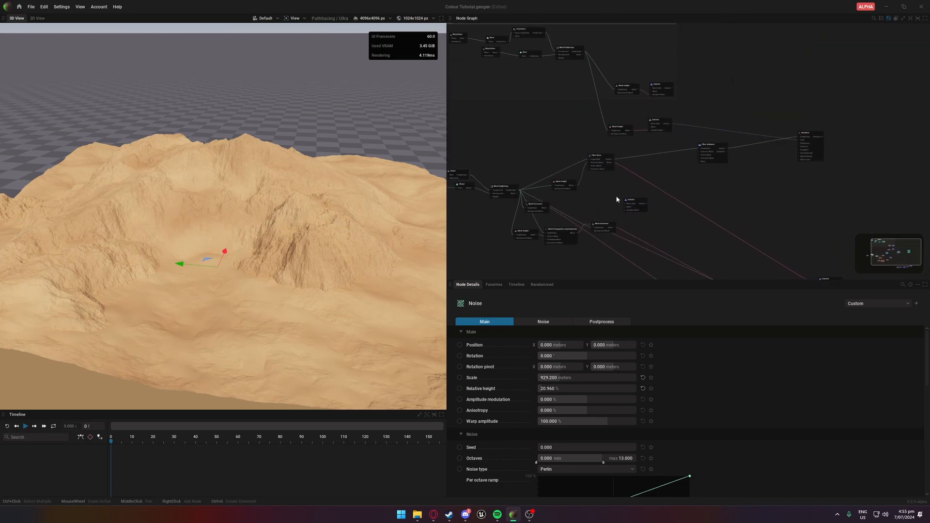
pyautogui.scroll(3, 617, 199)
# Step: Connect the mountain Colorize node's output to the Renderer's Color input, replacing the sand connection, and set its colorize mode to Color Gradient
pyautogui.click(635, 198)
pyautogui.scroll(-5, 249, 321)
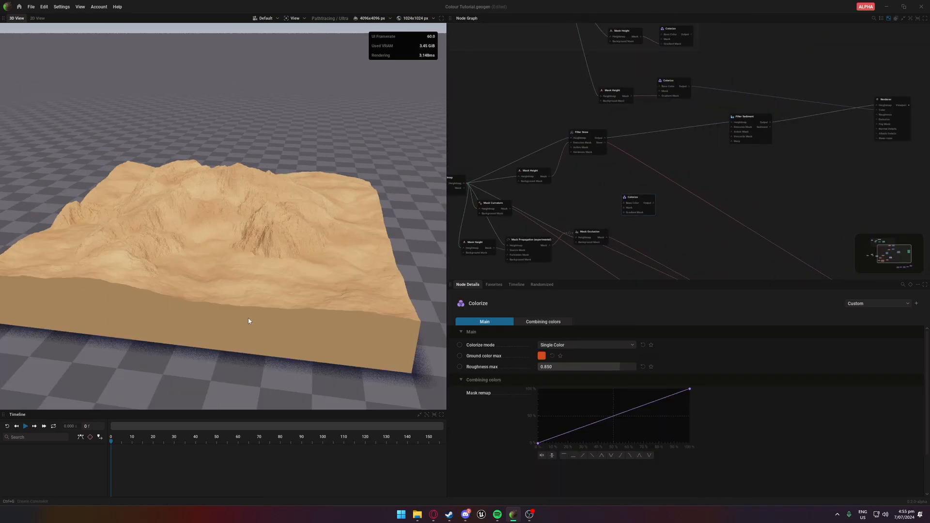
pyautogui.moveTo(249, 320); pyautogui.dragTo(225, 241)
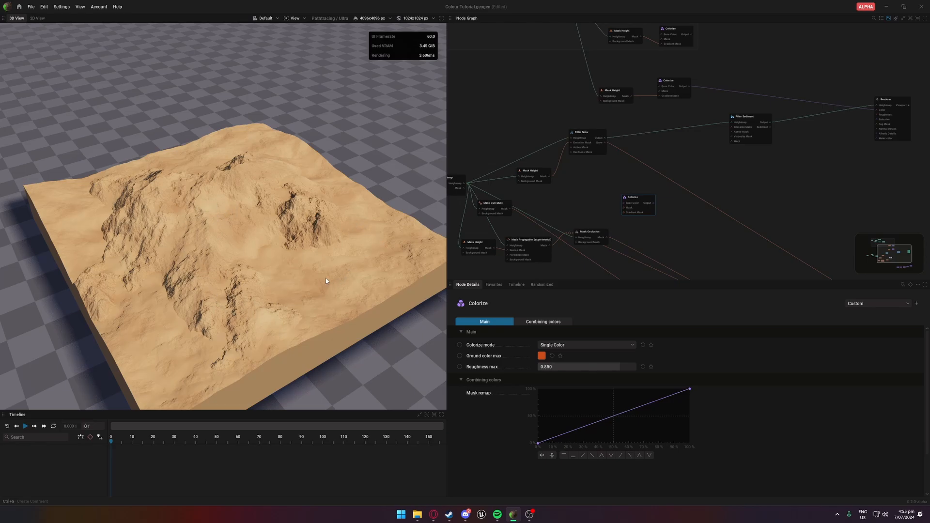
pyautogui.moveTo(649, 202); pyautogui.dragTo(593, 216, button='middle')
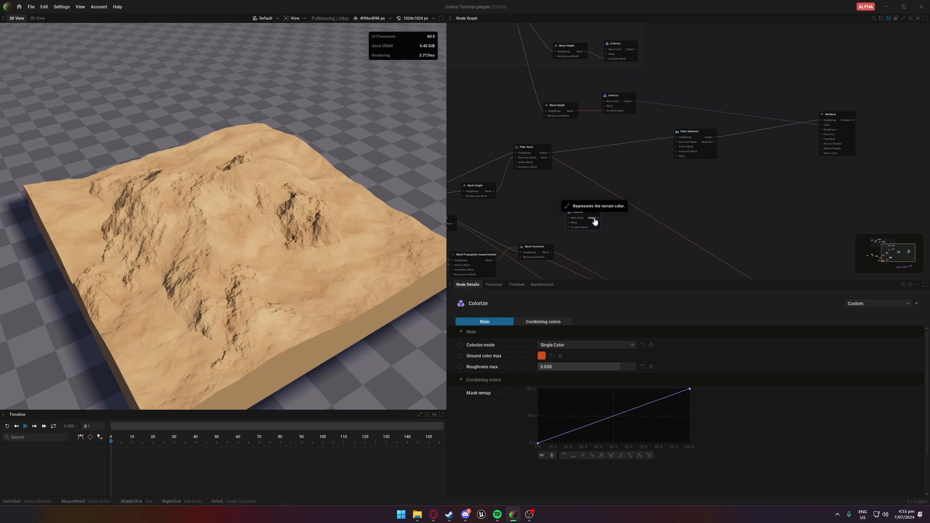
pyautogui.moveTo(594, 221); pyautogui.dragTo(820, 128)
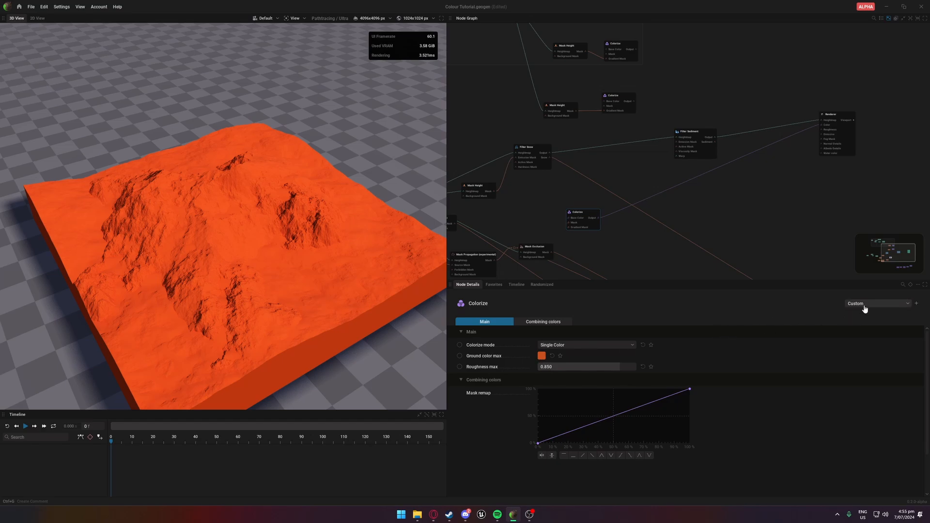
pyautogui.click(568, 345)
pyautogui.click(558, 375)
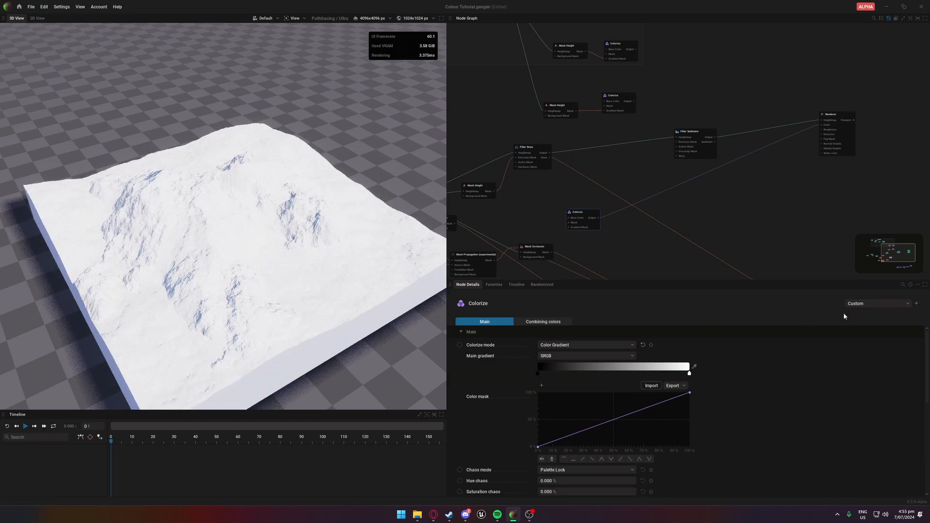
# Step: Try gradient presets including Planet_01, Rocks_05, Sediment_01 and Vegetation_04 on the mountain Colorize node
pyautogui.click(855, 304)
pyautogui.click(857, 314)
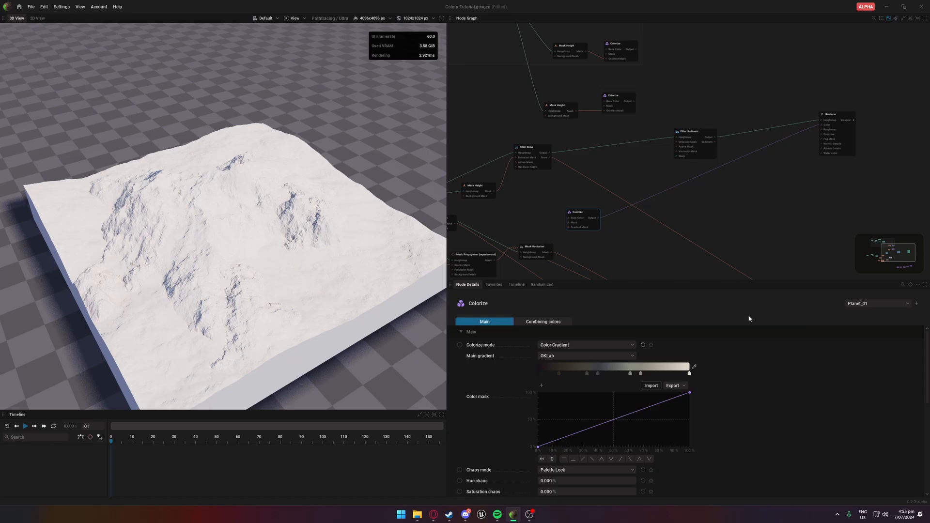
pyautogui.click(870, 304)
pyautogui.click(864, 336)
pyautogui.click(870, 304)
pyautogui.click(864, 387)
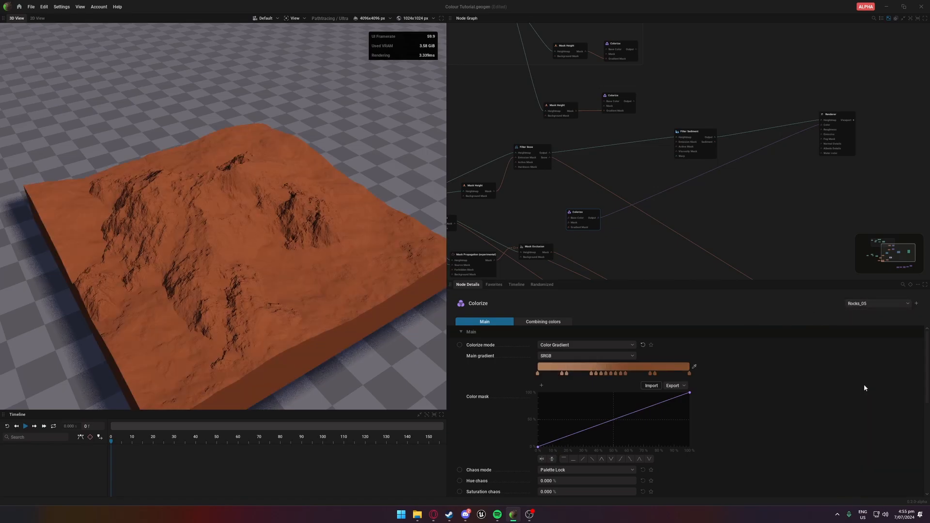
pyautogui.click(867, 304)
pyautogui.click(867, 418)
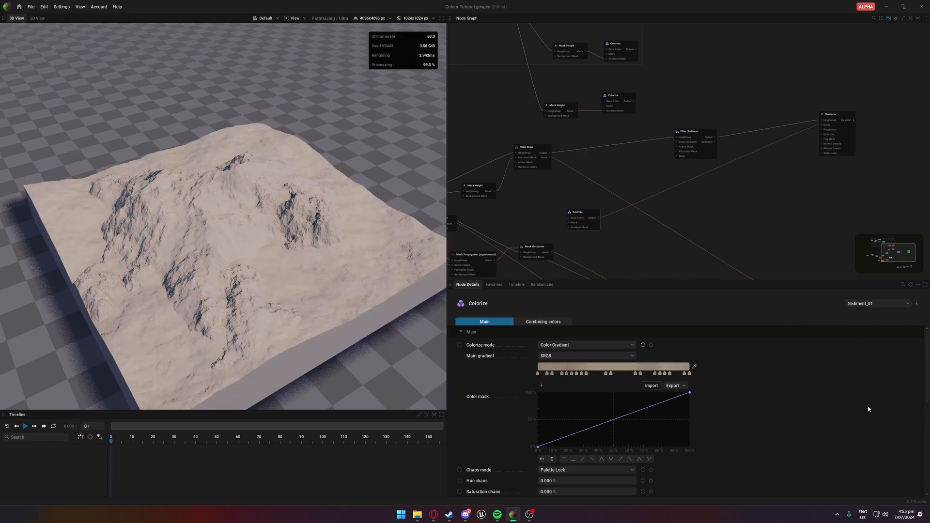
pyautogui.click(873, 304)
pyautogui.click(862, 474)
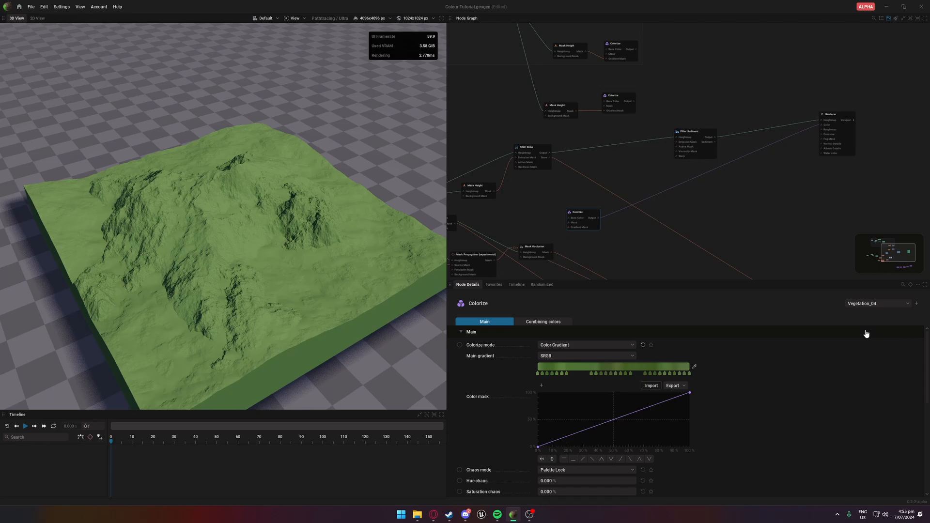
# Step: Try the Vegetation_02, Sediment_01, Rocks_07 and Rocks_04 presets on the mountain Colorize node
pyautogui.click(866, 304)
pyautogui.click(864, 455)
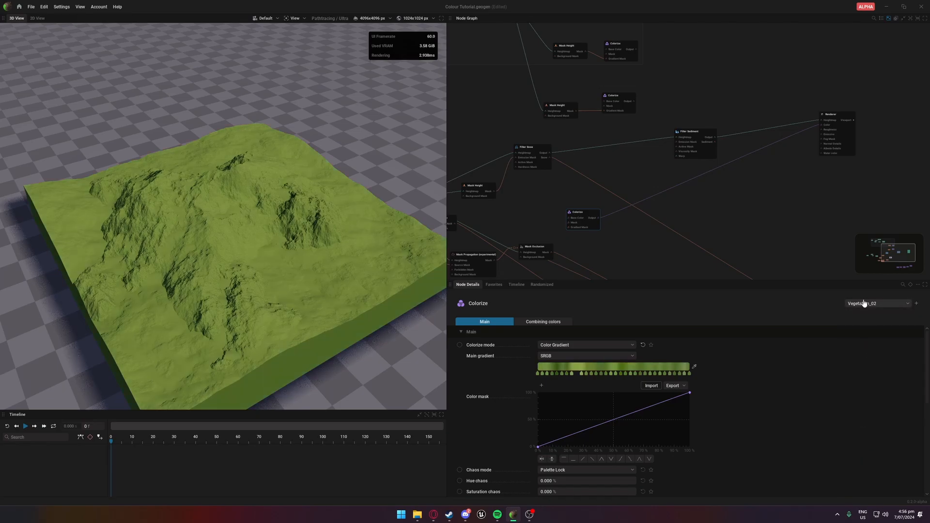
pyautogui.click(864, 304)
pyautogui.click(866, 417)
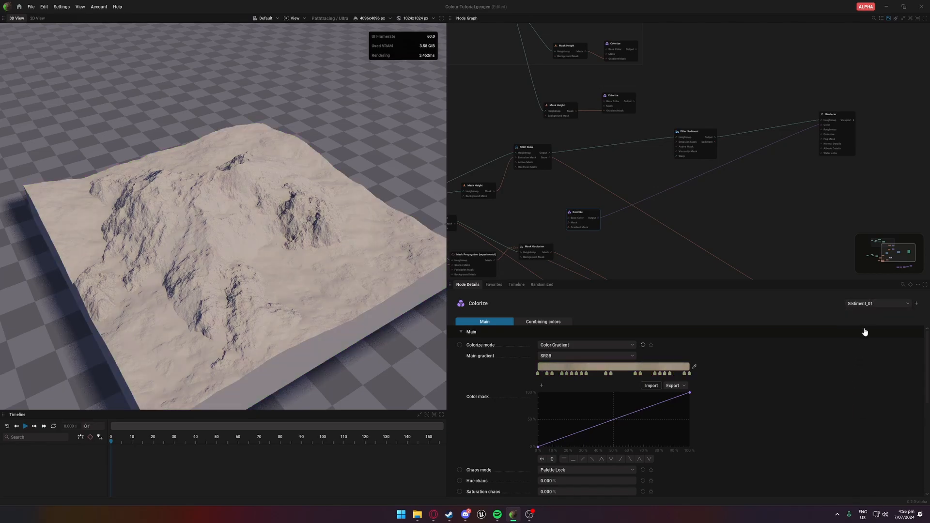
pyautogui.click(867, 303)
pyautogui.click(867, 409)
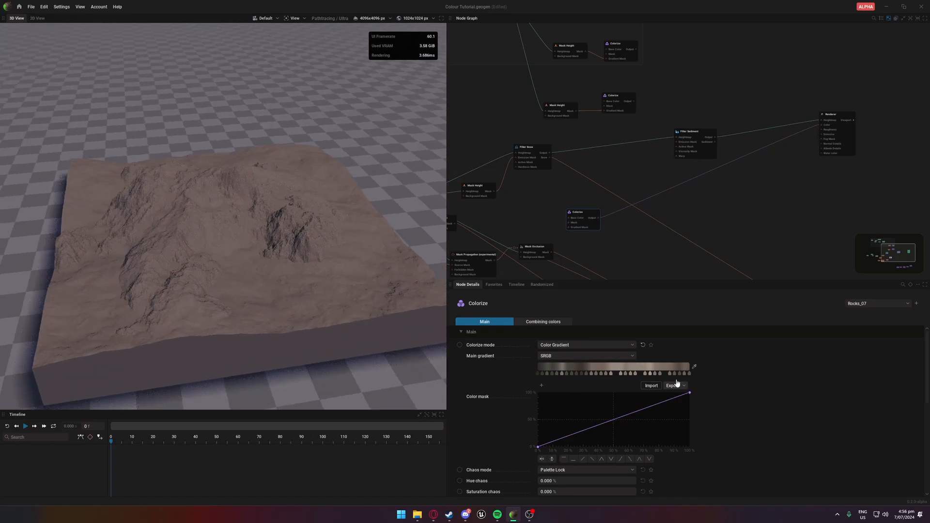
pyautogui.click(880, 305)
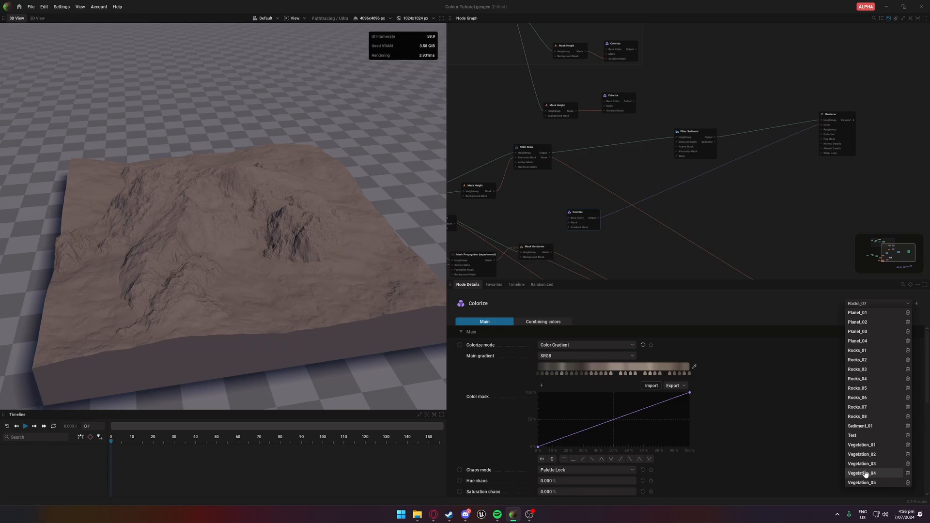
pyautogui.click(867, 378)
# Step: Try the Planet_04, Planet_02, Test and Rocks_05 presets on the mountain Colorize node
pyautogui.click(875, 304)
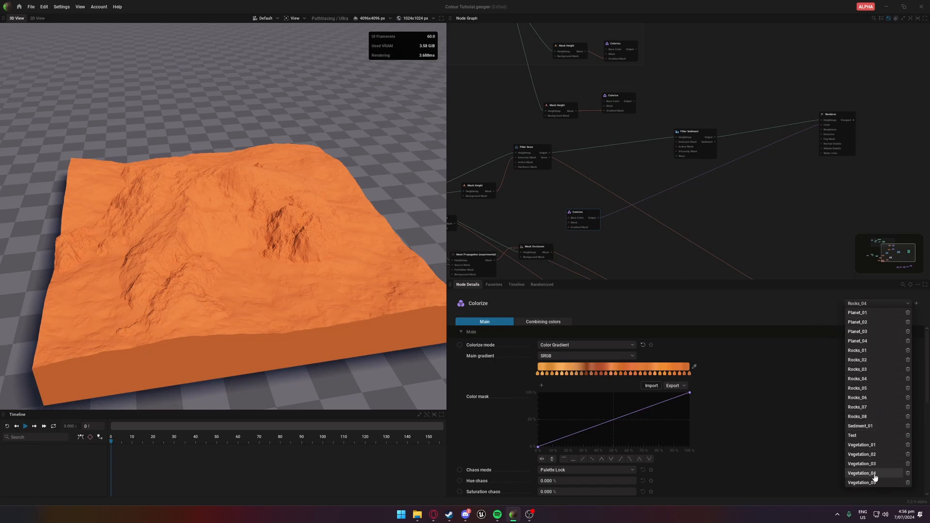
pyautogui.click(869, 341)
pyautogui.click(861, 305)
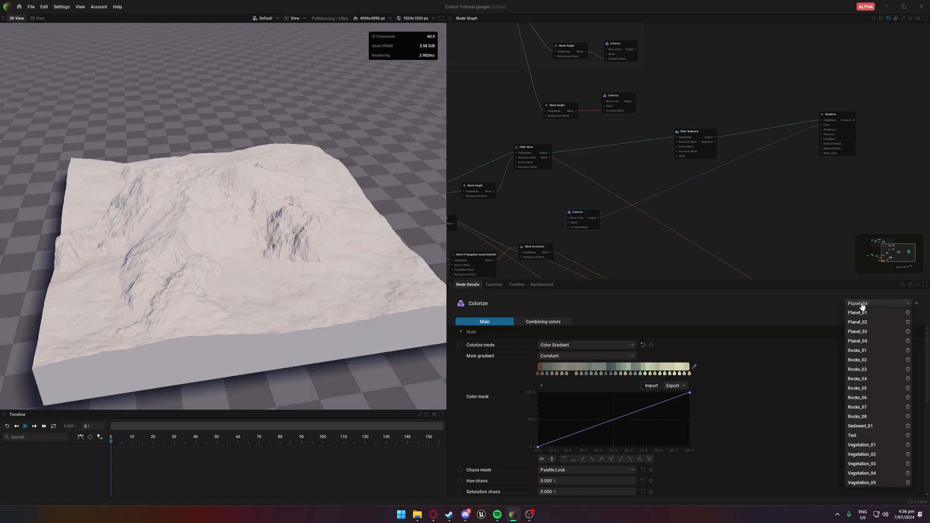
pyautogui.click(870, 322)
pyautogui.click(863, 304)
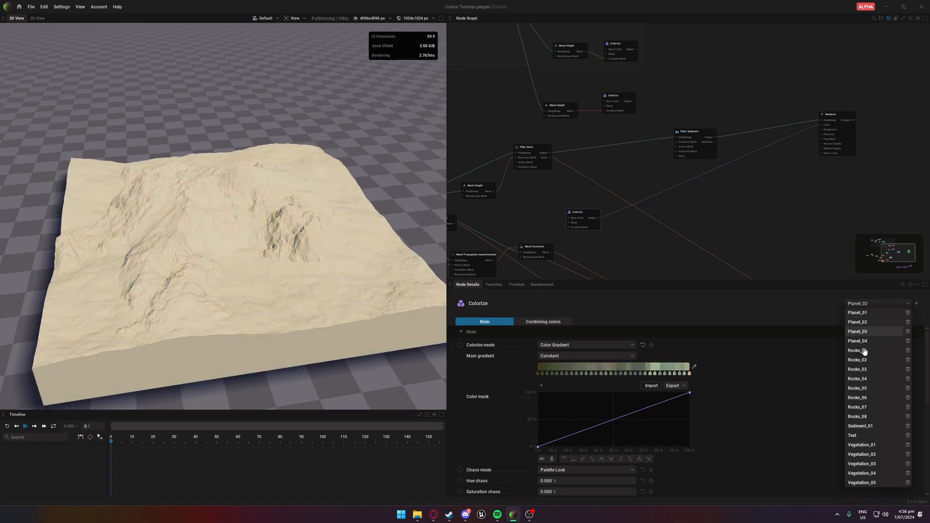
pyautogui.click(868, 435)
pyautogui.click(862, 304)
pyautogui.click(859, 388)
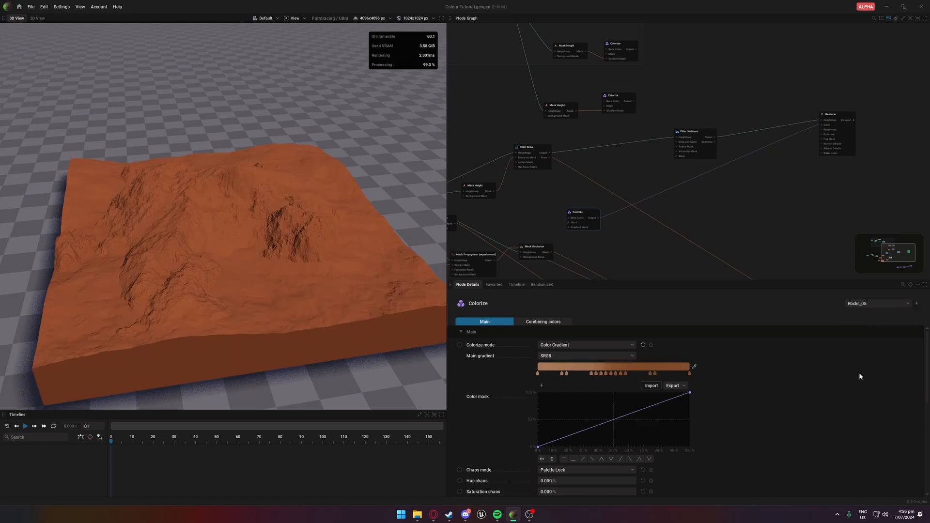
# Step: Apply the Vegetation_02 preset to the mountain Colorize node and view the terrain from a higher angle
pyautogui.click(866, 300)
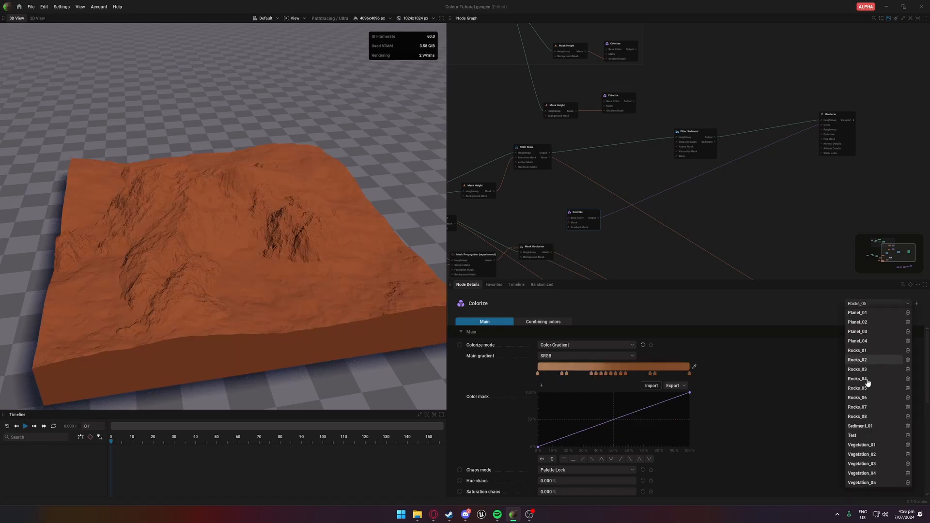
pyautogui.click(867, 457)
pyautogui.moveTo(333, 364); pyautogui.dragTo(312, 384)
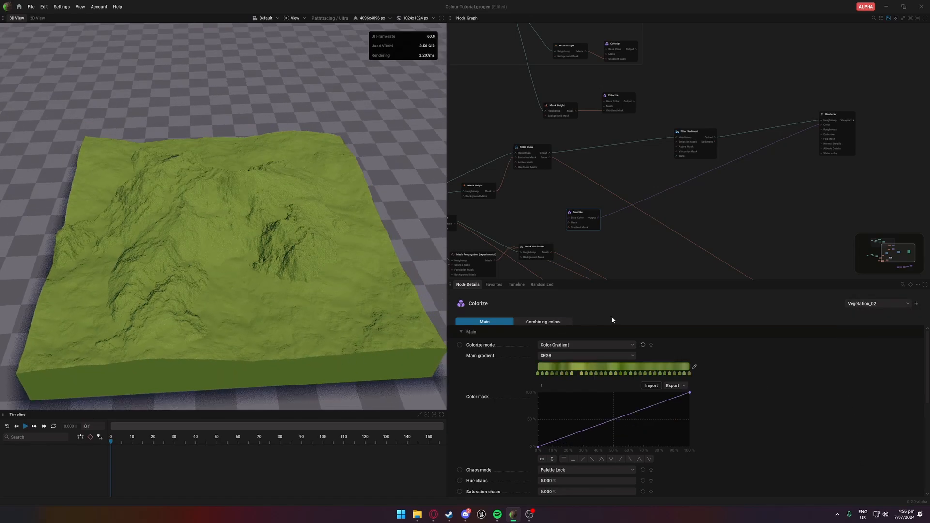
# Step: Preview the output of the dune branch's sand Colorize node and show its gradient settings
pyautogui.moveTo(658, 111); pyautogui.dragTo(618, 193, button='middle')
pyautogui.click(578, 179)
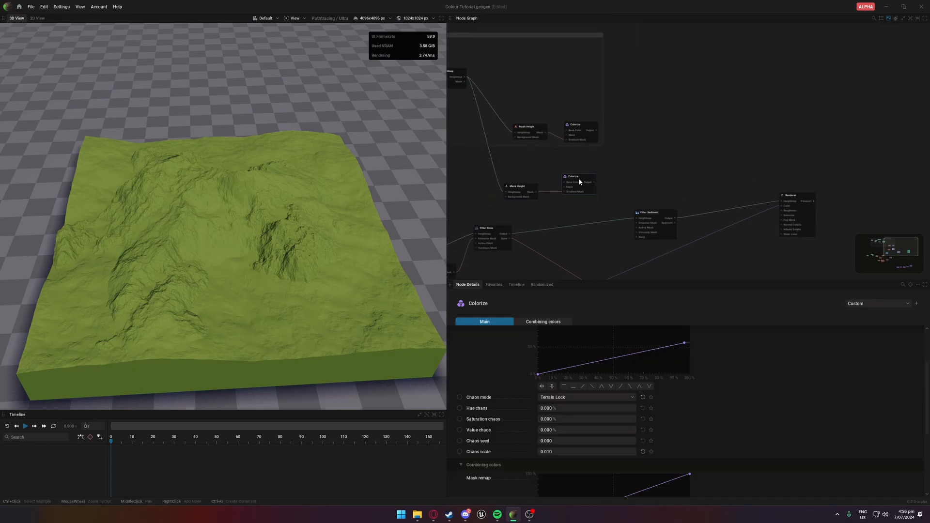
pyautogui.click(587, 182)
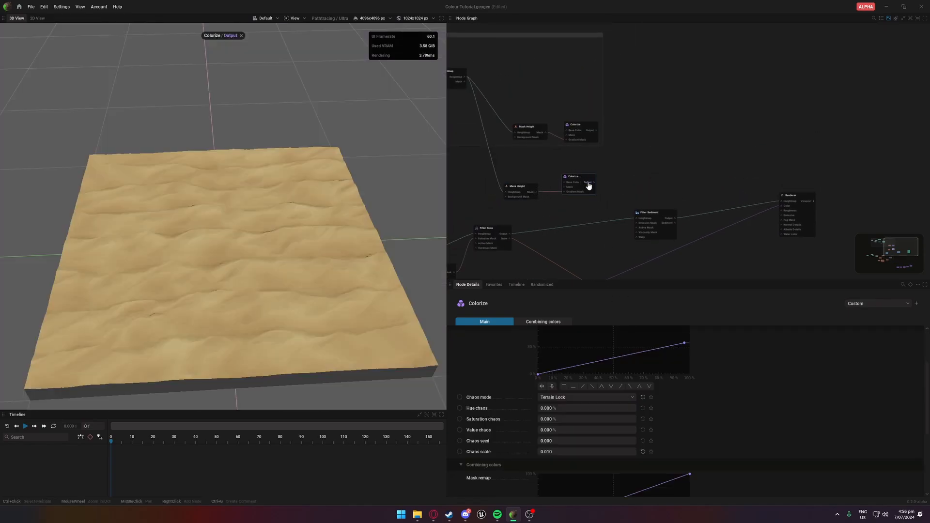
pyautogui.scroll(3, 566, 373)
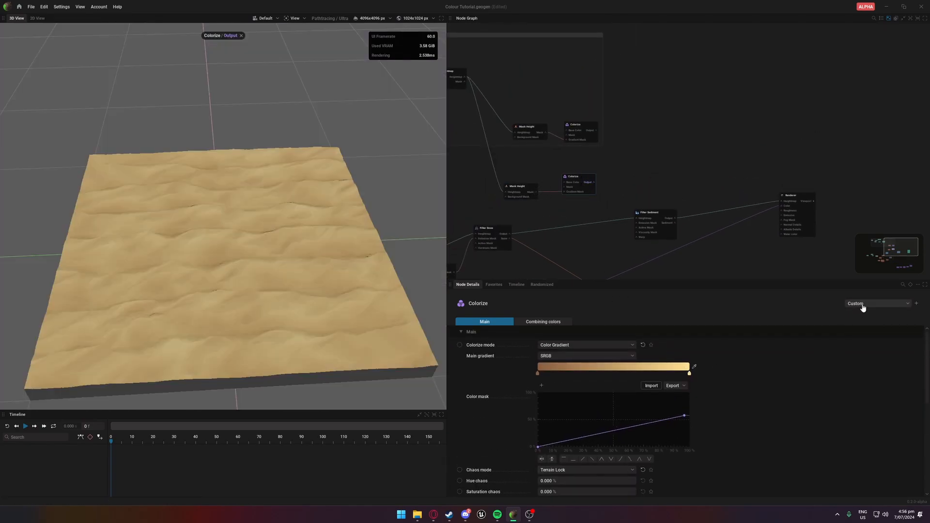
# Step: Save the sand Colorize node's settings as a preset named "gradient test"
pyautogui.click(877, 303)
pyautogui.click(915, 304)
pyautogui.write('gradient test')
pyautogui.press('Return')
# Step: Delete the "gradient test" preset from the Colorize preset list
pyautogui.click(881, 309)
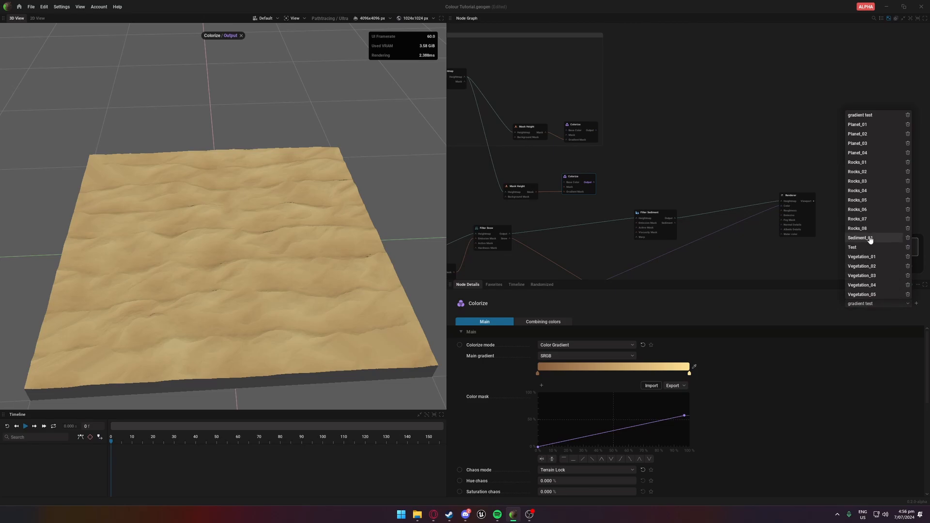
pyautogui.click(908, 115)
pyautogui.click(518, 280)
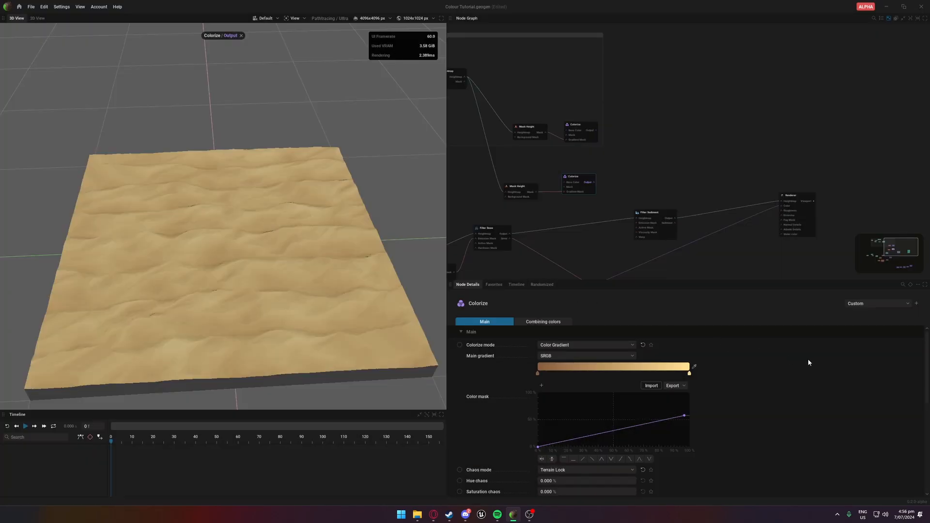
# Step: Look through the gradient files available for import and the gradient export formats on the mountain Colorize node
pyautogui.moveTo(613, 245); pyautogui.dragTo(704, 197, button='middle')
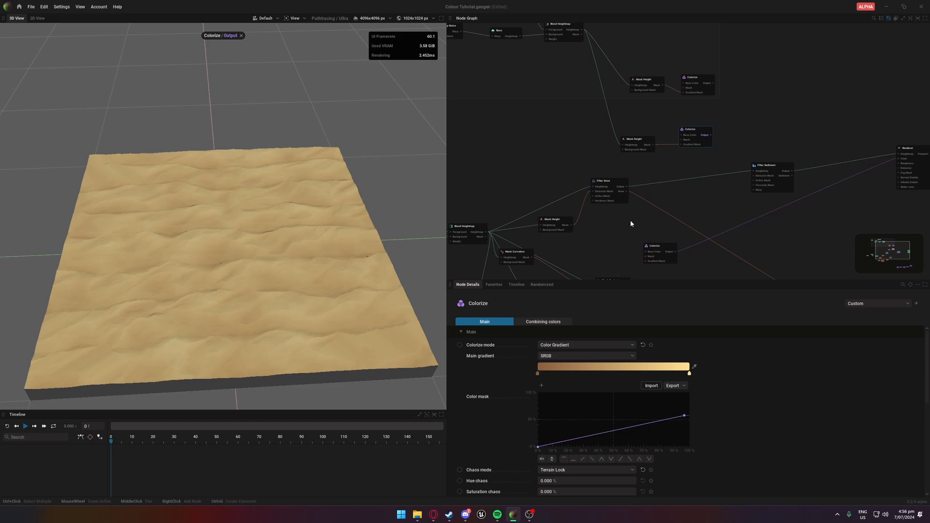
pyautogui.moveTo(630, 224); pyautogui.dragTo(570, 218, button='middle')
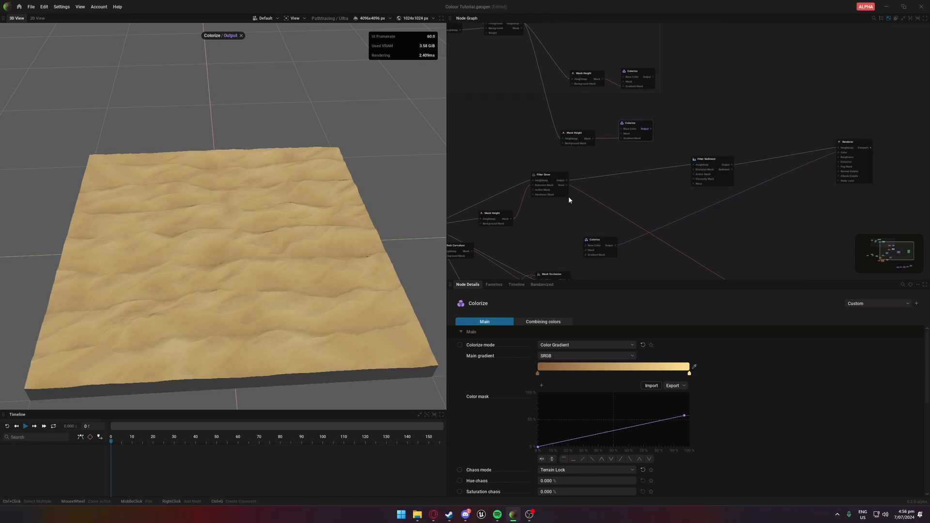
pyautogui.click(647, 386)
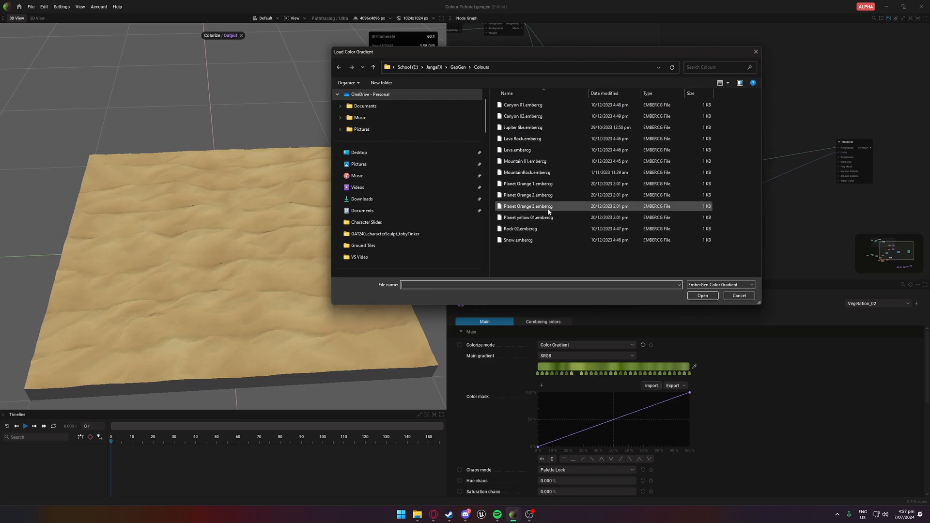
pyautogui.click(739, 295)
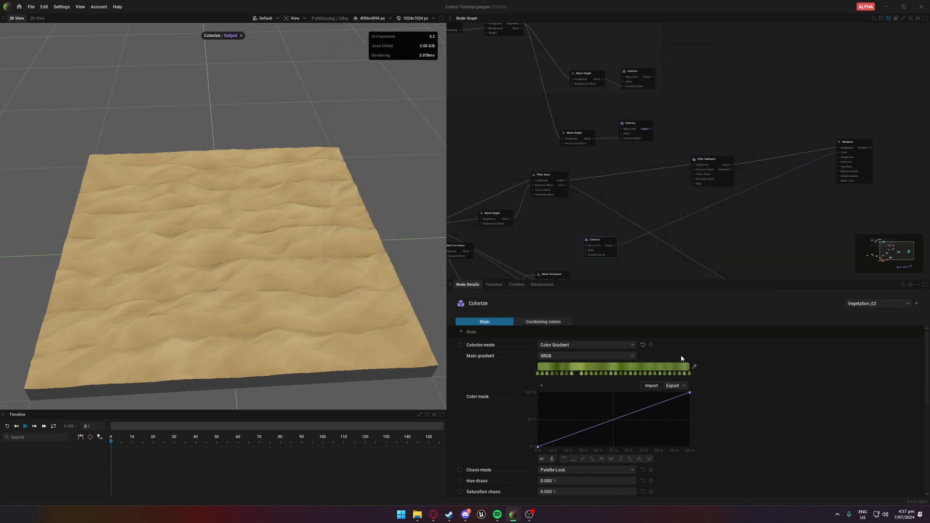
pyautogui.click(672, 386)
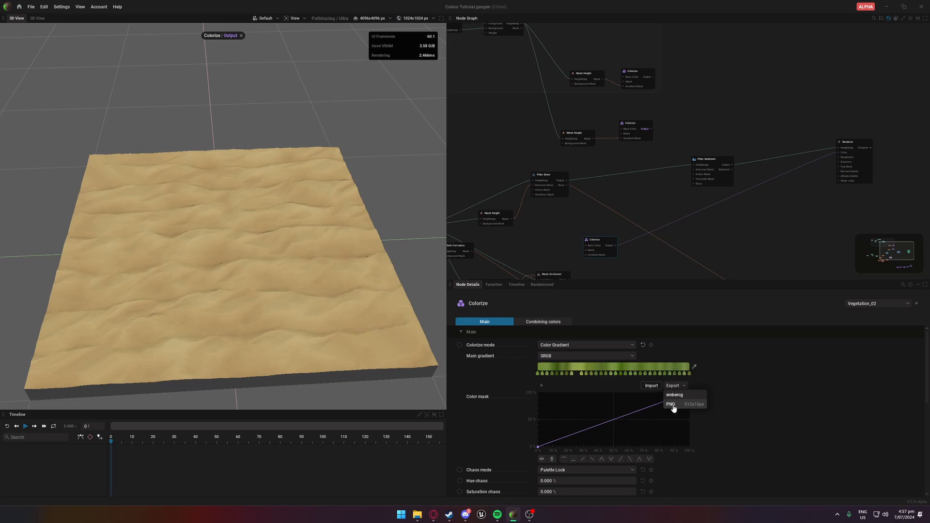
# Step: Import the MountainRock.embercg gradient into the mountain Colorize node
pyautogui.click(647, 386)
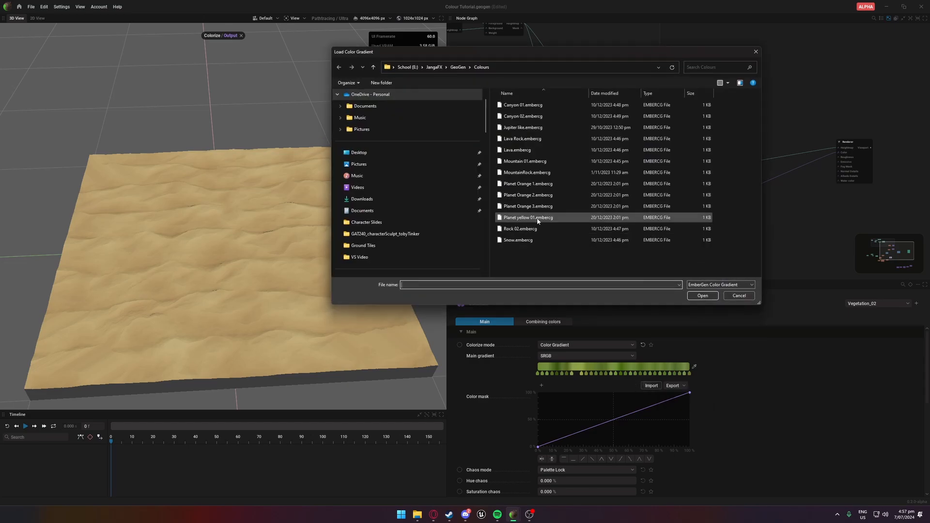
pyautogui.click(539, 173)
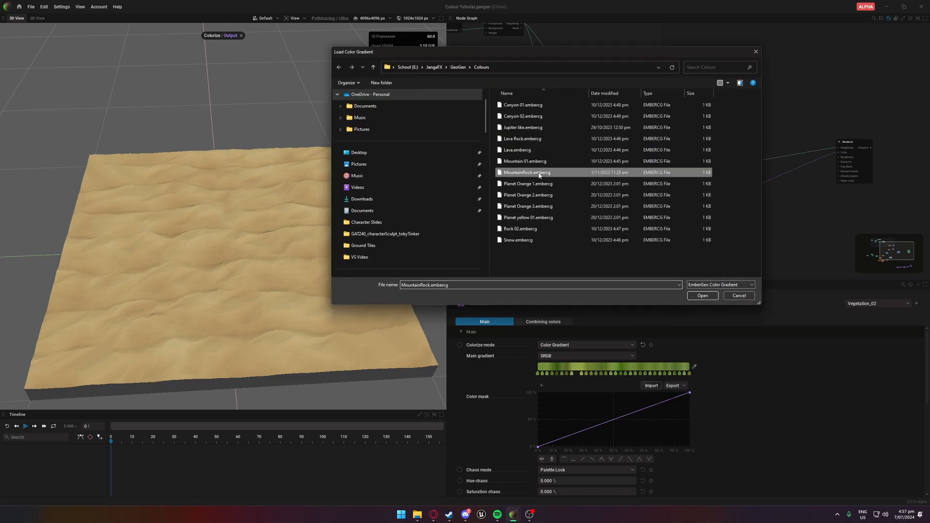
pyautogui.click(703, 296)
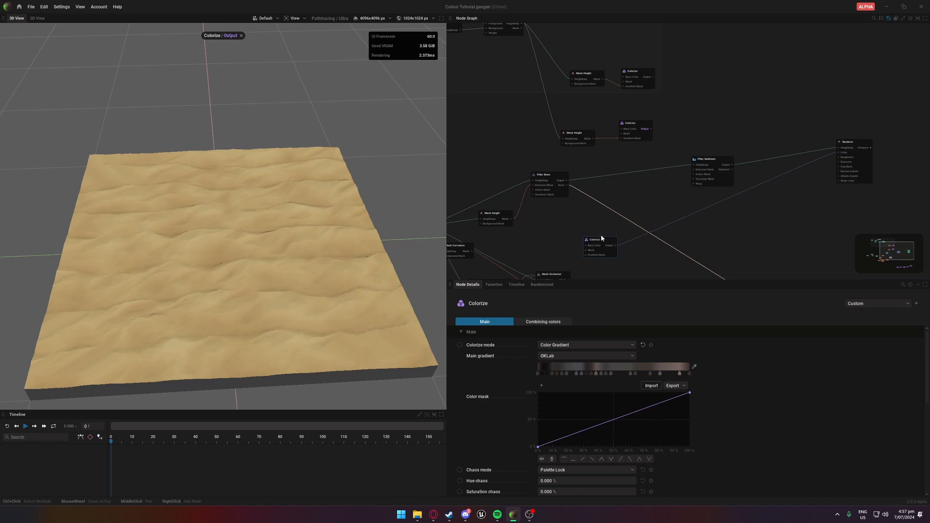
# Step: Move the mountain Colorize node closer to the Renderer and close the pinned Colorize preview to inspect the rendered mountain
pyautogui.moveTo(601, 241); pyautogui.dragTo(619, 229)
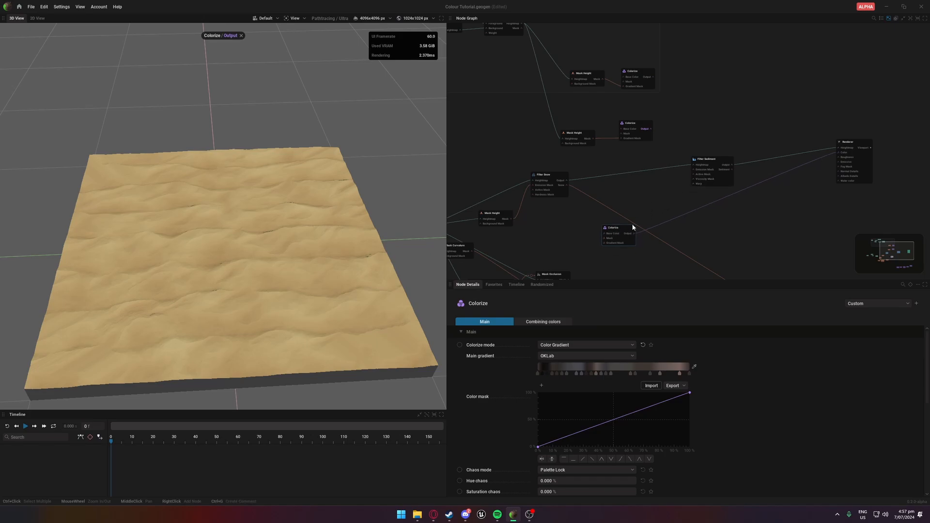
pyautogui.click(242, 36)
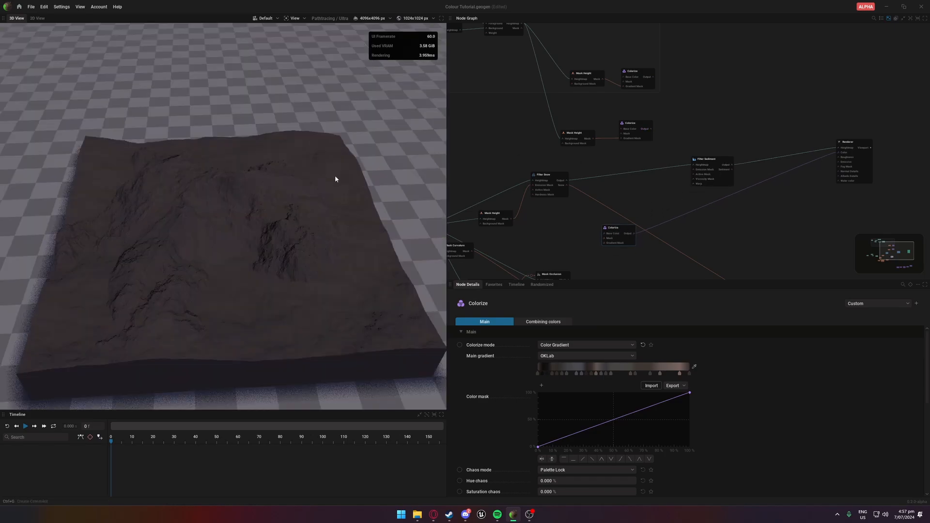
pyautogui.moveTo(335, 175); pyautogui.dragTo(372, 150)
pyautogui.scroll(5, 287, 236)
pyautogui.moveTo(286, 236); pyautogui.dragTo(300, 194)
pyautogui.moveTo(360, 237); pyautogui.dragTo(328, 249)
pyautogui.scroll(-4, 291, 278)
pyautogui.scroll(3, 290, 278)
# Step: Add a Mask Slope node to the mountain Colorize node's gradient mask, fed by the heightmap of the filter preceding Filter Sediment
pyautogui.moveTo(602, 257); pyautogui.dragTo(679, 241, button='middle')
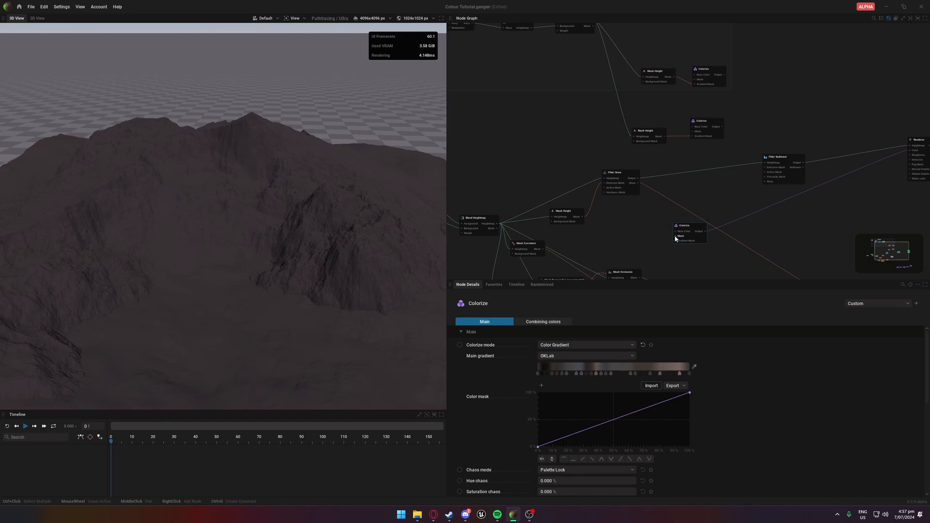
pyautogui.rightClick(625, 242)
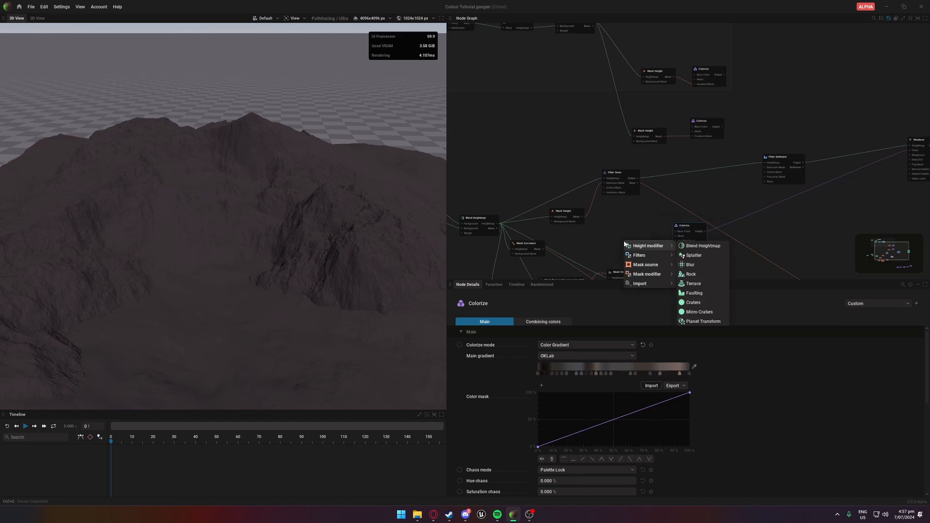
pyautogui.moveTo(636, 266)
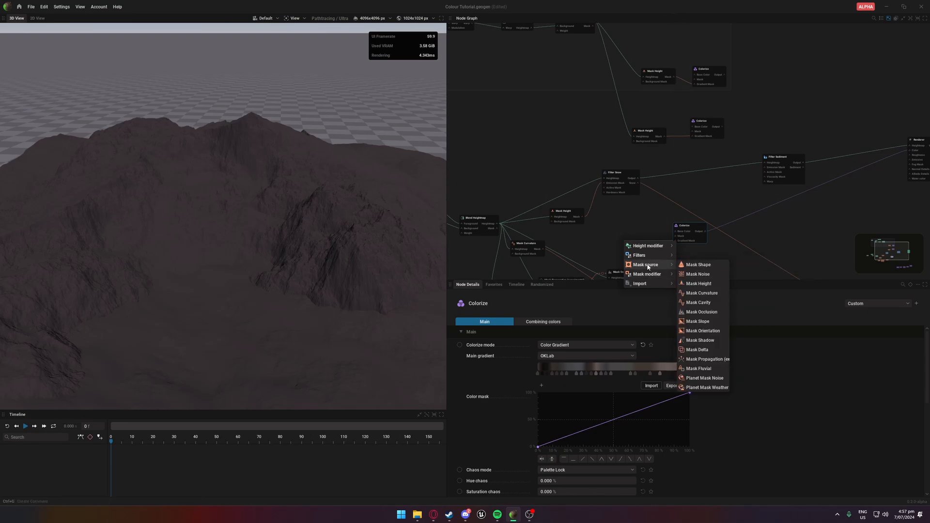
pyautogui.click(699, 321)
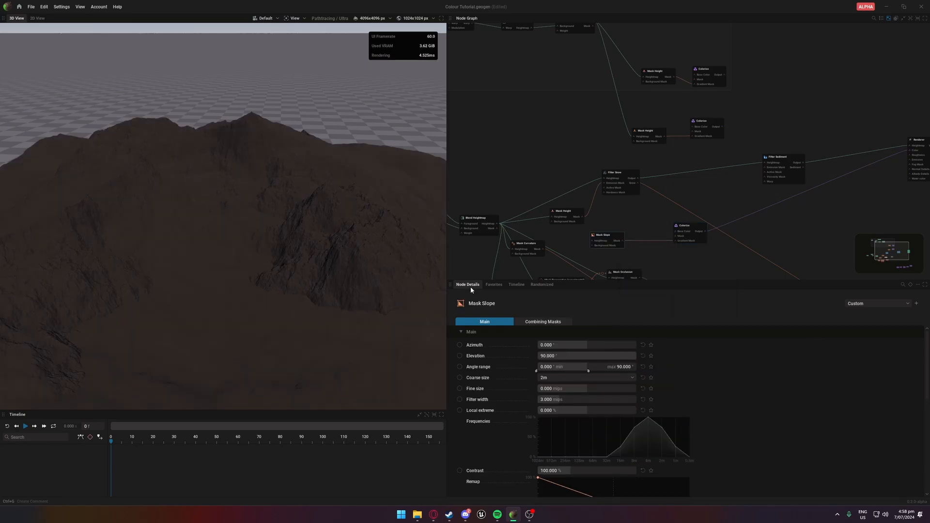
pyautogui.moveTo(613, 238); pyautogui.dragTo(638, 183)
pyautogui.moveTo(629, 215); pyautogui.dragTo(739, 220)
pyautogui.moveTo(327, 238); pyautogui.dragTo(320, 244)
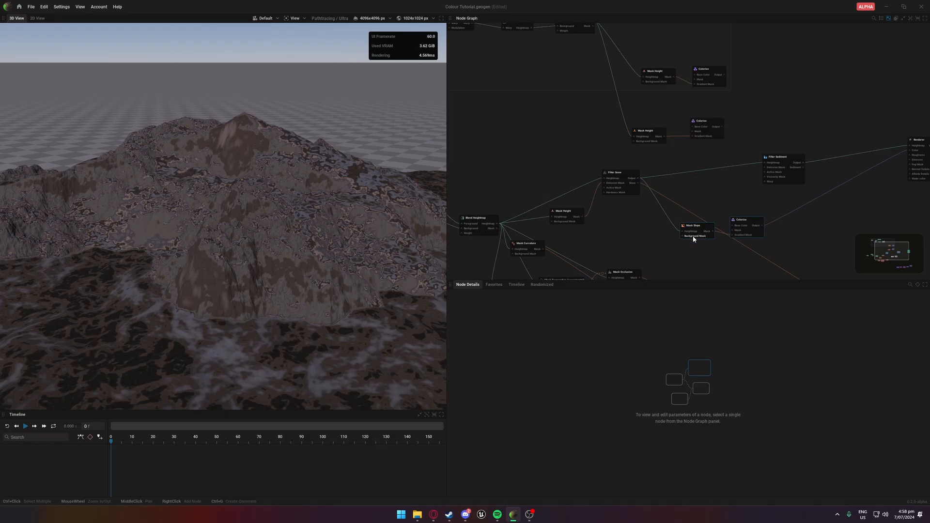
# Step: Try an angle range maximum of 84.044° and a coarse size of 256m on the Mask Slope node
pyautogui.click(722, 233)
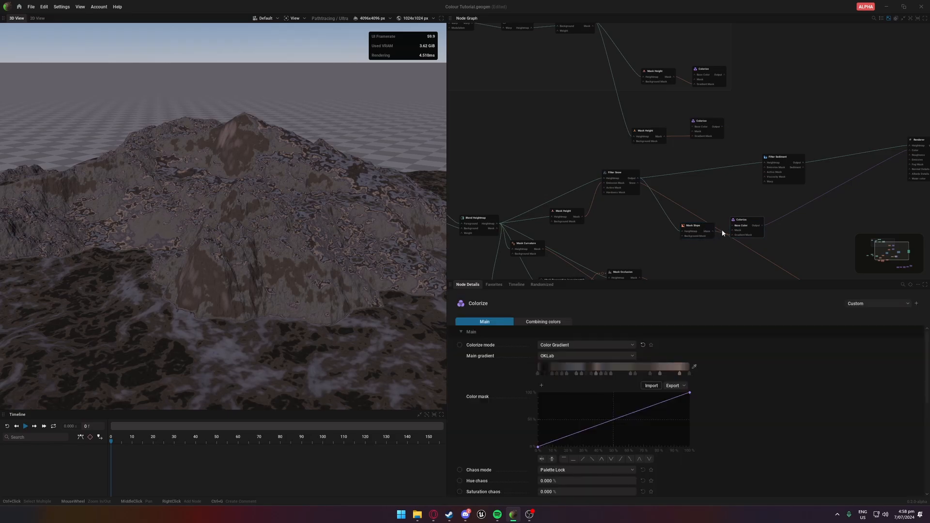
pyautogui.click(706, 228)
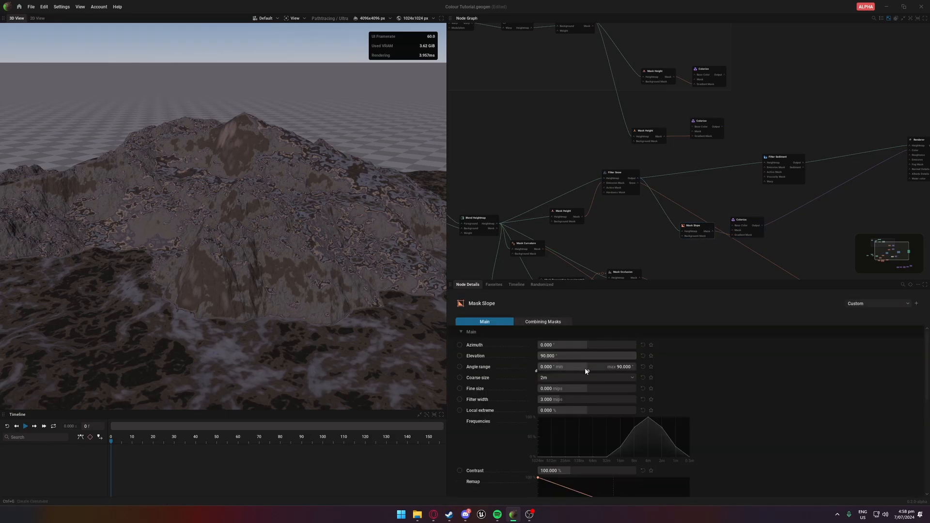
pyautogui.moveTo(585, 371)
pyautogui.mouseDown()
pyautogui.moveTo(602, 373)
pyautogui.moveTo(585, 373)
pyautogui.mouseUp()
pyautogui.click(567, 382)
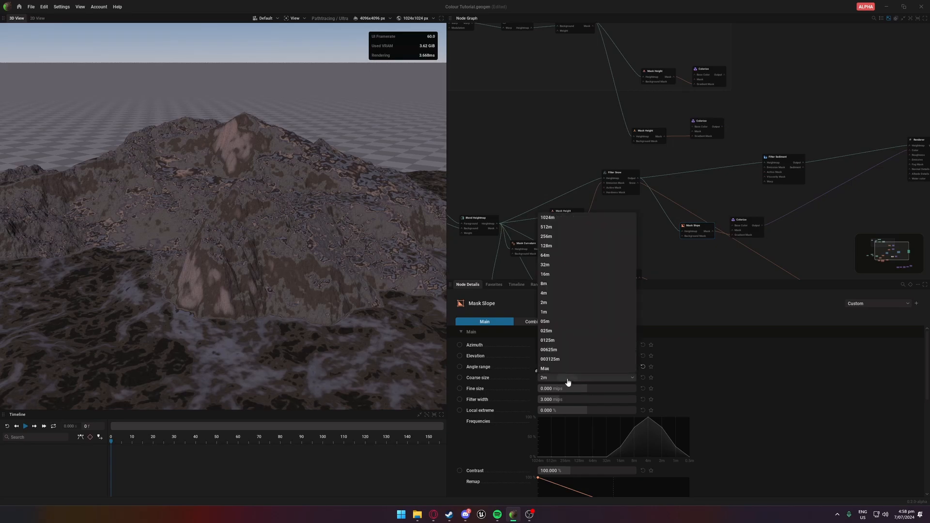
pyautogui.click(577, 237)
# Step: Try coarse sizes of 003125m and 128m on the Mask Slope node and compare the mountain's colouring
pyautogui.click(557, 378)
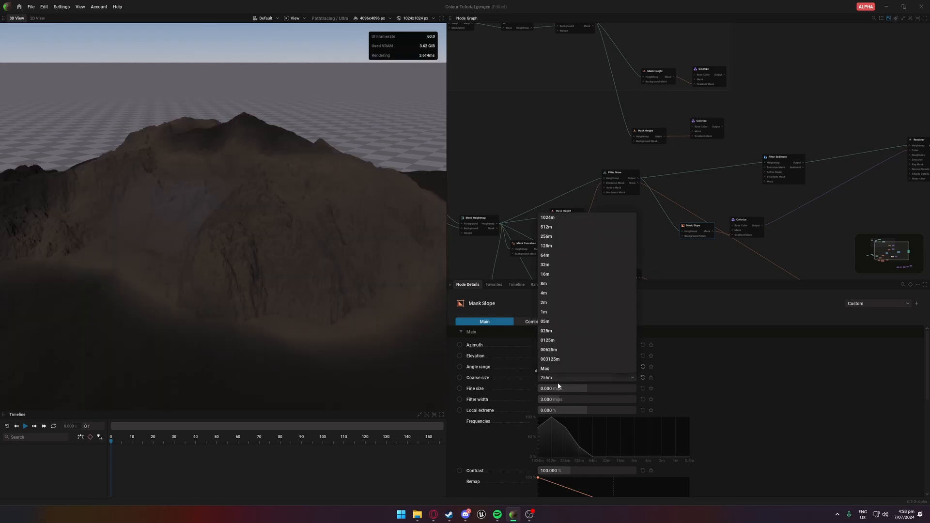
pyautogui.click(550, 359)
pyautogui.scroll(5, 329, 308)
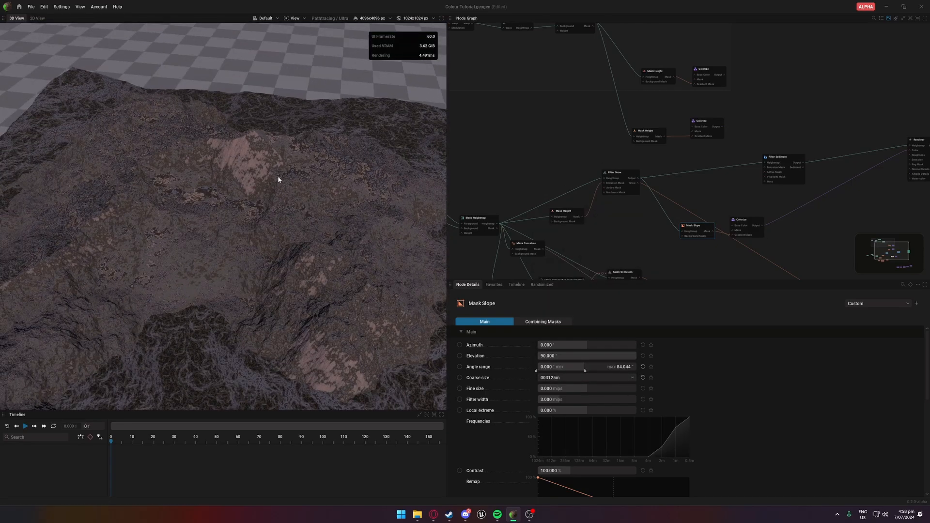
pyautogui.moveTo(269, 240); pyautogui.dragTo(357, 280)
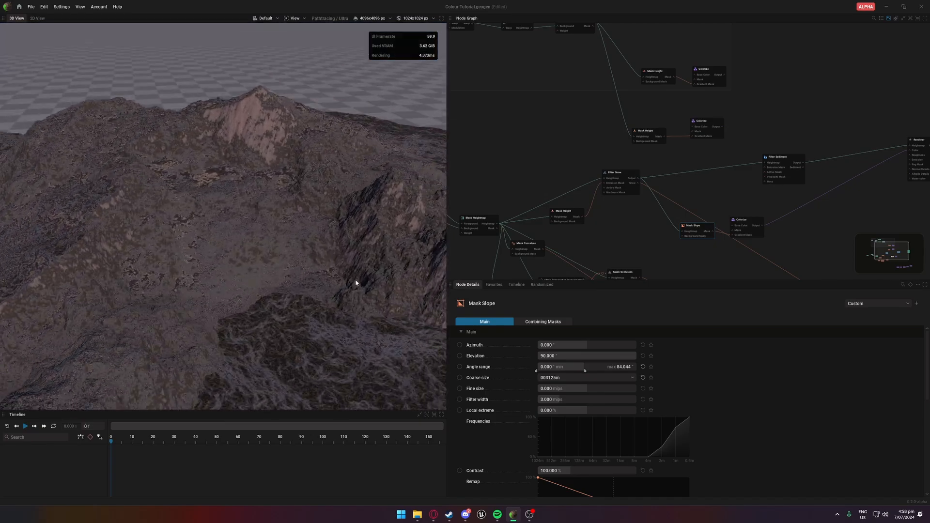
pyautogui.click(568, 377)
pyautogui.click(566, 253)
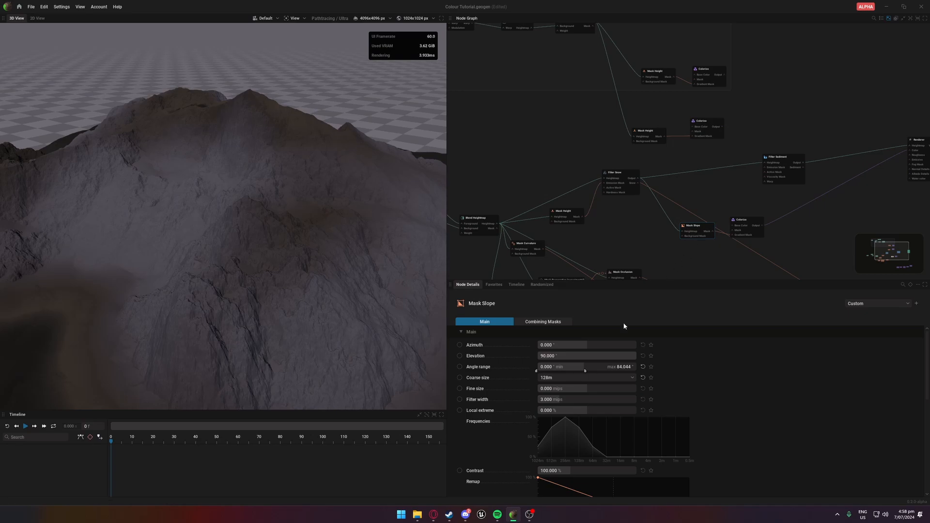
pyautogui.moveTo(345, 313); pyautogui.dragTo(340, 306)
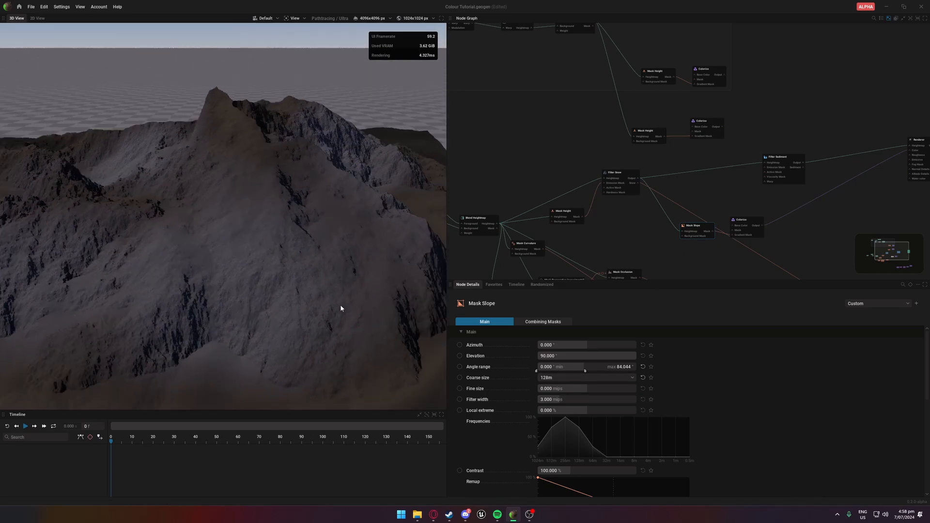
# Step: Raise the Mask Slope node's angle range maximum to 174.044°
pyautogui.click(757, 221)
pyautogui.click(697, 228)
pyautogui.moveTo(353, 273); pyautogui.dragTo(503, 356)
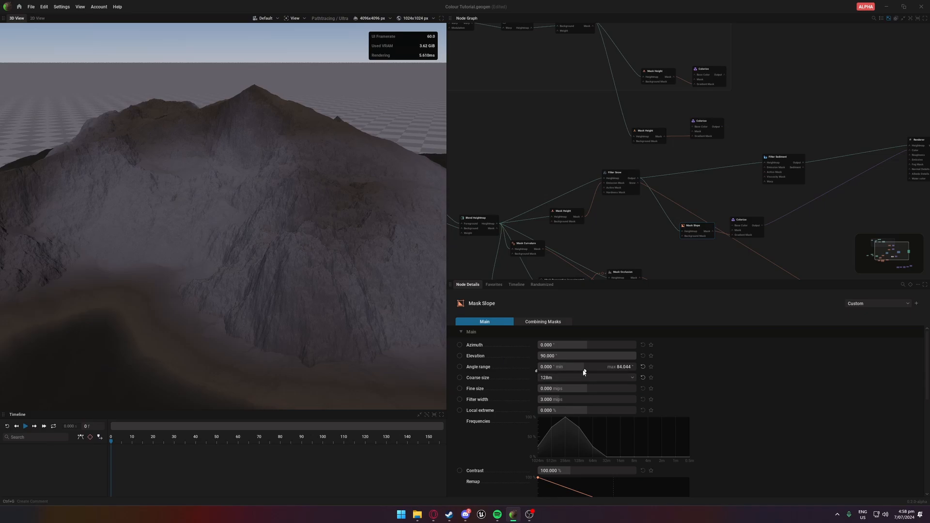
pyautogui.moveTo(584, 371); pyautogui.dragTo(632, 367)
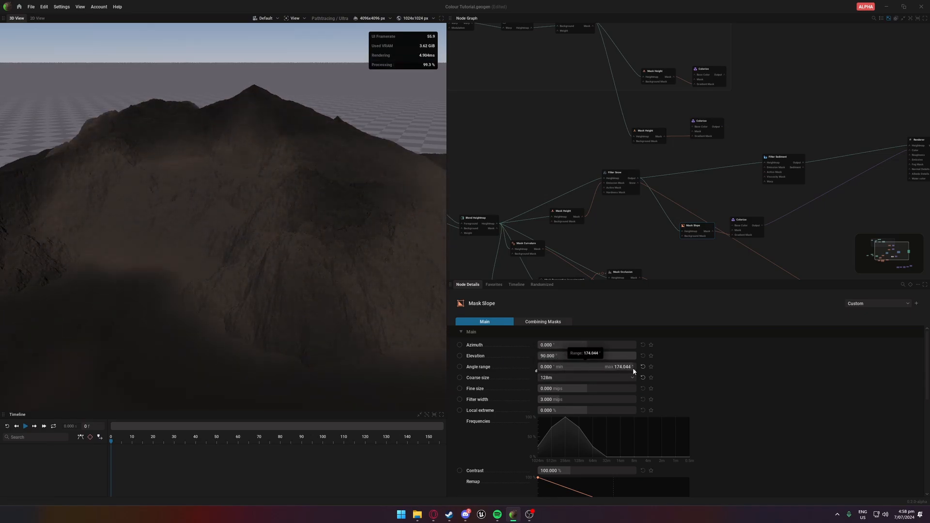
# Step: Import the Rock 02.embercg gradient into the mountain Colorize node
pyautogui.click(754, 230)
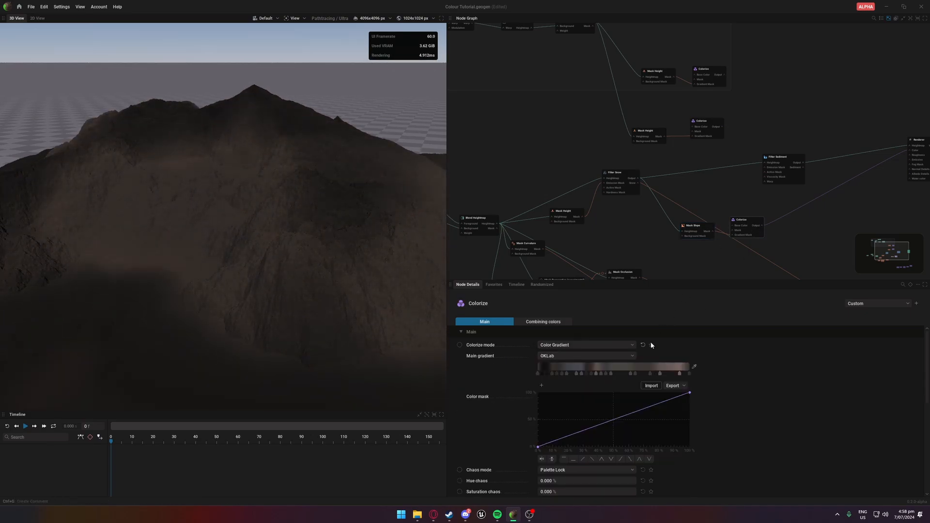
pyautogui.click(650, 386)
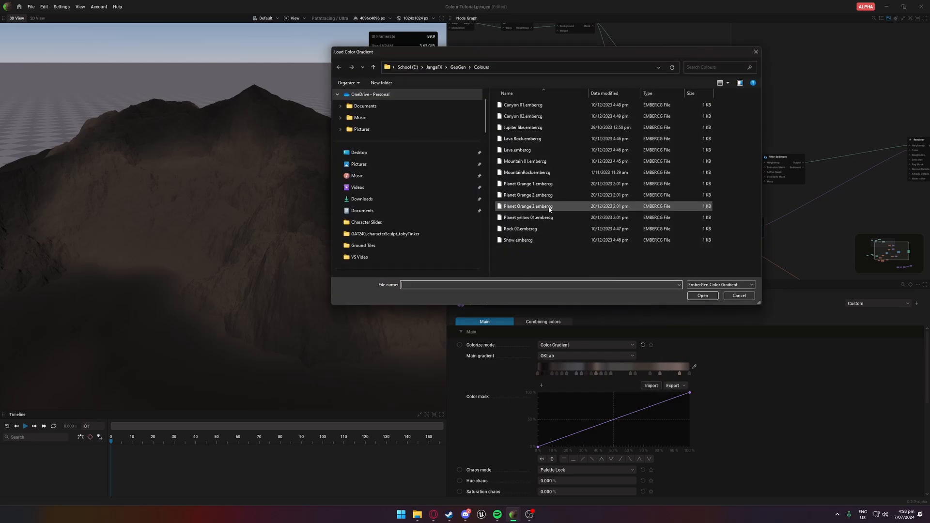
pyautogui.click(521, 229)
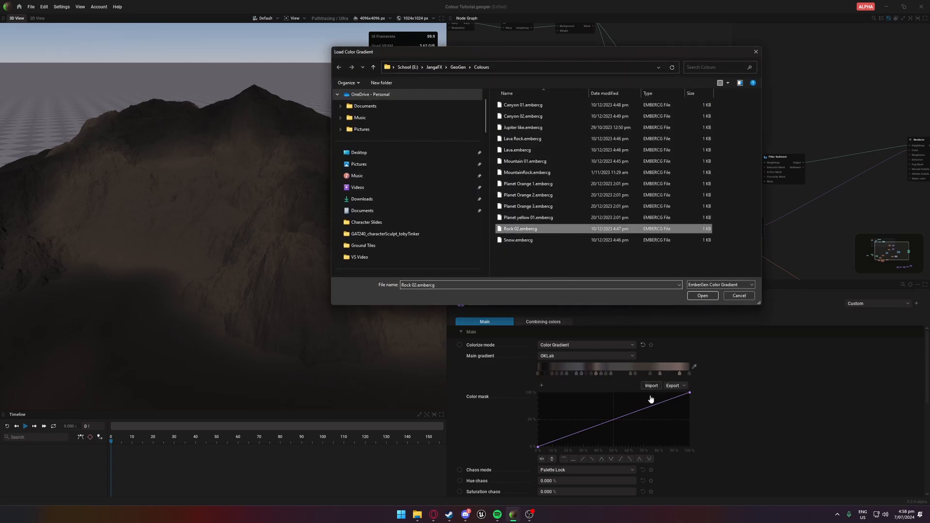
pyautogui.click(703, 296)
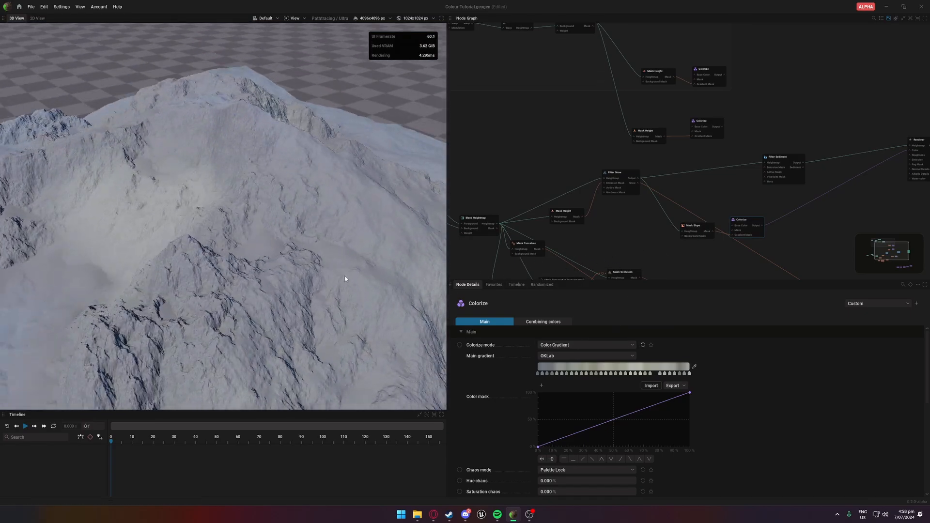
# Step: Try a coarse size of 4m on the Mask Slope node, then set it to 0125m
pyautogui.click(695, 228)
pyautogui.click(562, 377)
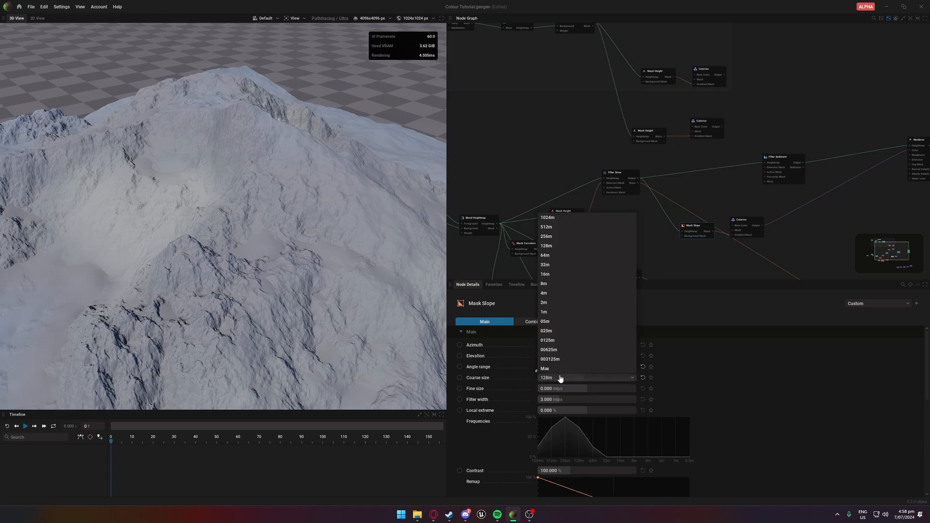
pyautogui.click(561, 296)
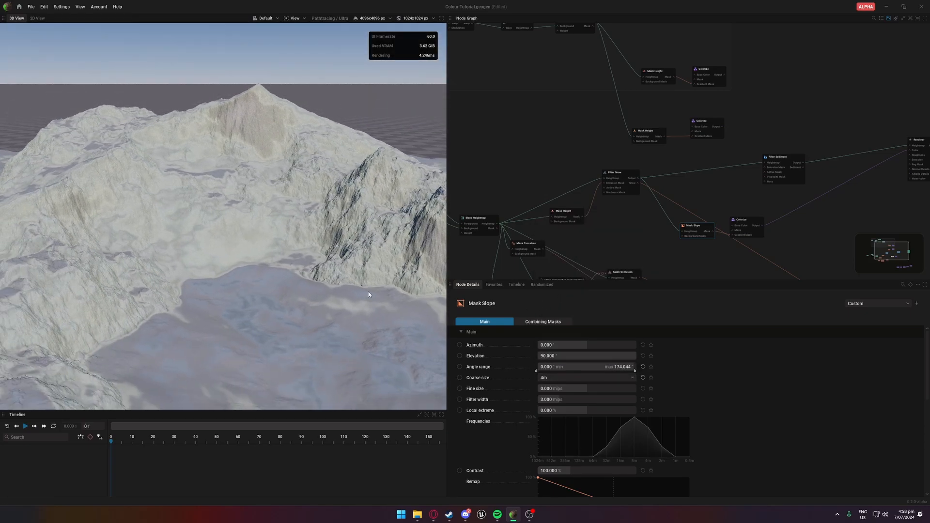
pyautogui.click(562, 378)
pyautogui.click(563, 342)
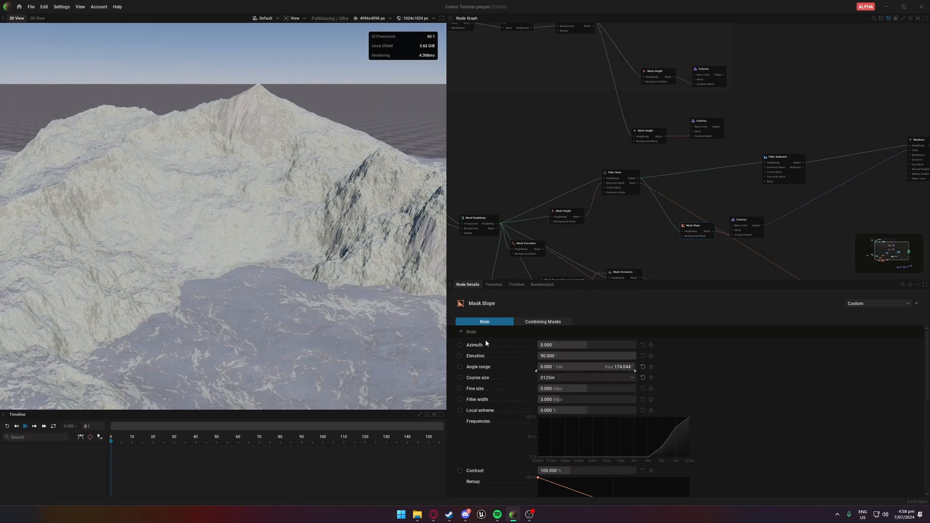
pyautogui.moveTo(300, 233); pyautogui.dragTo(310, 259)
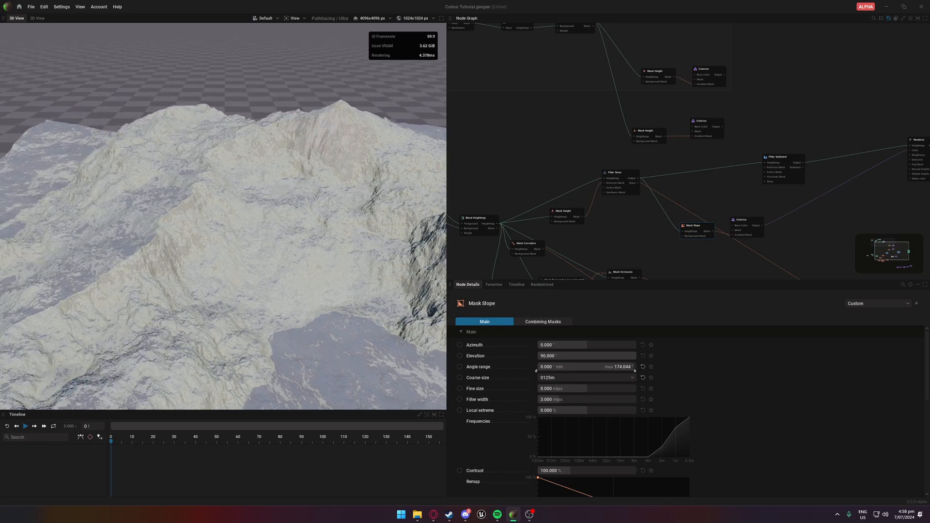
# Step: Insert a Color Adjust node between the mountain Colorize output and the Renderer's color input
pyautogui.moveTo(756, 227); pyautogui.dragTo(712, 233, button='middle')
pyautogui.moveTo(712, 233); pyautogui.dragTo(739, 238)
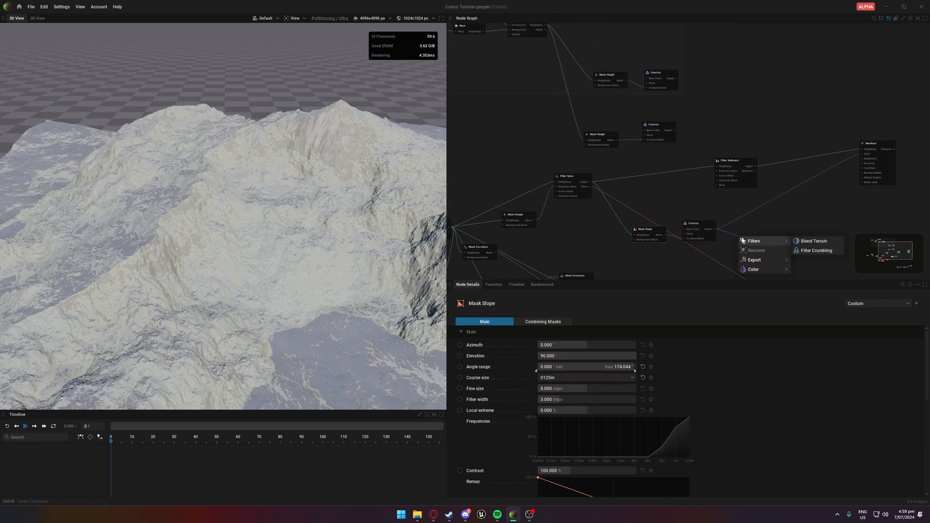
pyautogui.moveTo(759, 269)
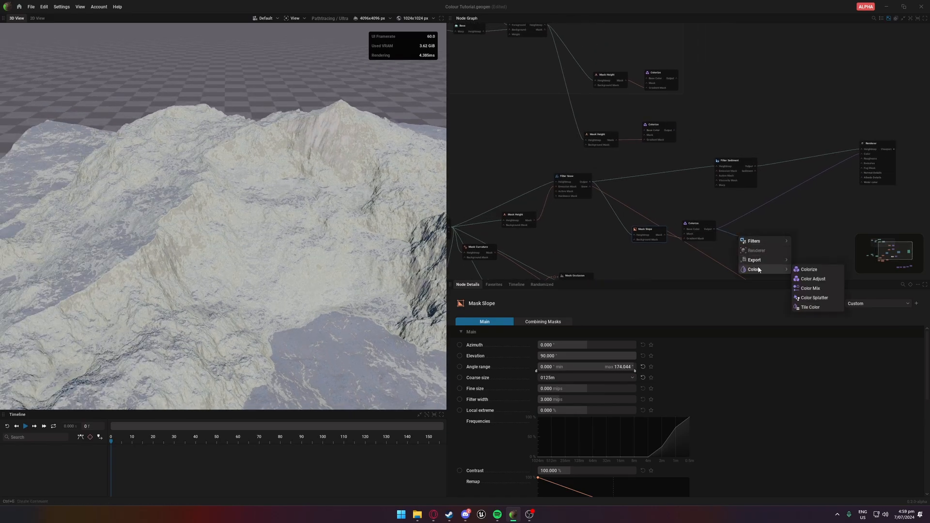
pyautogui.click(811, 278)
pyautogui.moveTo(772, 237); pyautogui.dragTo(862, 153)
pyautogui.moveTo(750, 230); pyautogui.dragTo(743, 225)
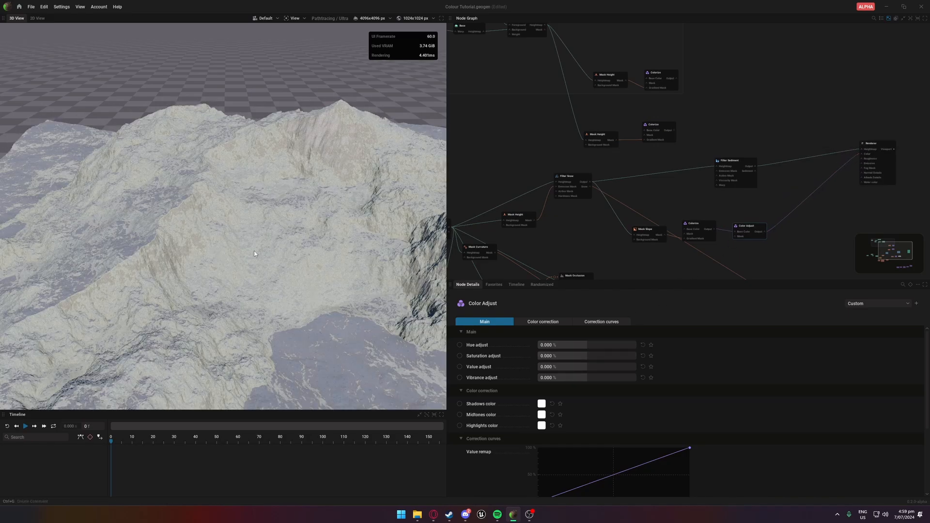
# Step: Set the Color Adjust node's value to -77.333%, vibrance to -64%, saturation to 6.667% and hue to -100%
pyautogui.moveTo(254, 250); pyautogui.dragTo(344, 257)
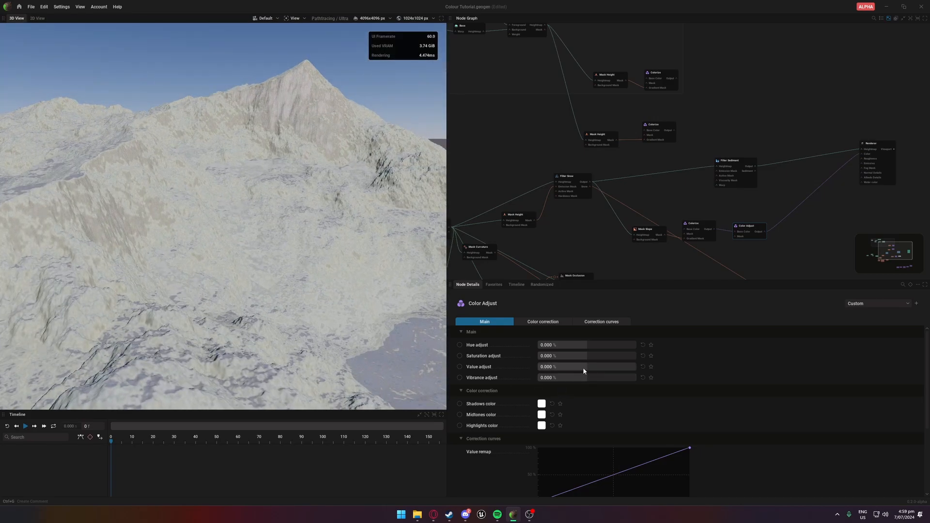
pyautogui.moveTo(582, 367); pyautogui.dragTo(550, 368)
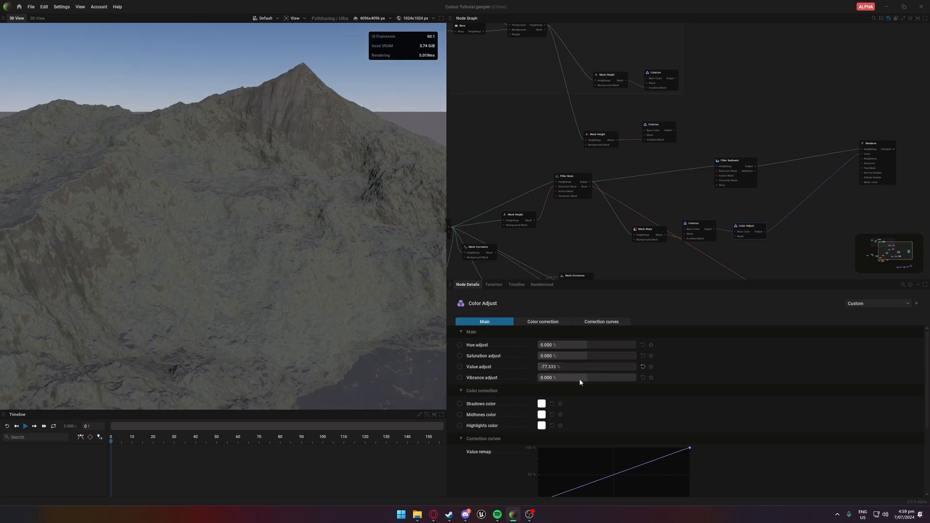
pyautogui.moveTo(586, 381); pyautogui.dragTo(577, 377)
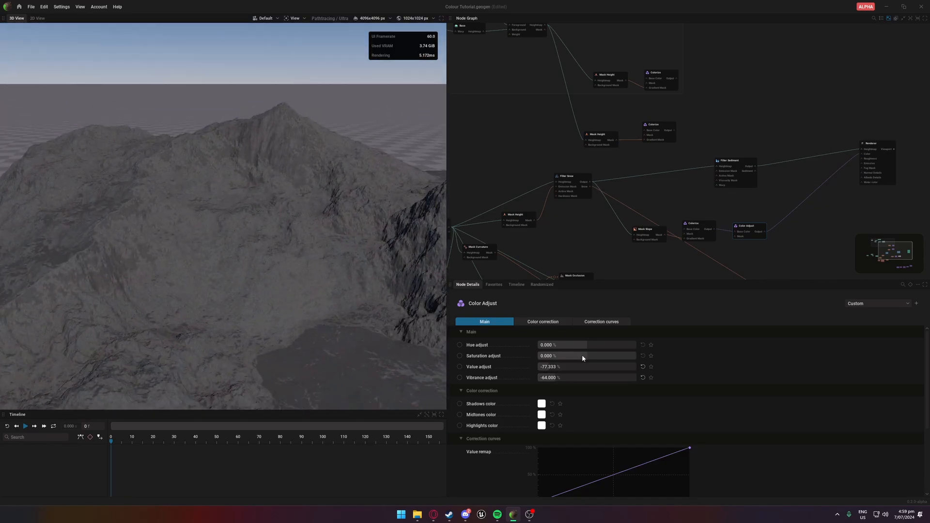
pyautogui.moveTo(582, 356); pyautogui.dragTo(609, 344)
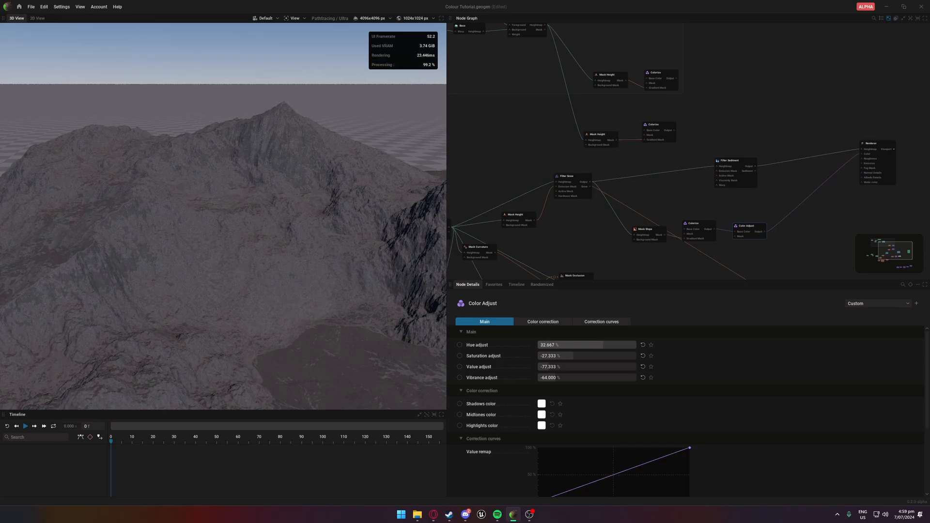
pyautogui.moveTo(576, 356)
pyautogui.mouseDown()
pyautogui.moveTo(596, 356)
pyautogui.moveTo(595, 347)
pyautogui.moveTo(574, 345)
pyautogui.mouseUp()
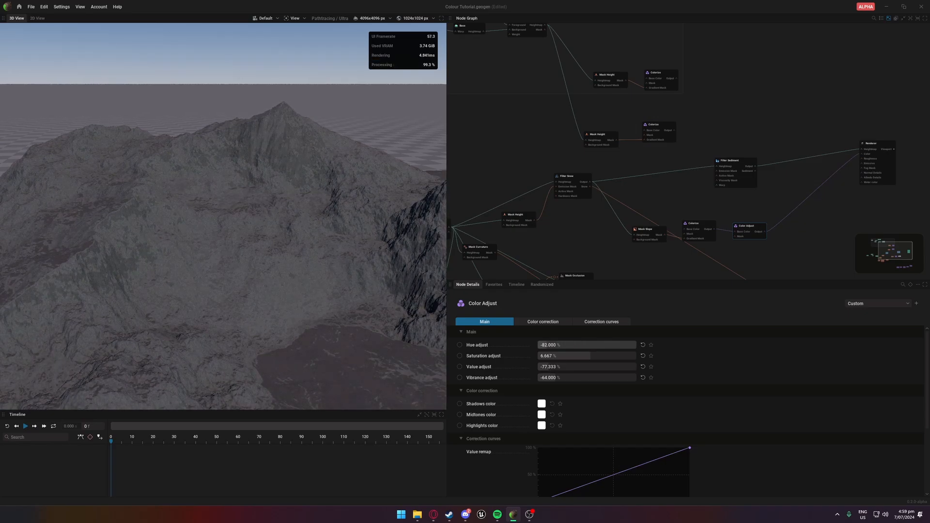
pyautogui.moveTo(291, 218); pyautogui.dragTo(256, 272)
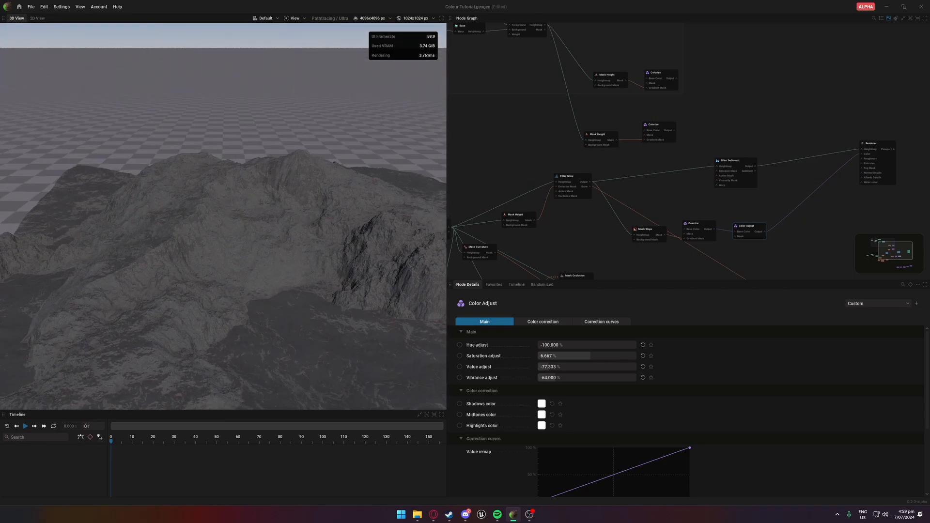
# Step: Try the terrain resolution at 1 m/pixel, then set it back to 0.25 m/pixel
pyautogui.scroll(-3, 286, 347)
pyautogui.click(374, 19)
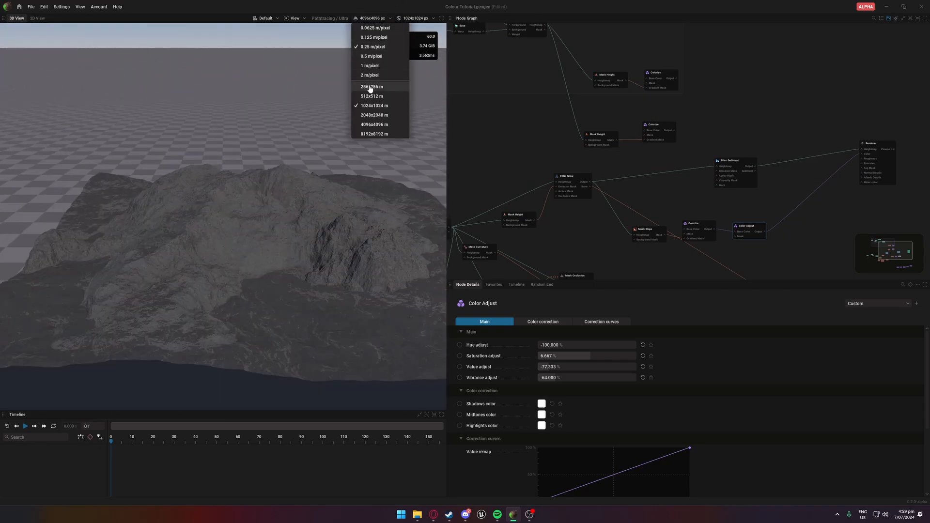
pyautogui.click(370, 68)
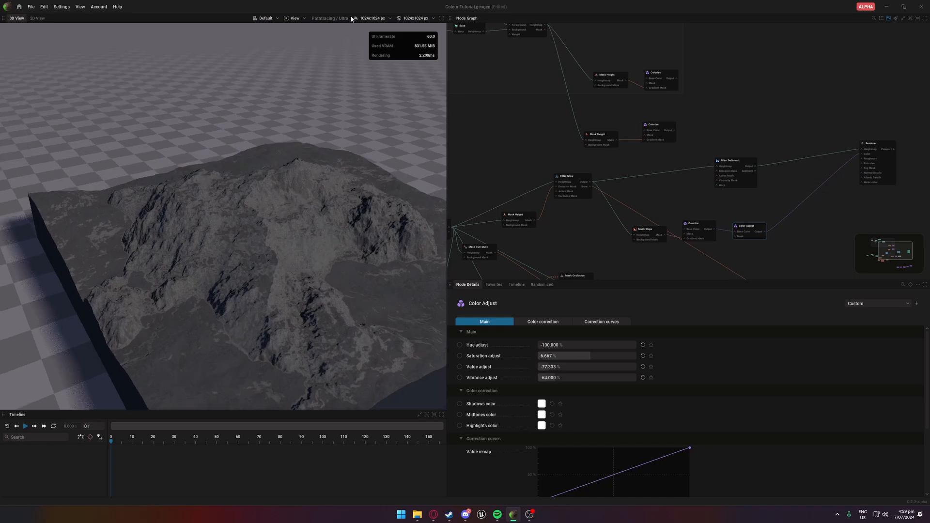
pyautogui.click(372, 18)
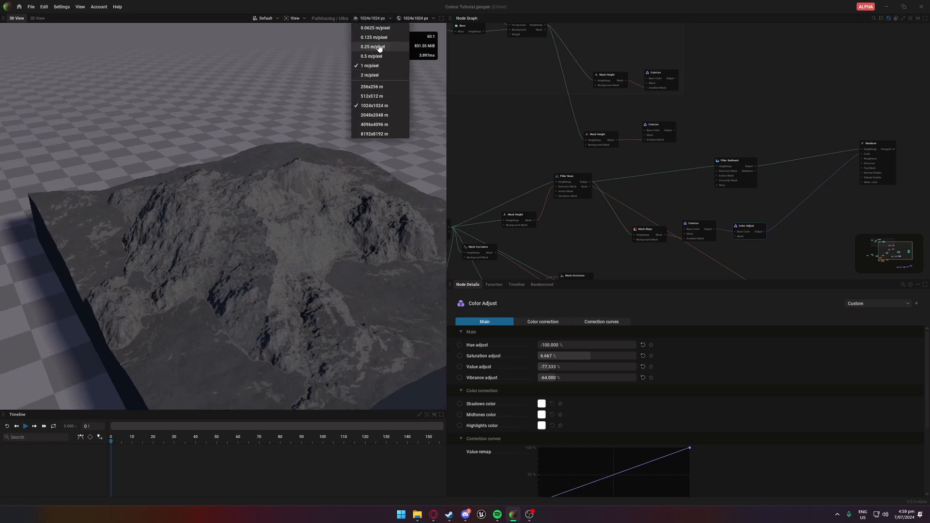
pyautogui.click(379, 47)
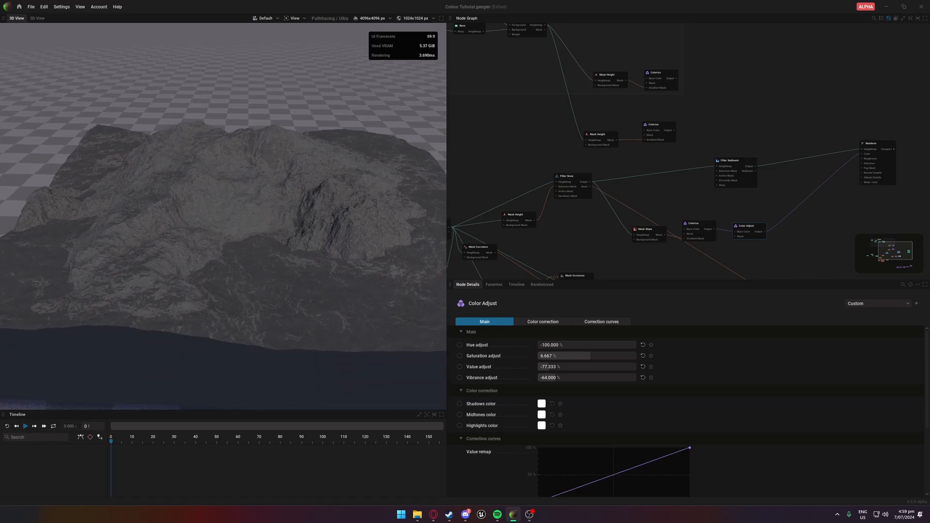
pyautogui.scroll(5, 321, 211)
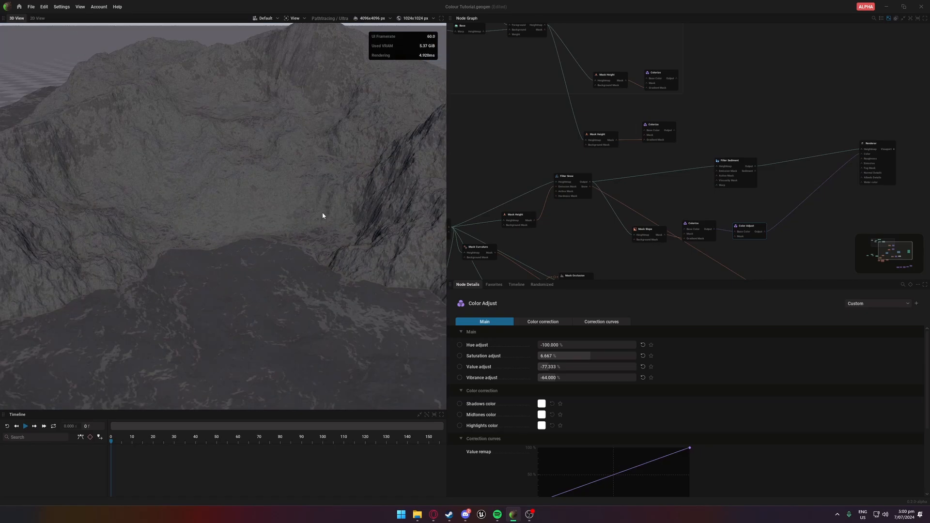
# Step: Add a Colorize node after Color Adjust and connect its output to the Renderer's color input
pyautogui.moveTo(692, 203); pyautogui.dragTo(597, 197, button='middle')
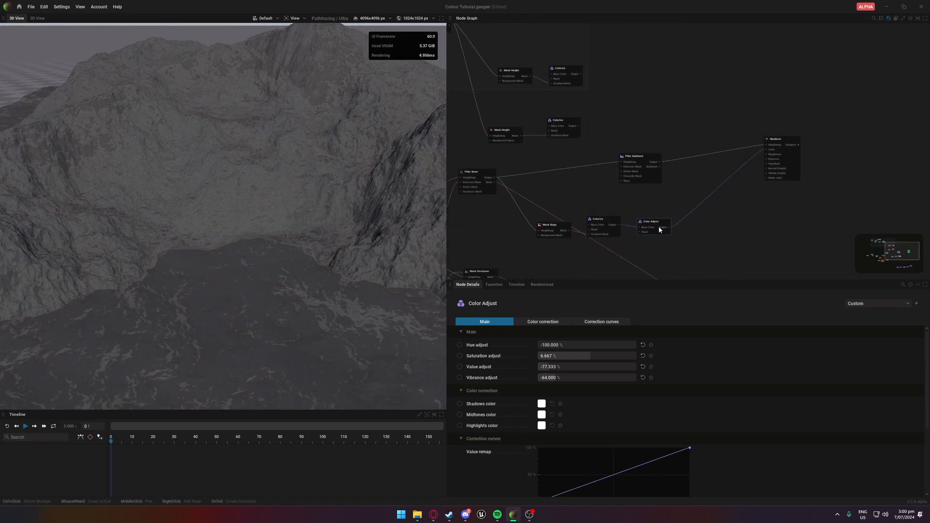
pyautogui.scroll(-5, 262, 226)
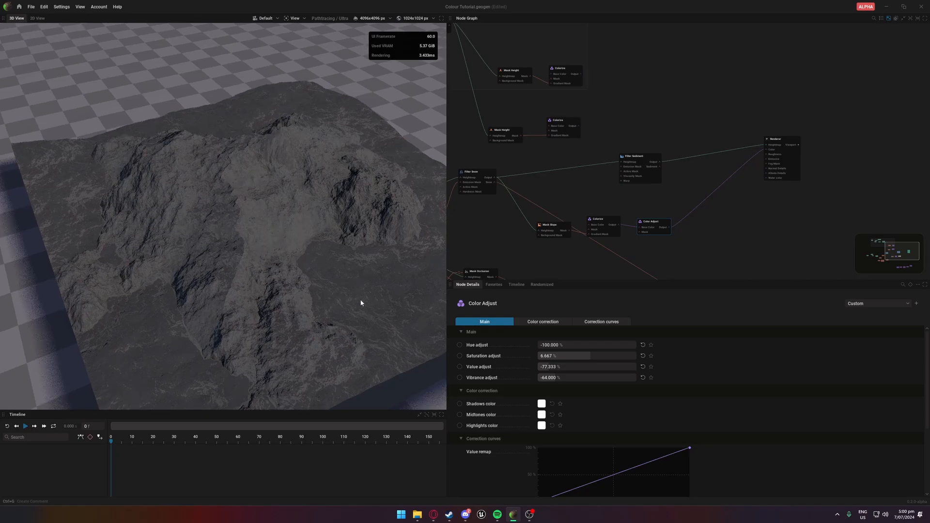
pyautogui.moveTo(355, 299); pyautogui.dragTo(254, 248, button='middle')
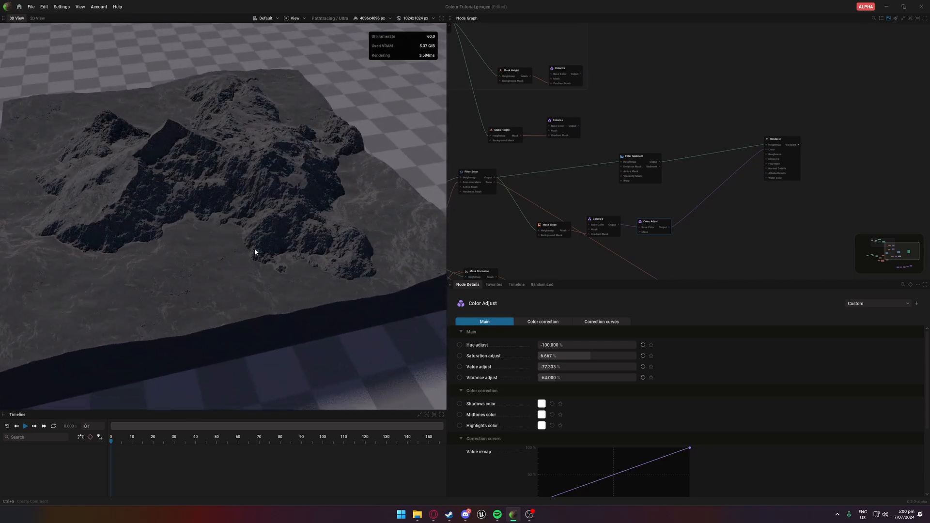
pyautogui.rightClick(695, 235)
pyautogui.moveTo(717, 267)
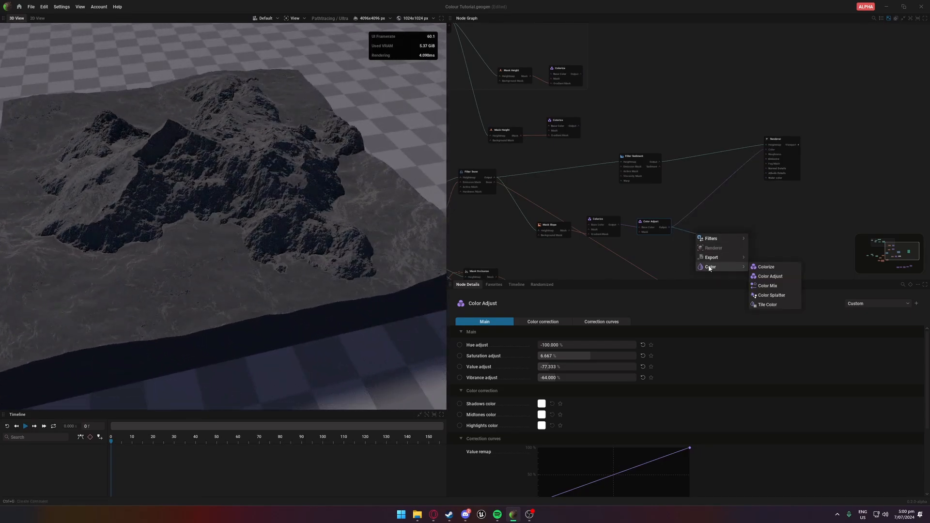
pyautogui.click(770, 268)
pyautogui.moveTo(712, 225); pyautogui.dragTo(766, 149)
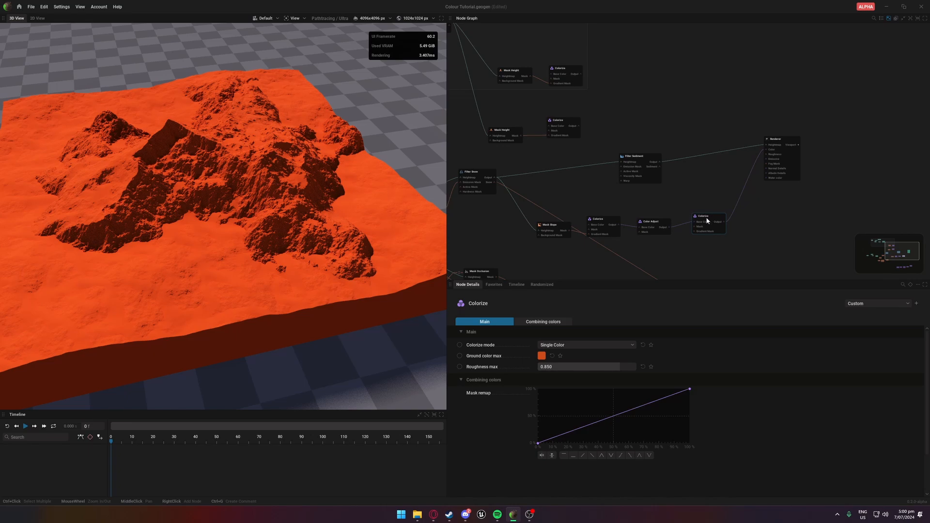
pyautogui.moveTo(706, 220); pyautogui.dragTo(709, 217)
# Step: Add a Mask Propagation (experimental) node from the blended heightmap output and connect it to the new Colorize node's mask input
pyautogui.moveTo(611, 197); pyautogui.dragTo(742, 157, button='middle')
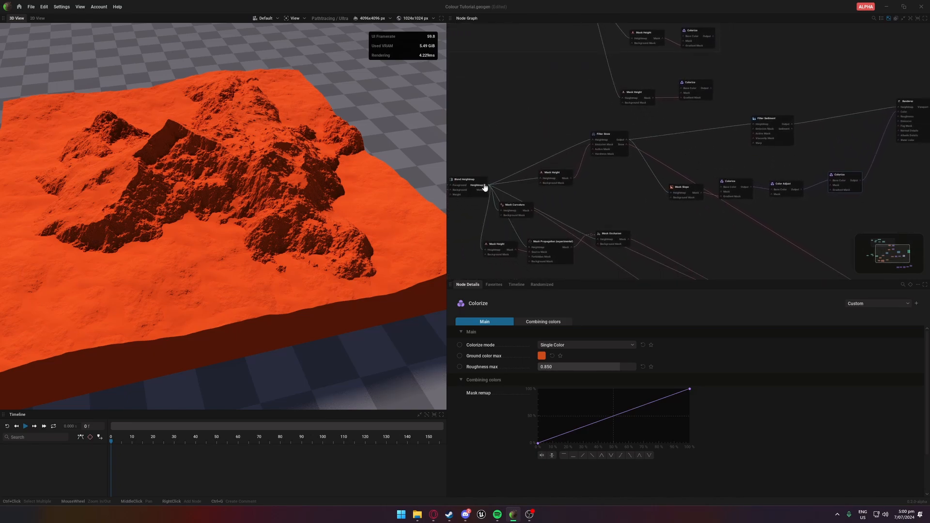
pyautogui.moveTo(485, 187); pyautogui.dragTo(693, 154)
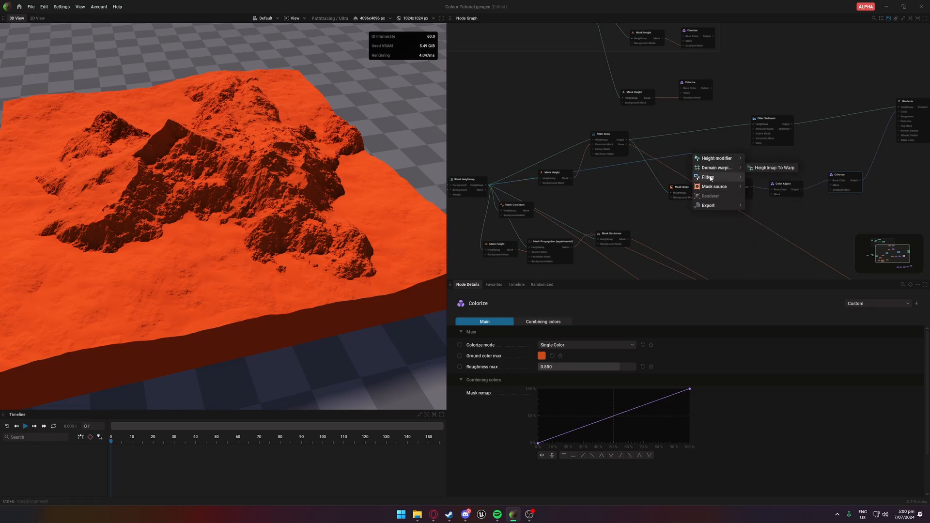
pyautogui.moveTo(708, 189)
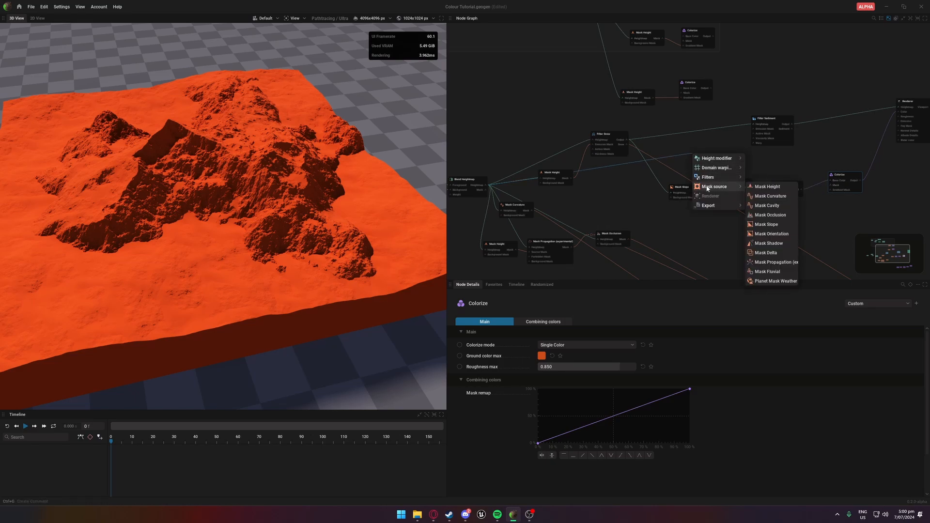
pyautogui.click(768, 261)
pyautogui.moveTo(734, 156); pyautogui.dragTo(756, 165)
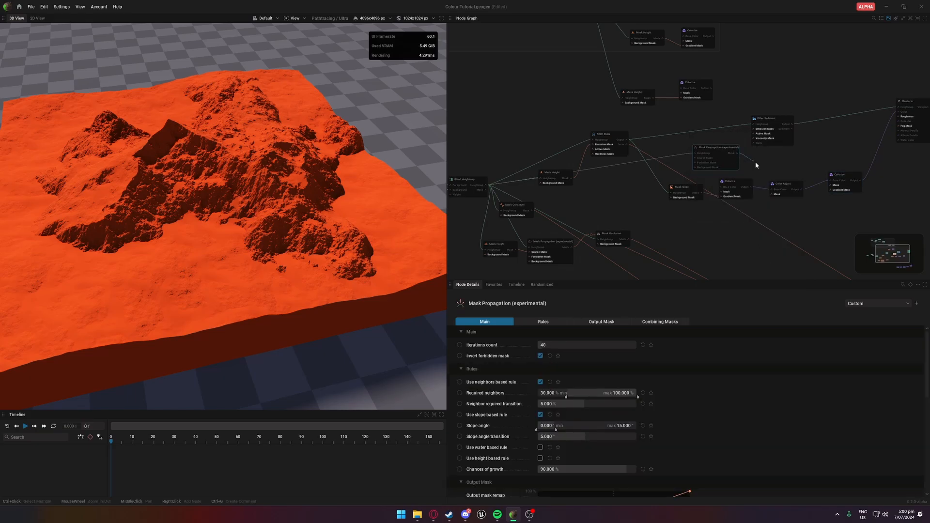
pyautogui.moveTo(832, 187); pyautogui.dragTo(832, 186)
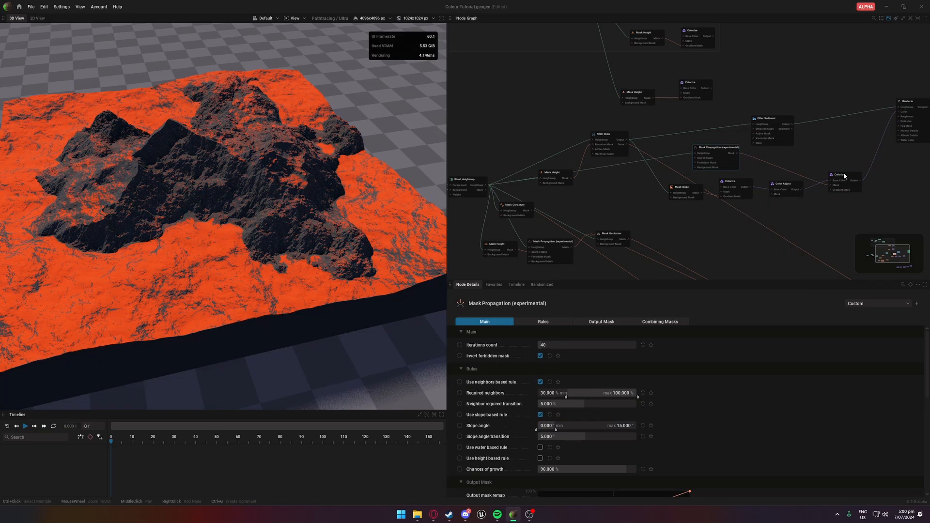
# Step: Examine how the propagation mask's orange coverage spreads over the mountain slopes and flat ground
pyautogui.moveTo(188, 211); pyautogui.dragTo(118, 216)
pyautogui.scroll(5, 218, 206)
pyautogui.scroll(-4, 218, 205)
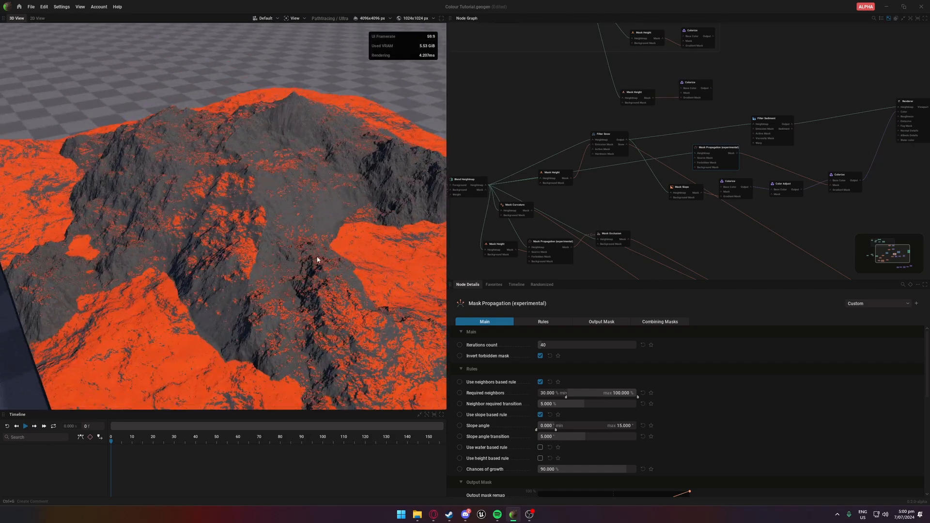
pyautogui.moveTo(317, 260); pyautogui.dragTo(227, 272)
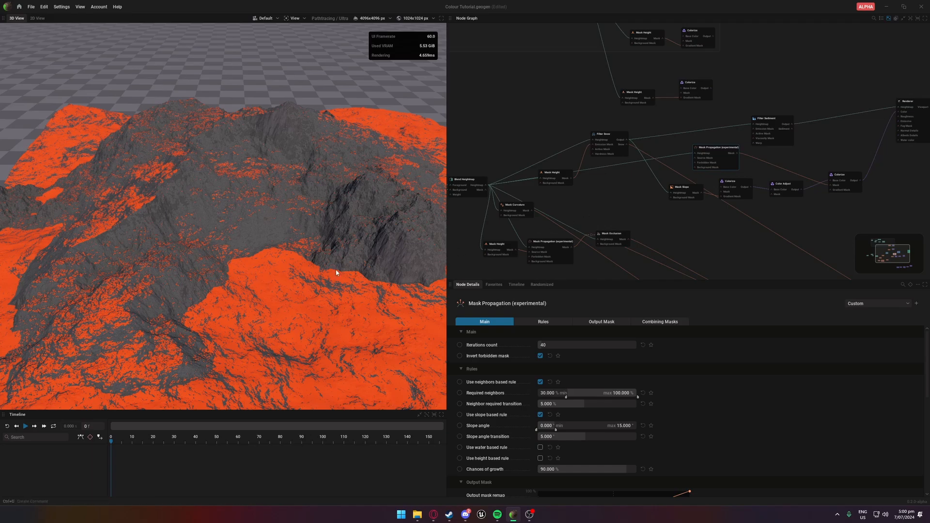
pyautogui.scroll(-5, 298, 285)
pyautogui.moveTo(298, 286); pyautogui.dragTo(299, 335)
pyautogui.scroll(5, 298, 285)
pyautogui.moveTo(301, 284); pyautogui.dragTo(347, 283)
pyautogui.moveTo(247, 324); pyautogui.dragTo(254, 325)
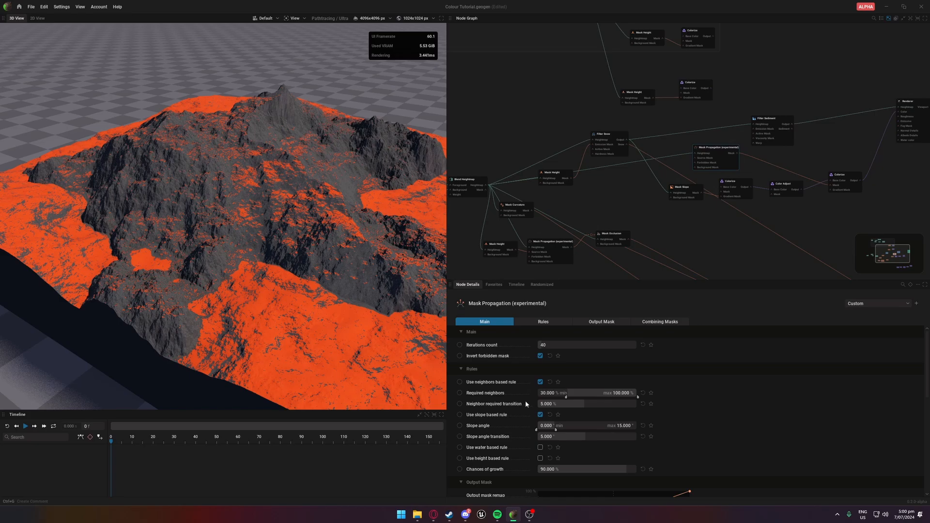
# Step: Set the Mask Propagation node's required neighbors minimum to 38.088%, slope angle maximum to 17.316° and slope angle transition to 5.139°
pyautogui.scroll(-1, 530, 400)
pyautogui.moveTo(572, 382); pyautogui.dragTo(574, 380)
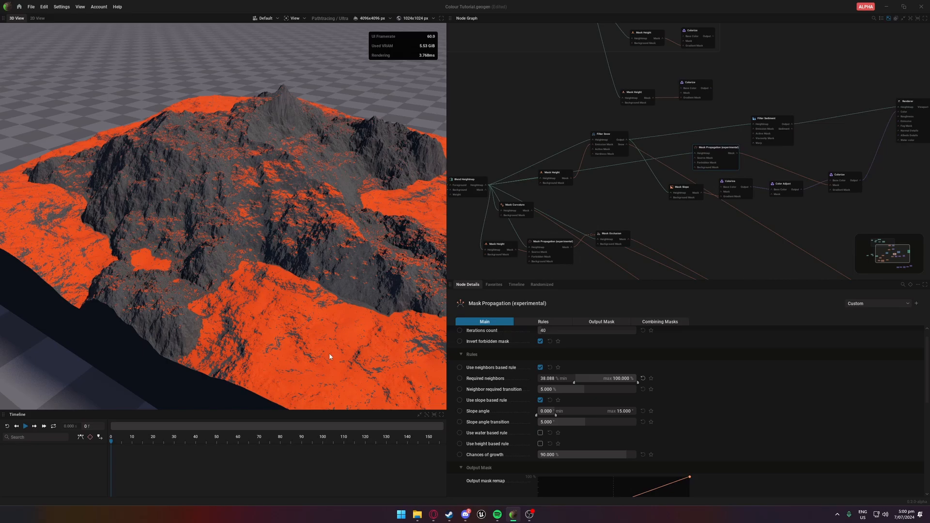
pyautogui.moveTo(555, 414)
pyautogui.mouseDown()
pyautogui.moveTo(595, 422)
pyautogui.moveTo(545, 416)
pyautogui.moveTo(556, 423)
pyautogui.mouseUp()
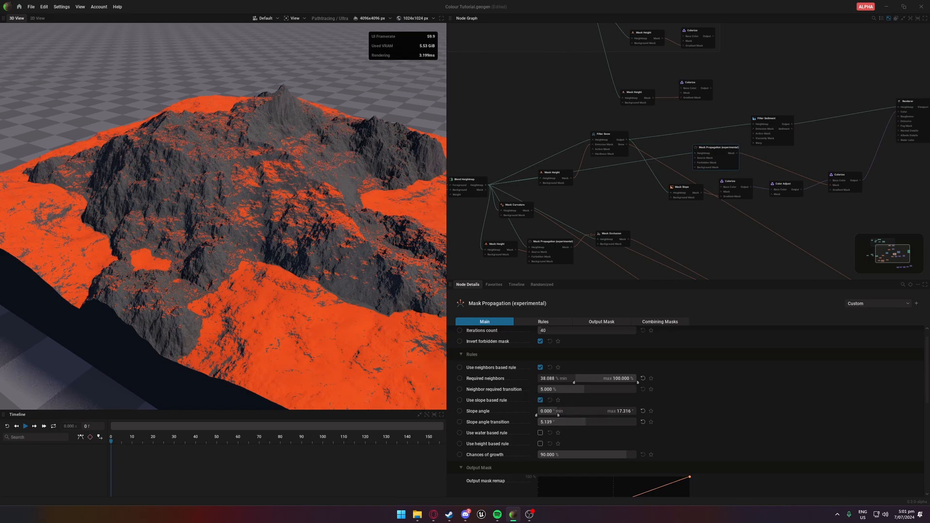
# Step: Switch the new Colorize node to Color Gradient mode and apply the Vegetation_05 preset
pyautogui.moveTo(339, 375); pyautogui.dragTo(414, 292)
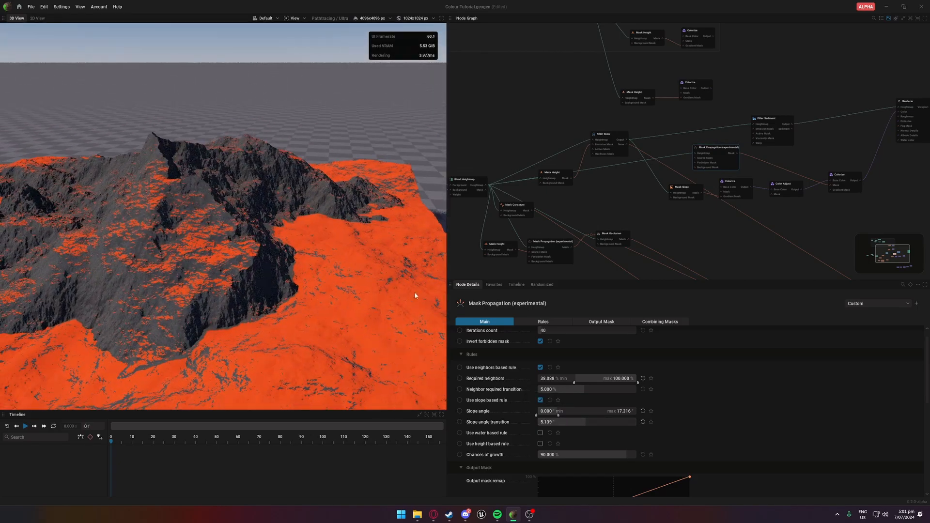
pyautogui.moveTo(836, 191); pyautogui.dragTo(727, 203, button='middle')
pyautogui.click(733, 191)
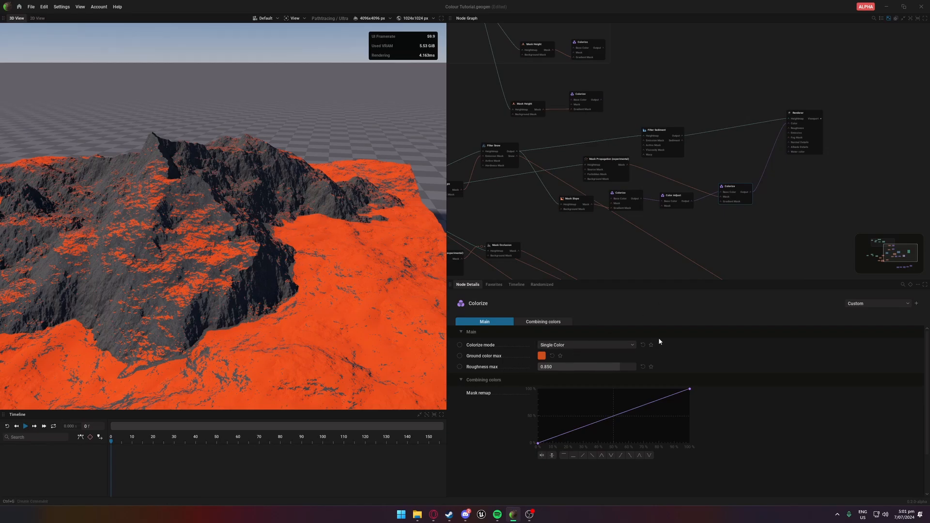
pyautogui.click(586, 345)
pyautogui.click(546, 374)
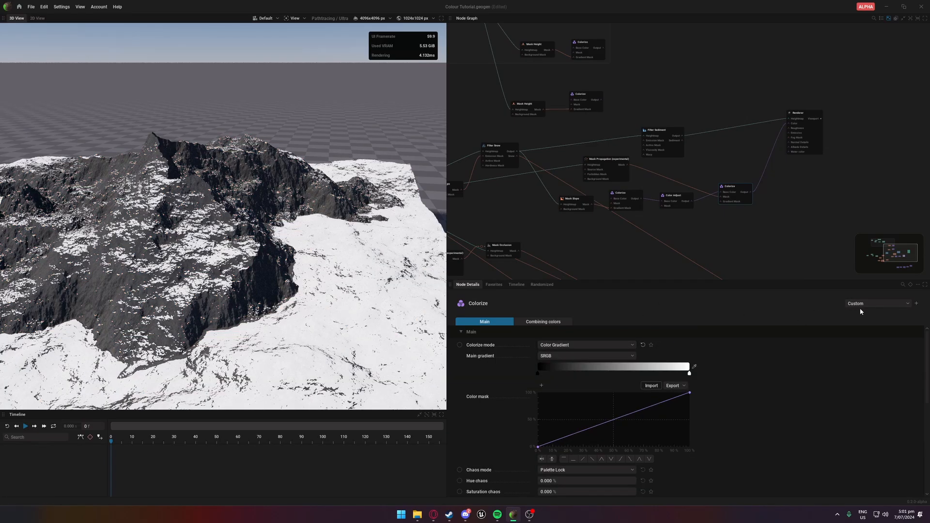
pyautogui.click(876, 303)
pyautogui.click(861, 482)
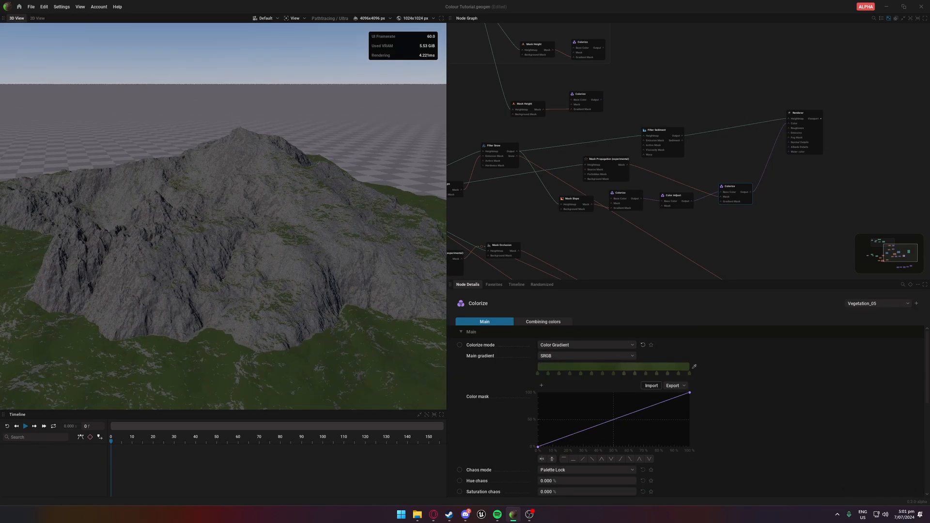
# Step: Try the Vegetation_04 and Vegetation_03 presets on the new Colorize node, then settle on Vegetation_04
pyautogui.click(876, 308)
pyautogui.click(856, 473)
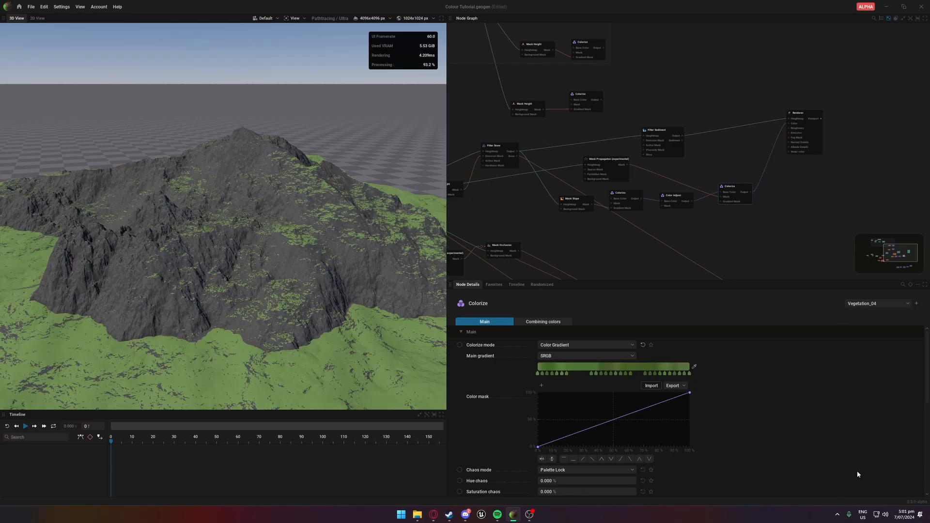
pyautogui.click(874, 303)
pyautogui.click(861, 463)
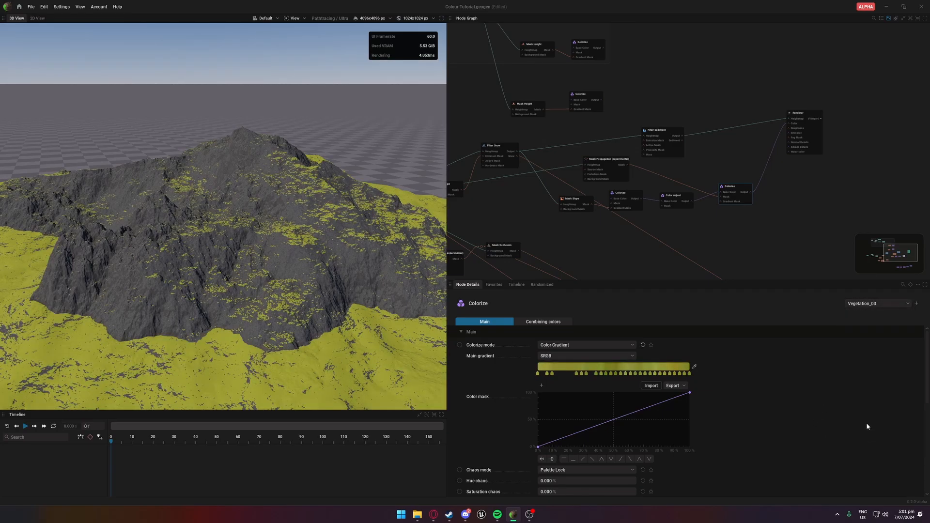
pyautogui.click(879, 310)
pyautogui.click(862, 473)
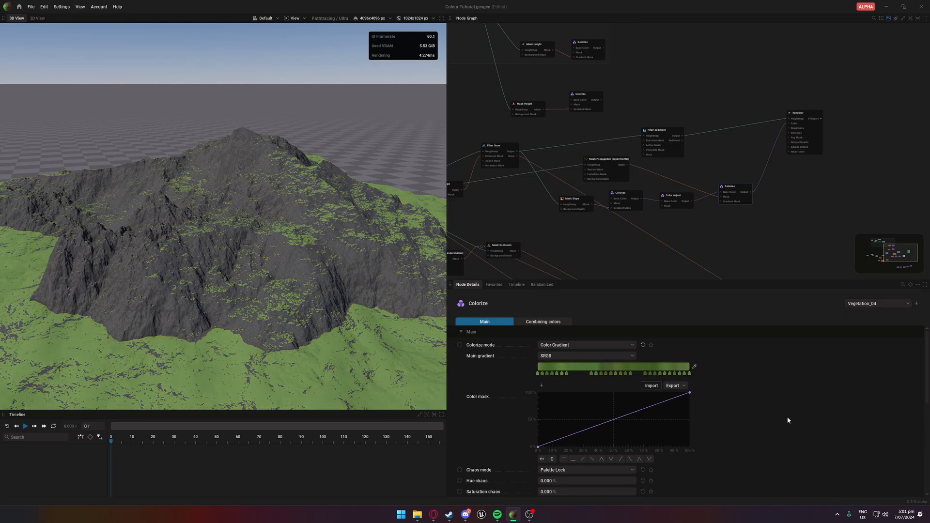
# Step: Add a Mask Noise node feeding the gradient mask input of the vegetation Colorize node
pyautogui.scroll(-5, 355, 320)
pyautogui.moveTo(355, 320); pyautogui.dragTo(334, 356)
pyautogui.scroll(6, 320, 309)
pyautogui.moveTo(321, 309); pyautogui.dragTo(364, 269)
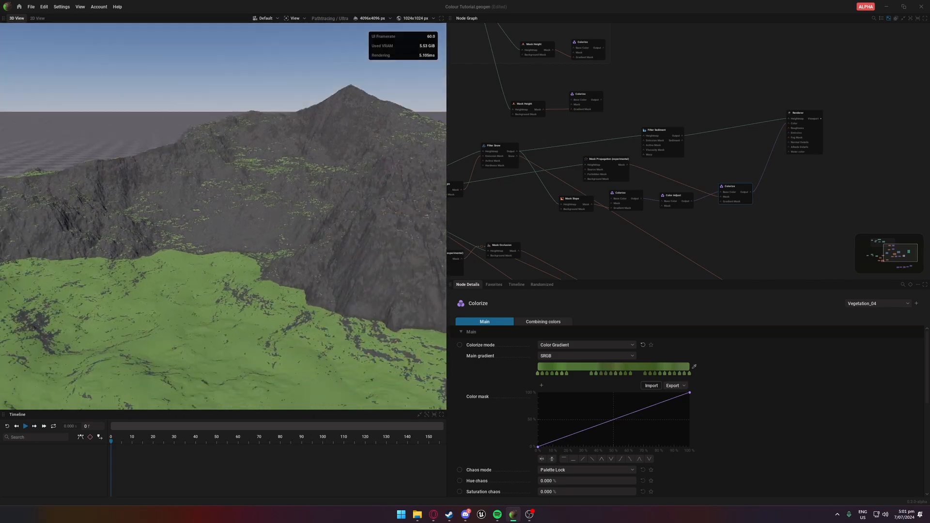
pyautogui.moveTo(723, 201); pyautogui.dragTo(690, 225)
pyautogui.moveTo(712, 257)
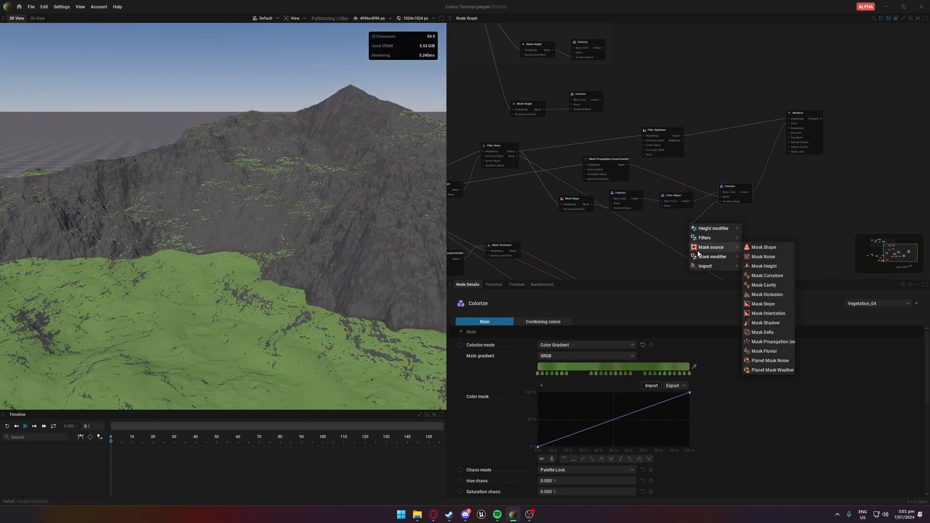
pyautogui.click(766, 258)
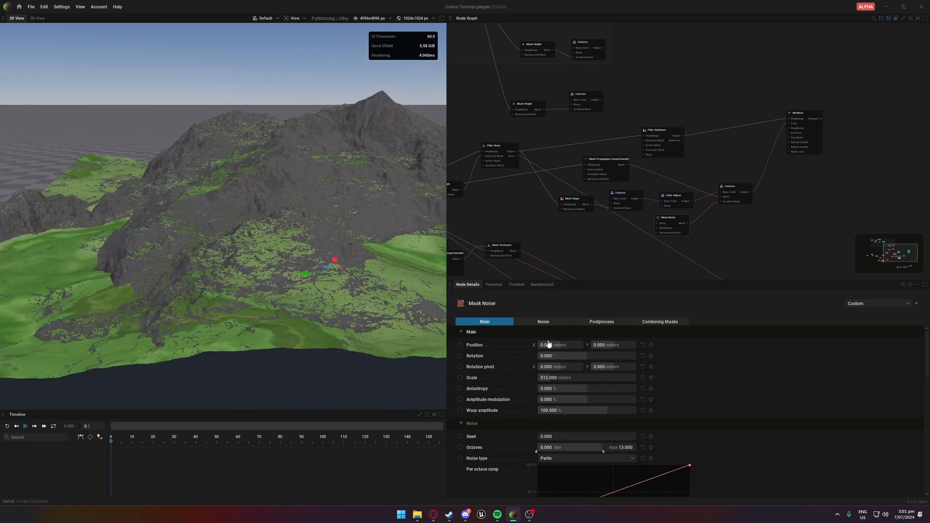
# Step: Set the Mask Noise scale to 1 metre and check the finer vegetation speckle up close
pyautogui.moveTo(565, 377); pyautogui.dragTo(540, 377)
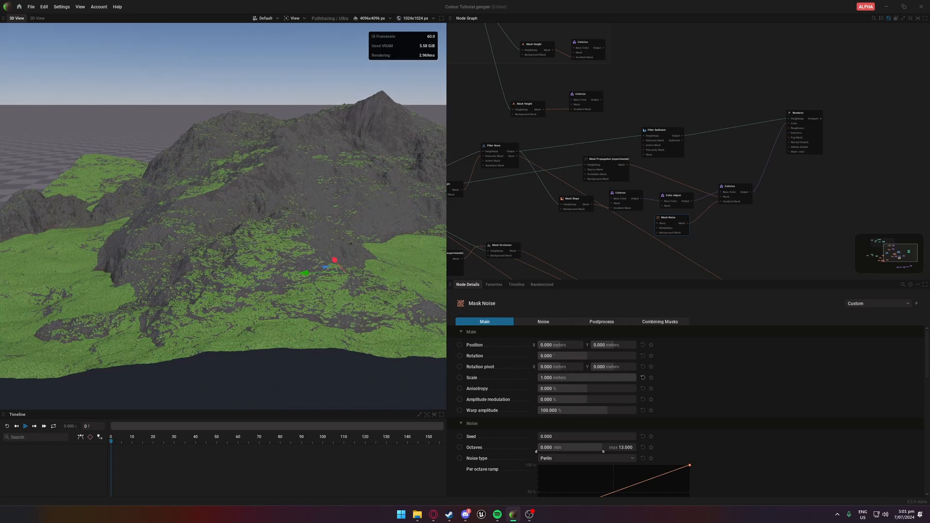
pyautogui.scroll(5, 310, 322)
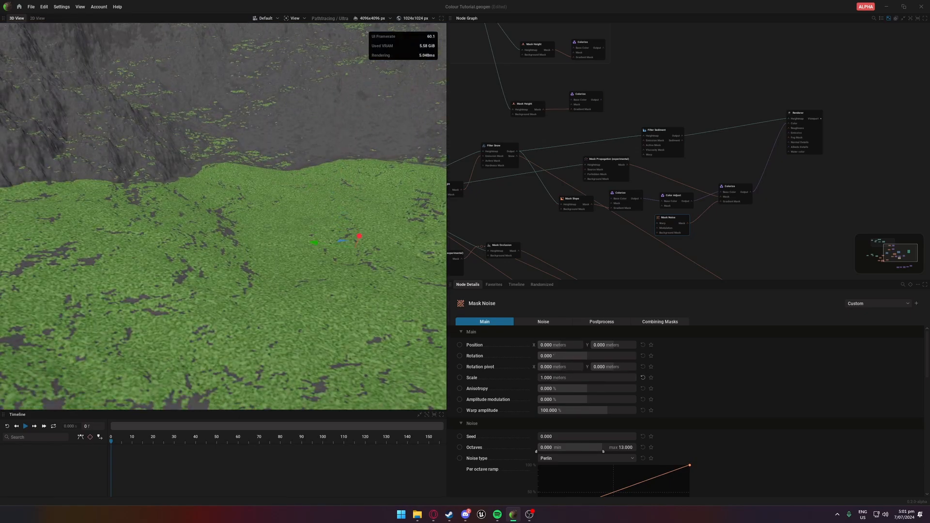
pyautogui.scroll(-3, 310, 323)
# Step: Apply the Vegetation_05 preset to the vegetation Colorize node and view the whole mountain
pyautogui.click(730, 188)
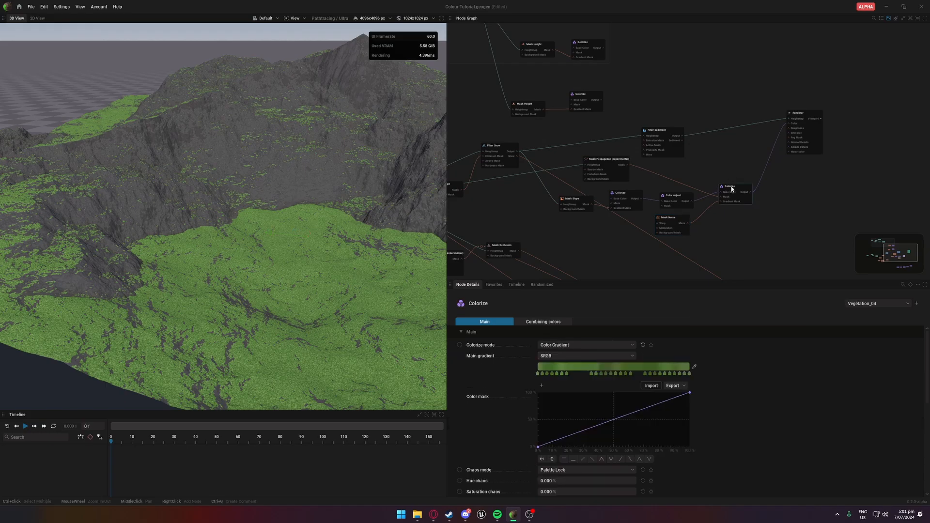
pyautogui.click(878, 304)
pyautogui.click(865, 482)
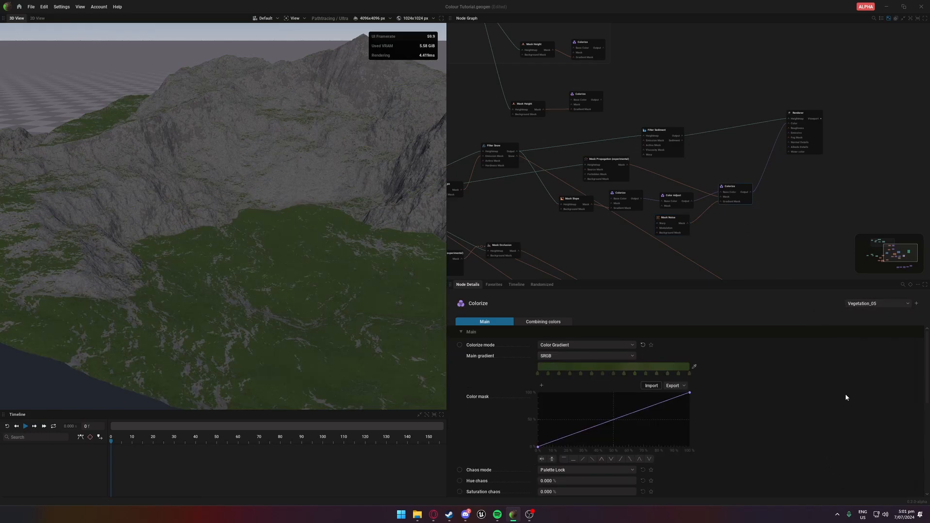
pyautogui.scroll(-5, 338, 287)
pyautogui.moveTo(338, 286); pyautogui.dragTo(401, 243)
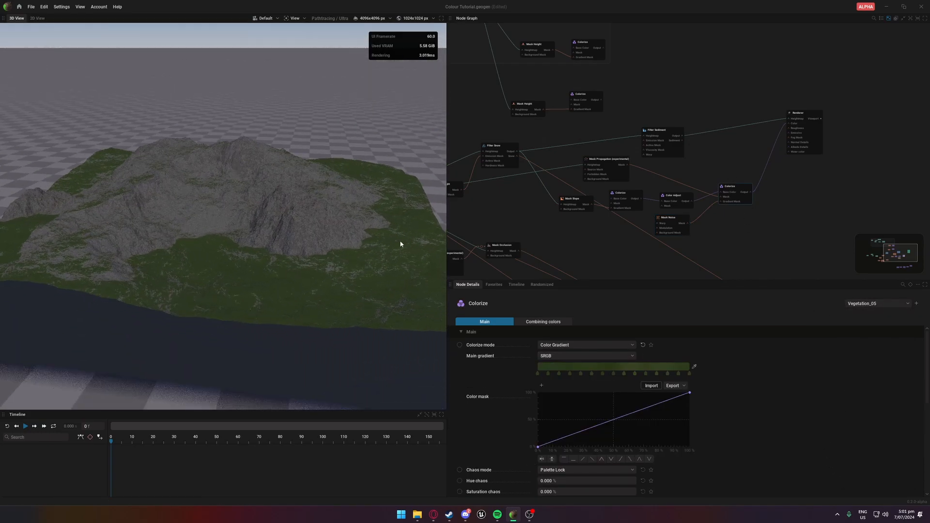
# Step: Add a Color Adjust node after the vegetation Colorize node and connect its output to the Renderer's color input
pyautogui.scroll(2, 748, 208)
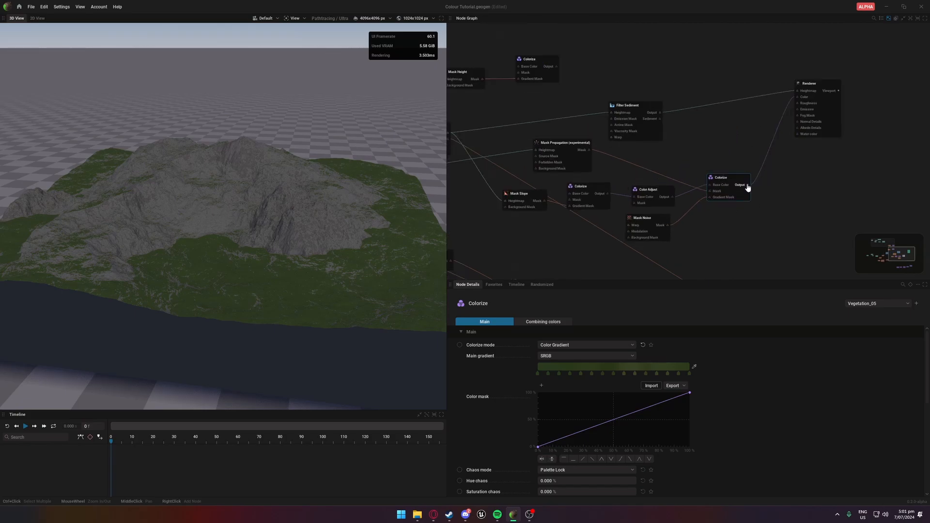
pyautogui.moveTo(747, 188); pyautogui.dragTo(755, 200)
pyautogui.moveTo(780, 232)
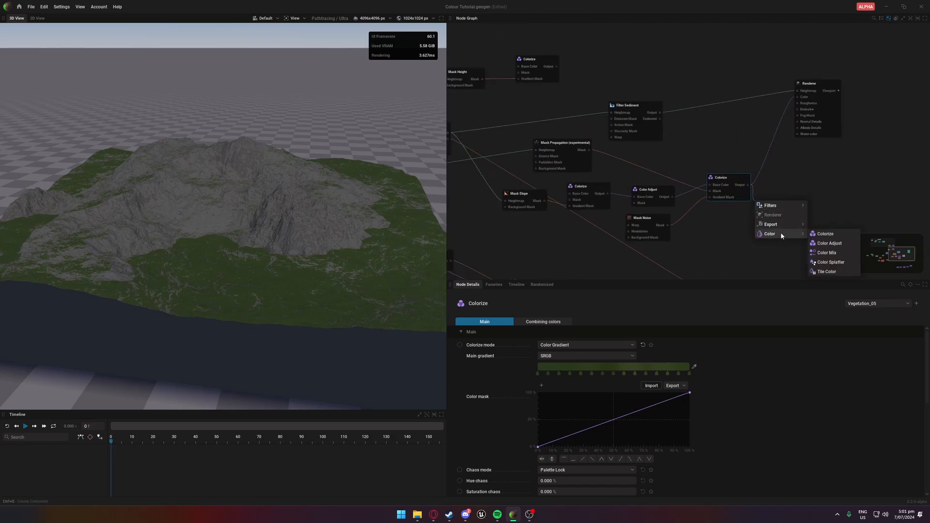
pyautogui.click(826, 243)
pyautogui.moveTo(729, 180)
pyautogui.mouseDown()
pyautogui.moveTo(739, 198)
pyautogui.moveTo(728, 178)
pyautogui.mouseUp()
pyautogui.click(774, 196)
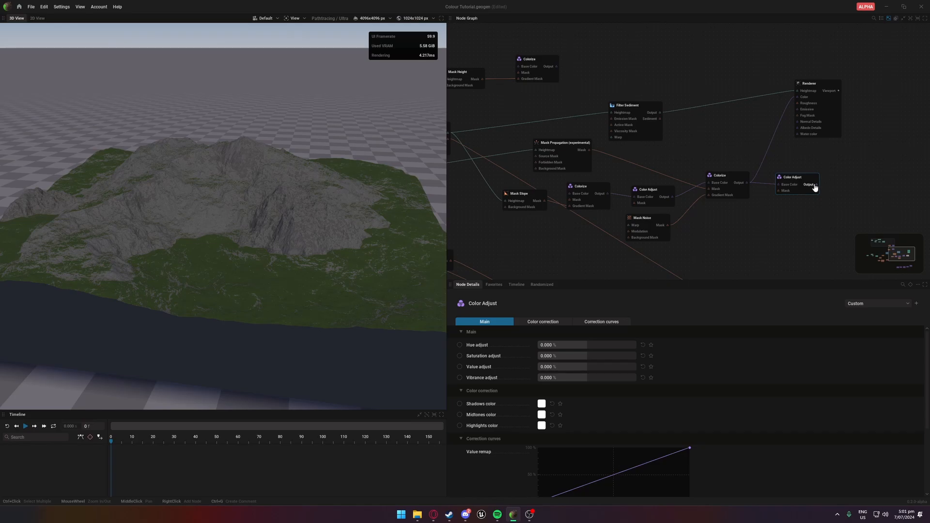
pyautogui.moveTo(815, 187); pyautogui.dragTo(800, 100)
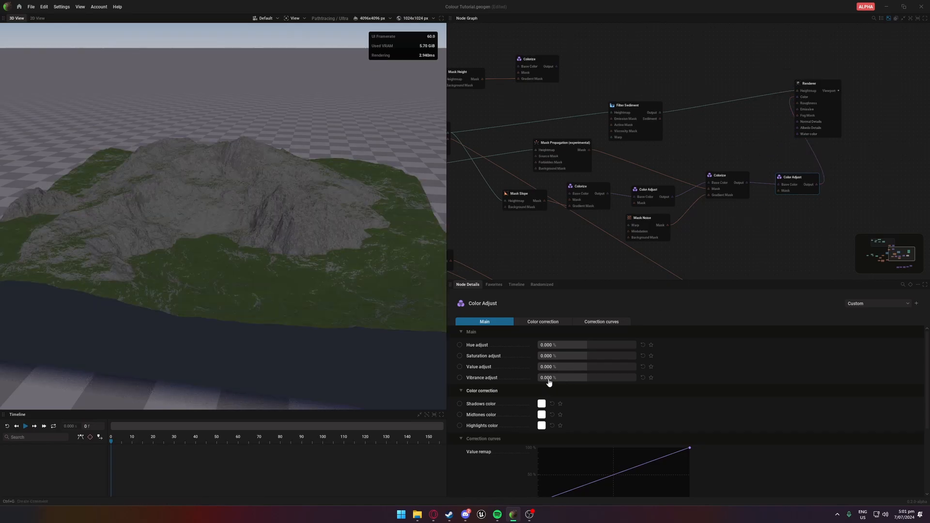
pyautogui.moveTo(582, 366)
pyautogui.mouseDown()
pyautogui.moveTo(547, 367)
pyautogui.moveTo(630, 367)
pyautogui.moveTo(540, 366)
pyautogui.moveTo(581, 369)
pyautogui.mouseUp()
pyautogui.hotkey('ctrl', 'z')
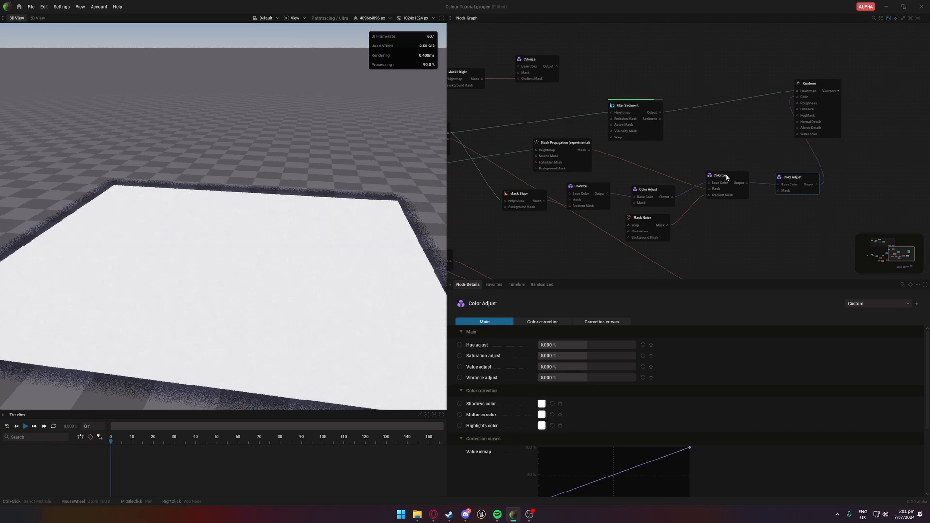
# Step: Branch a Color Mix node off the rock Color Adjust node's output, making room around the vegetation Colorize node
pyautogui.moveTo(728, 181); pyautogui.dragTo(721, 217)
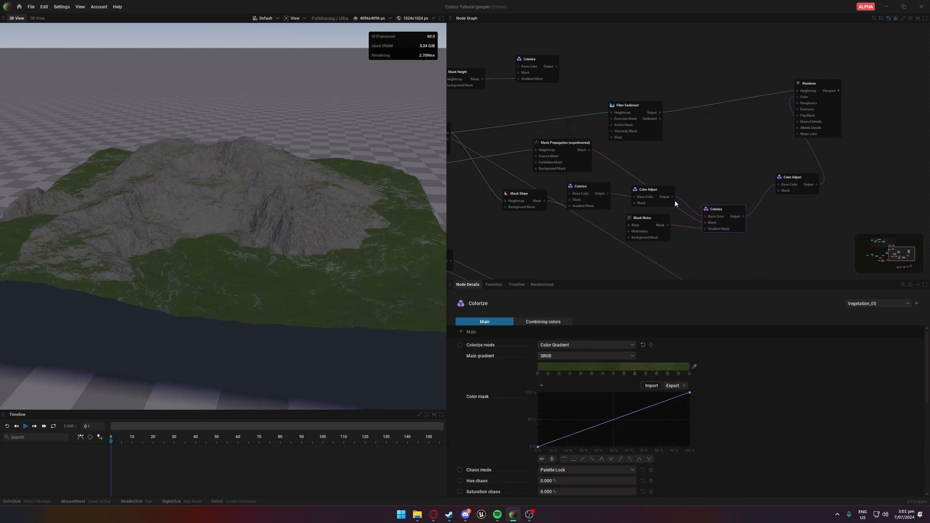
pyautogui.moveTo(661, 196); pyautogui.dragTo(740, 162)
pyautogui.moveTo(761, 193)
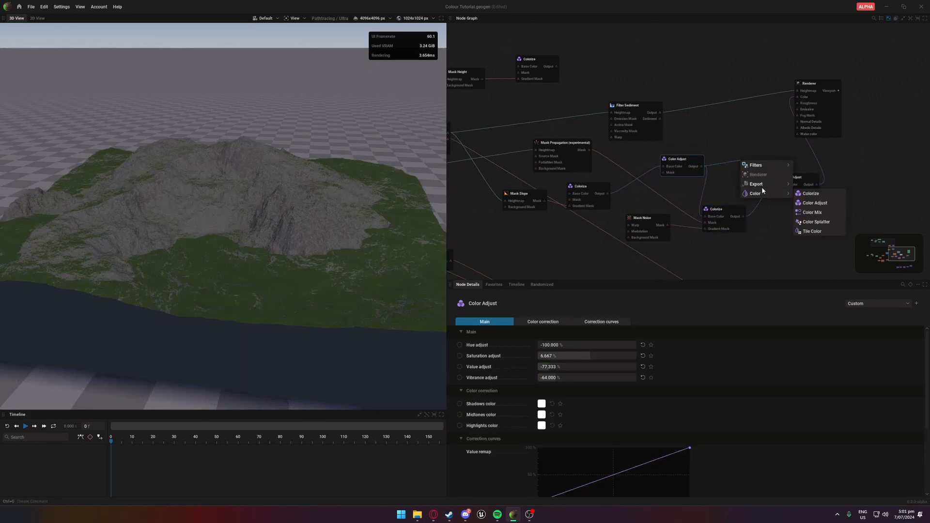
pyautogui.click(818, 213)
# Step: Spread out the nodes, feed the vegetation Color Adjust into the Color Mix, and connect the Color Mix output to the Renderer's color
pyautogui.moveTo(818, 83); pyautogui.dragTo(874, 92)
pyautogui.moveTo(791, 184); pyautogui.dragTo(697, 194)
pyautogui.moveTo(648, 221); pyautogui.dragTo(604, 218)
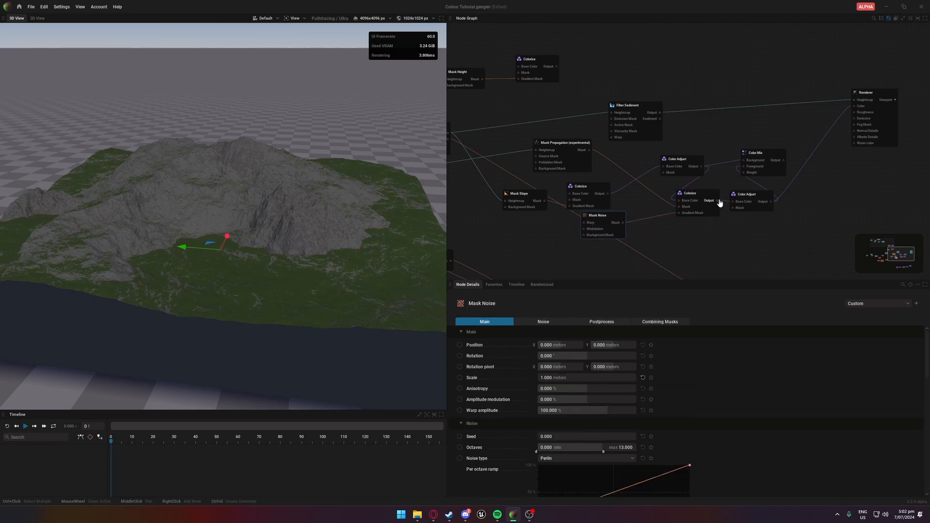
pyautogui.moveTo(737, 194); pyautogui.dragTo(724, 196)
pyautogui.moveTo(765, 153); pyautogui.dragTo(854, 106)
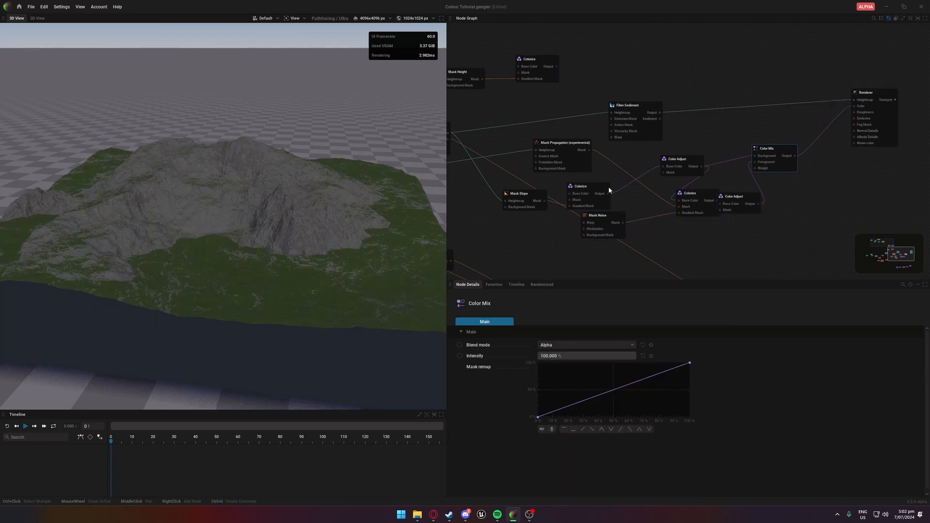
# Step: Rearrange the vegetation Colorize and both Color Adjust nodes into a tidier layout before the Color Mix node
pyautogui.click(730, 191)
pyautogui.moveTo(730, 191); pyautogui.dragTo(742, 184)
pyautogui.click(657, 196)
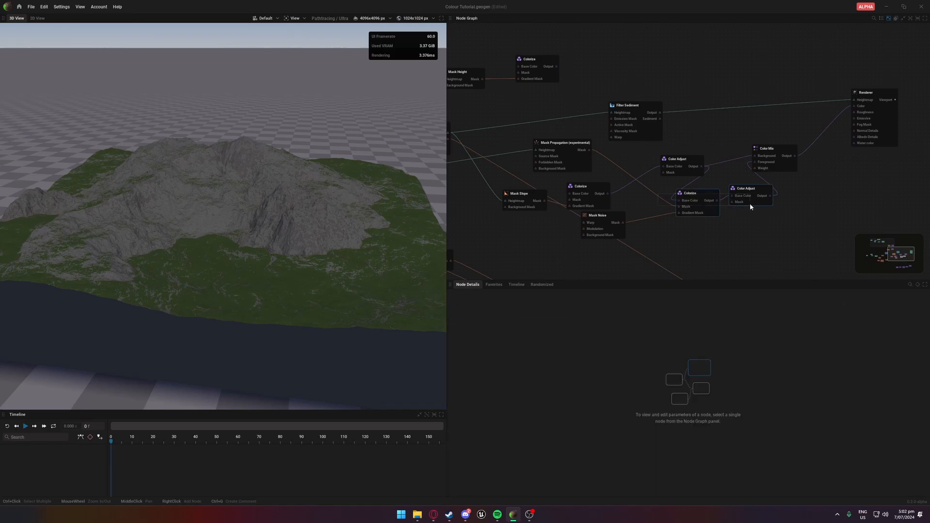
pyautogui.moveTo(663, 184); pyautogui.dragTo(740, 199)
pyautogui.moveTo(739, 198); pyautogui.dragTo(716, 197)
pyautogui.moveTo(682, 168); pyautogui.dragTo(647, 152)
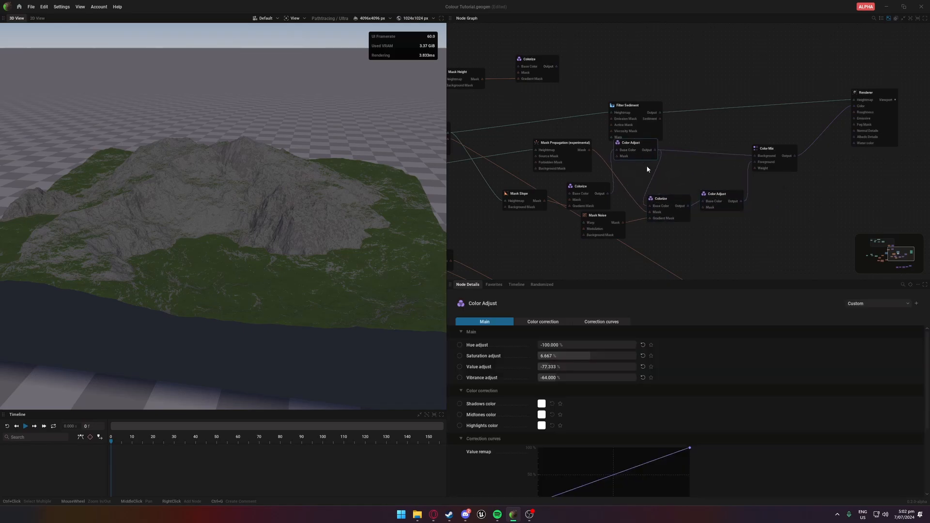
pyautogui.click(651, 180)
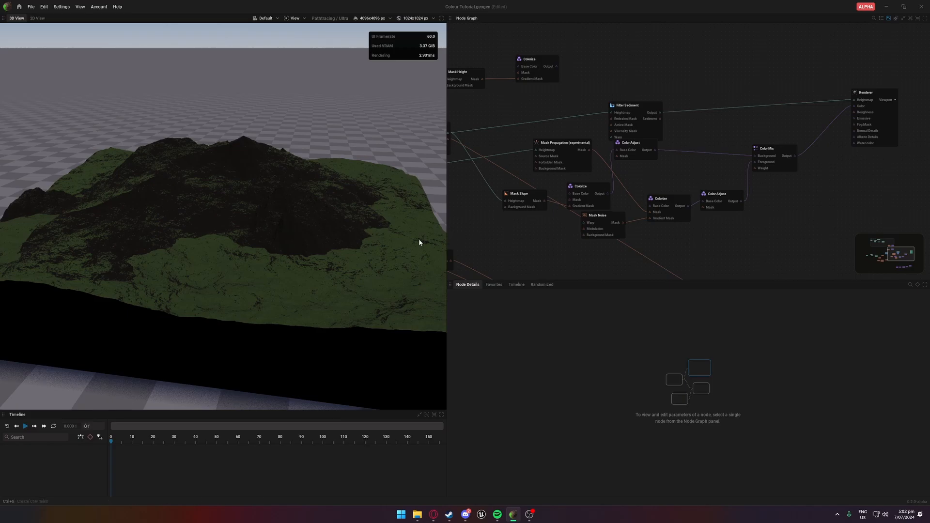
# Step: Preview the Color Mix node's output on the mountain up close, then return to the final render
pyautogui.click(770, 151)
pyautogui.scroll(-5, 296, 230)
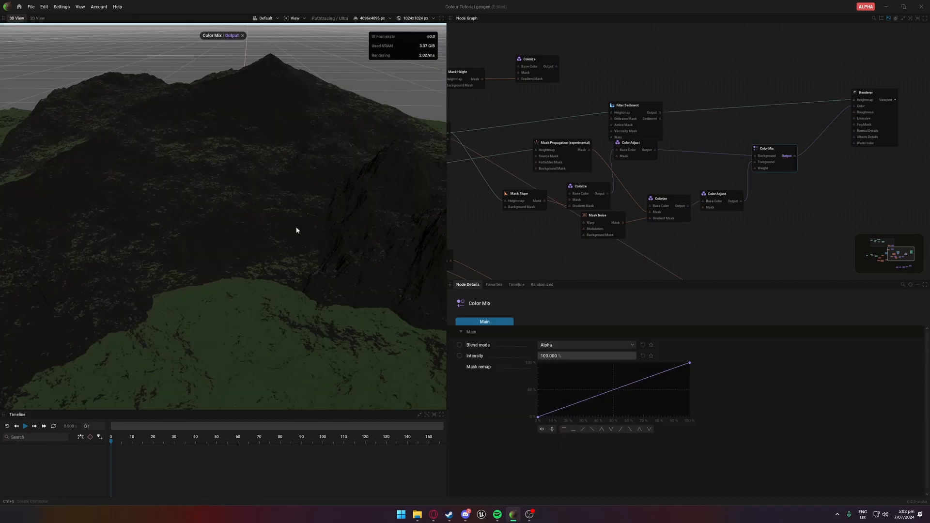
pyautogui.moveTo(296, 230); pyautogui.dragTo(290, 140)
pyautogui.click(243, 36)
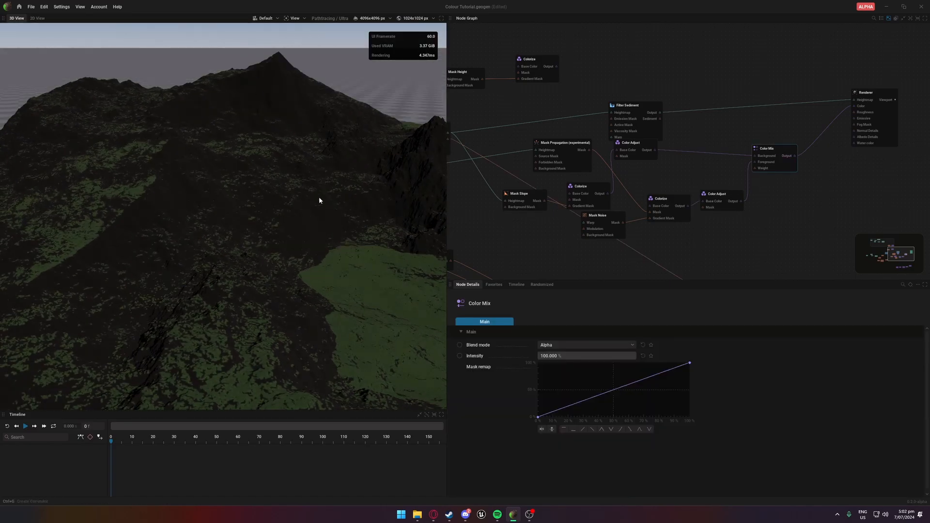
# Step: Try the Multiply blend mode on the Color Mix node, then return it to Alpha
pyautogui.click(569, 345)
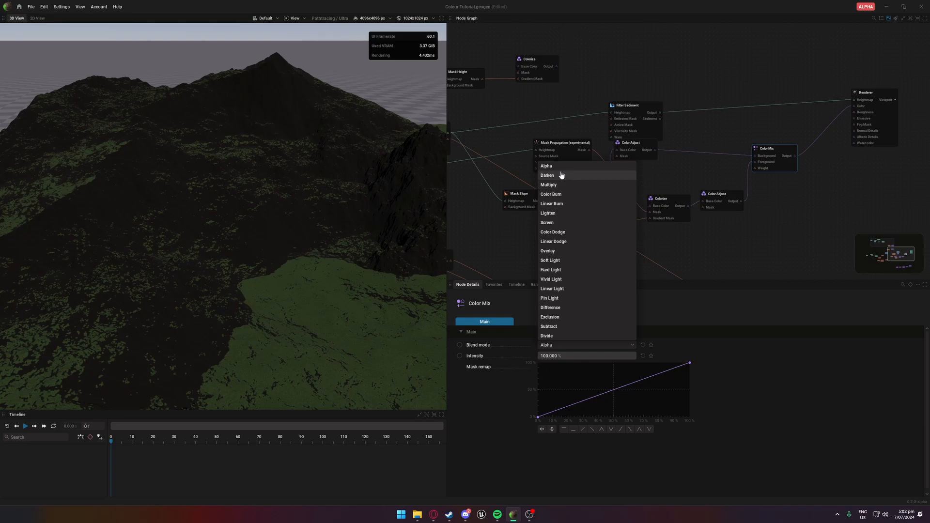
pyautogui.click(554, 185)
pyautogui.click(581, 345)
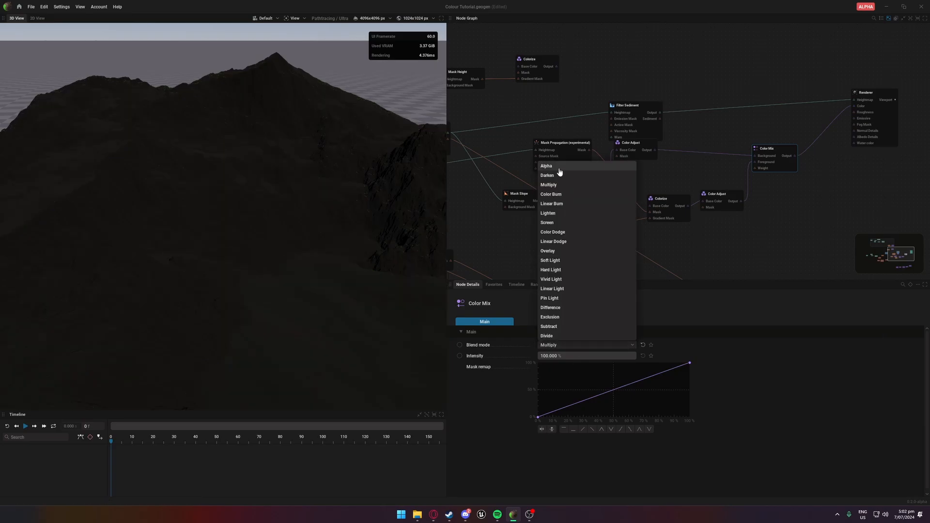
pyautogui.click(559, 167)
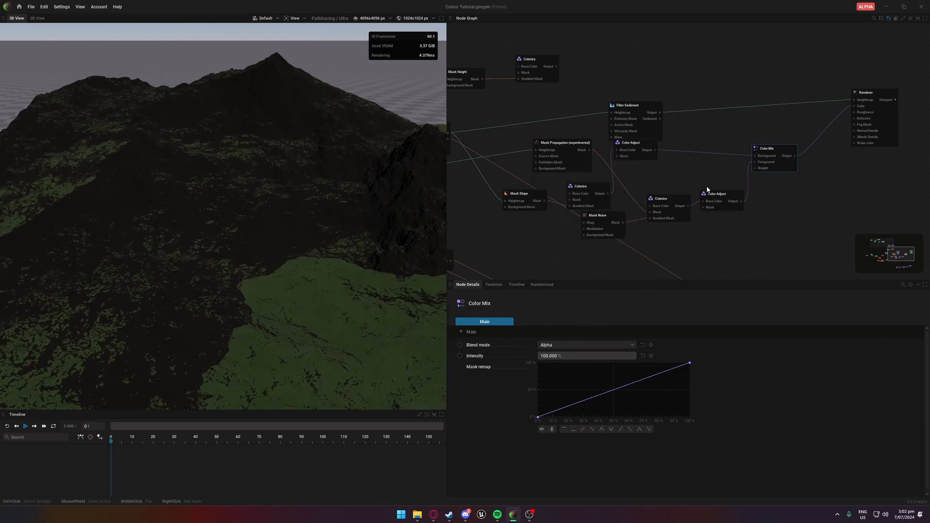
# Step: Compare the outputs of the rock Color Adjust and vegetation Color Adjust nodes in the 3D preview
pyautogui.click(637, 143)
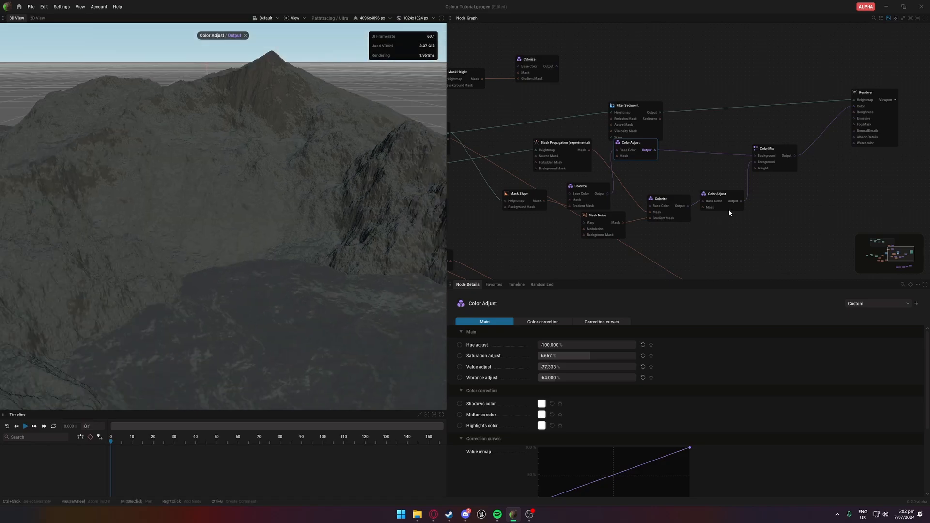
pyautogui.click(731, 202)
pyautogui.click(718, 195)
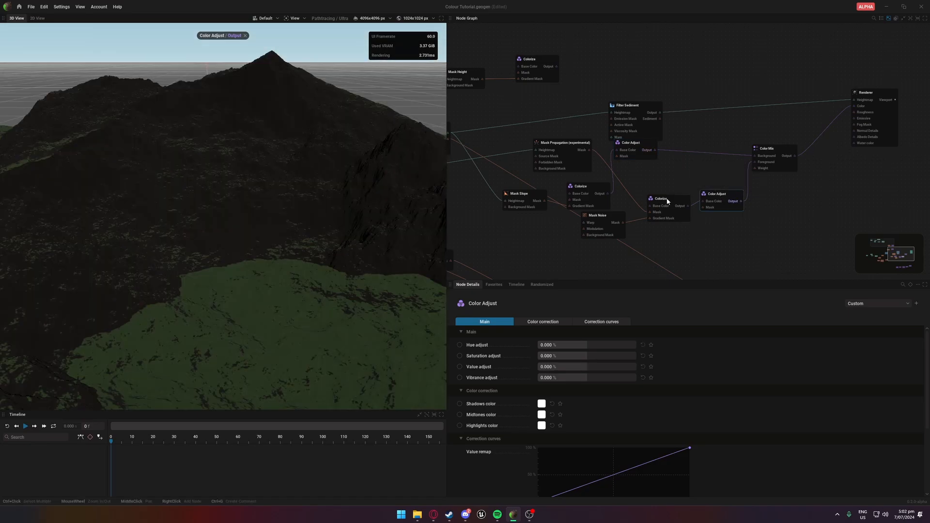
pyautogui.click(665, 200)
# Step: Set the vegetation Color Adjust node's value adjust to 86.667% and vibrance adjust to 14.667%
pyautogui.click(712, 194)
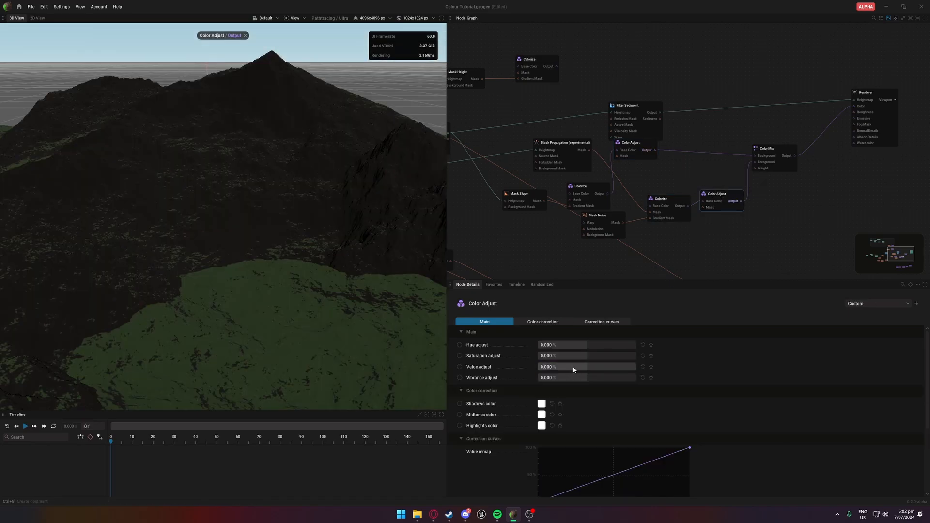
pyautogui.moveTo(572, 366); pyautogui.dragTo(620, 366)
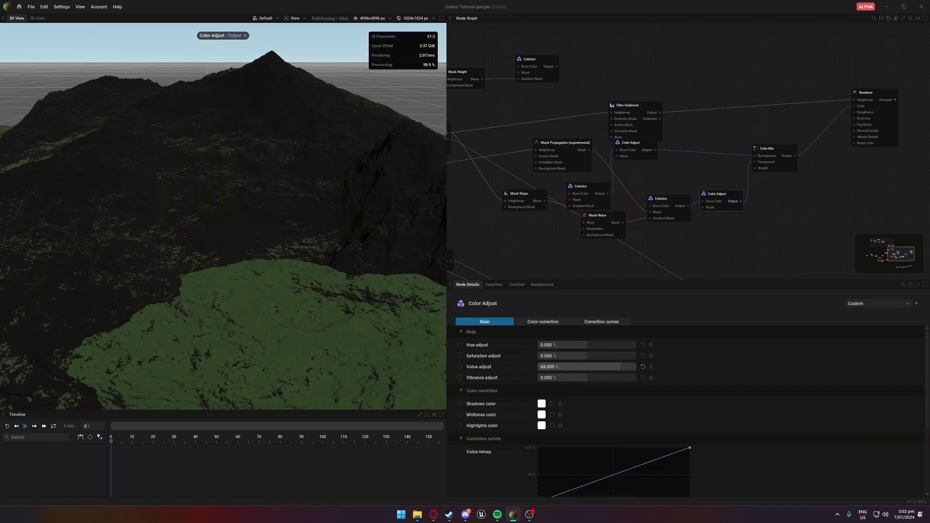
pyautogui.click(245, 37)
pyautogui.scroll(5, 569, 365)
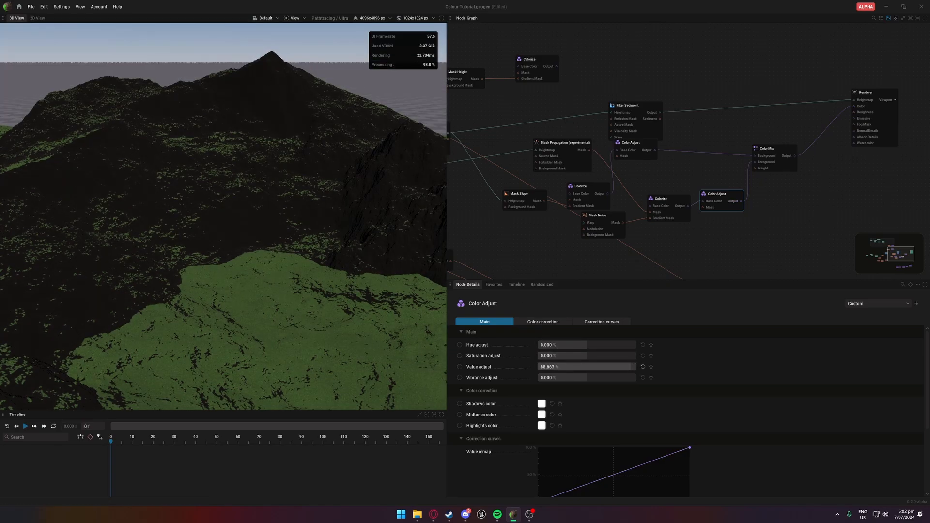
pyautogui.scroll(5, 571, 373)
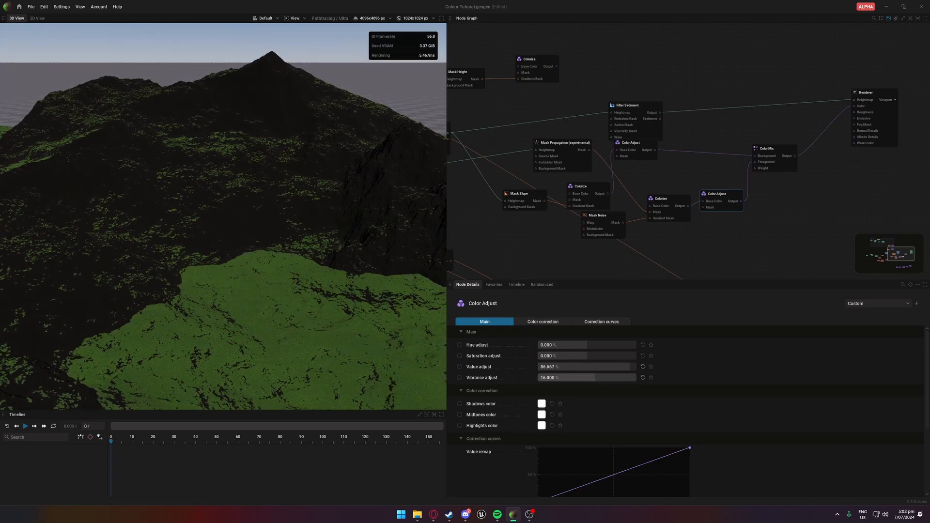
pyautogui.scroll(-2, 570, 377)
pyautogui.scroll(-5, 353, 299)
pyautogui.scroll(5, 266, 275)
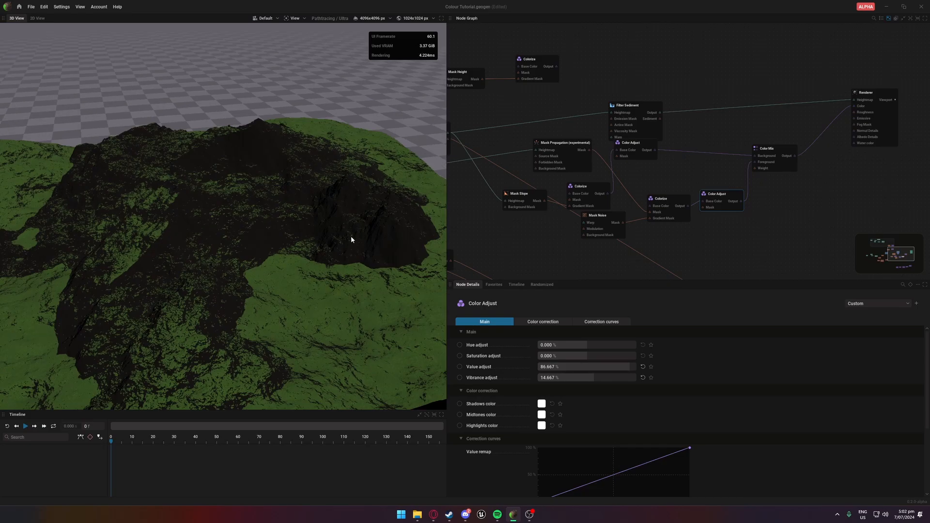
# Step: Try the Darken, Multiply and Color Burn blend modes on the Color Mix node
pyautogui.click(771, 161)
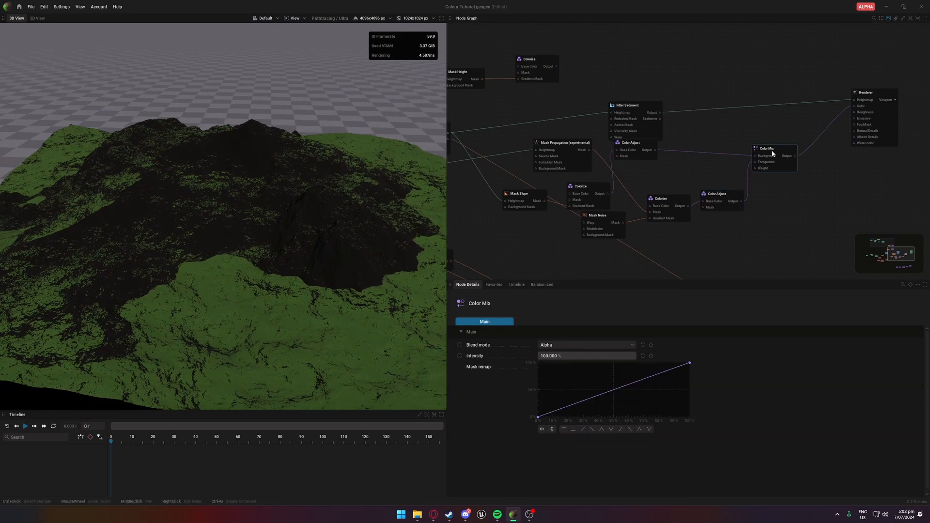
pyautogui.click(563, 345)
pyautogui.click(573, 176)
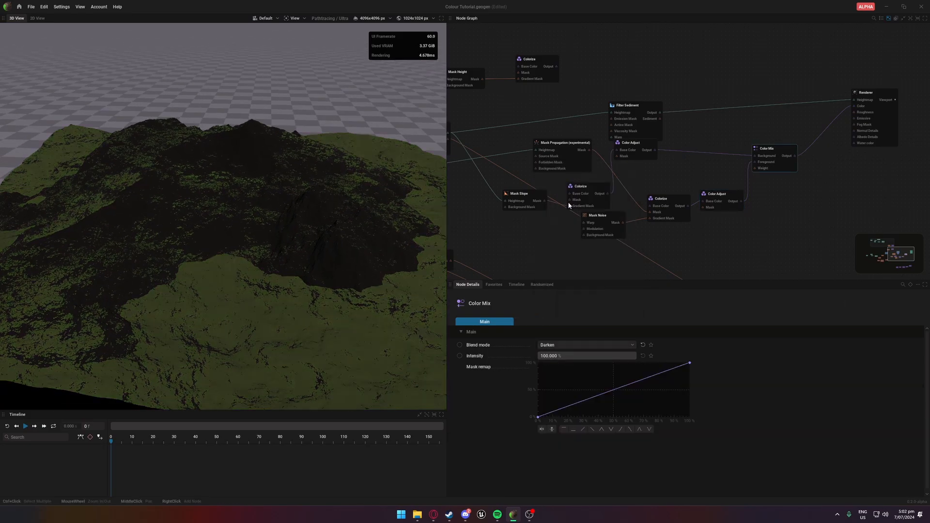
pyautogui.click(574, 346)
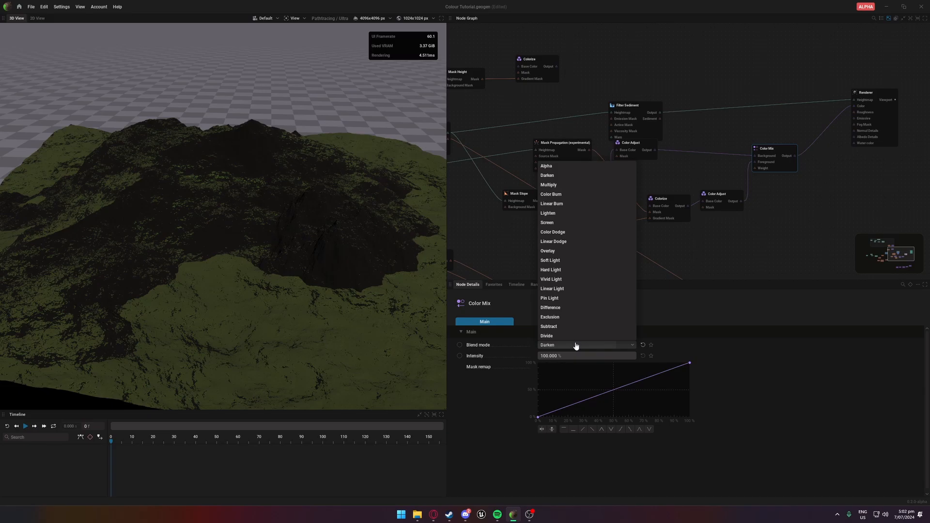
pyautogui.click(552, 188)
pyautogui.click(568, 347)
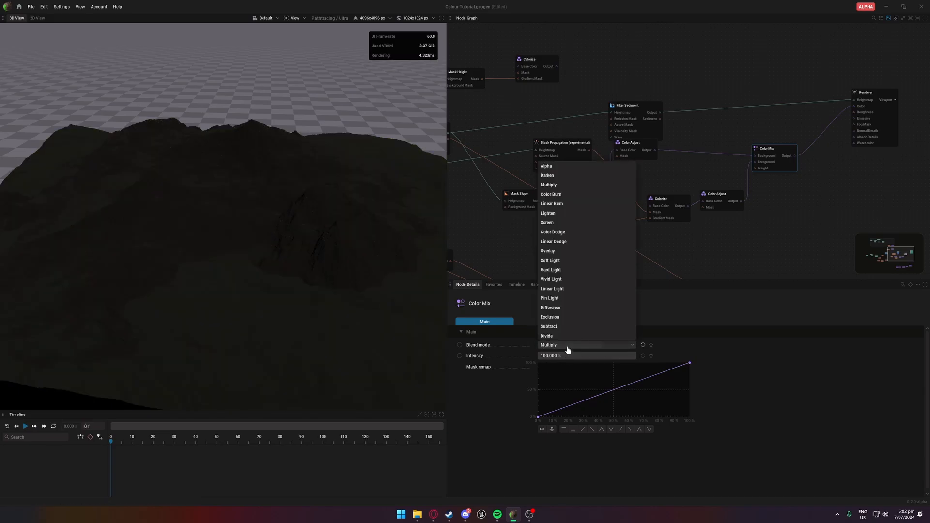
pyautogui.click(560, 195)
# Step: Try the Lighten, Screen, Color Dodge, Overlay and Soft Light blend modes on the Color Mix node
pyautogui.click(553, 347)
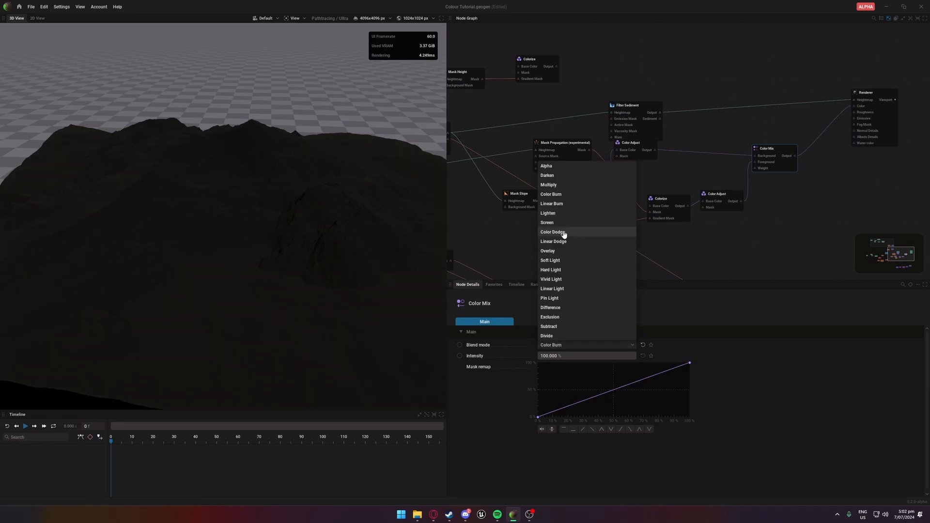
pyautogui.click(557, 213)
pyautogui.click(576, 344)
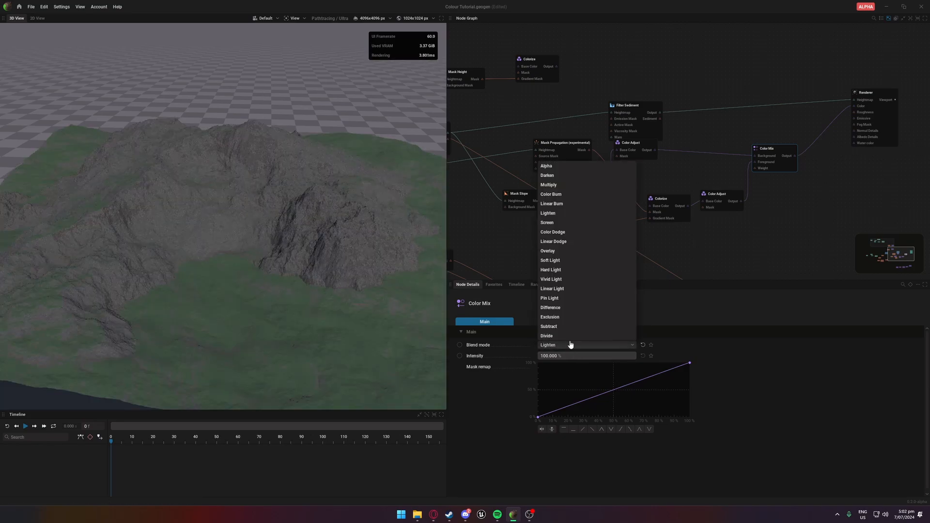
pyautogui.click(562, 223)
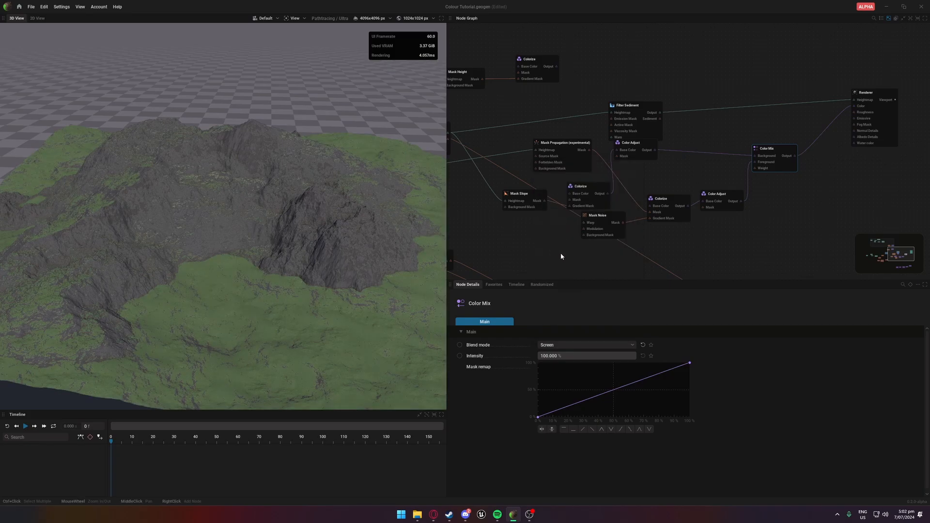
pyautogui.click(578, 344)
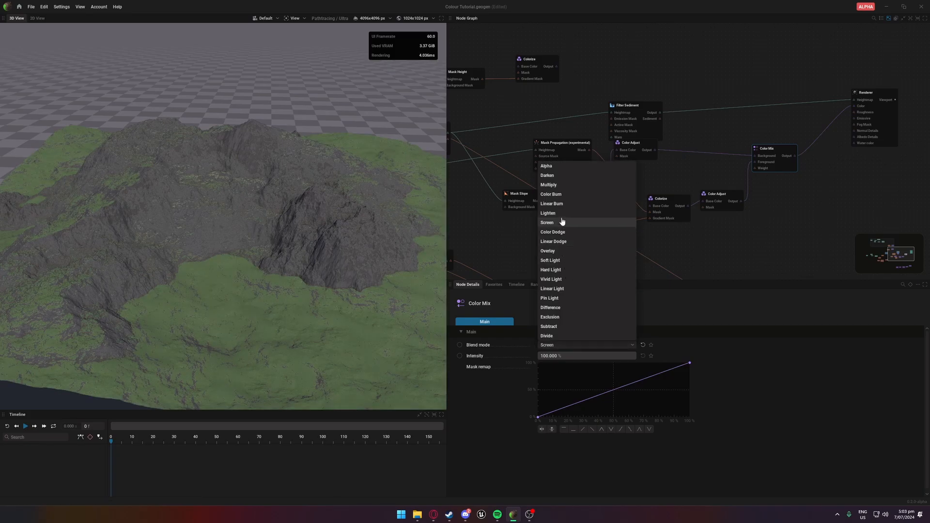
pyautogui.click(557, 232)
pyautogui.click(577, 344)
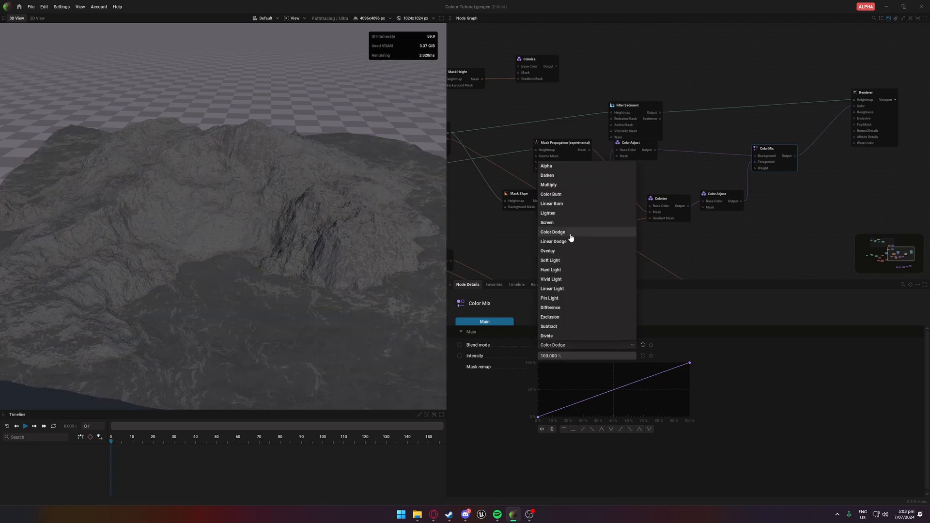
pyautogui.click(563, 250)
pyautogui.click(561, 344)
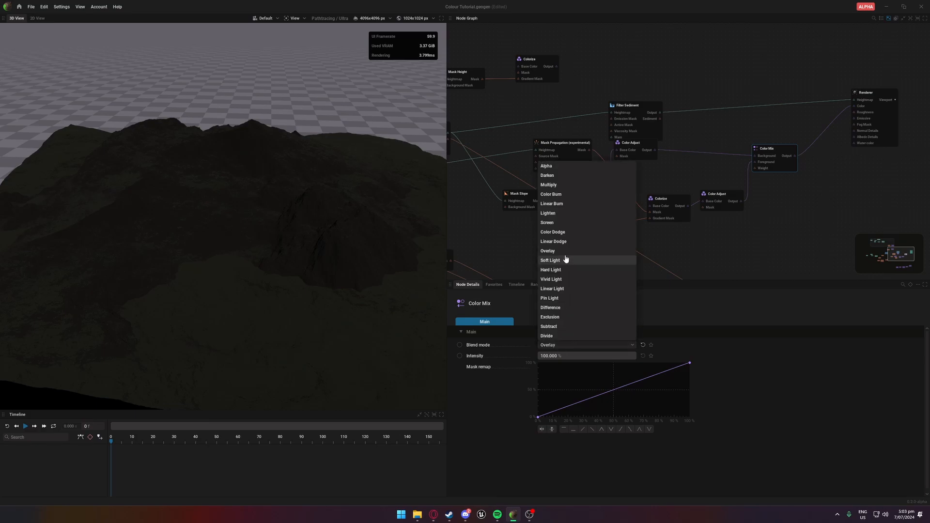
pyautogui.click(560, 262)
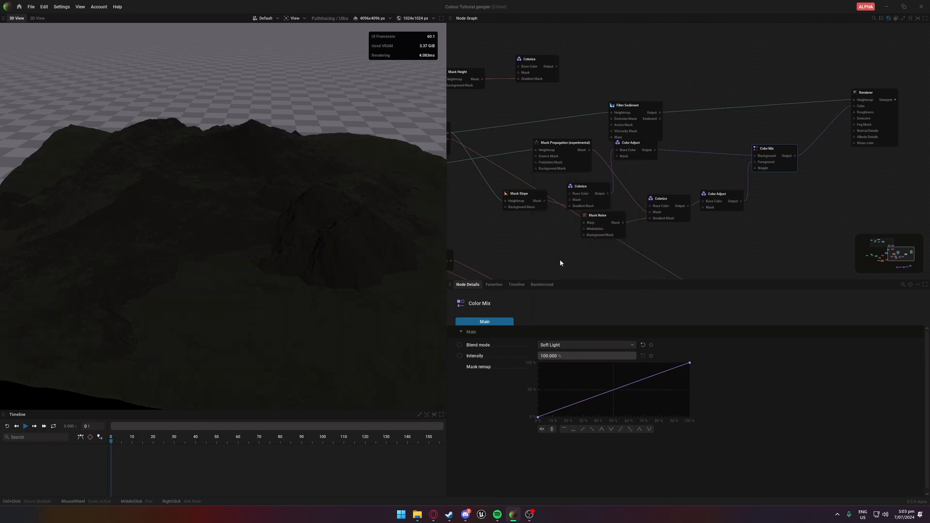
# Step: Try the Subtract, Exclusion and Difference blend modes on the Color Mix node
pyautogui.click(565, 344)
pyautogui.click(558, 346)
pyautogui.click(558, 347)
pyautogui.click(554, 326)
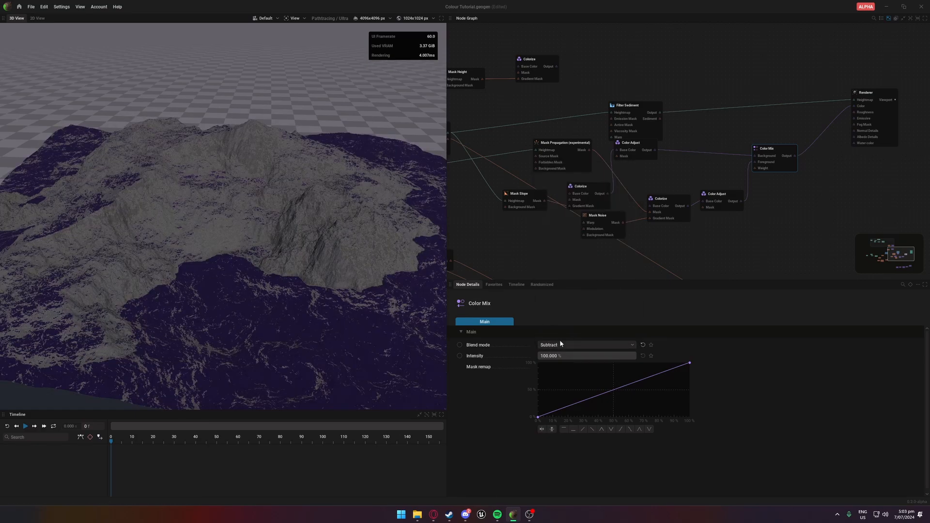
pyautogui.click(559, 342)
pyautogui.click(564, 318)
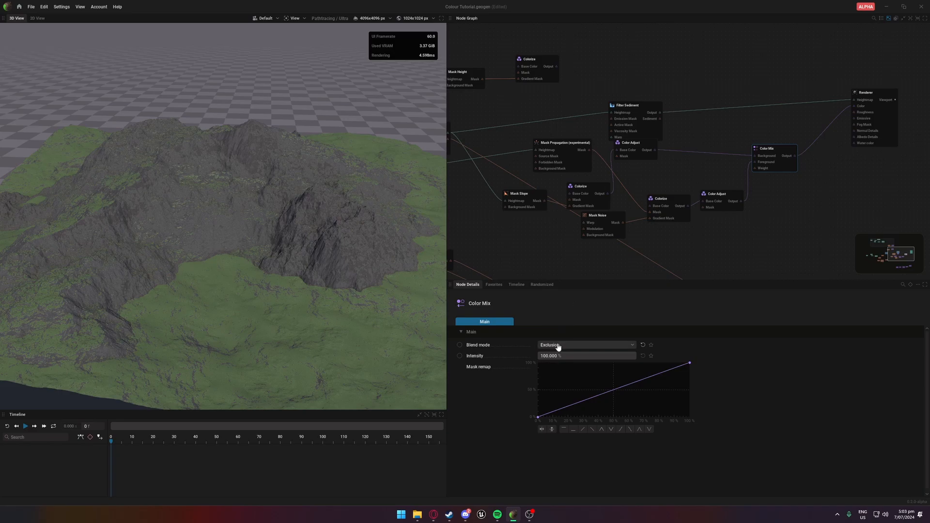
pyautogui.click(558, 346)
pyautogui.click(560, 312)
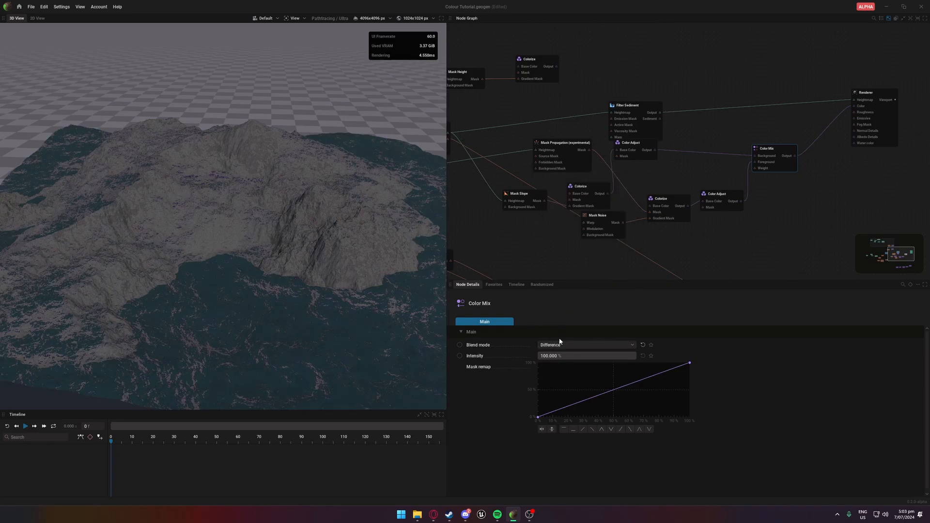
# Step: Try the Pin Light, Linear Light, Hard Light and Overlay blend modes on the Color Mix node
pyautogui.click(560, 342)
pyautogui.click(558, 298)
pyautogui.click(560, 345)
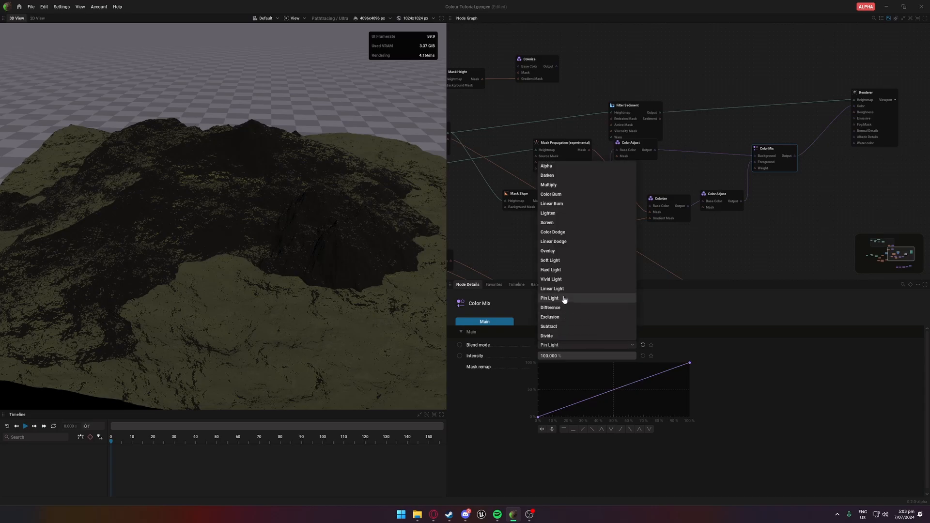
pyautogui.click(562, 289)
pyautogui.click(562, 345)
pyautogui.click(557, 270)
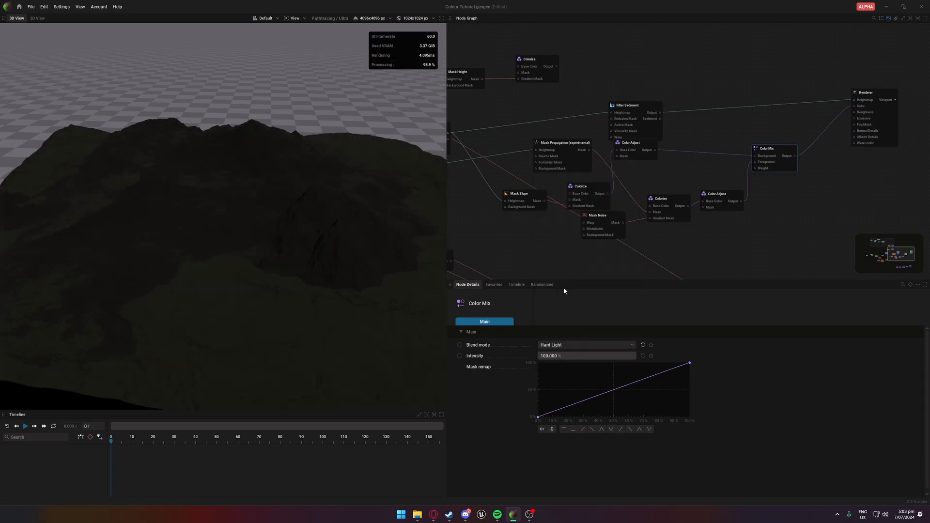
pyautogui.click(560, 344)
pyautogui.click(558, 251)
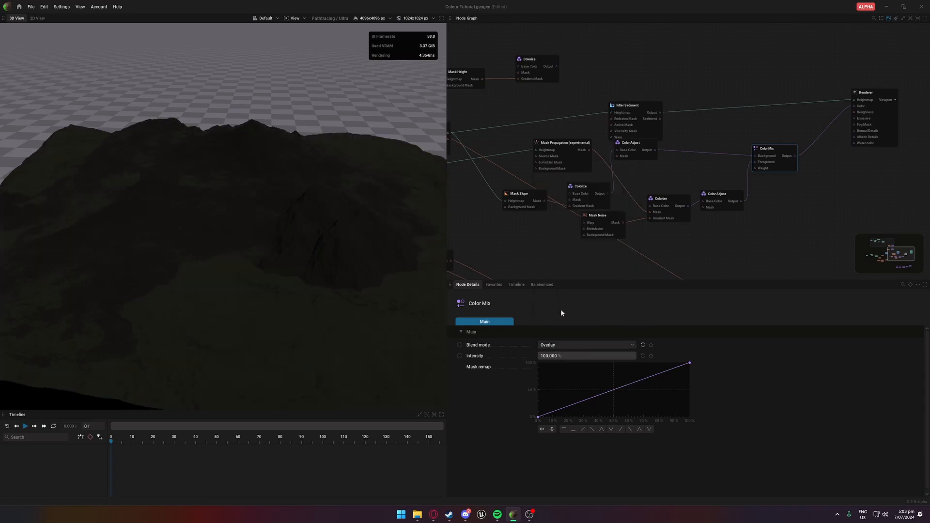
# Step: Try the Linear Dodge and Color Dodge blend modes on the Color Mix node at 100% intensity
pyautogui.click(562, 345)
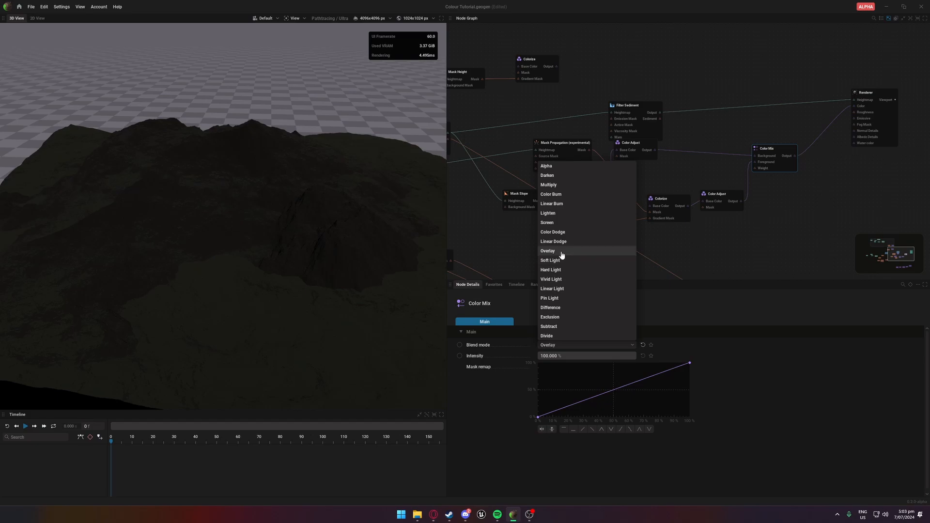
pyautogui.click(562, 252)
pyautogui.click(561, 347)
pyautogui.click(581, 353)
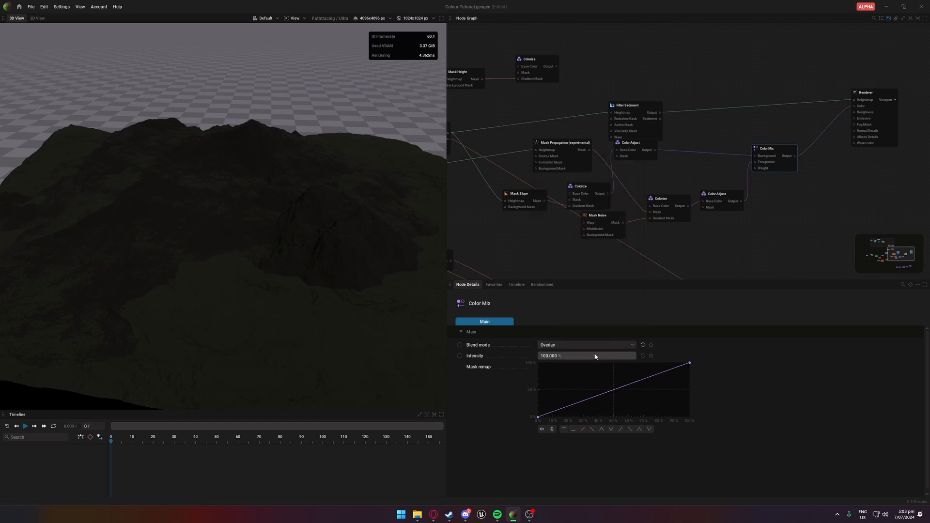
pyautogui.moveTo(596, 356)
pyautogui.mouseDown()
pyautogui.moveTo(570, 356)
pyautogui.moveTo(595, 356)
pyautogui.mouseUp()
pyautogui.click(563, 344)
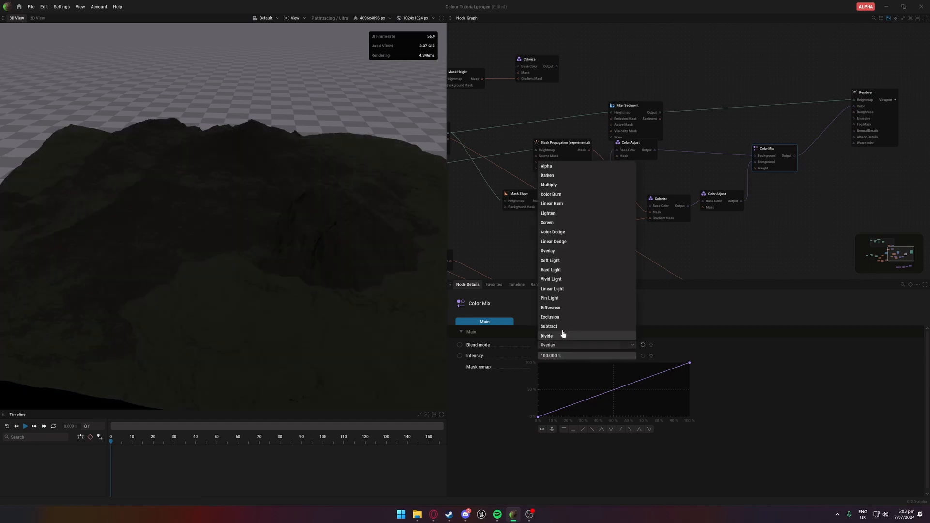
pyautogui.click(564, 241)
pyautogui.click(560, 345)
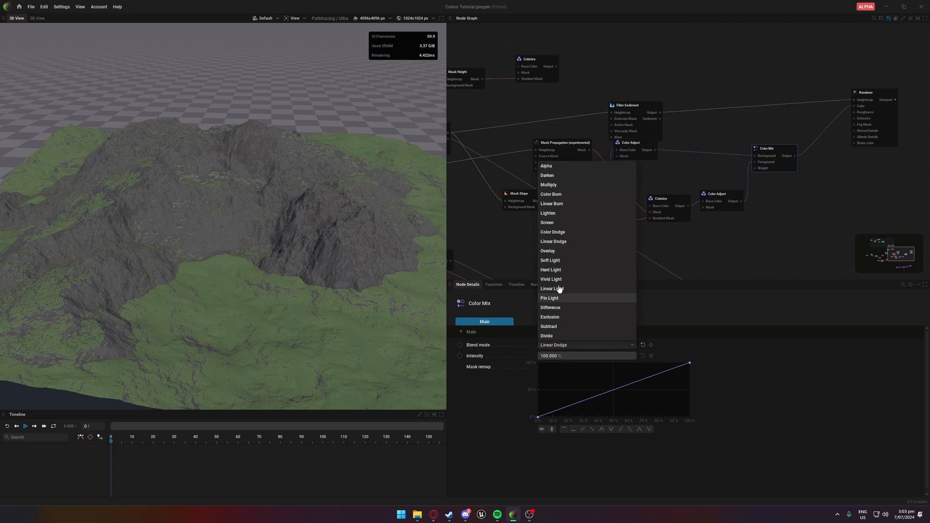
pyautogui.click(560, 232)
pyautogui.click(570, 345)
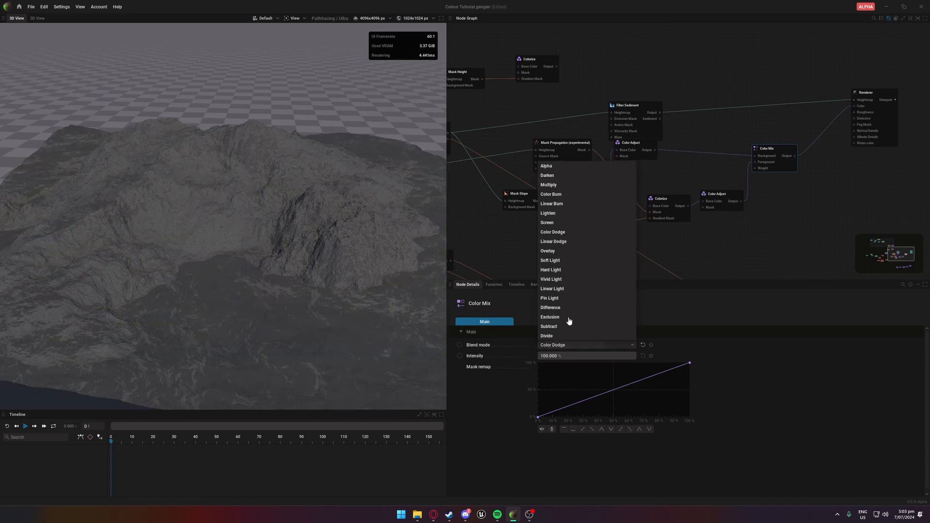
pyautogui.click(565, 231)
# Step: Try the Lighten, Linear Burn and Multiply blend modes on the Color Mix node
pyautogui.click(574, 346)
pyautogui.click(561, 213)
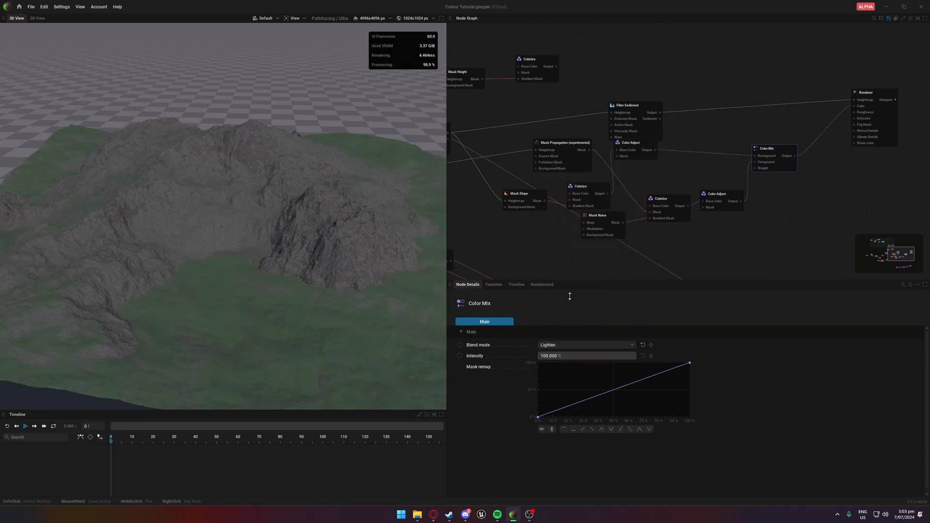
pyautogui.click(579, 346)
pyautogui.click(571, 204)
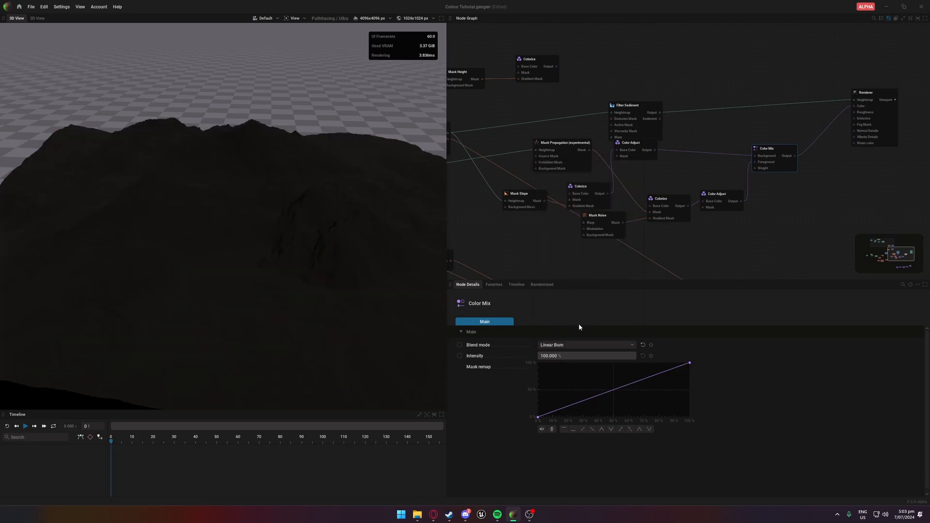
pyautogui.click(581, 344)
pyautogui.click(564, 185)
pyautogui.click(570, 345)
pyautogui.click(565, 186)
# Step: Swap the Color Mix inputs, feeding the vegetation Color Adjust output into Background and the rock Color Adjust output into Foreground
pyautogui.scroll(2, 743, 203)
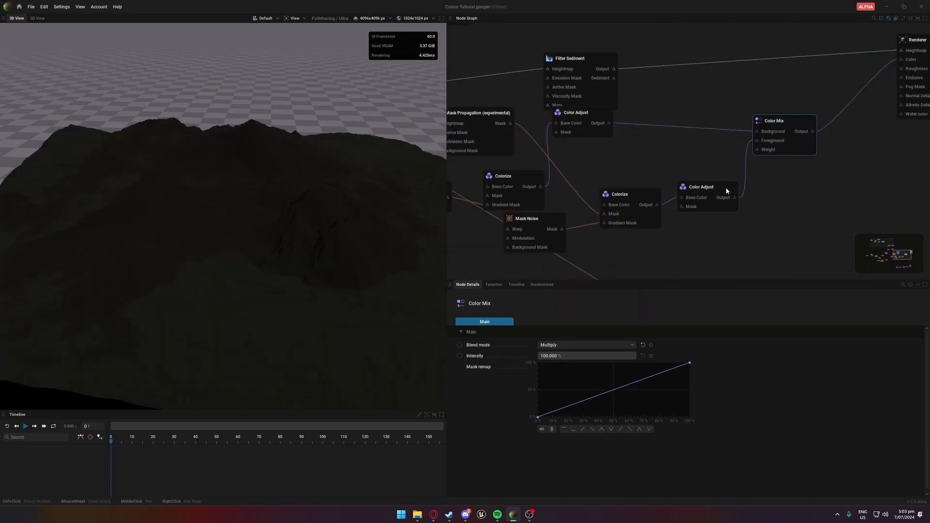
pyautogui.moveTo(734, 197); pyautogui.dragTo(757, 131)
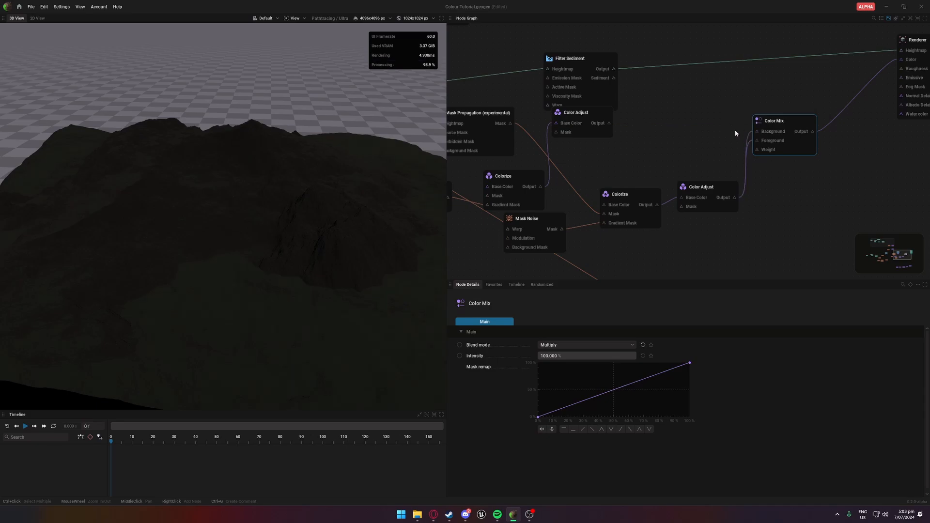
pyautogui.moveTo(613, 124); pyautogui.dragTo(757, 140)
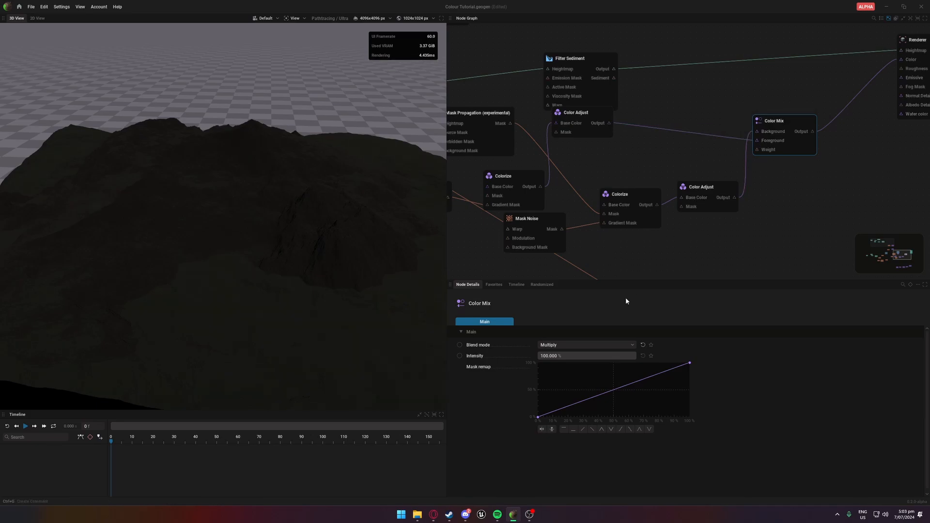
# Step: Set the Color Mix node's blend mode to Alpha and its intensity to 44.333%
pyautogui.click(580, 344)
pyautogui.click(556, 167)
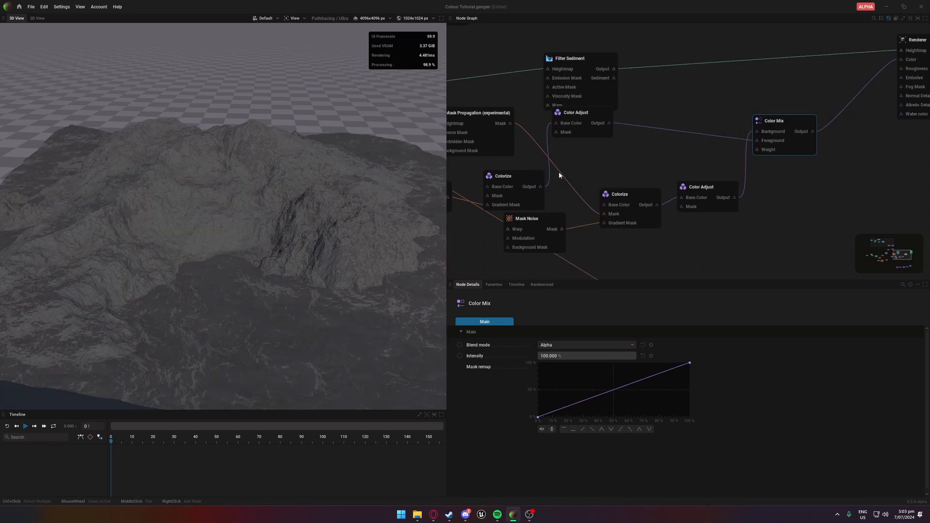
pyautogui.click(565, 346)
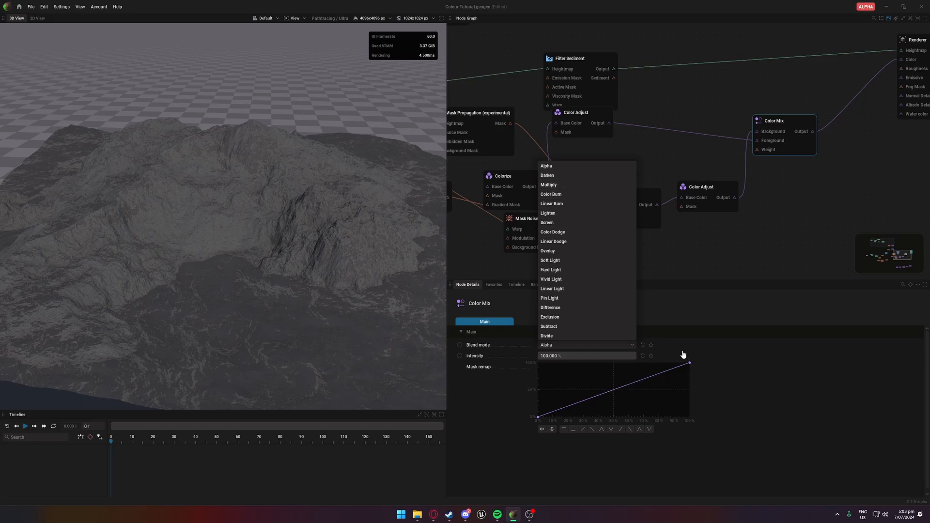
pyautogui.click(598, 352)
pyautogui.moveTo(598, 356); pyautogui.dragTo(589, 355)
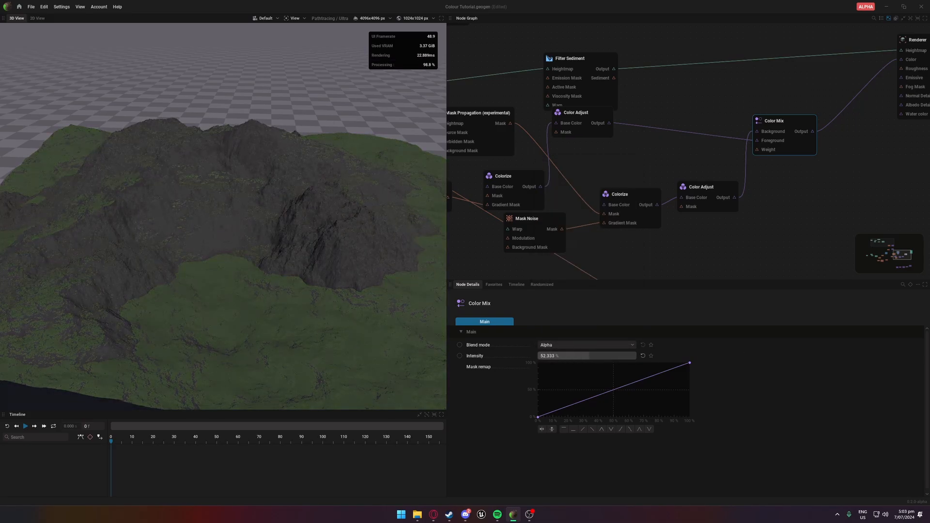
pyautogui.scroll(3, 320, 278)
pyautogui.moveTo(319, 276); pyautogui.dragTo(282, 228)
# Step: Set the vegetation Color Adjust node's value adjust to 100% and saturation adjust to 58.667%, checking the mountain from several distances
pyautogui.click(639, 197)
pyautogui.click(702, 188)
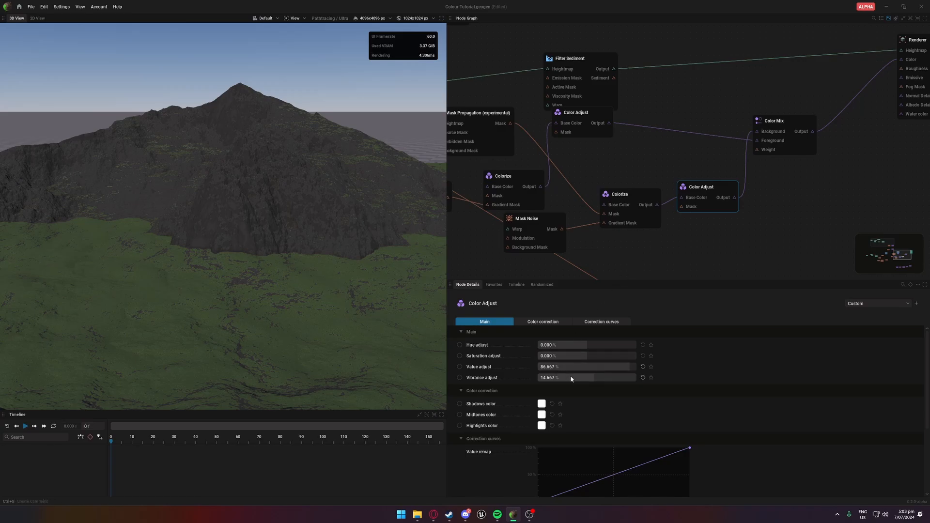
pyautogui.moveTo(581, 366); pyautogui.dragTo(590, 356)
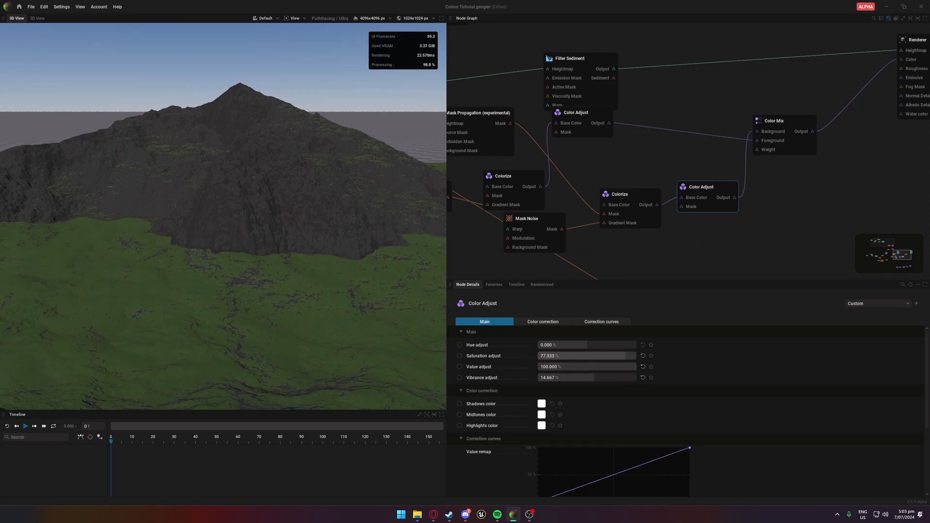
pyautogui.scroll(-4, 295, 288)
pyautogui.scroll(4, 294, 288)
pyautogui.moveTo(291, 256); pyautogui.dragTo(297, 285)
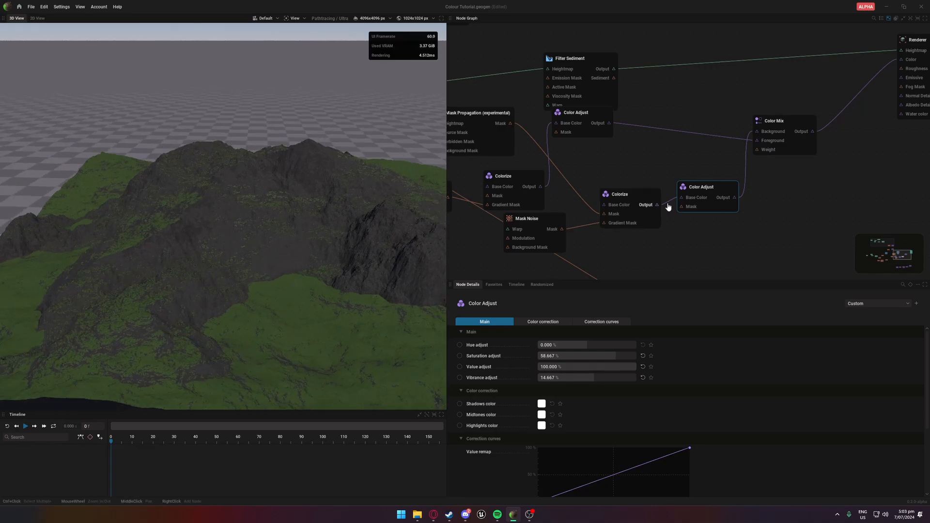
# Step: Set the Color Mix node's intensity to 39%
pyautogui.click(769, 125)
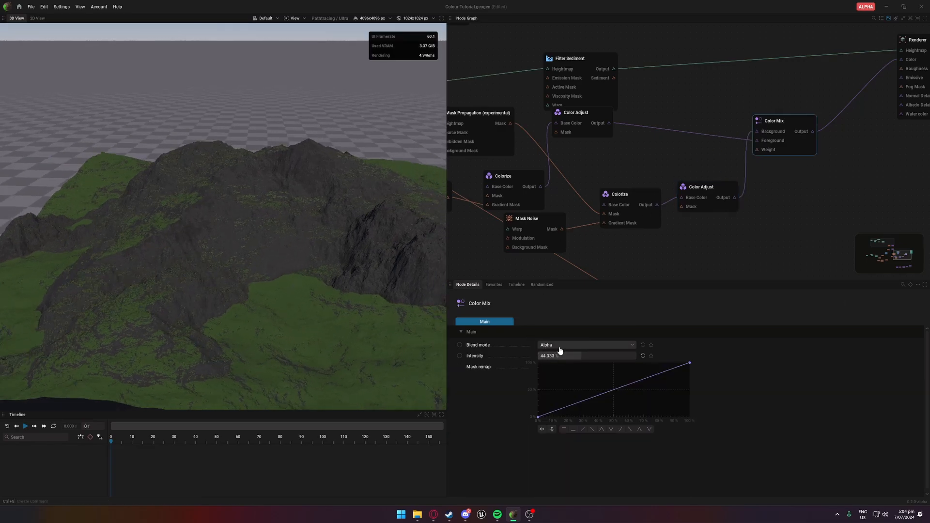
pyautogui.moveTo(567, 357); pyautogui.dragTo(564, 357)
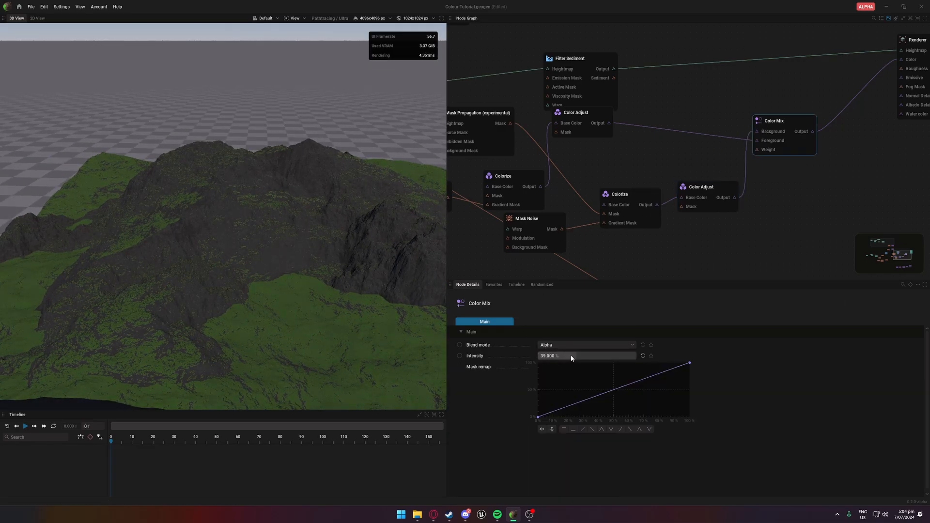
# Step: Insert a Color Adjust node between the Color Mix output and the Renderer's Color input, with its value adjust at 100%
pyautogui.scroll(-5, 298, 286)
pyautogui.moveTo(298, 287); pyautogui.dragTo(401, 295)
pyautogui.scroll(5, 277, 276)
pyautogui.moveTo(708, 207); pyautogui.dragTo(475, 260, button='middle')
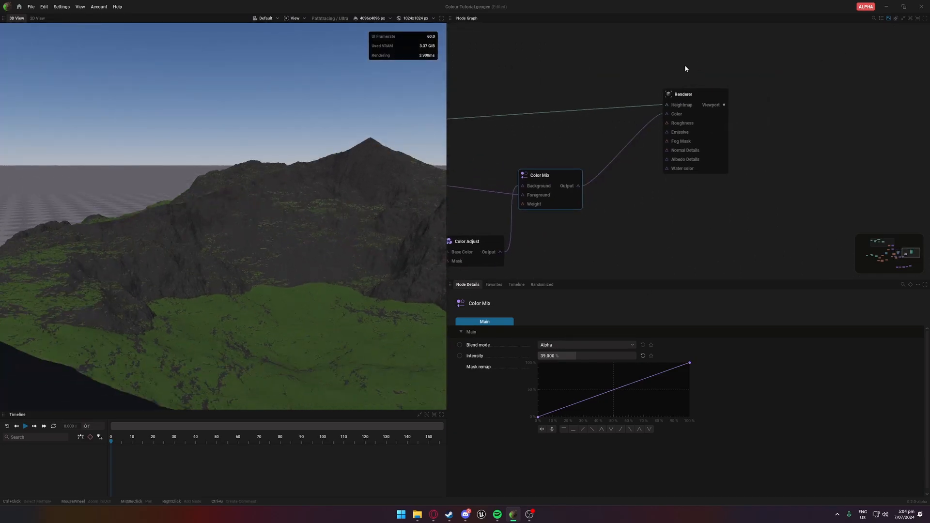
pyautogui.moveTo(708, 95); pyautogui.dragTo(824, 90)
pyautogui.moveTo(578, 185); pyautogui.dragTo(782, 109)
pyautogui.moveTo(678, 221)
pyautogui.click(730, 231)
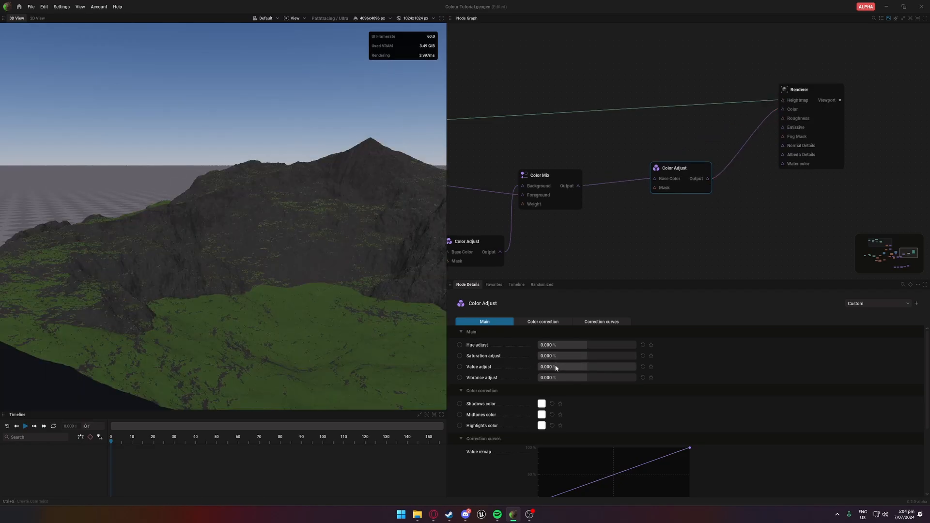
pyautogui.moveTo(556, 368); pyautogui.dragTo(636, 367)
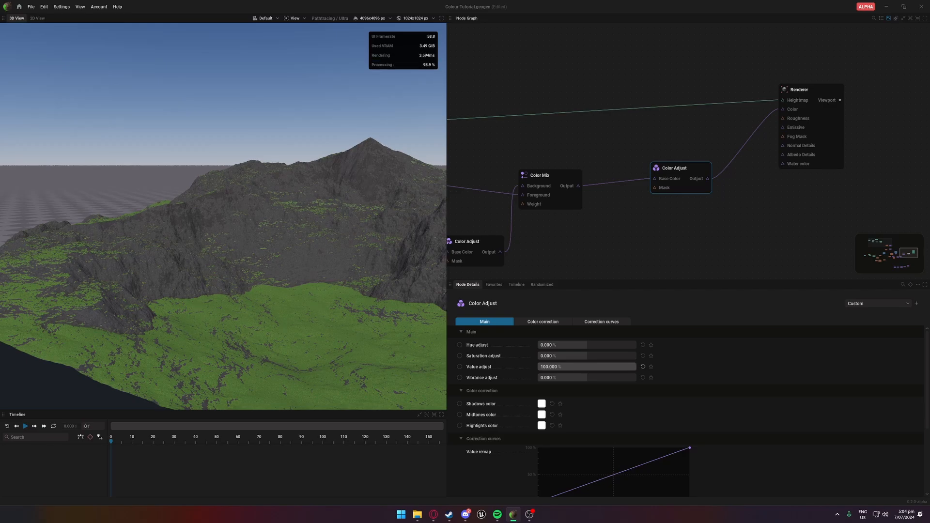
pyautogui.moveTo(334, 227); pyautogui.dragTo(377, 250)
pyautogui.scroll(-4, 252, 257)
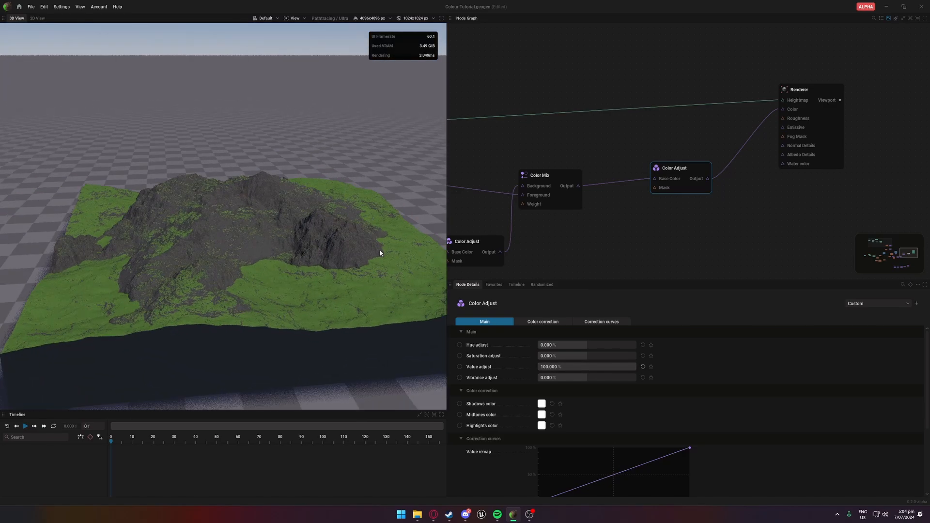
# Step: Review the blend modes available for the Color Mix node
pyautogui.click(563, 179)
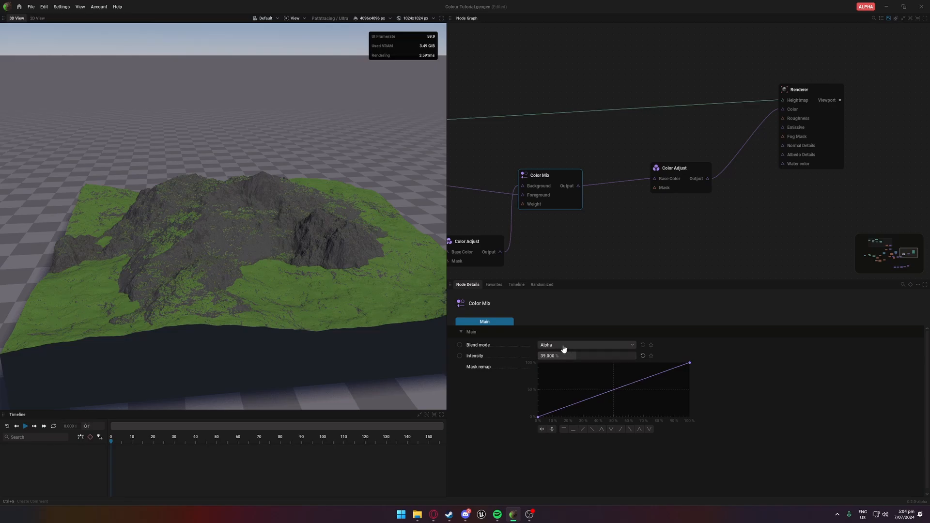
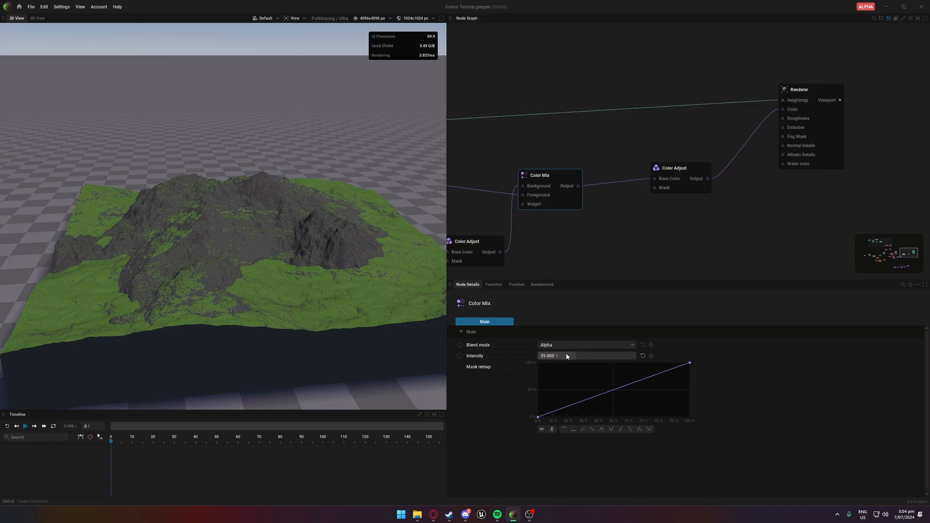
pyautogui.click(557, 345)
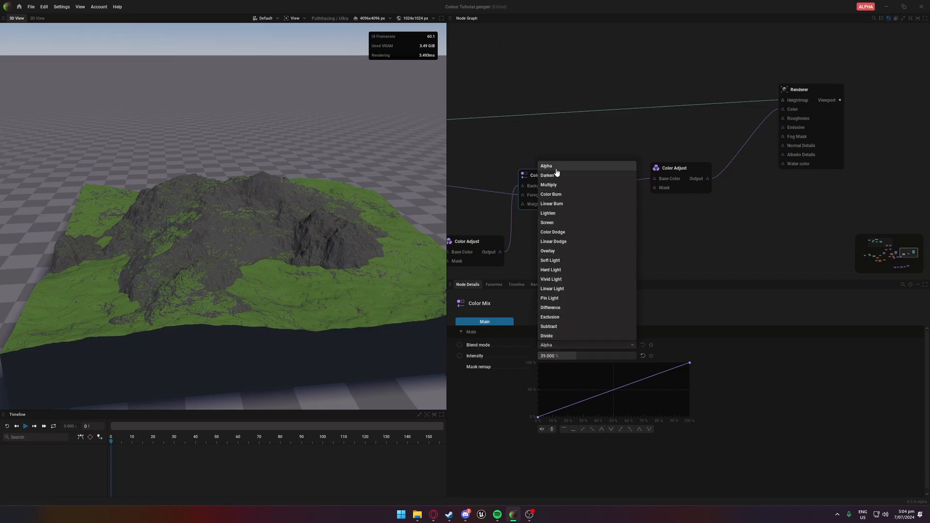
pyautogui.click(672, 246)
pyautogui.click(673, 175)
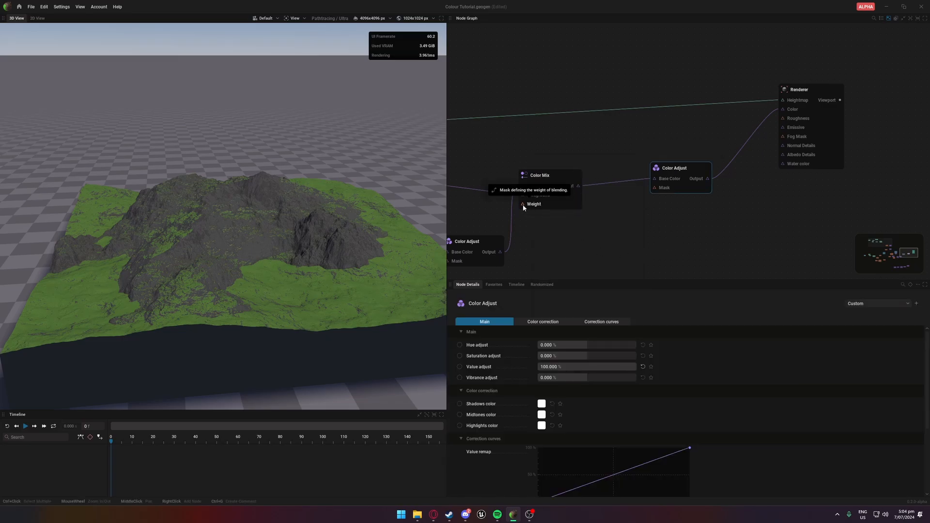
# Step: Preview the Color Mix output and feed the Mask Propagation node's Mask output into the Color Mix Weight input
pyautogui.moveTo(522, 204); pyautogui.dragTo(653, 172, button='middle')
pyautogui.click(780, 138)
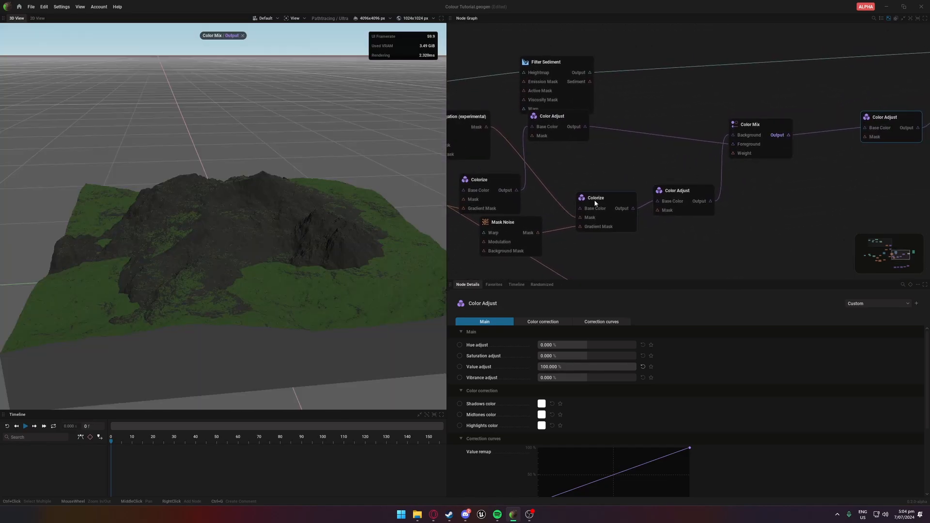
pyautogui.moveTo(723, 162); pyautogui.dragTo(770, 157, button='middle')
pyautogui.moveTo(789, 149); pyautogui.dragTo(533, 124)
pyautogui.moveTo(366, 245); pyautogui.dragTo(315, 245)
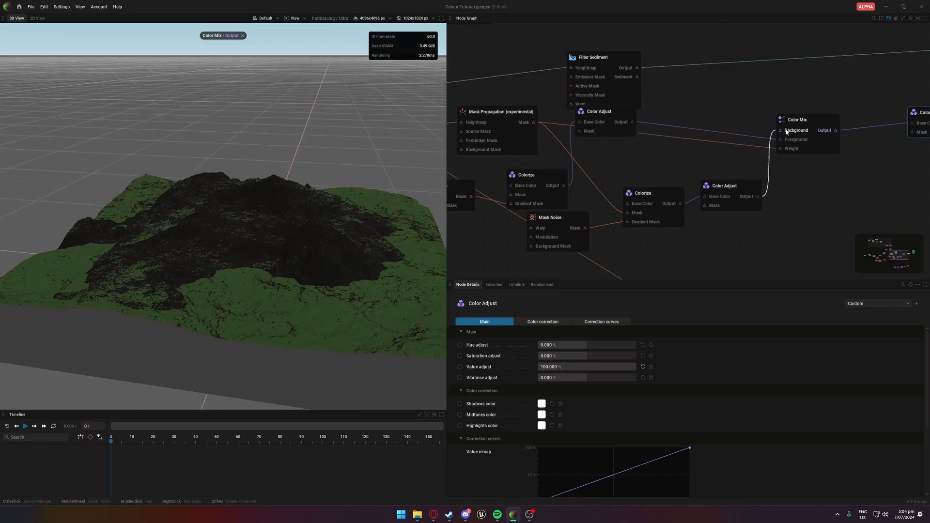
# Step: Connect the Color Mix output directly to the Renderer's Color input and close the output preview
pyautogui.moveTo(841, 135); pyautogui.dragTo(587, 176, button='middle')
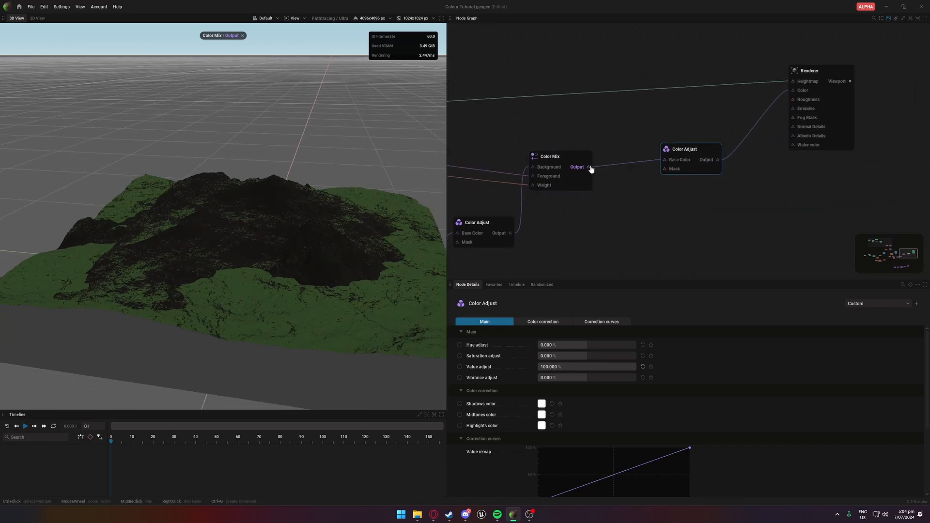
pyautogui.moveTo(589, 167); pyautogui.dragTo(793, 90)
pyautogui.click(243, 35)
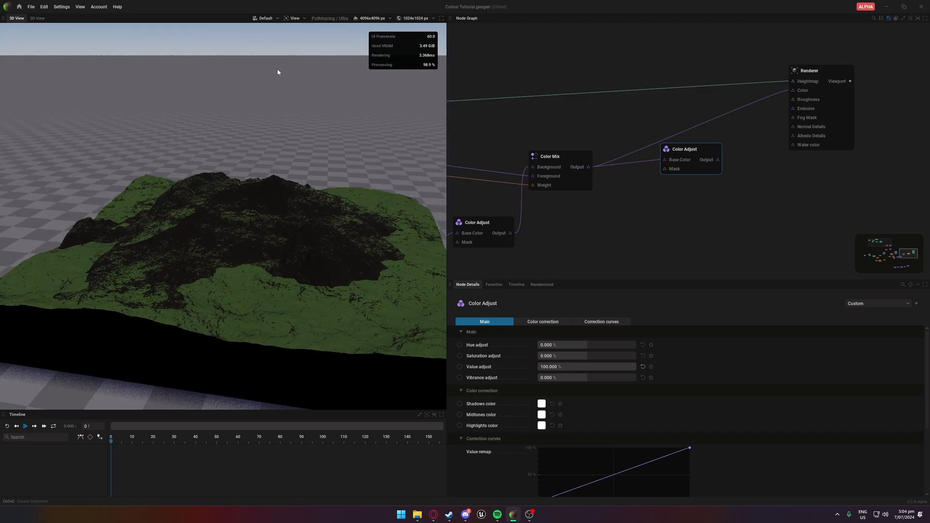
# Step: Swap the Color Mix inputs, feeding the vegetation Color Adjust output into Foreground and the rock Color Adjust output into Background
pyautogui.moveTo(567, 152); pyautogui.dragTo(607, 193, button='middle')
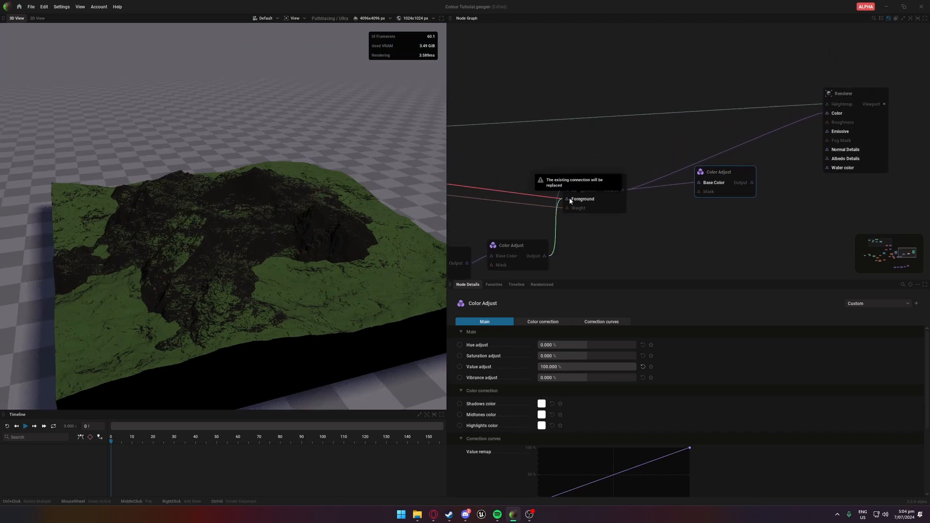
pyautogui.moveTo(489, 198); pyautogui.dragTo(560, 193, button='middle')
pyautogui.moveTo(489, 178); pyautogui.dragTo(637, 186)
pyautogui.scroll(5, 341, 245)
pyautogui.moveTo(341, 245); pyautogui.dragTo(327, 201)
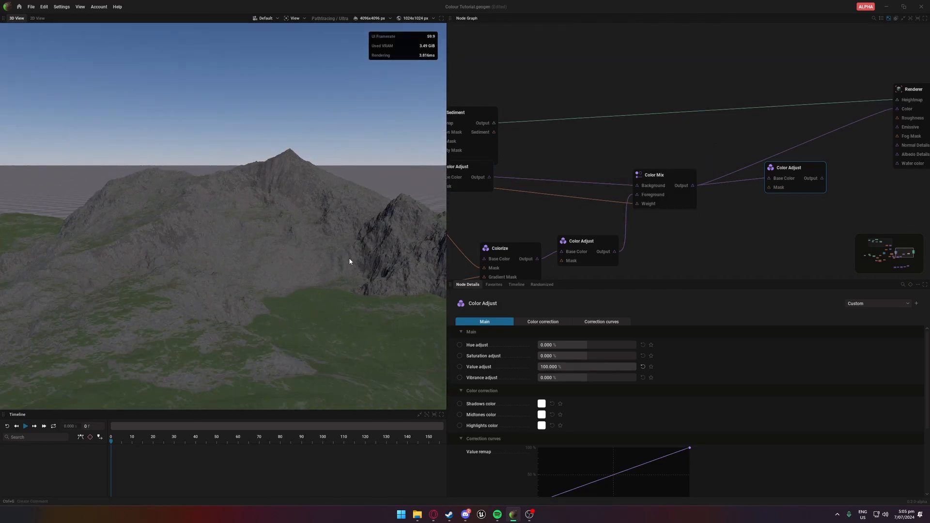
# Step: Check the vegetation Color Adjust output in a preview, and reconnect the final Color Adjust output to the Renderer's Color input
pyautogui.click(602, 252)
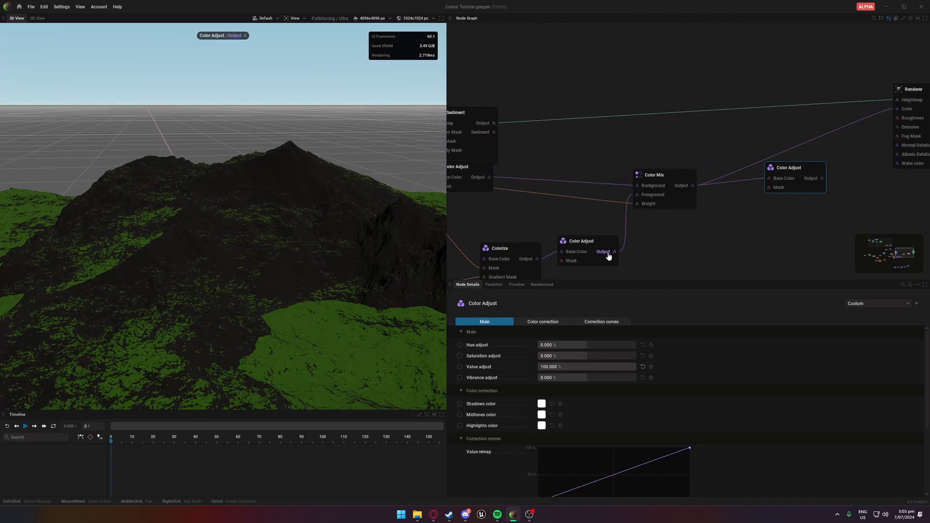
pyautogui.click(245, 35)
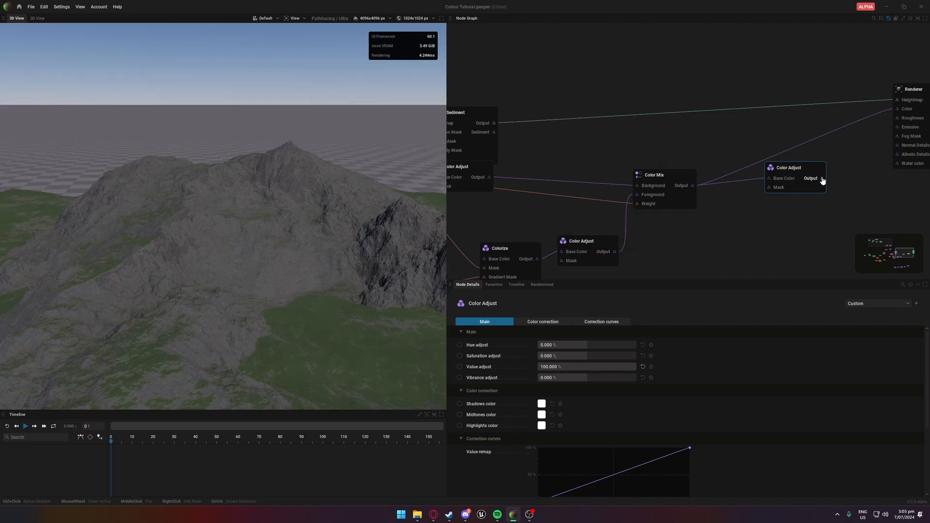
pyautogui.moveTo(821, 179); pyautogui.dragTo(900, 109)
pyautogui.moveTo(694, 152); pyautogui.dragTo(689, 151, button='middle')
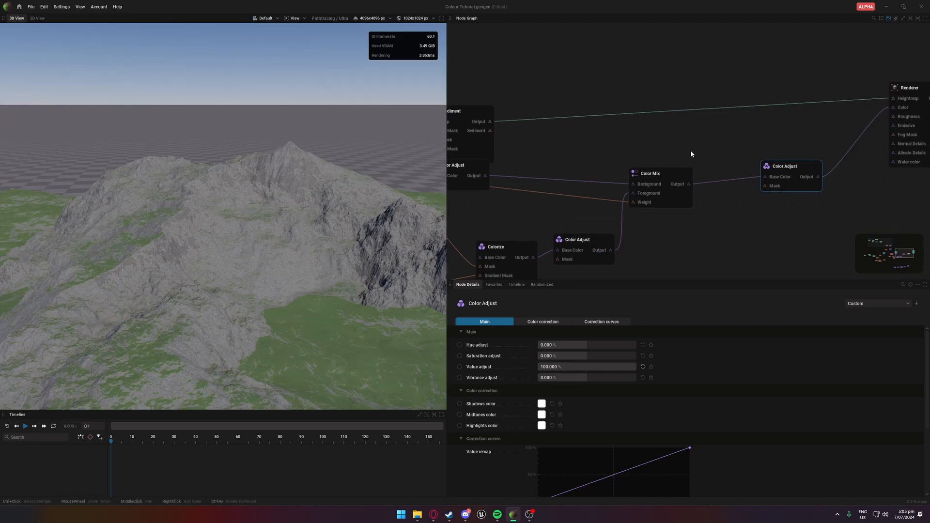
# Step: Set the final Color Adjust node's saturation adjust to 27.333%, vibrance adjust to 20.667% and value adjust to 46.667%
pyautogui.click(789, 165)
pyautogui.click(785, 170)
pyautogui.moveTo(575, 355); pyautogui.dragTo(586, 376)
pyautogui.scroll(-5, 270, 307)
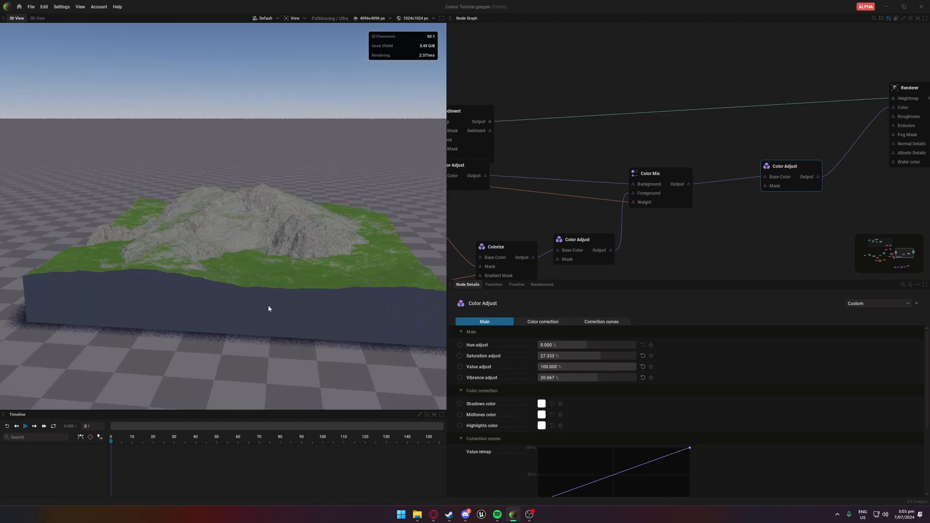
pyautogui.scroll(8, 268, 301)
pyautogui.scroll(-5, 265, 293)
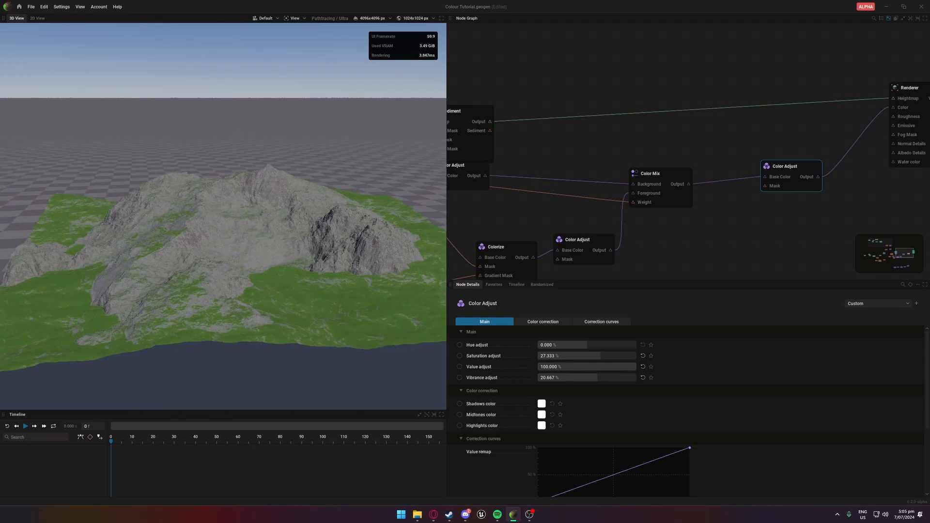
pyautogui.moveTo(580, 367); pyautogui.dragTo(544, 366)
pyautogui.scroll(5, 306, 257)
# Step: Move the Filter Sediment node up in the graph, clear of the colour nodes
pyautogui.moveTo(681, 155); pyautogui.dragTo(784, 165, button='middle')
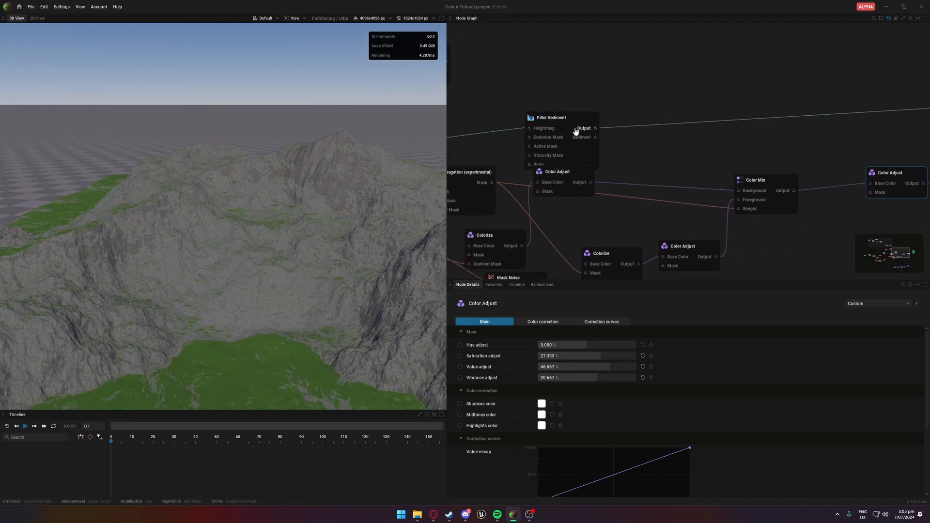
pyautogui.moveTo(581, 129); pyautogui.dragTo(683, 99)
pyautogui.scroll(-1, 549, 117)
pyautogui.scroll(-2, 548, 114)
pyautogui.moveTo(548, 114); pyautogui.dragTo(629, 87, button='middle')
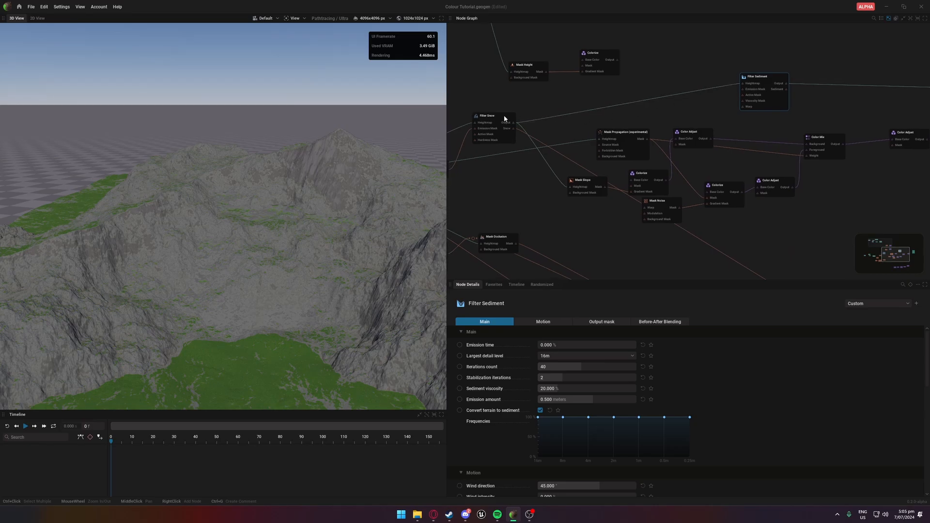
pyautogui.click(644, 84)
pyautogui.moveTo(773, 84); pyautogui.dragTo(789, 51)
pyautogui.moveTo(779, 88); pyautogui.dragTo(605, 105, button='middle')
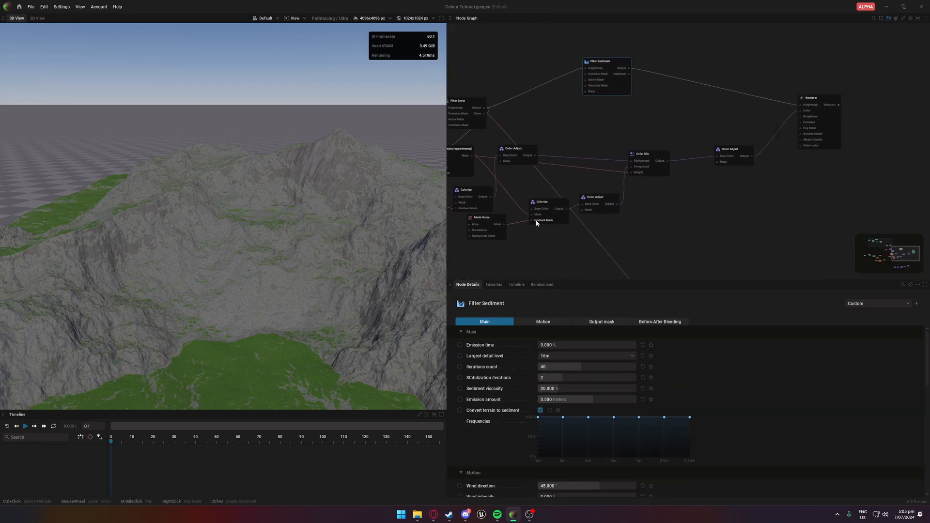
# Step: Insert a Colorize node with a white ground color between the final Color Adjust node and the Renderer's Color input
pyautogui.moveTo(725, 153); pyautogui.dragTo(767, 131)
pyautogui.moveTo(763, 164)
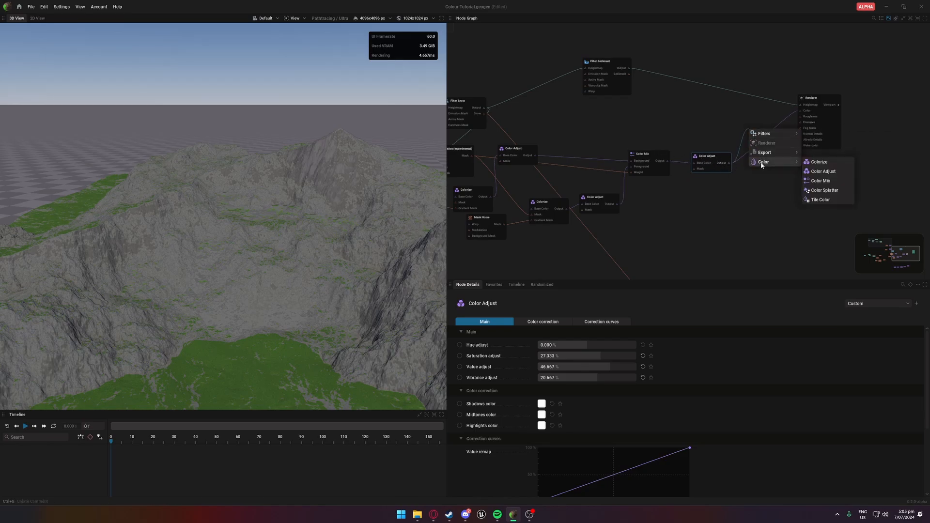
pyautogui.click(823, 164)
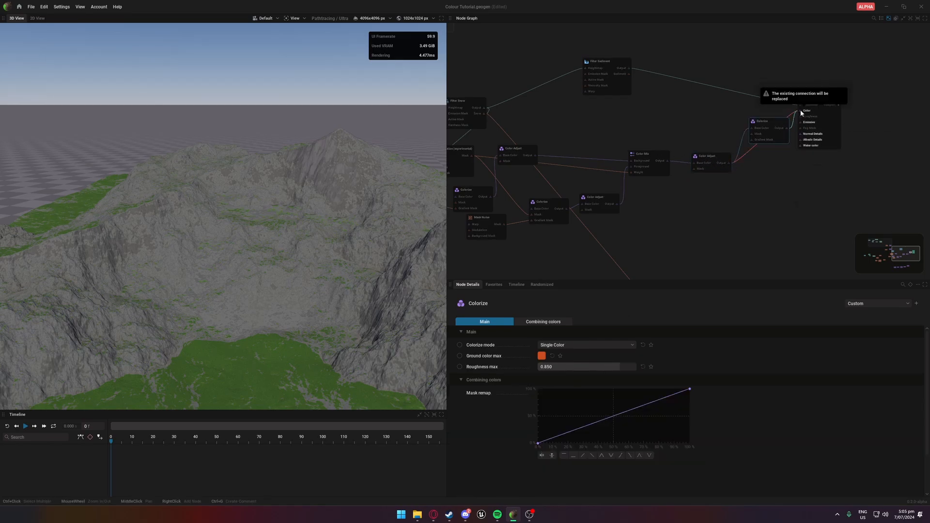
pyautogui.moveTo(775, 122); pyautogui.dragTo(763, 126)
pyautogui.click(541, 355)
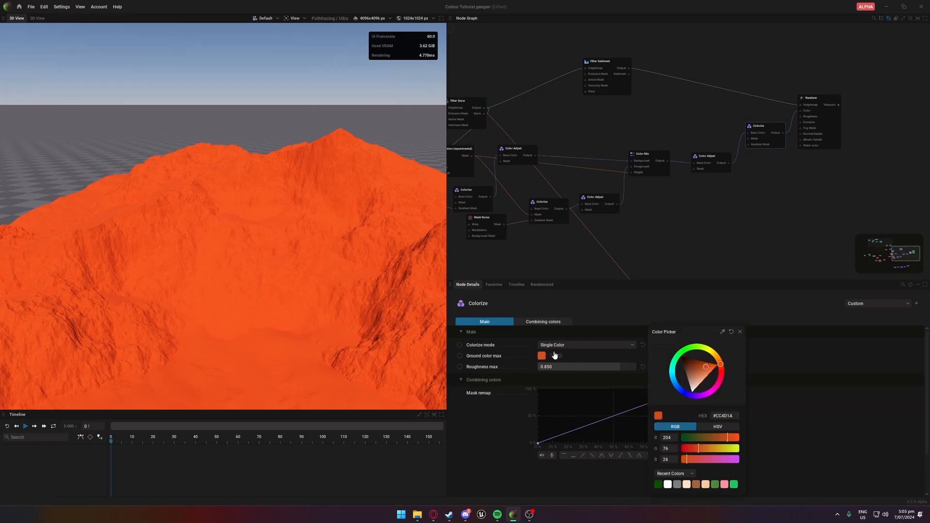
pyautogui.click(689, 359)
# Step: Feed the Filter Snow node's Snow output into the Mask input of the white Colorize node
pyautogui.moveTo(751, 137); pyautogui.dragTo(795, 162, button='middle')
pyautogui.moveTo(757, 160); pyautogui.dragTo(714, 157)
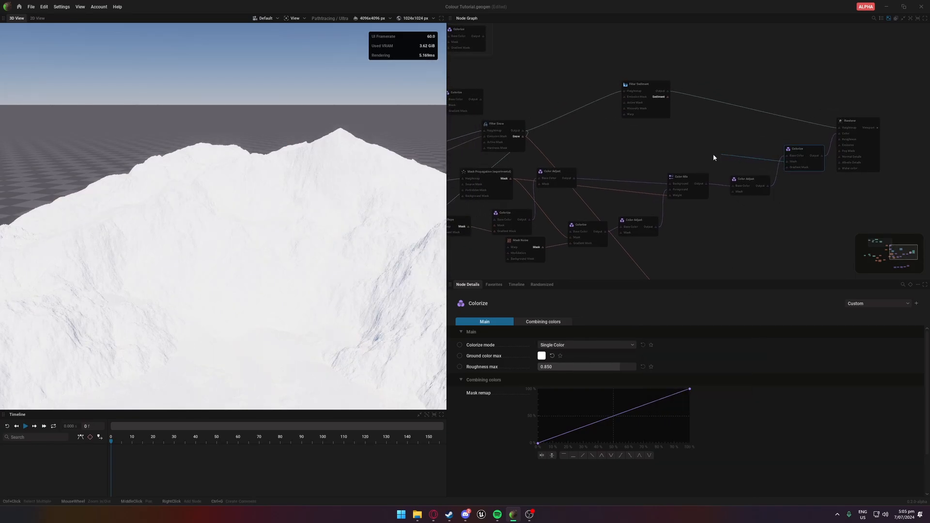
pyautogui.moveTo(525, 138); pyautogui.dragTo(522, 138)
# Step: Examine the Snow mask preview, the Filter Snow settings and the snow coverage on the mountain from several angles
pyautogui.click(522, 138)
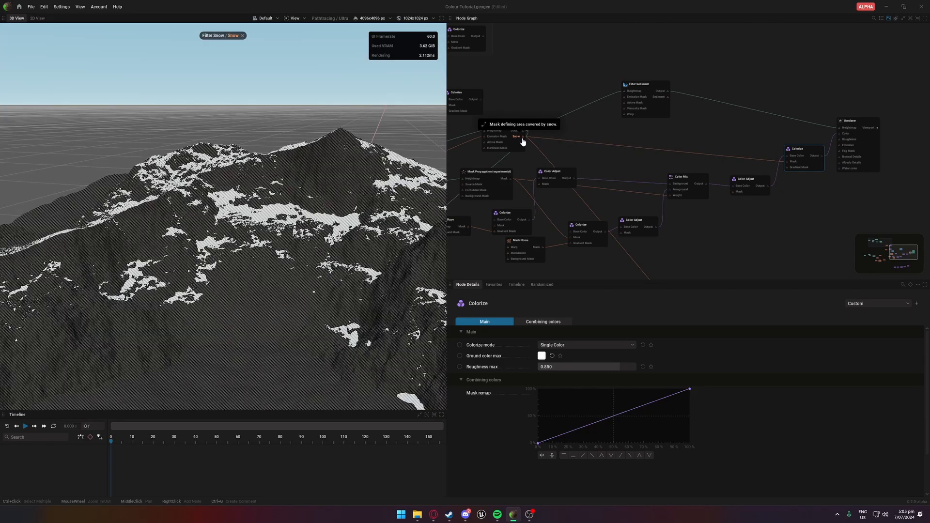
pyautogui.moveTo(215, 223); pyautogui.dragTo(352, 201)
pyautogui.click(514, 146)
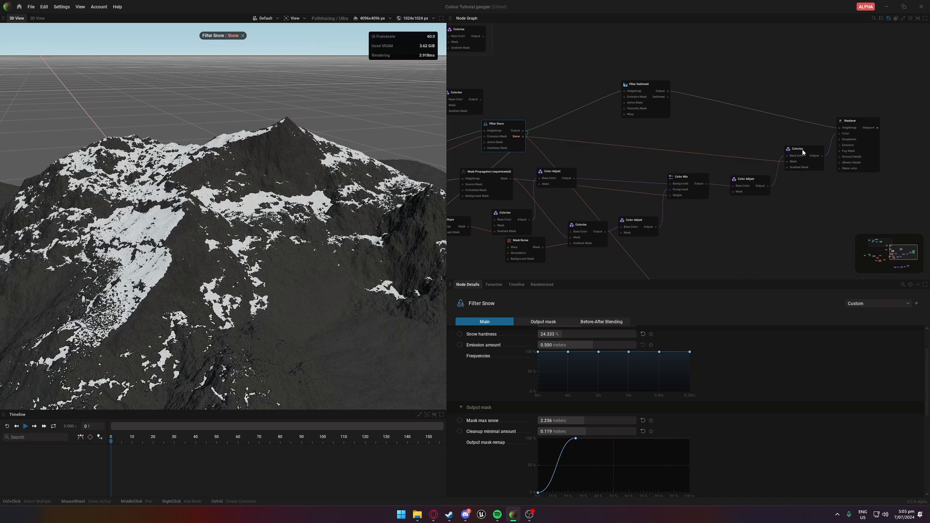
pyautogui.click(814, 161)
pyautogui.moveTo(252, 227); pyautogui.dragTo(360, 265)
pyautogui.moveTo(222, 232); pyautogui.dragTo(397, 208)
pyautogui.scroll(4, 271, 208)
pyautogui.scroll(-5, 271, 208)
pyautogui.moveTo(290, 145); pyautogui.dragTo(339, 203)
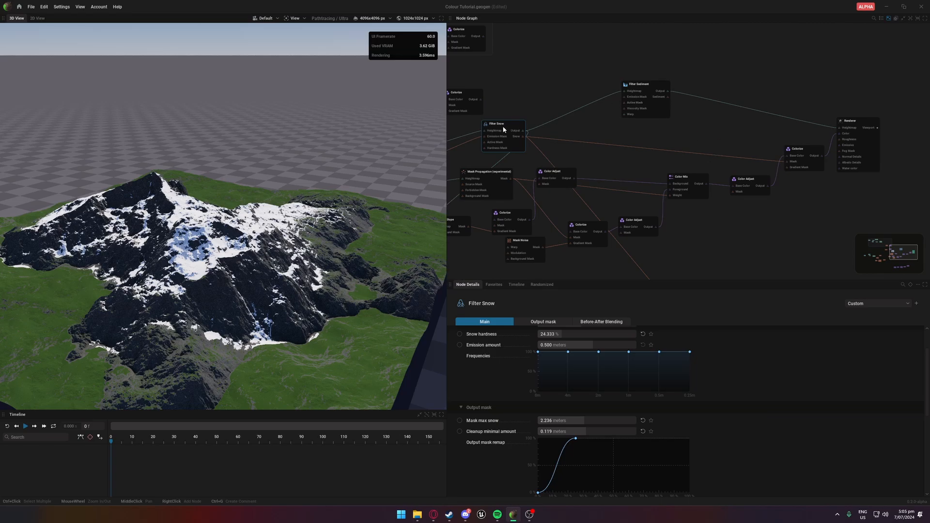
# Step: Move the Renderer farther from the colour nodes and insert another Colorize node between the snow Colorize node and the Renderer's Color input
pyautogui.scroll(-3, 503, 130)
pyautogui.moveTo(504, 129); pyautogui.dragTo(570, 166, button='middle')
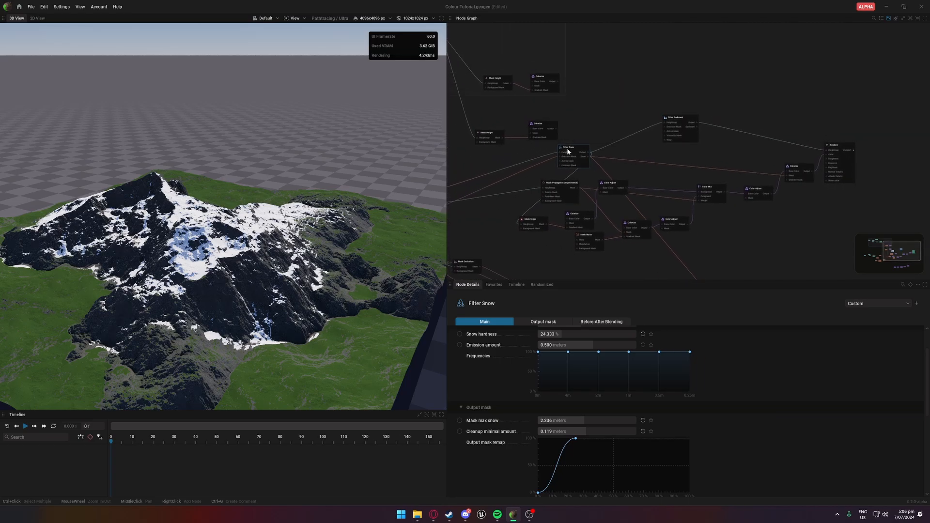
pyautogui.moveTo(669, 142); pyautogui.dragTo(657, 144, button='middle')
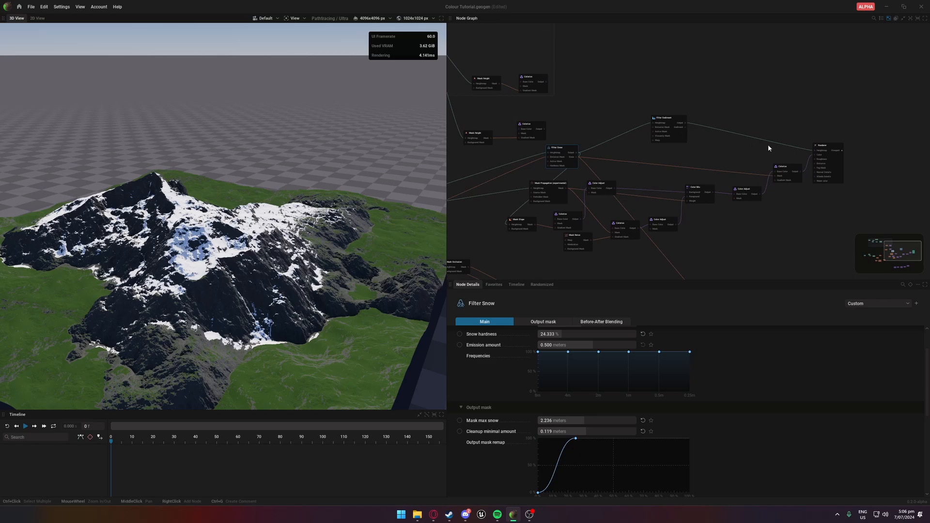
pyautogui.moveTo(830, 144); pyautogui.dragTo(929, 121)
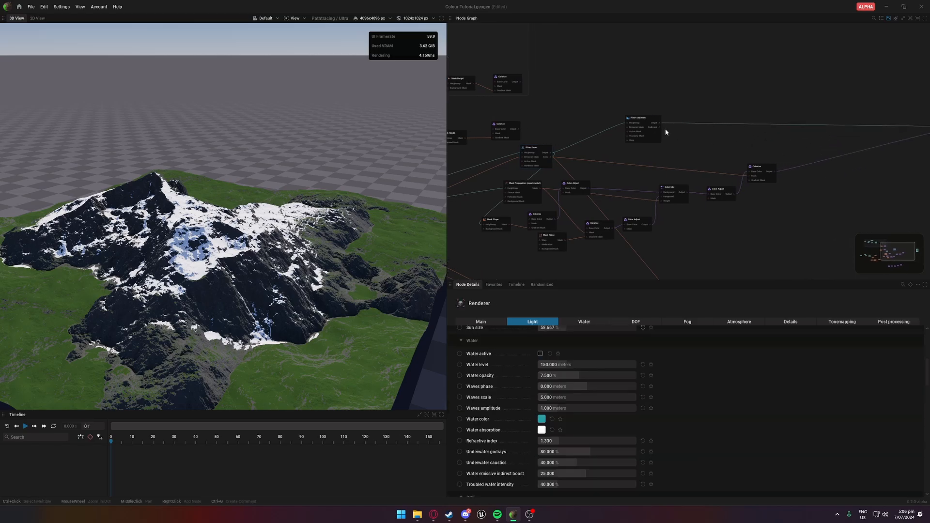
pyautogui.moveTo(759, 163); pyautogui.dragTo(640, 185, button='middle')
pyautogui.moveTo(652, 199); pyautogui.dragTo(675, 197)
pyautogui.moveTo(695, 228)
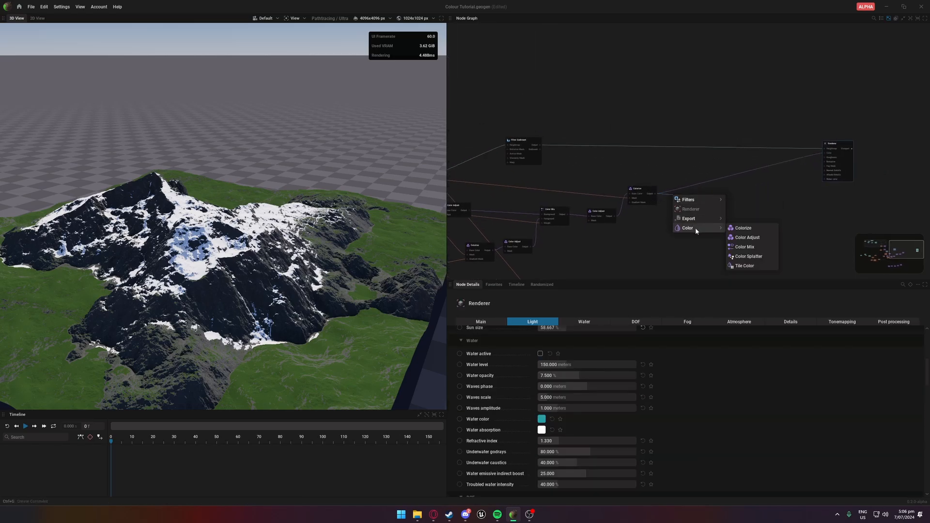
pyautogui.click(743, 230)
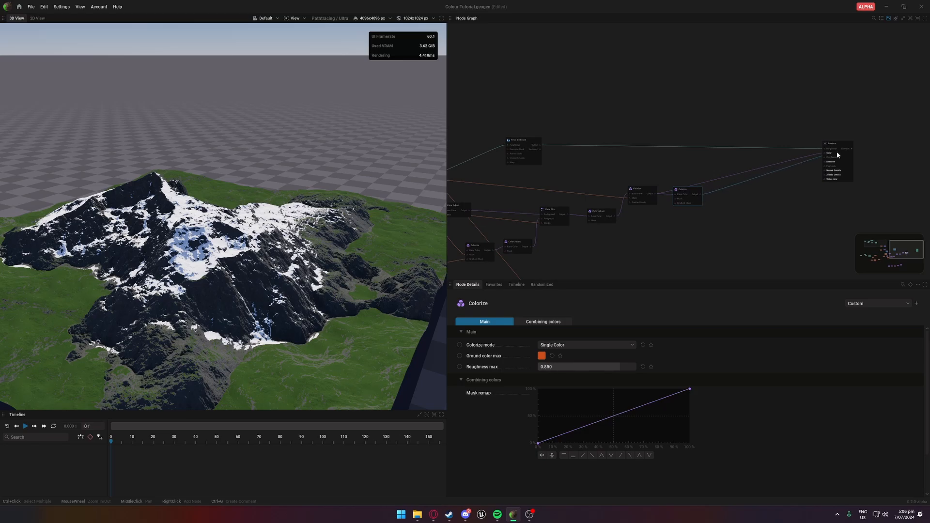
pyautogui.moveTo(831, 152); pyautogui.dragTo(827, 150)
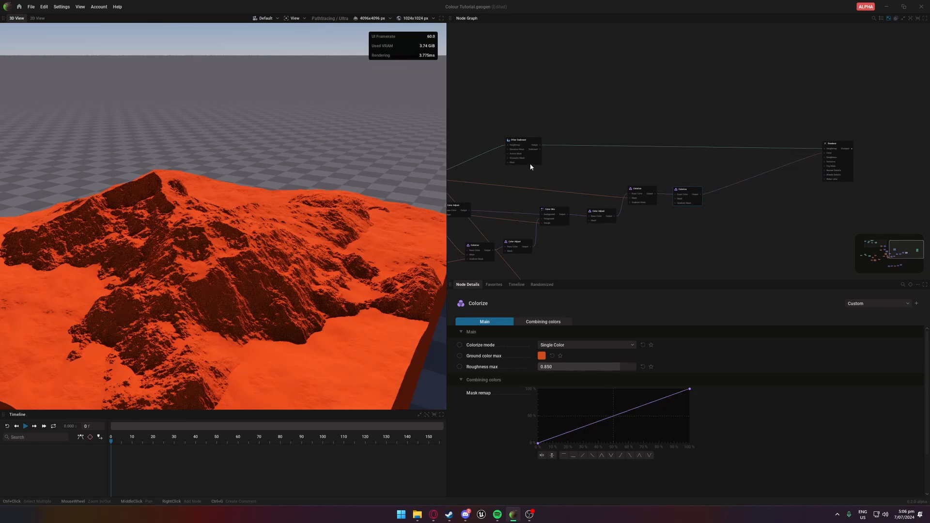
# Step: Preview the Filter Sediment node's Sediment output and feed it into the Mask input of the last Colorize node
pyautogui.click(536, 150)
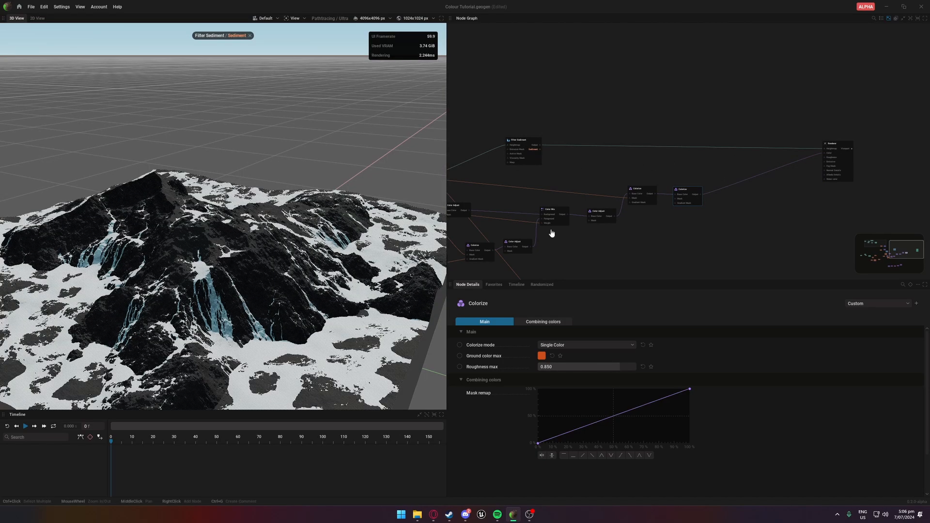
pyautogui.moveTo(540, 151); pyautogui.dragTo(677, 199)
pyautogui.scroll(-1, 515, 201)
pyautogui.click(250, 35)
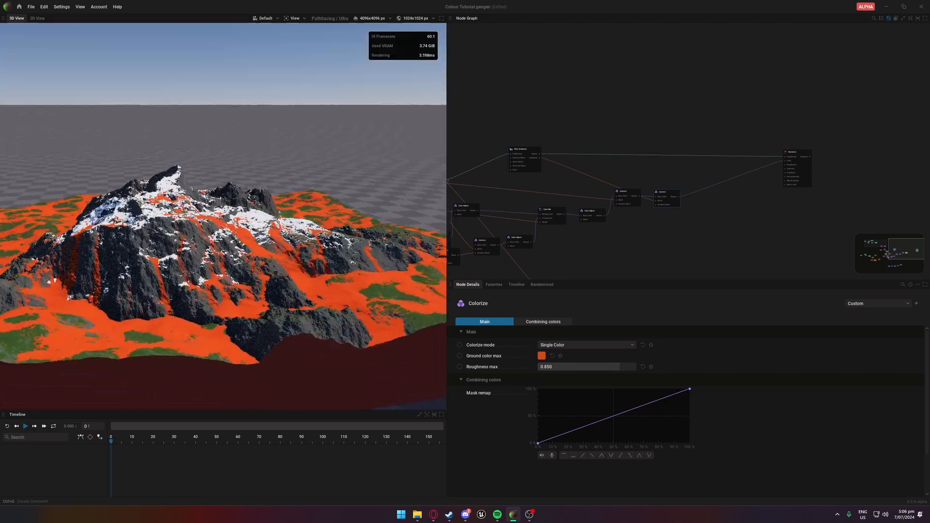
pyautogui.scroll(10, 297, 244)
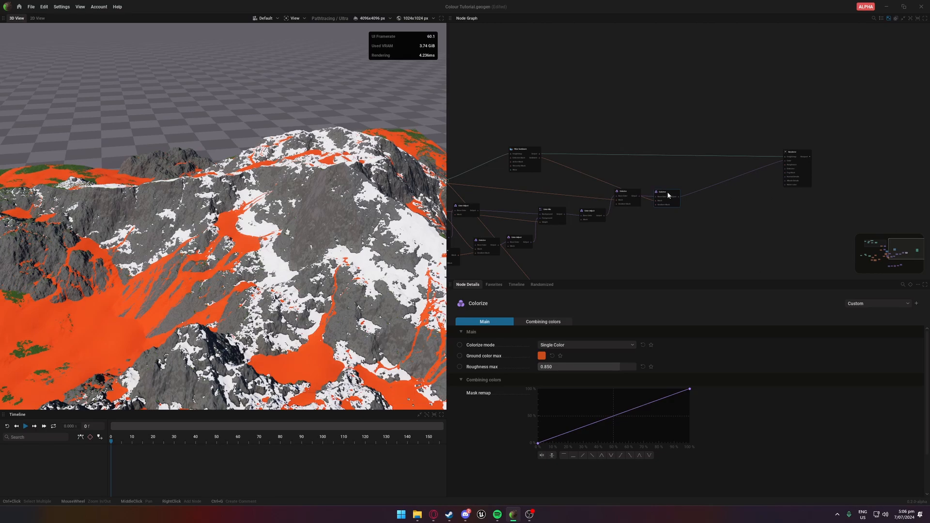
# Step: Delete the sediment Colorize node that sits directly before the Renderer
pyautogui.moveTo(479, 220); pyautogui.dragTo(609, 171, button='middle')
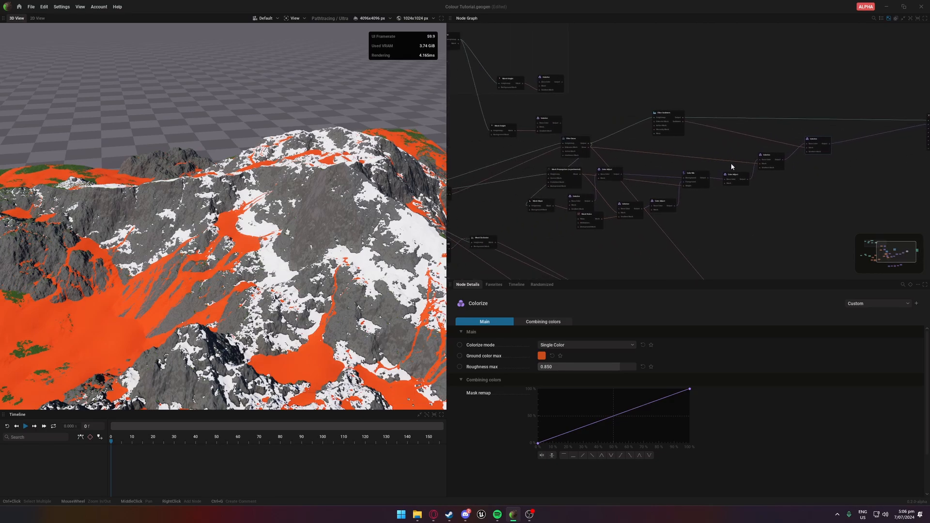
pyautogui.click(816, 142)
pyautogui.press('Delete')
# Step: Insert a Colorize node between the rock Color Adjust node and Color Mix's Background input, masked by the Filter Sediment node's Sediment output
pyautogui.scroll(2, 626, 181)
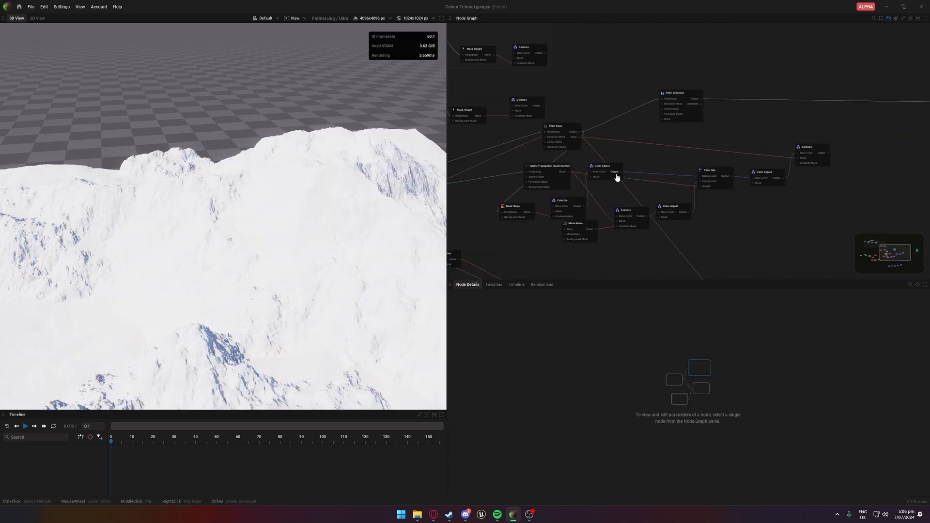
pyautogui.click(617, 177)
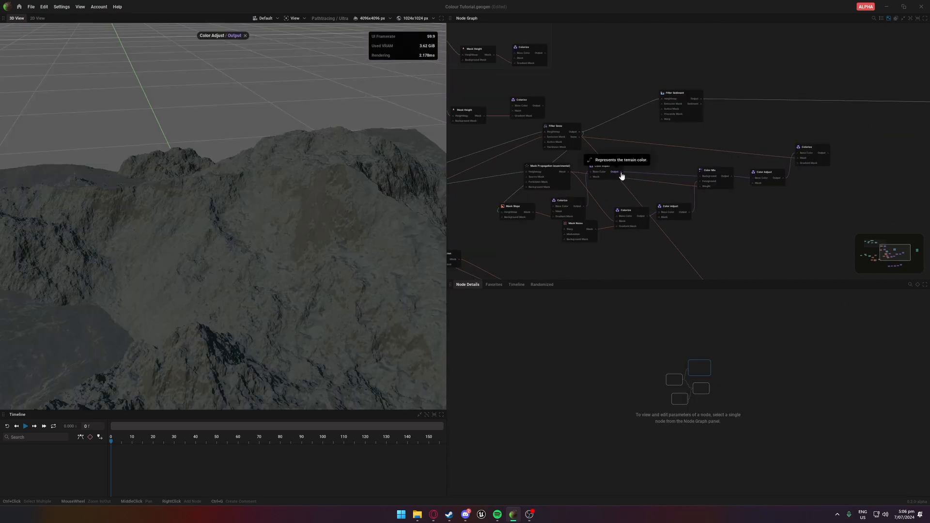
pyautogui.rightClick(631, 155)
pyautogui.moveTo(645, 192)
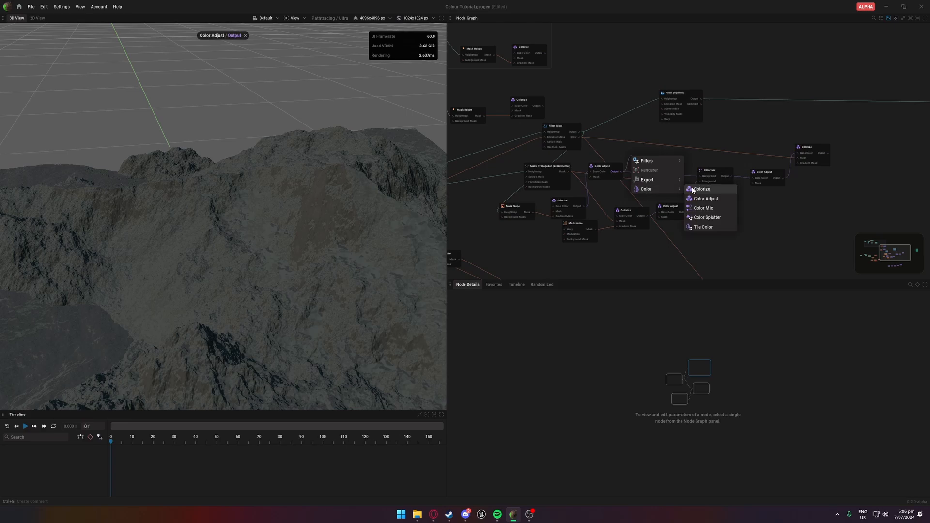
pyautogui.click(685, 186)
pyautogui.moveTo(666, 156); pyautogui.dragTo(700, 176)
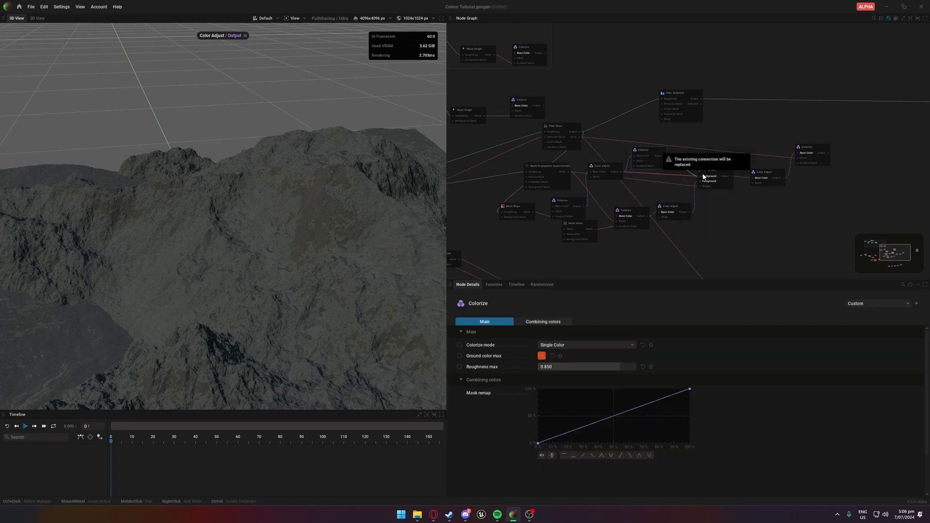
pyautogui.moveTo(701, 106); pyautogui.dragTo(643, 157)
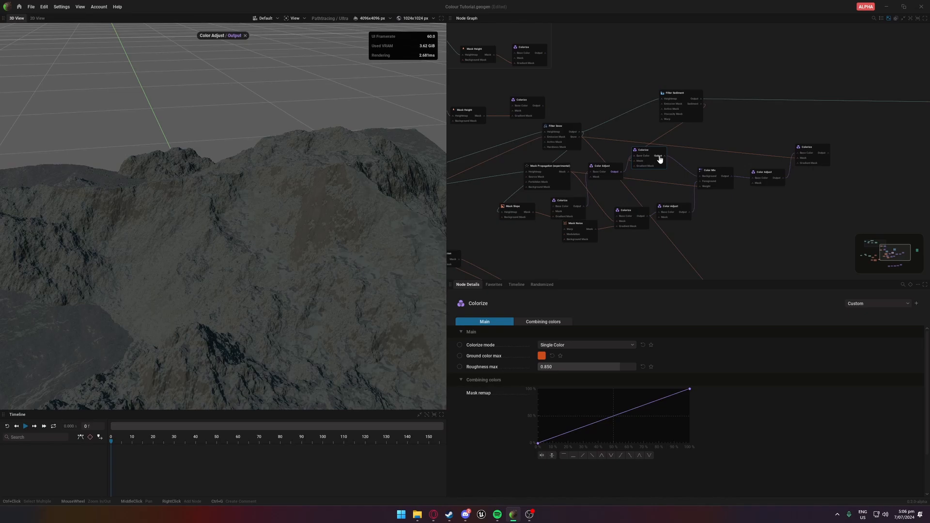
pyautogui.click(658, 155)
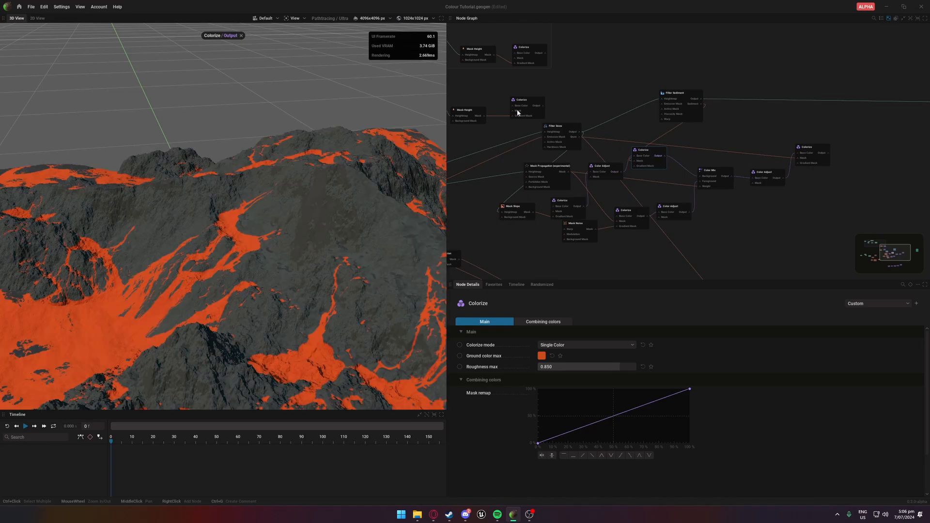
# Step: Change the sediment Colorize node's ground color to grey and close the node preview
pyautogui.click(541, 356)
pyautogui.moveTo(700, 372); pyautogui.dragTo(676, 382)
pyautogui.click(241, 36)
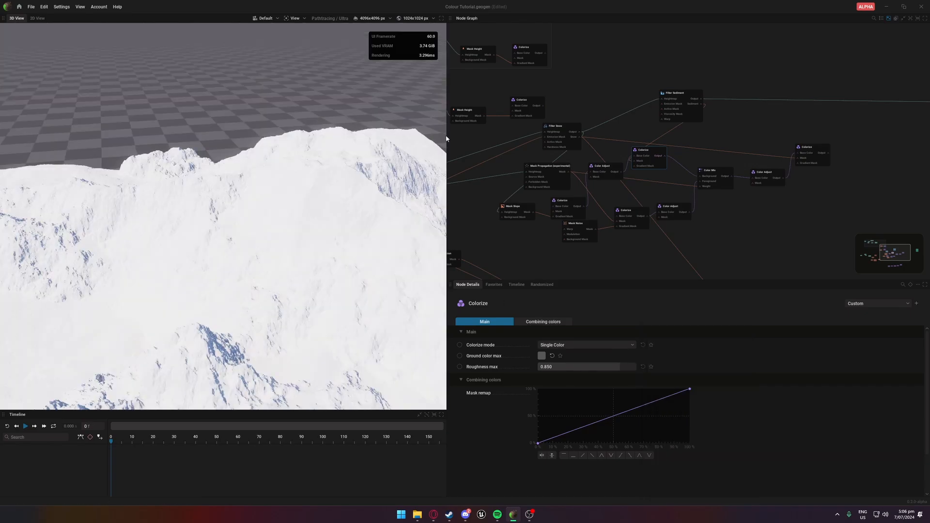
# Step: Reconnect the snow Colorize node's output to the Renderer's Color input and inspect the mountain
pyautogui.moveTo(858, 149); pyautogui.dragTo(633, 183, button='middle')
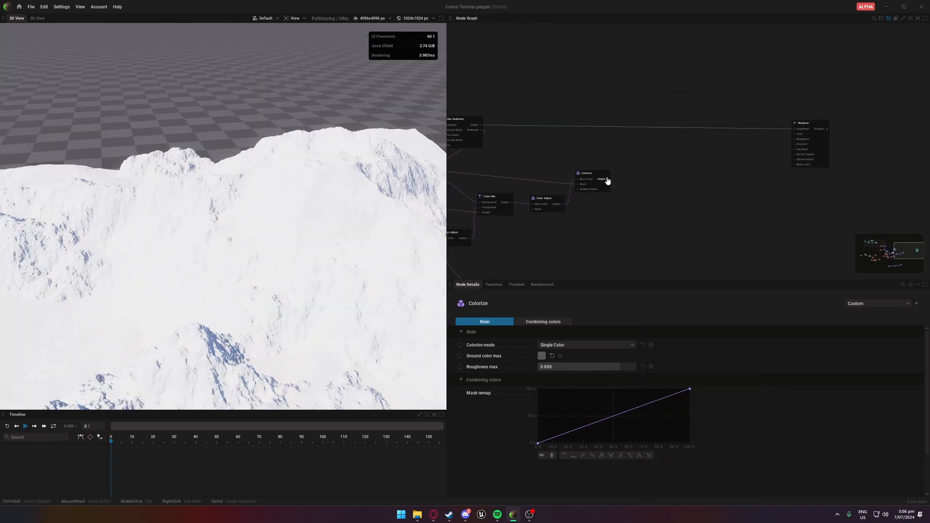
pyautogui.moveTo(607, 181); pyautogui.dragTo(795, 138)
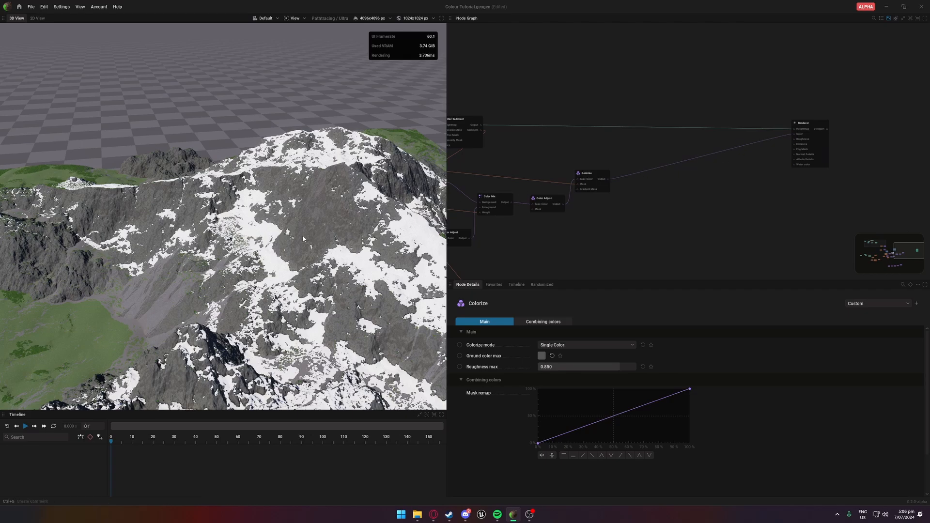
pyautogui.moveTo(160, 278); pyautogui.dragTo(295, 286)
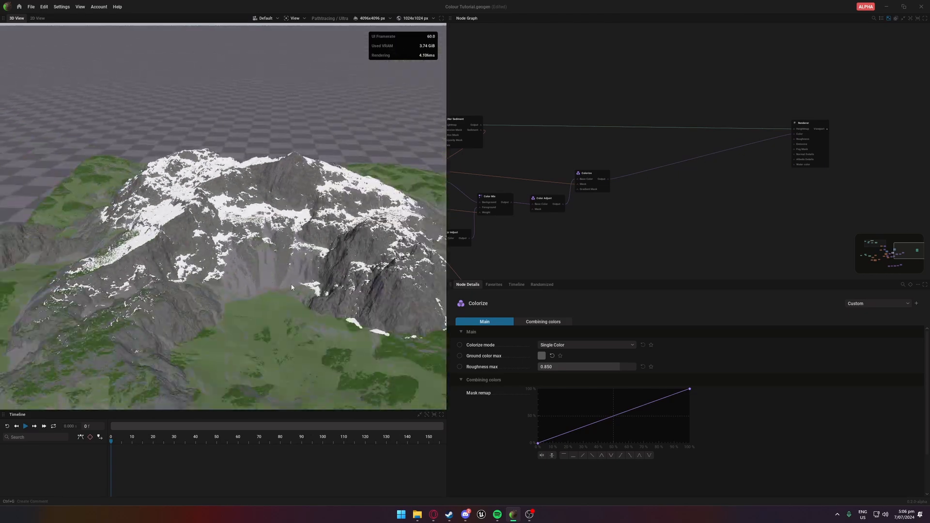
pyautogui.scroll(3, 306, 291)
pyautogui.scroll(-3, 306, 291)
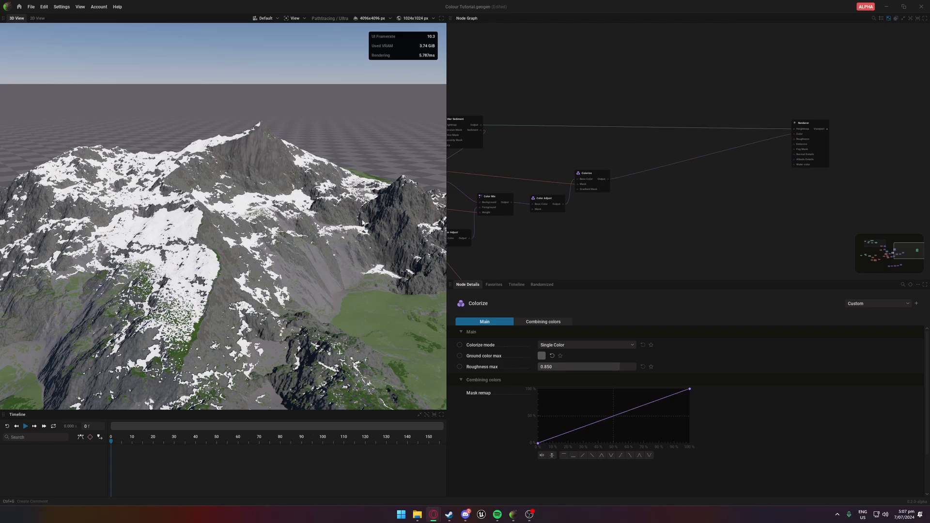
# Step: Switch the sediment Colorize node's mode to Color Gradient and inspect the sediment on the slopes
pyautogui.moveTo(606, 153); pyautogui.dragTo(834, 98, button='middle')
pyautogui.click(574, 146)
pyautogui.click(614, 139)
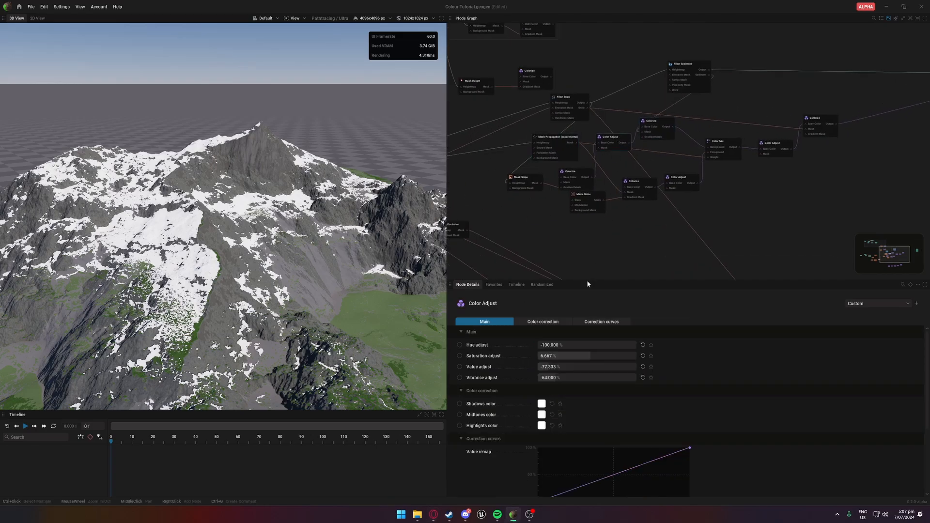
pyautogui.click(646, 139)
pyautogui.click(574, 356)
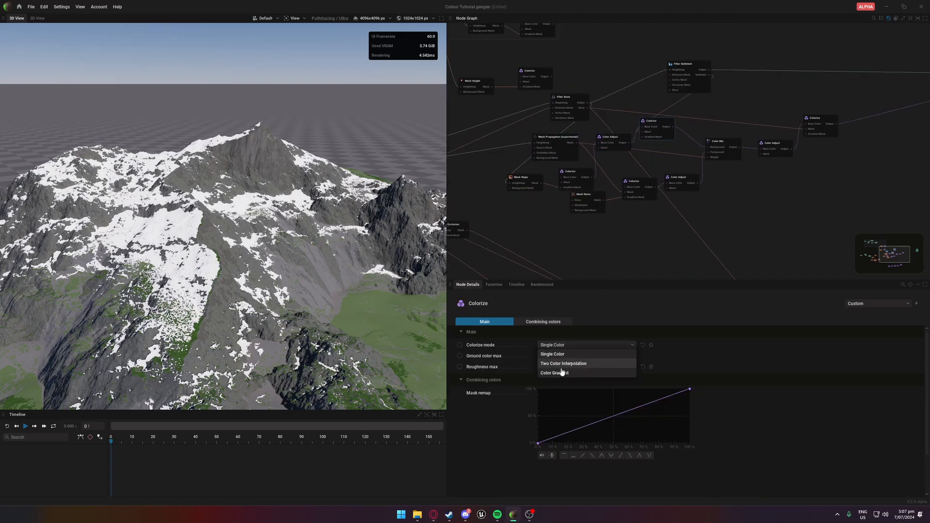
pyautogui.click(562, 373)
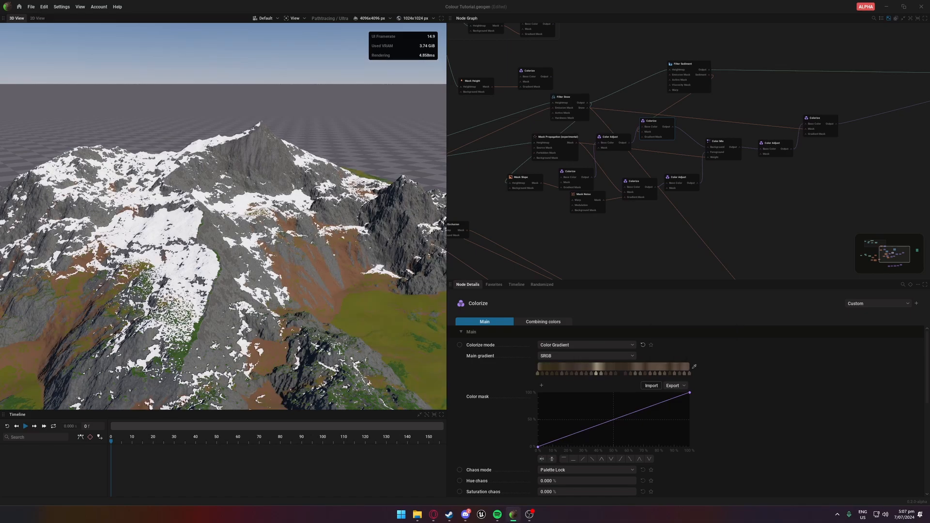
pyautogui.moveTo(213, 218); pyautogui.dragTo(271, 221)
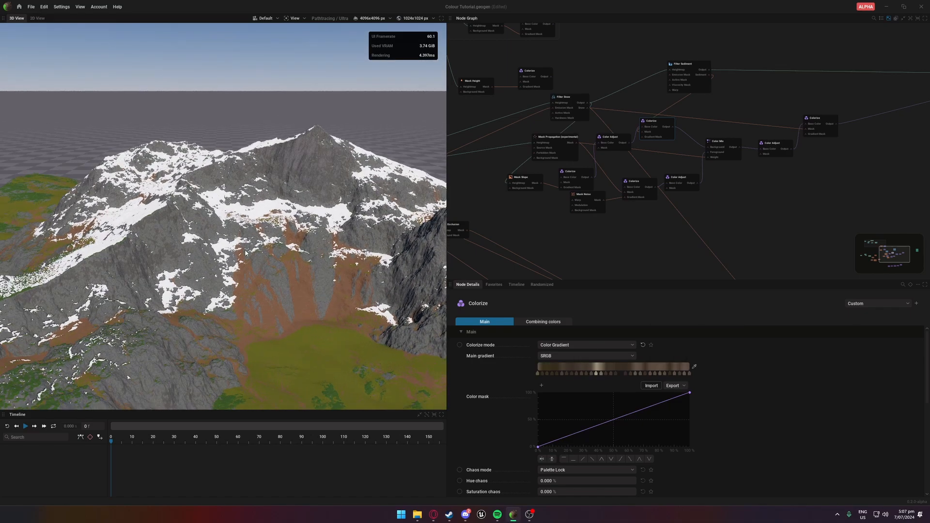
pyautogui.scroll(5, 223, 218)
pyautogui.scroll(-5, 388, 277)
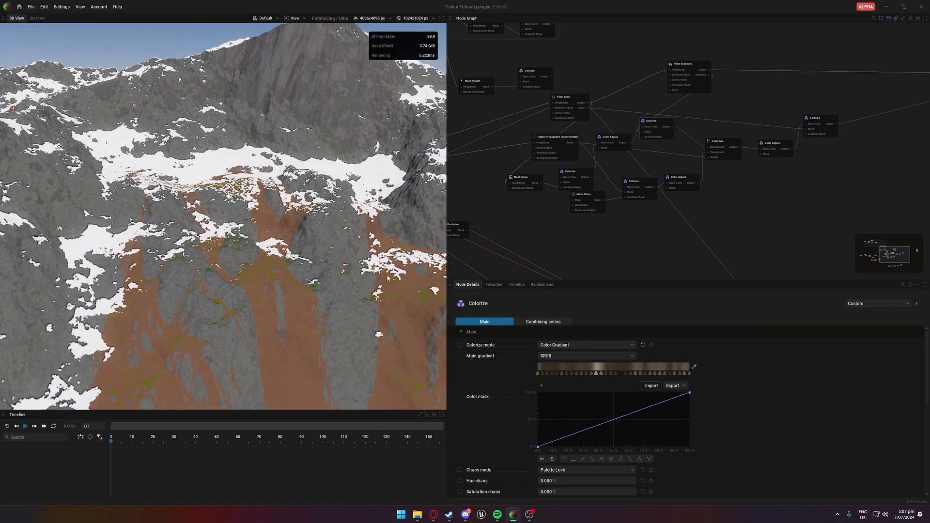
# Step: Try a Mask Noise node as the Gradient Mask of the sediment Colorize node, and delete it again
pyautogui.scroll(2, 614, 140)
pyautogui.rightClick(632, 176)
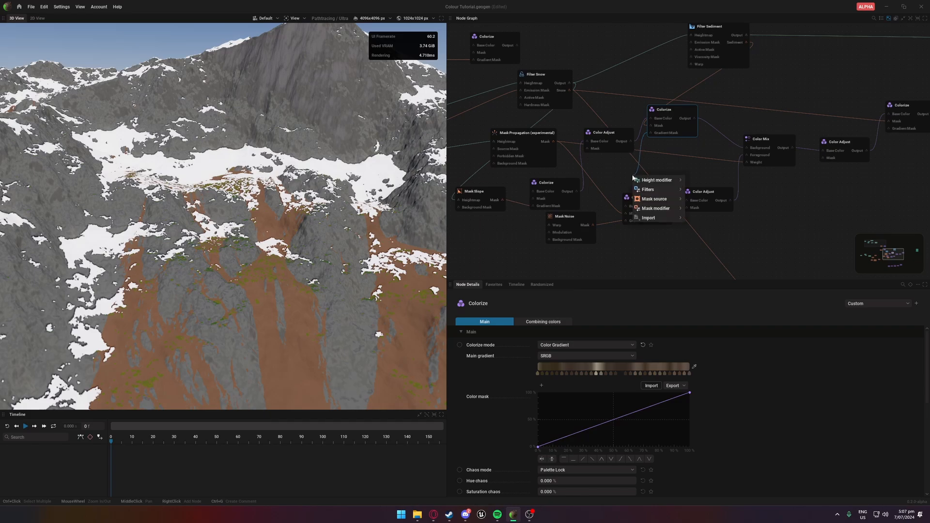
pyautogui.moveTo(651, 201)
pyautogui.click(706, 208)
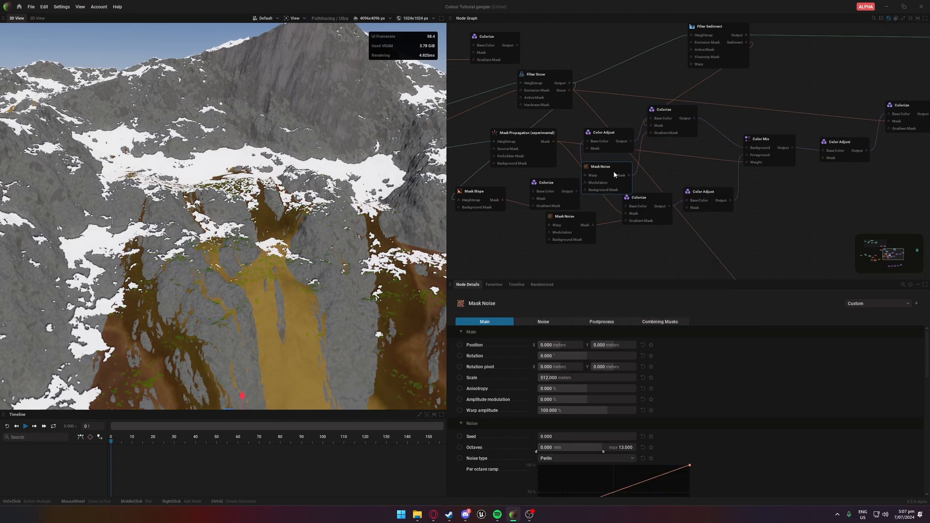
pyautogui.moveTo(613, 172); pyautogui.dragTo(617, 167)
pyautogui.press('Delete')
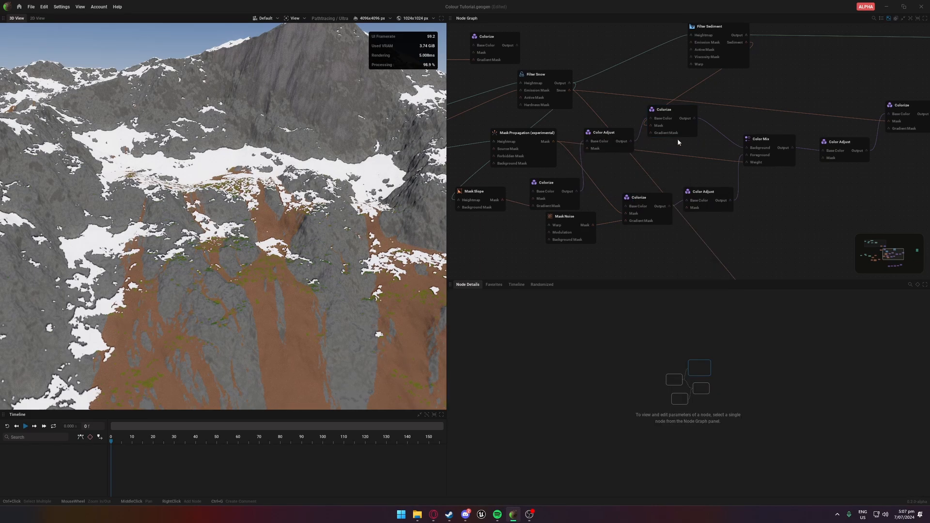
# Step: Add a Mask Cavity node to the sediment Colorize node's Gradient Mask and feed its Heightmap from the Filter Sediment node's Output
pyautogui.moveTo(662, 109); pyautogui.dragTo(715, 103)
pyautogui.rightClick(665, 111)
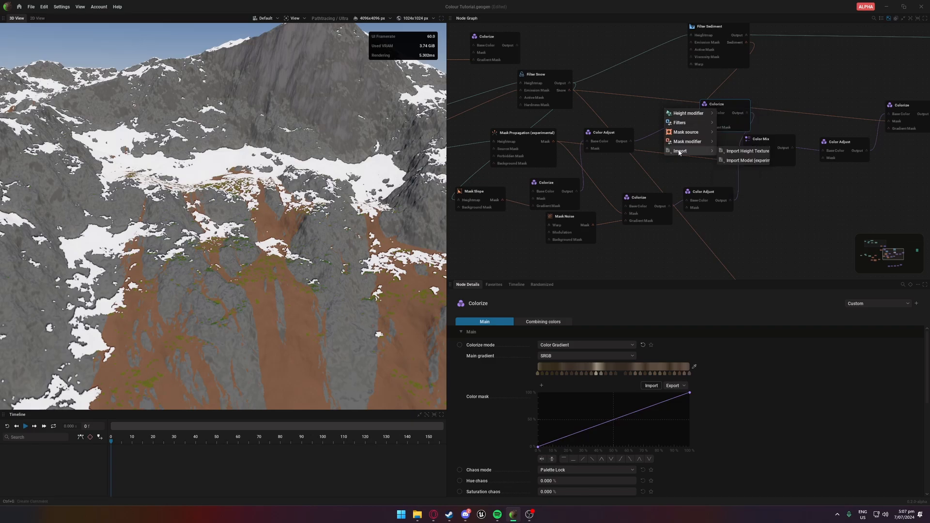
pyautogui.moveTo(686, 132)
pyautogui.click(746, 170)
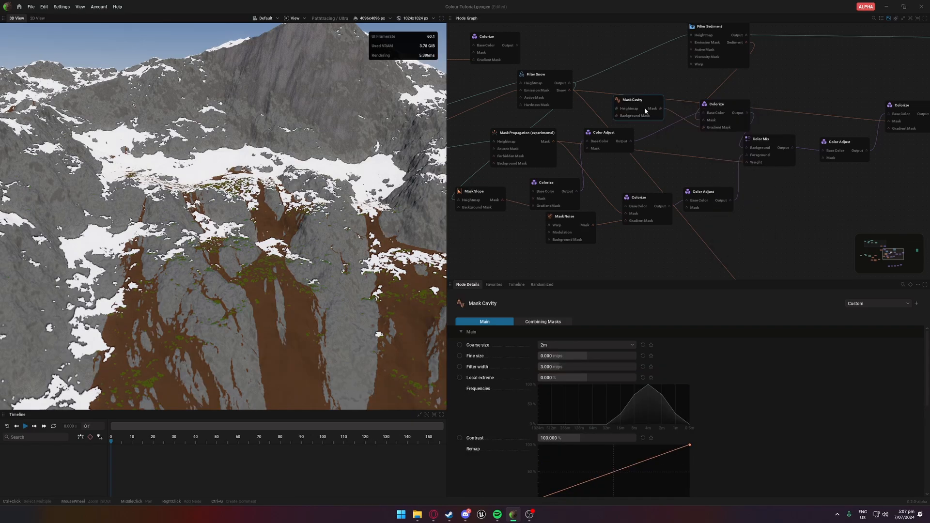
pyautogui.moveTo(641, 82); pyautogui.dragTo(630, 121, button='middle')
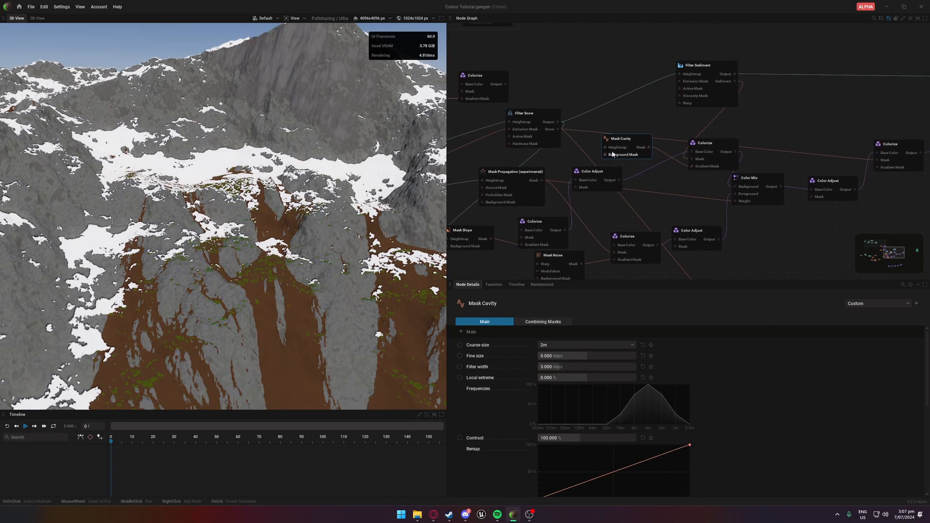
pyautogui.moveTo(605, 147); pyautogui.dragTo(734, 74)
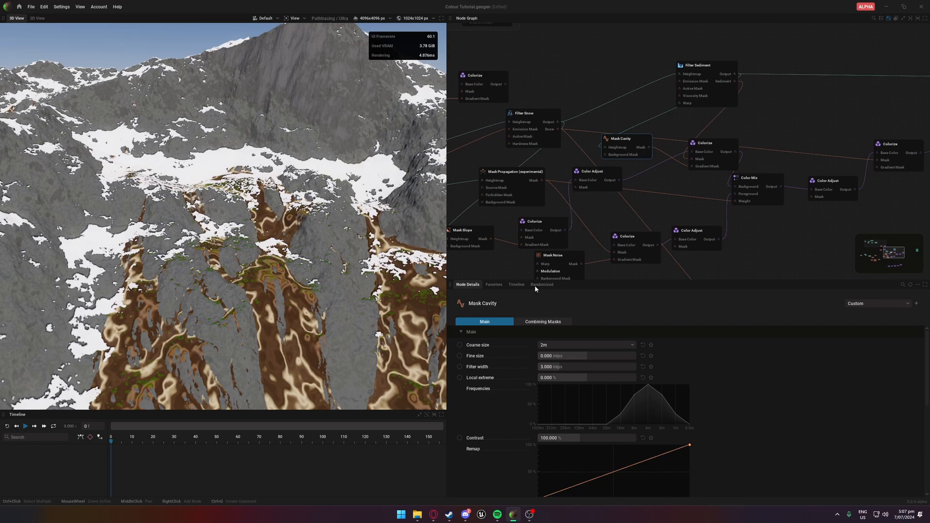
# Step: Set the Mask Cavity's coarse size to 128m, fine size to 3.633 mips and filter width to 9.160 mips
pyautogui.click(586, 345)
pyautogui.click(581, 221)
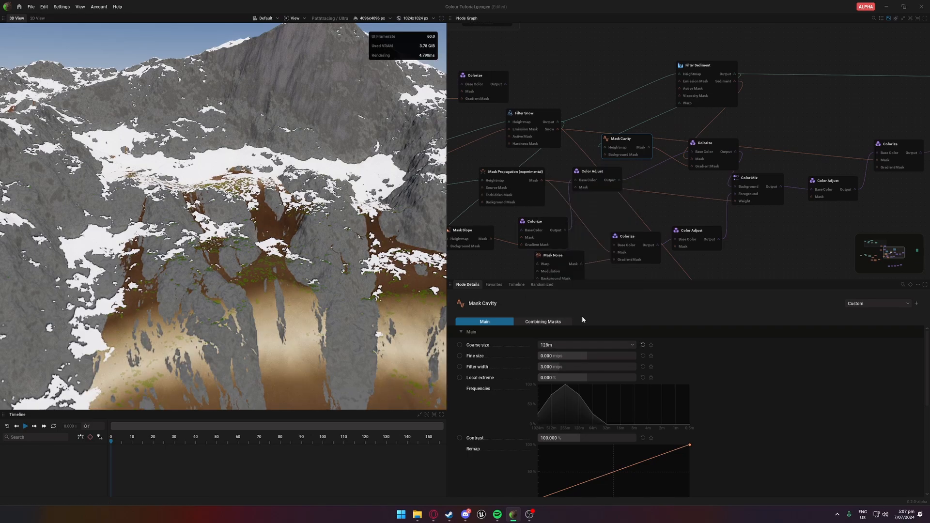
pyautogui.moveTo(577, 356); pyautogui.dragTo(622, 356)
pyautogui.moveTo(560, 368); pyautogui.dragTo(627, 368)
pyautogui.scroll(-5, 317, 272)
pyautogui.moveTo(339, 271); pyautogui.dragTo(330, 310, button='middle')
pyautogui.scroll(4, 330, 310)
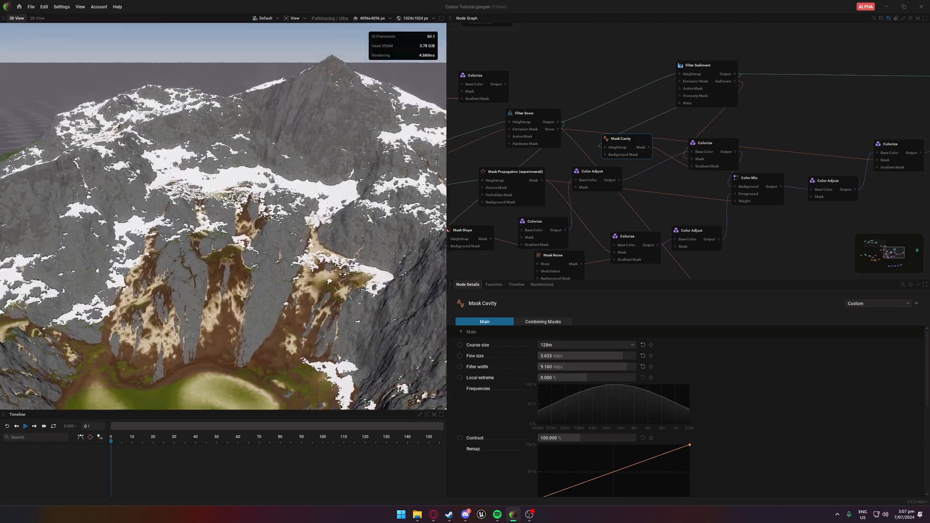
# Step: Set the Mask Cavity's coarse size to 512m and check the sediment colours across the mountain
pyautogui.click(575, 345)
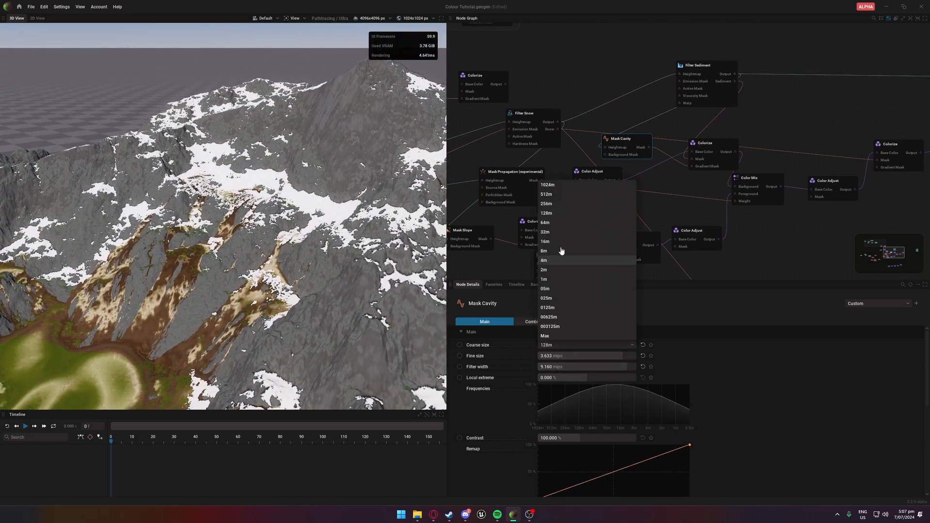
pyautogui.click(557, 195)
pyautogui.scroll(-5, 256, 297)
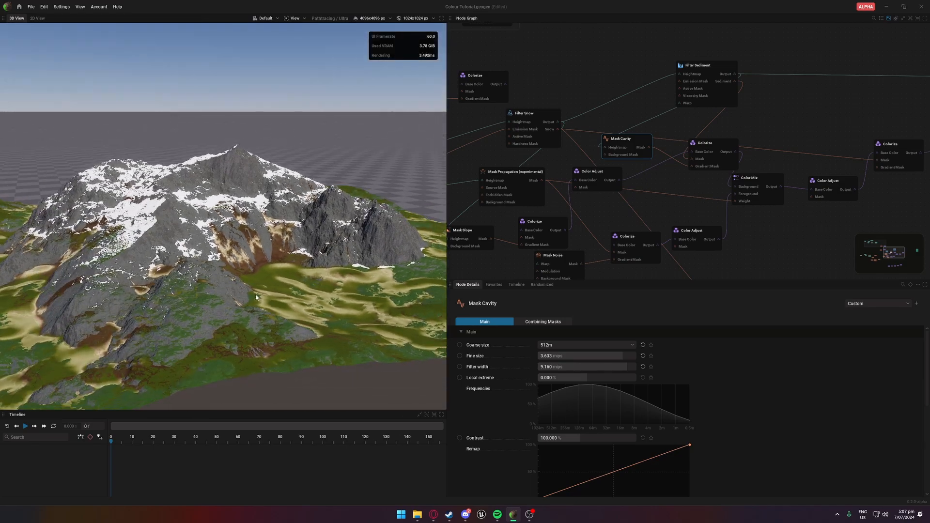
pyautogui.scroll(-3, 256, 297)
pyautogui.moveTo(256, 297); pyautogui.dragTo(179, 293, button='middle')
pyautogui.scroll(6, 259, 329)
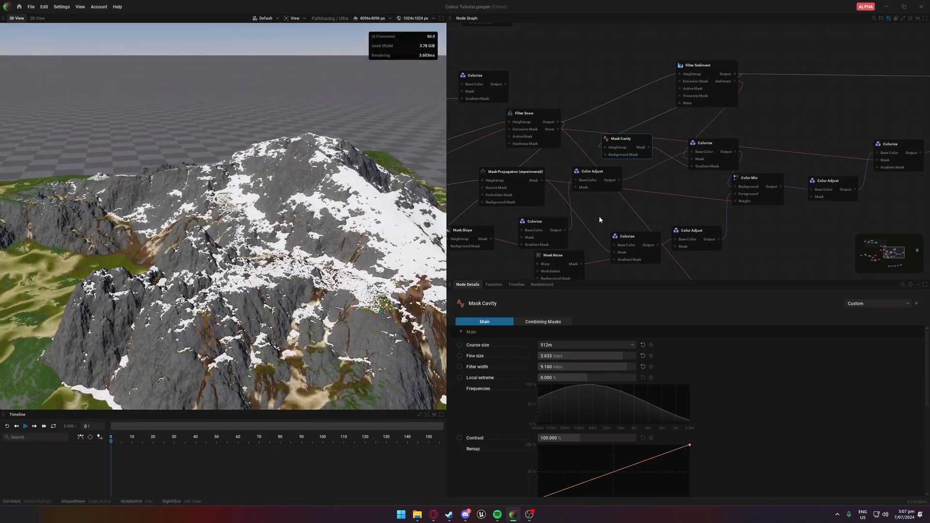
# Step: Preview the Color Mix node's output to examine how the sediment gradient blends with the rock and vegetation
pyautogui.click(714, 148)
pyautogui.scroll(-1, 691, 176)
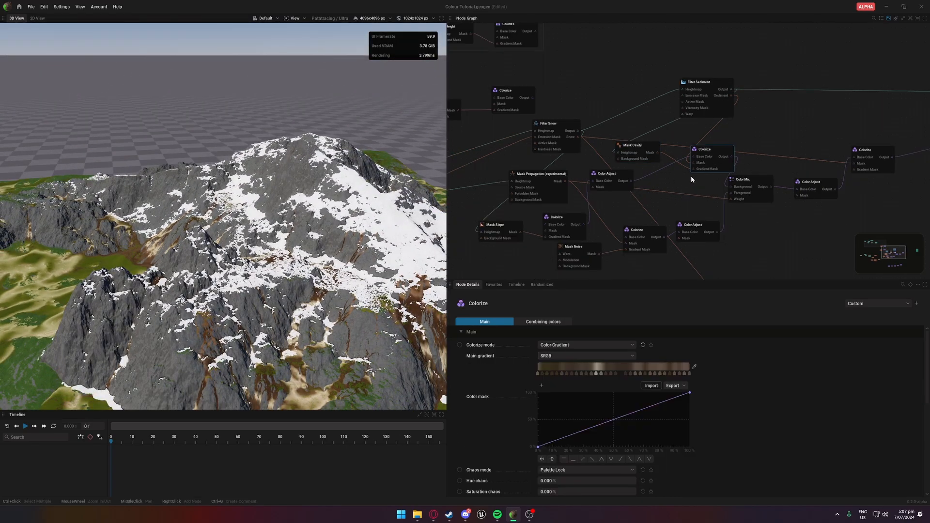
pyautogui.click(754, 179)
pyautogui.click(762, 186)
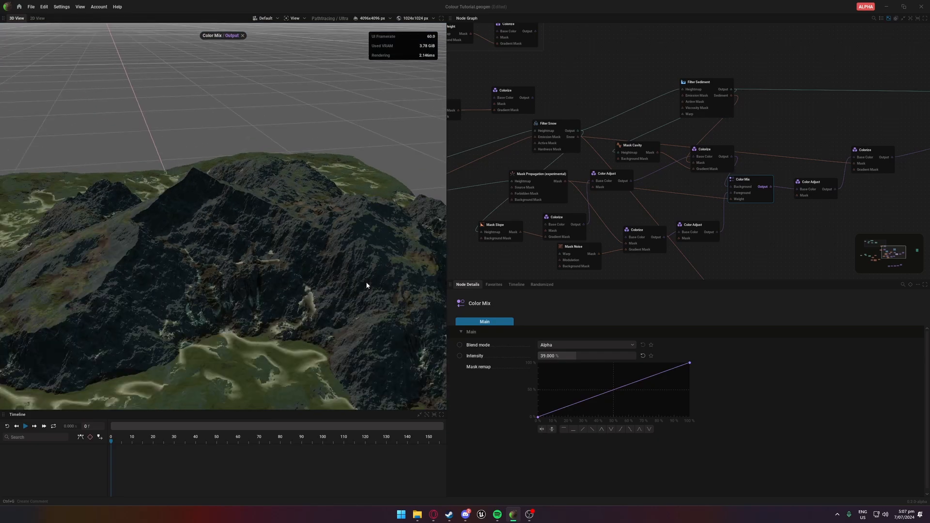
pyautogui.scroll(-4, 366, 285)
pyautogui.moveTo(366, 285); pyautogui.dragTo(272, 264, button='middle')
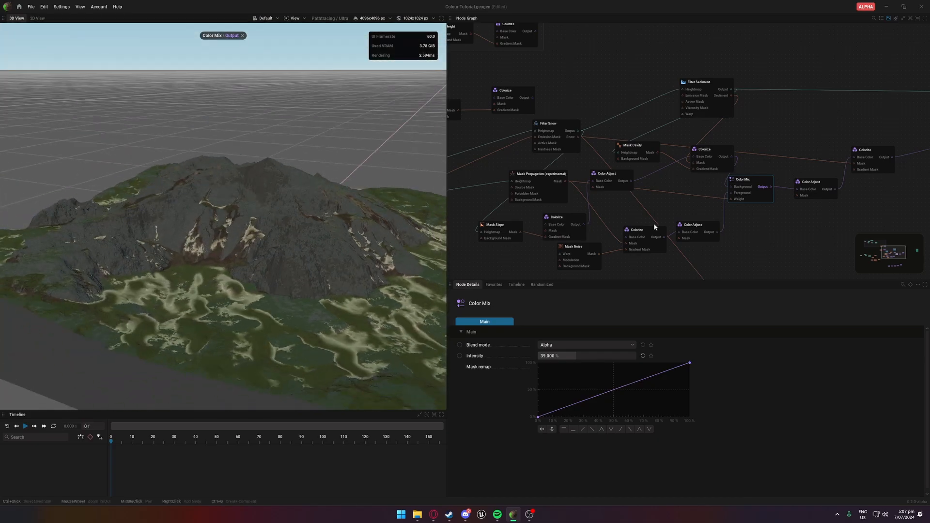
# Step: Try the Multiply, Screen and Difference blend modes on the Color Mix node
pyautogui.click(548, 345)
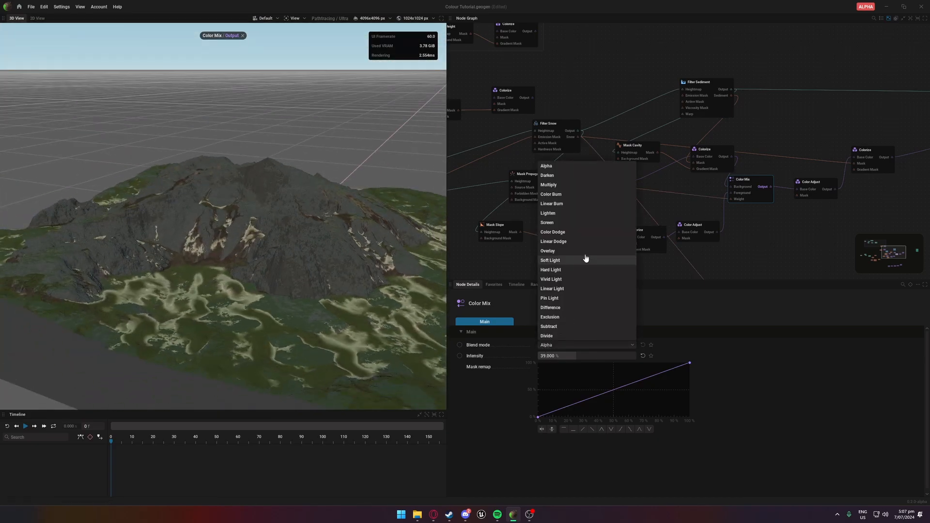
pyautogui.click(563, 185)
pyautogui.click(556, 345)
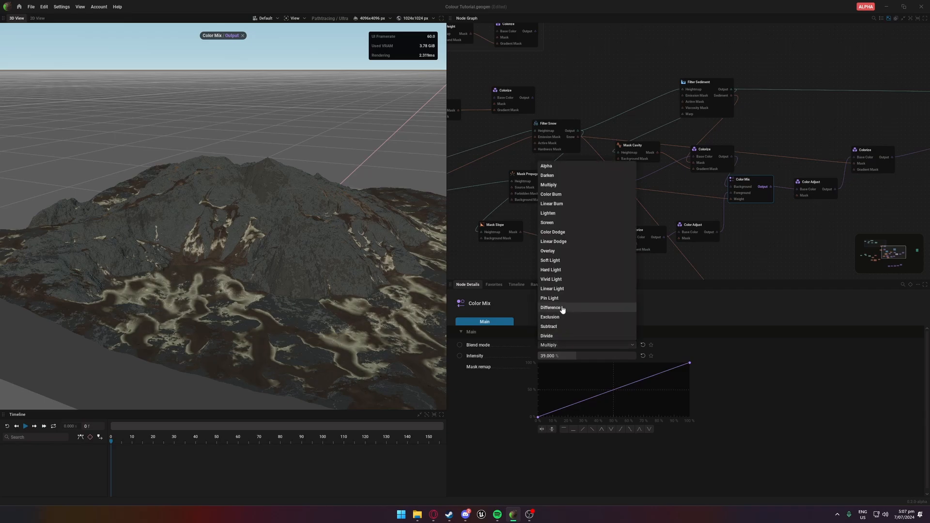
pyautogui.click(553, 224)
pyautogui.click(563, 344)
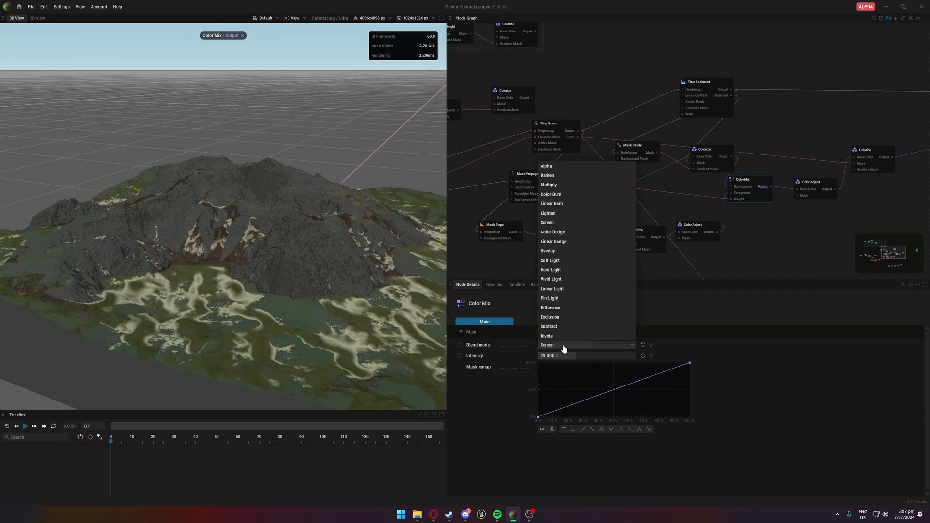
pyautogui.click(555, 305)
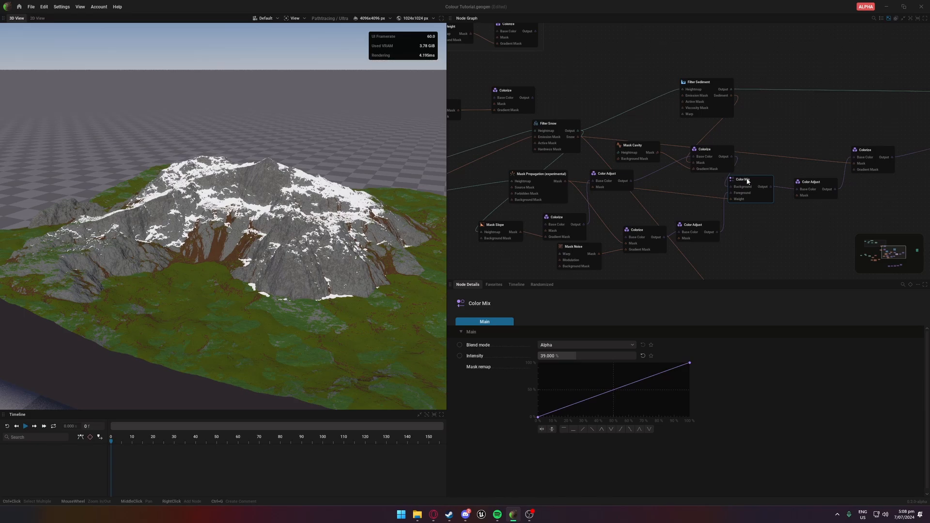
# Step: Examine the snow, rock, sediment and vegetation colours across the mountain from several angles
pyautogui.scroll(4, 252, 223)
pyautogui.moveTo(252, 223); pyautogui.dragTo(329, 246)
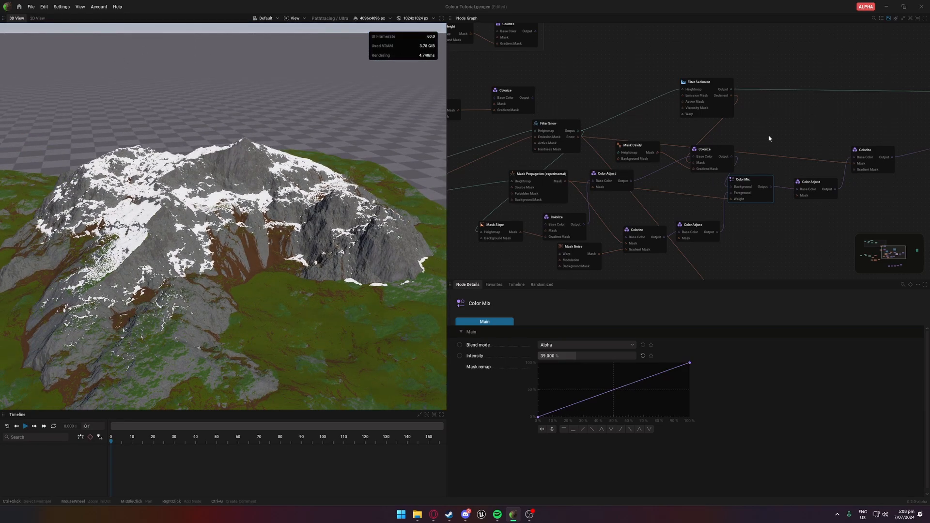
pyautogui.scroll(5, 238, 262)
pyautogui.scroll(-5, 238, 262)
pyautogui.moveTo(239, 261); pyautogui.dragTo(92, 261)
pyautogui.scroll(3, 239, 261)
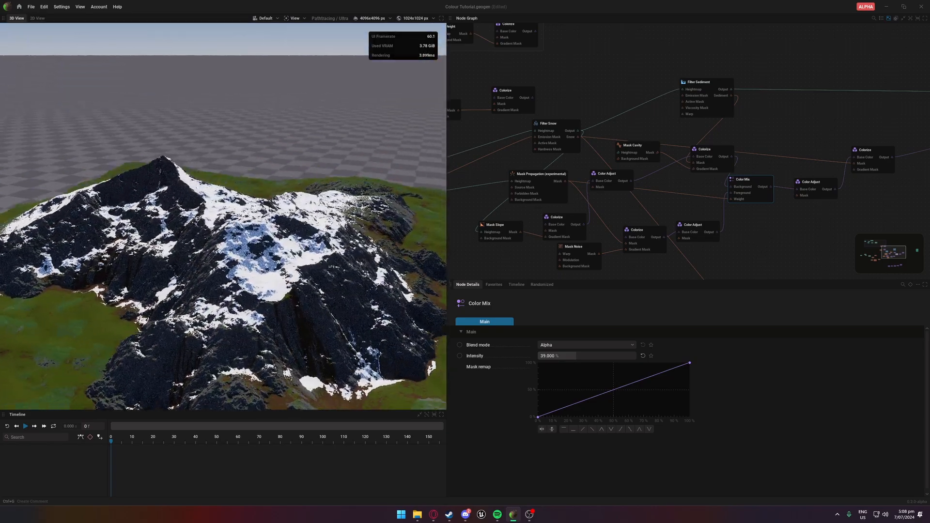
pyautogui.moveTo(271, 254); pyautogui.dragTo(298, 254)
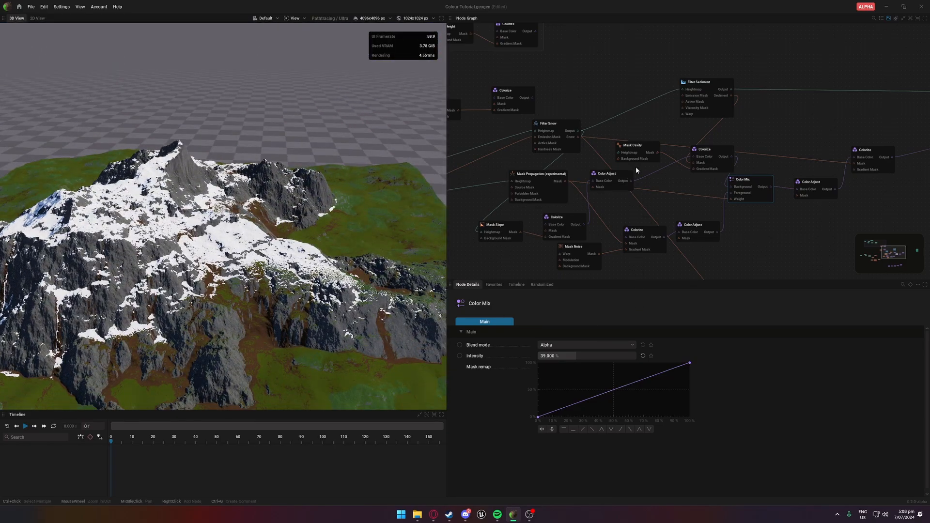
# Step: Try adjusting the upper end point of the sediment Colorize node's color mask curve and inspect the mountain
pyautogui.click(715, 148)
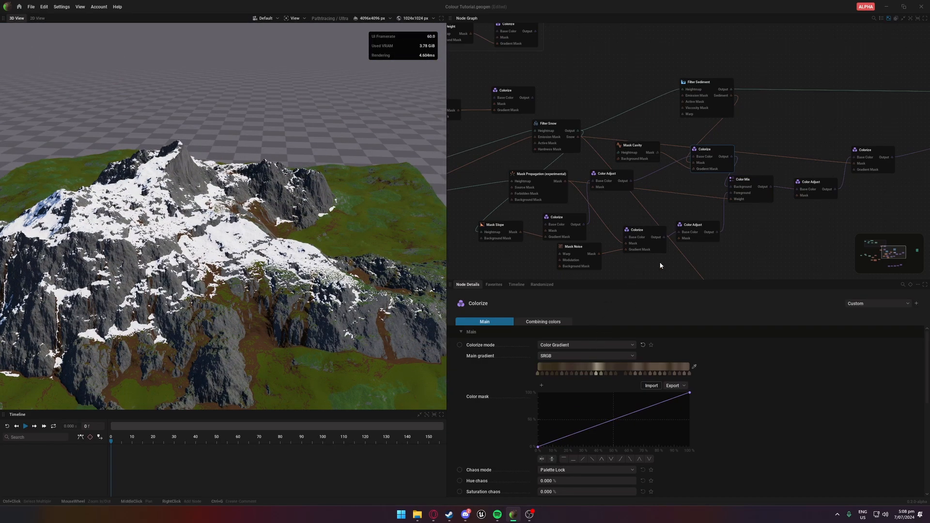
pyautogui.moveTo(692, 400)
pyautogui.mouseDown()
pyautogui.moveTo(712, 455)
pyautogui.moveTo(706, 405)
pyautogui.moveTo(630, 385)
pyautogui.moveTo(595, 390)
pyautogui.moveTo(678, 356)
pyautogui.moveTo(690, 390)
pyautogui.mouseUp()
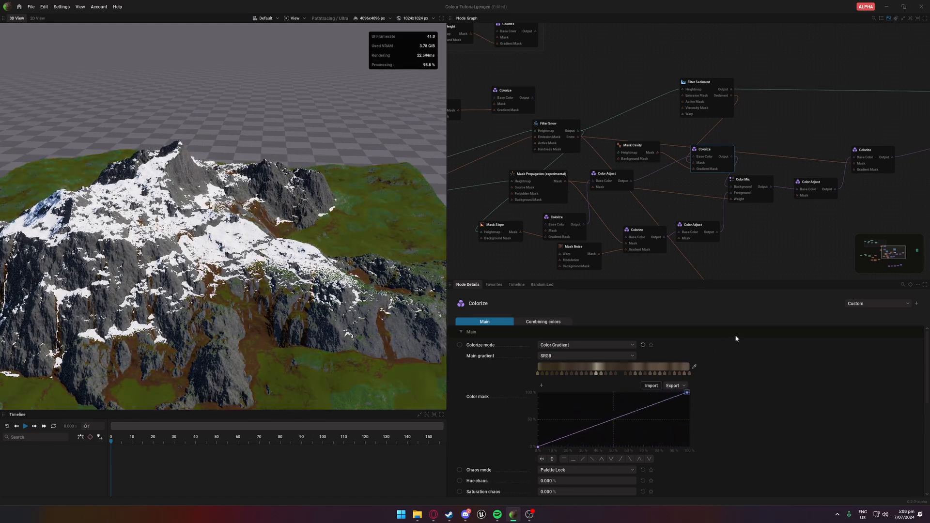
pyautogui.scroll(-5, 307, 283)
pyautogui.moveTo(307, 283); pyautogui.dragTo(277, 262)
pyautogui.scroll(4, 284, 267)
pyautogui.scroll(3, 291, 266)
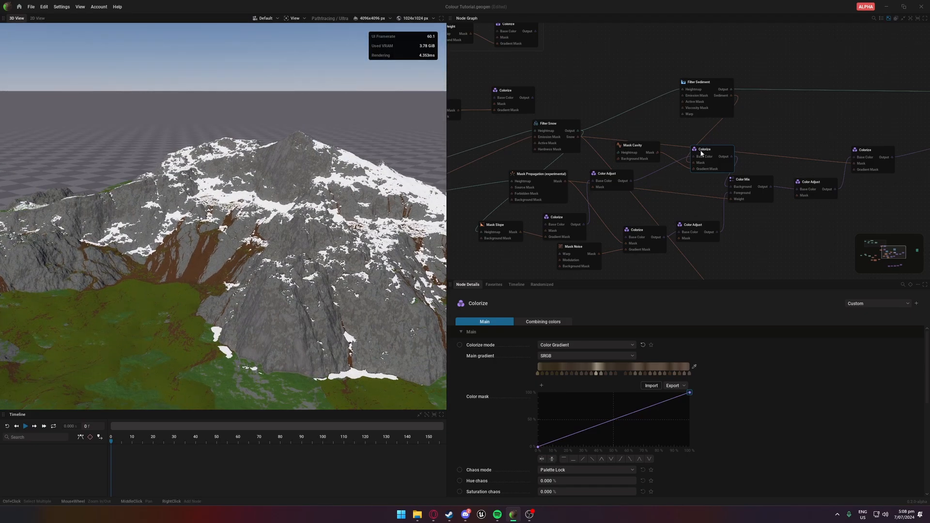
# Step: Delete the sediment Colorize node and connect the rock Color Adjust output to the Color Mix Background
pyautogui.press('Delete')
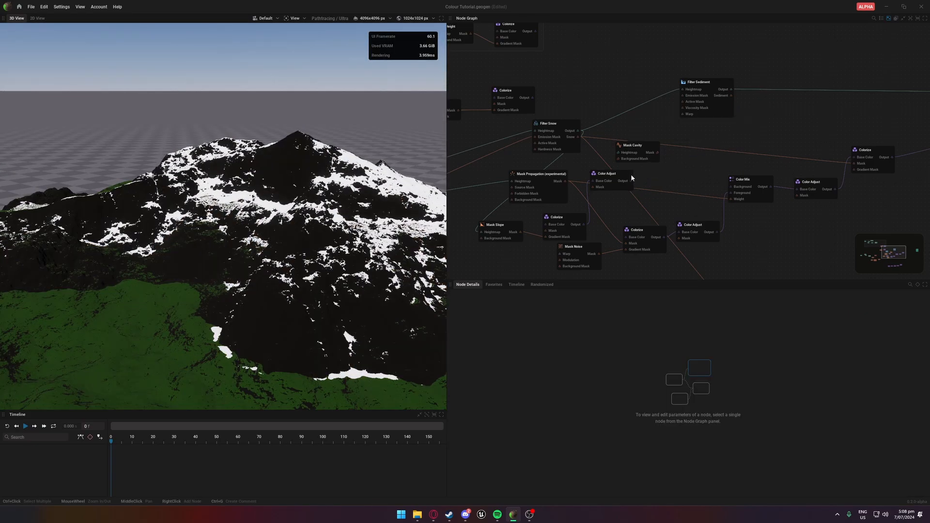
pyautogui.moveTo(630, 181); pyautogui.dragTo(744, 187)
pyautogui.scroll(-5, 306, 264)
pyautogui.moveTo(306, 265); pyautogui.dragTo(373, 296)
pyautogui.scroll(6, 306, 265)
pyautogui.moveTo(306, 265); pyautogui.dragTo(328, 272)
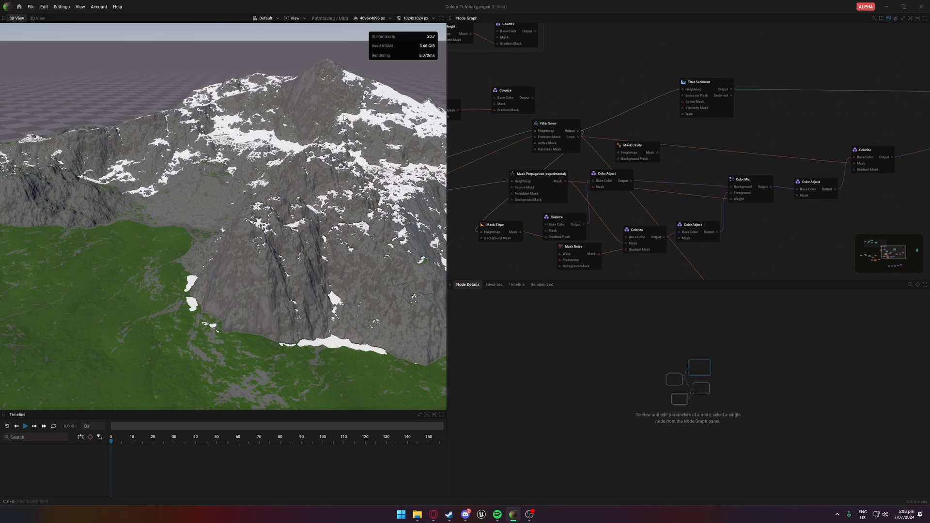
pyautogui.click(600, 177)
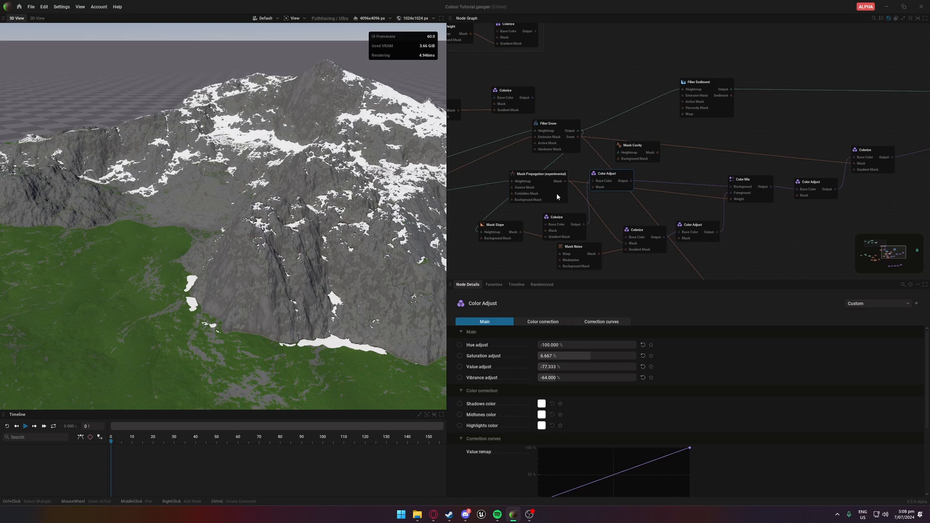
# Step: Launch Gaea and start a project from the Landscape template
pyautogui.press('super')
pyautogui.write('va')
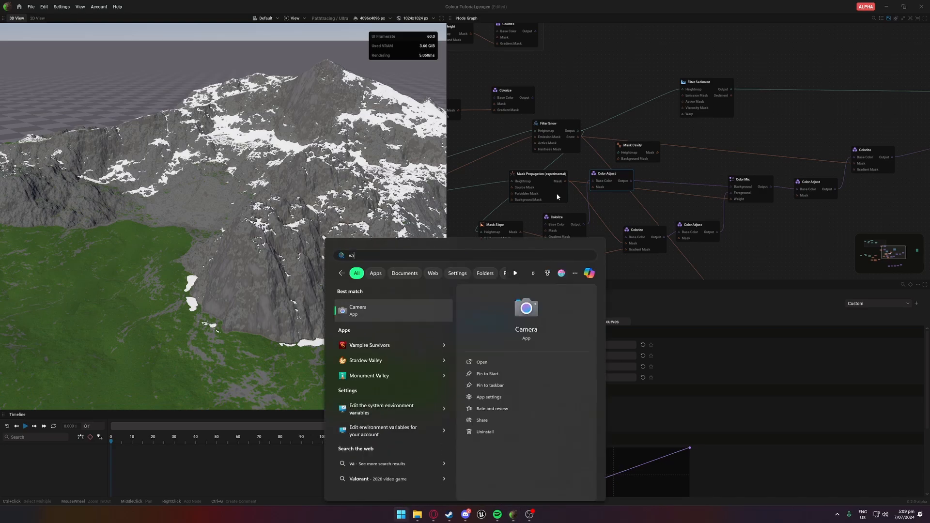
pyautogui.press('BackSpace')
pyautogui.press('BackSpace')
pyautogui.write('gaea')
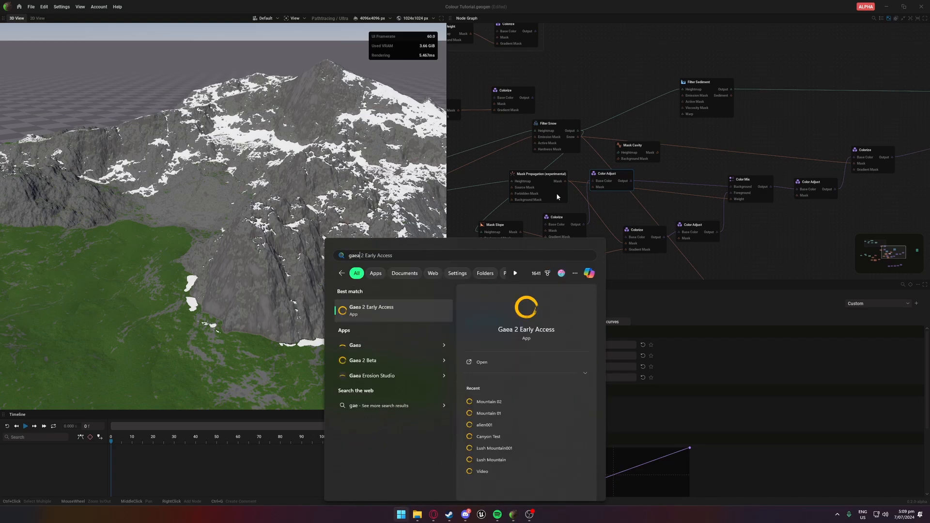
pyautogui.press('Return')
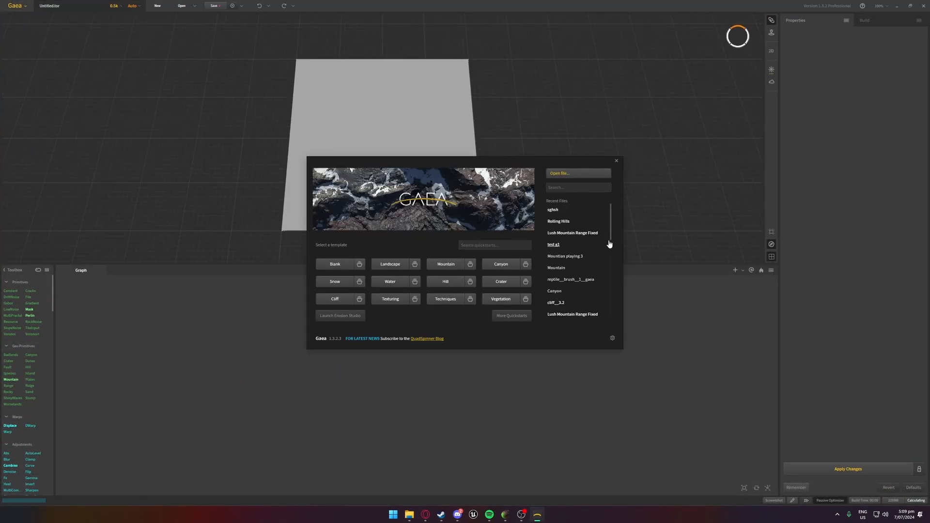
pyautogui.click(383, 268)
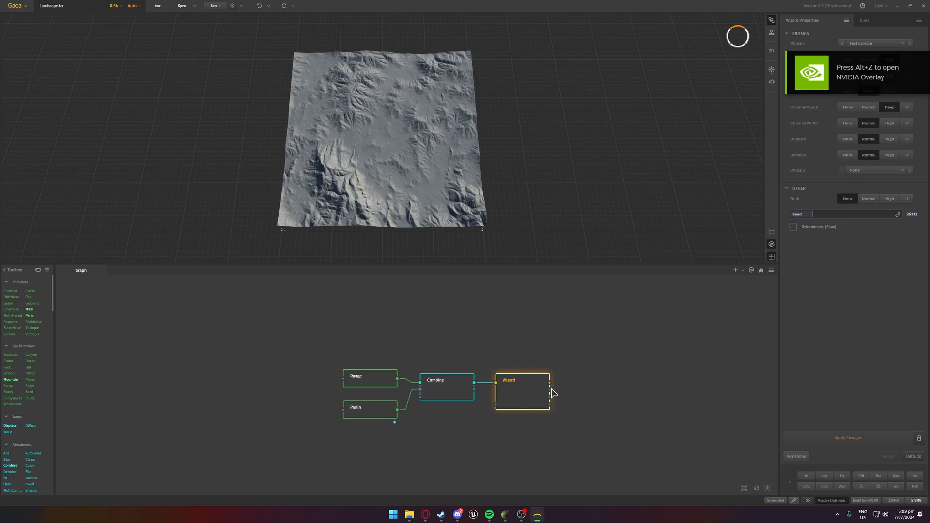
# Step: Add a SatMaps node fed by the Wizard node's output and view the coloured terrain up close
pyautogui.moveTo(550, 383); pyautogui.dragTo(637, 377)
pyautogui.write('sat')
pyautogui.click(632, 371)
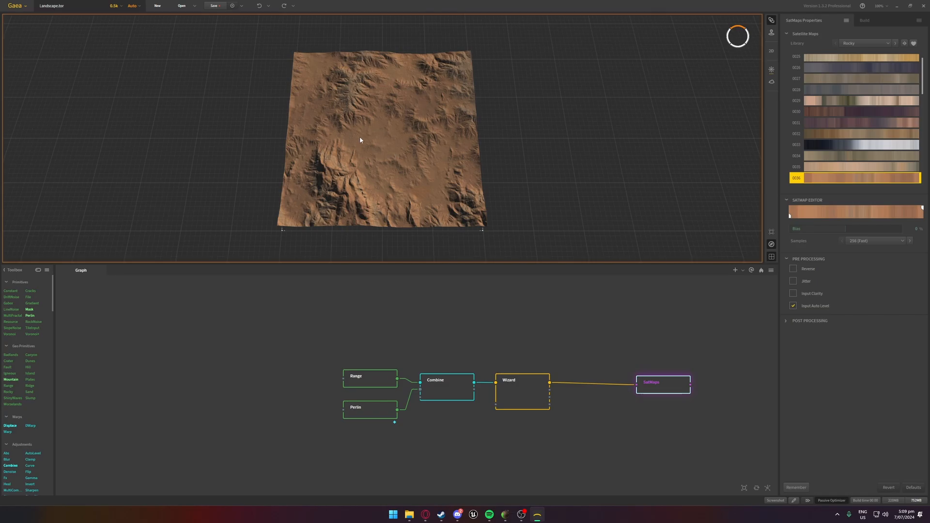
pyautogui.moveTo(419, 154); pyautogui.dragTo(353, 118)
pyautogui.scroll(5, 353, 104)
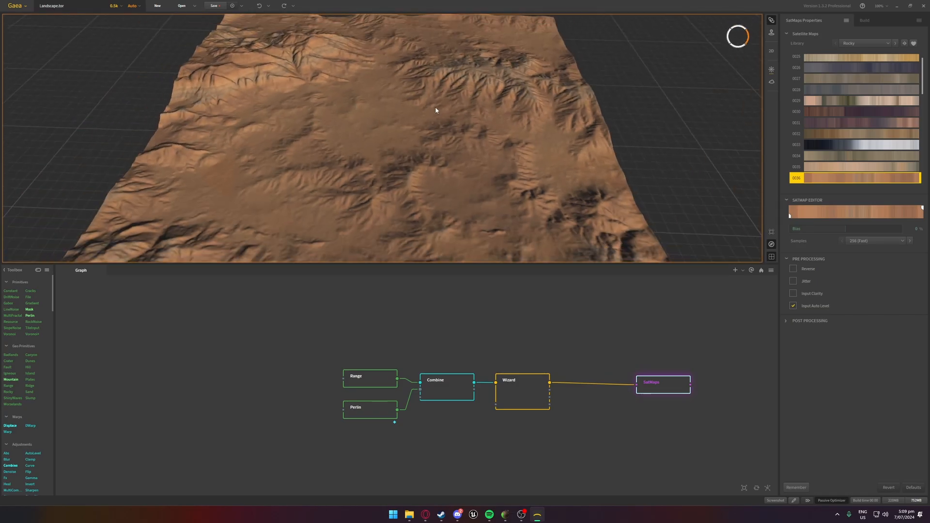
# Step: Try several gradients from the Rocky library on the SatMaps node, from green-and-tan to red and grey-brown
pyautogui.click(852, 100)
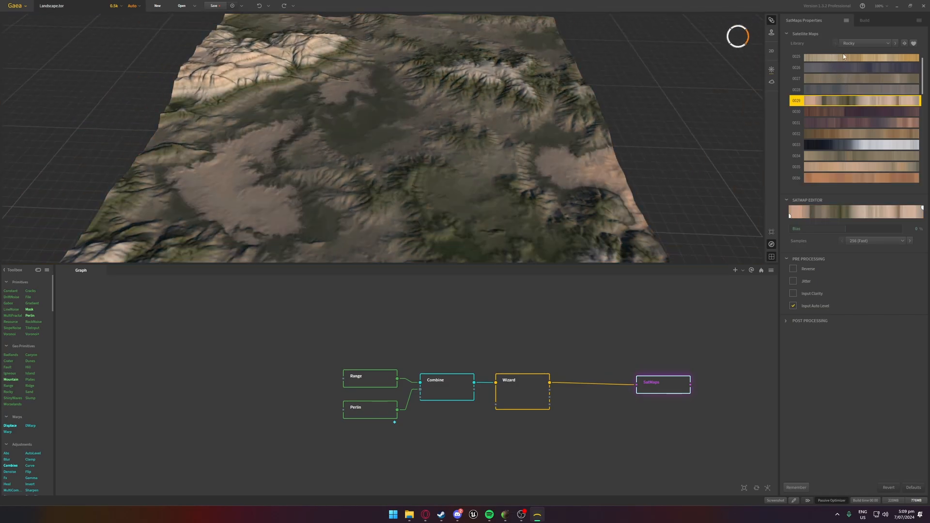
pyautogui.scroll(-15, 855, 111)
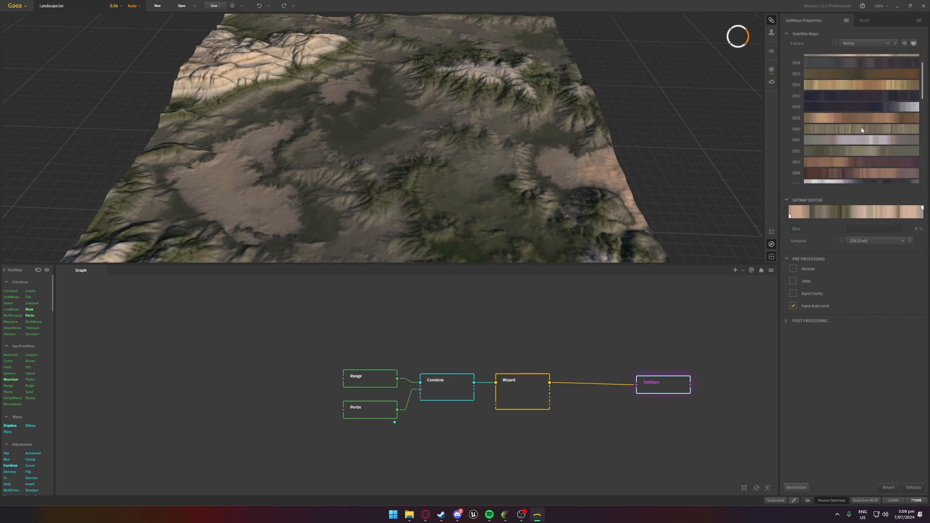
pyautogui.scroll(-20, 859, 128)
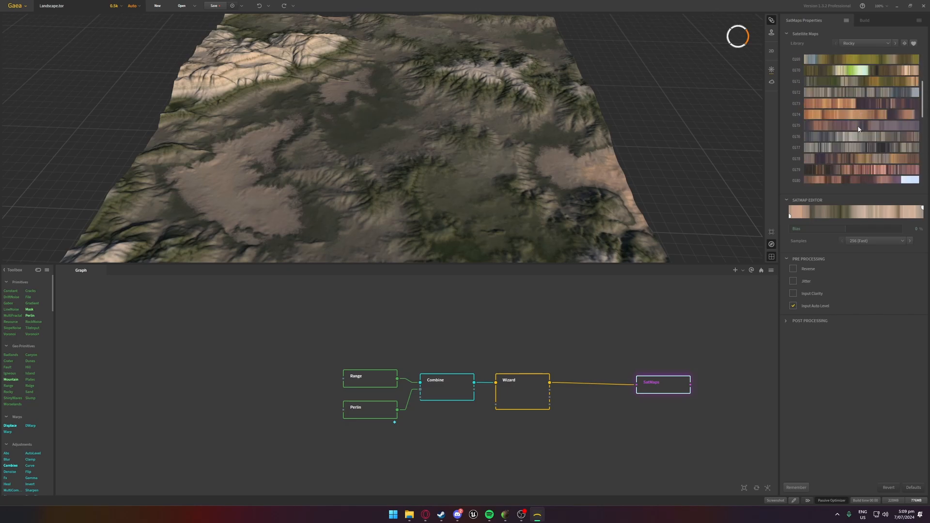
pyautogui.scroll(-20, 851, 117)
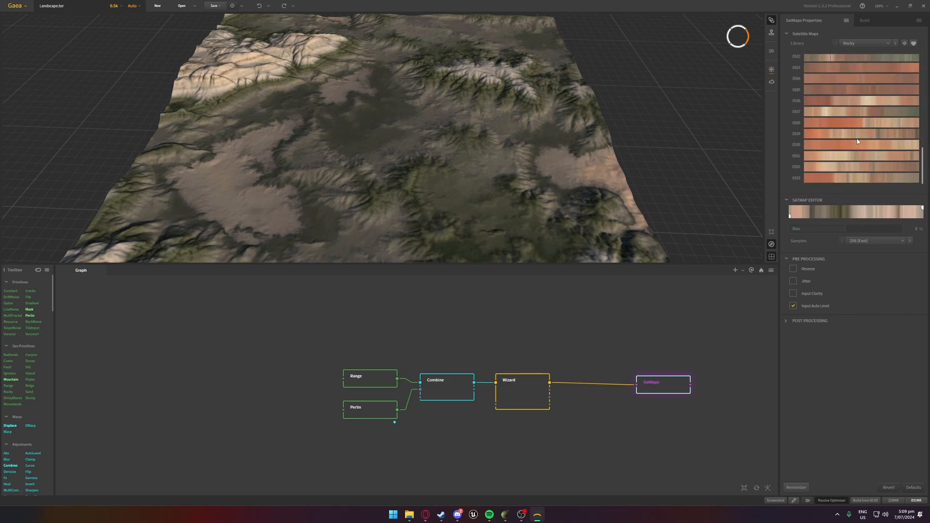
pyautogui.click(857, 176)
pyautogui.click(864, 143)
pyautogui.click(865, 89)
pyautogui.scroll(1, 865, 90)
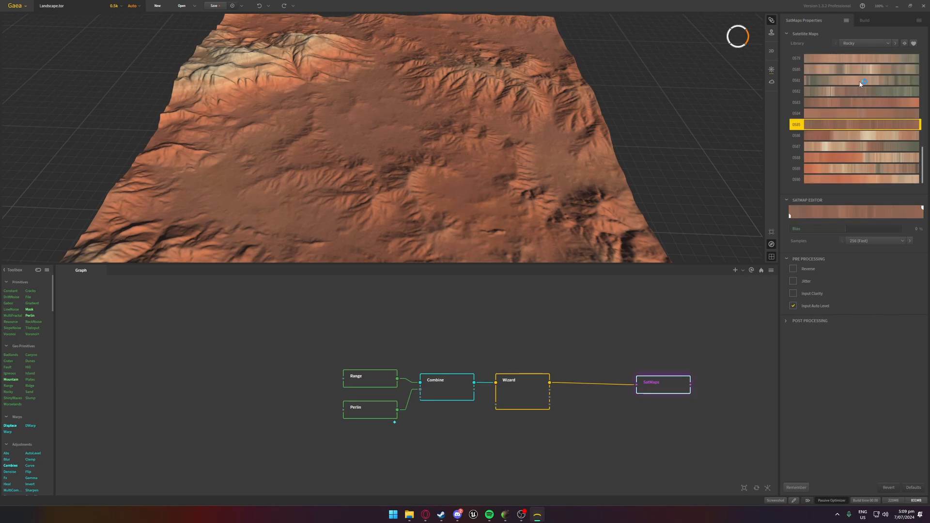
pyautogui.scroll(2, 865, 95)
pyautogui.click(866, 94)
pyautogui.click(865, 73)
# Step: Try a blue-and-brown gradient from the Blue library and a pale yellow one from the Sandy library
pyautogui.click(864, 43)
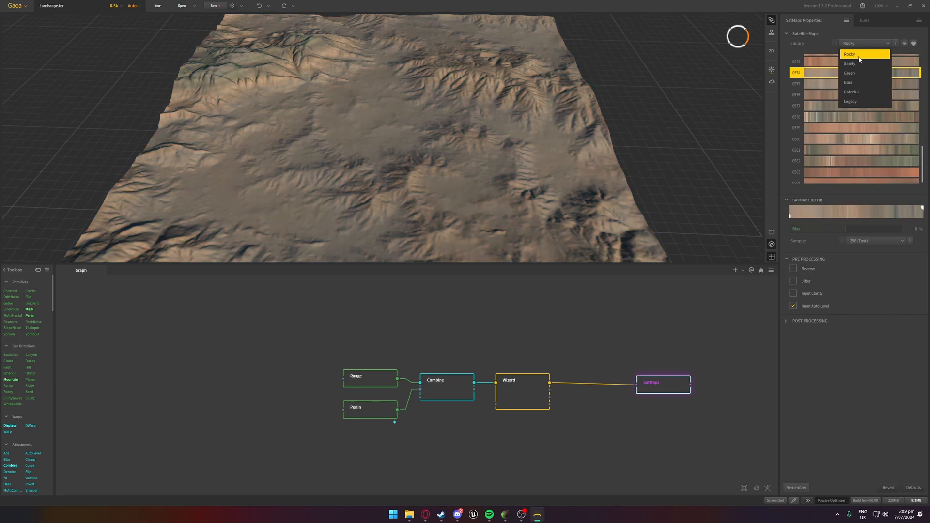
pyautogui.click(864, 83)
pyautogui.click(869, 122)
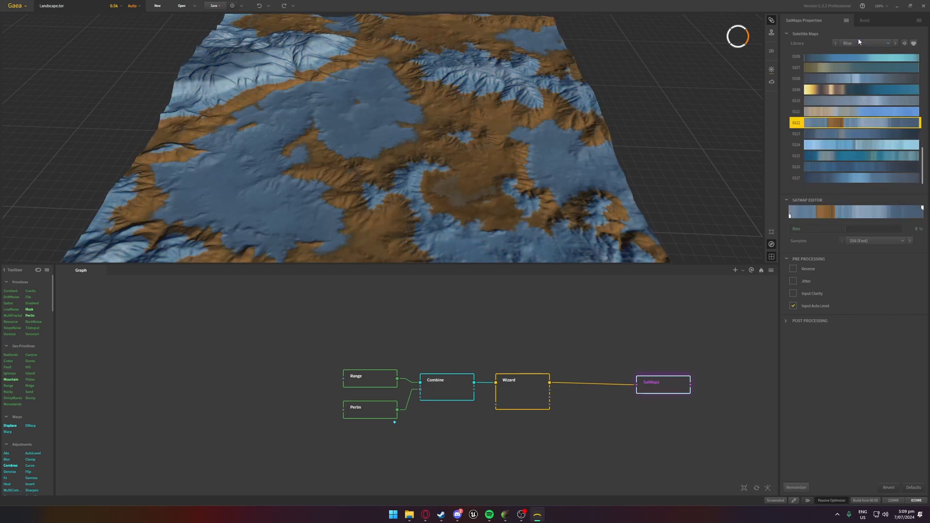
pyautogui.click(860, 44)
pyautogui.click(849, 63)
pyautogui.scroll(-2, 832, 154)
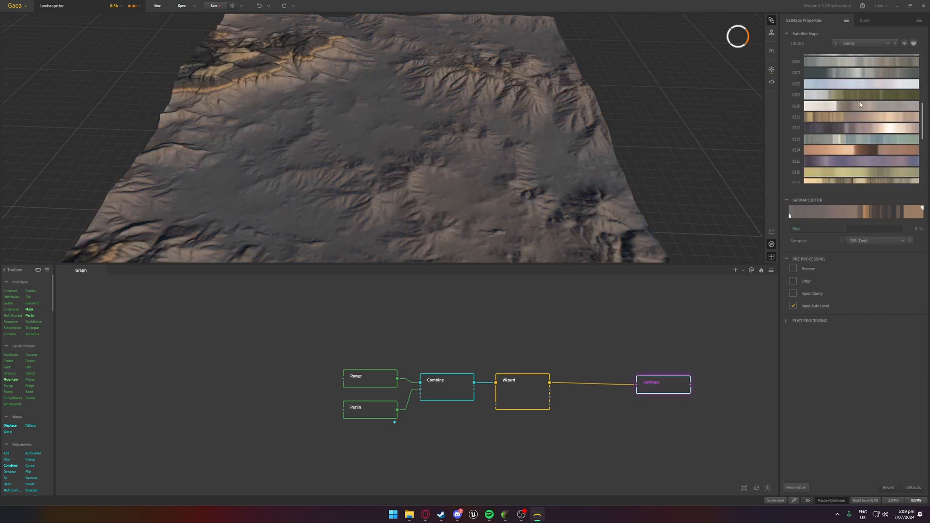
pyautogui.click(831, 154)
# Step: Switch the SatMaps library to Green, compare its gradients and apply the teal-to-brown one
pyautogui.click(864, 43)
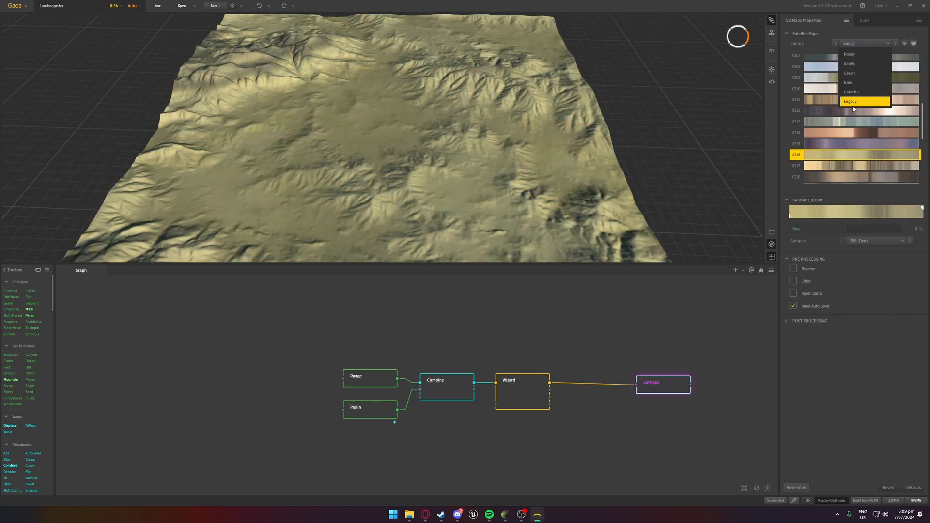
pyautogui.click(852, 72)
pyautogui.scroll(-3, 861, 144)
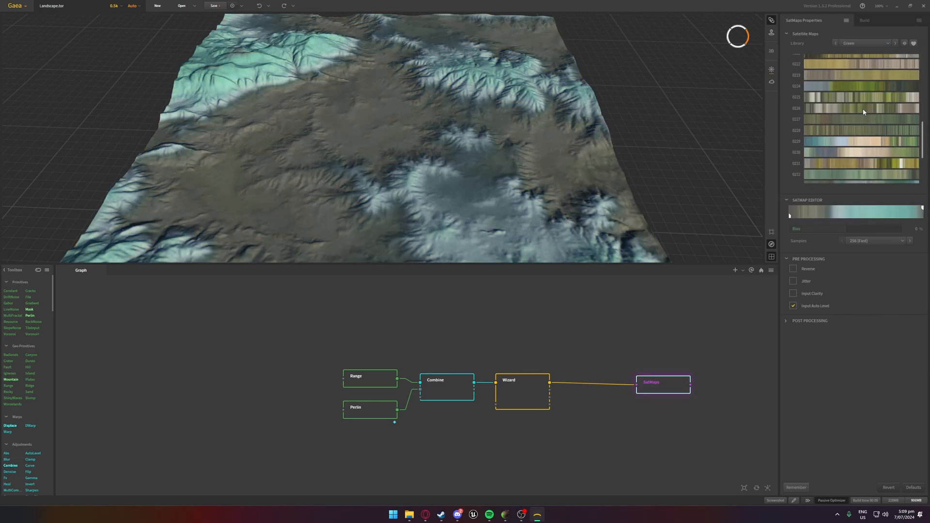
pyautogui.click(861, 153)
pyautogui.scroll(-4, 852, 126)
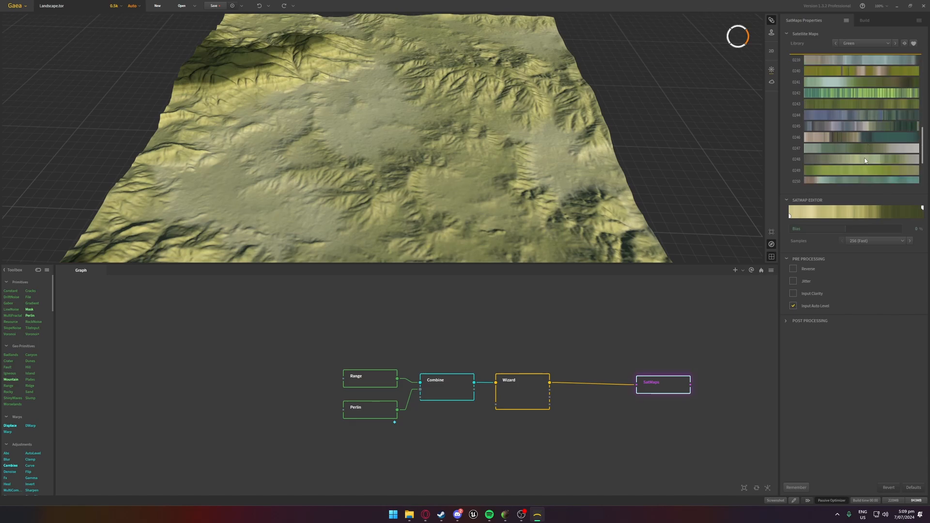
pyautogui.click(846, 92)
pyautogui.click(860, 136)
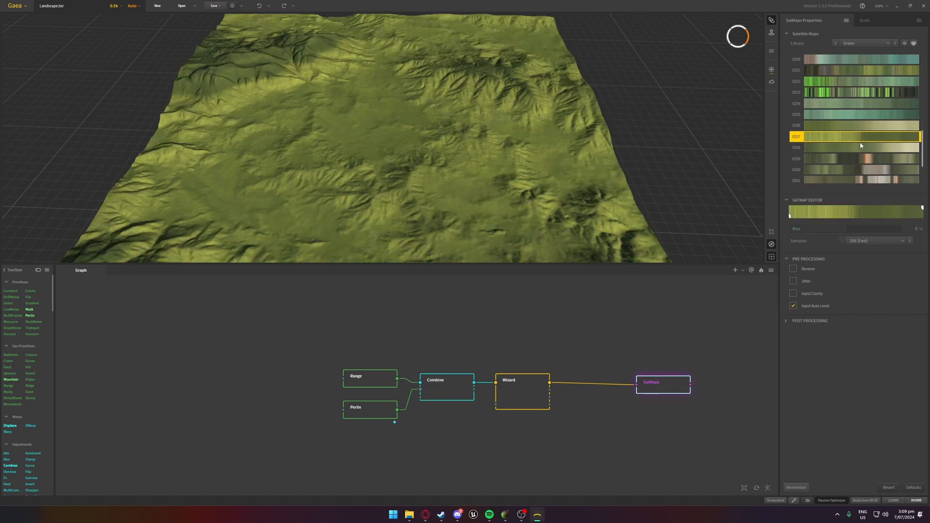
pyautogui.scroll(-1, 860, 147)
pyautogui.scroll(-1, 859, 147)
pyautogui.click(861, 144)
pyautogui.click(861, 161)
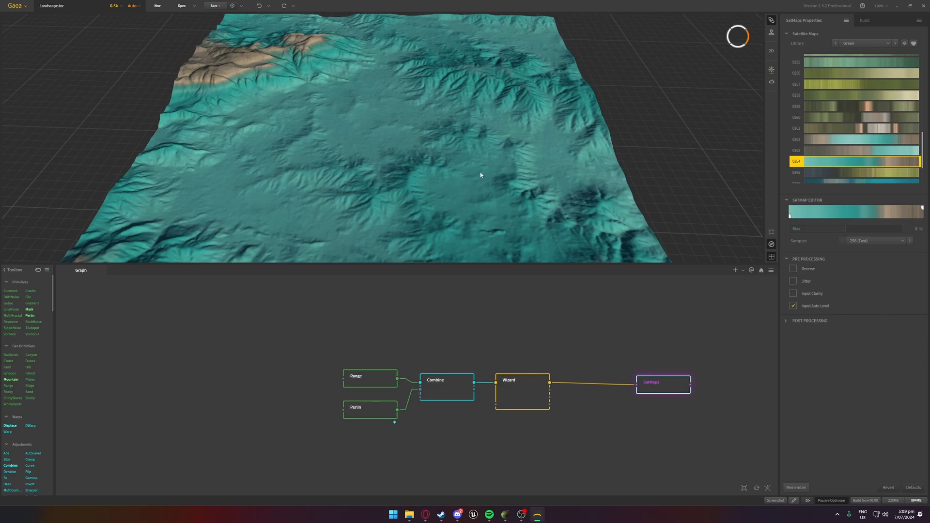
pyautogui.click(462, 331)
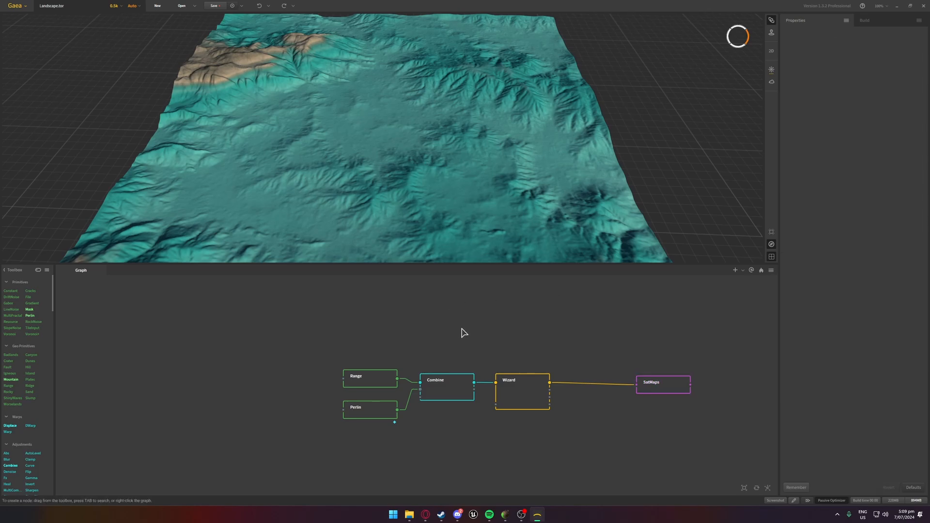
# Step: Find Gaea 2.0 in the system search and launch it
pyautogui.press('super')
pyautogui.write('gea')
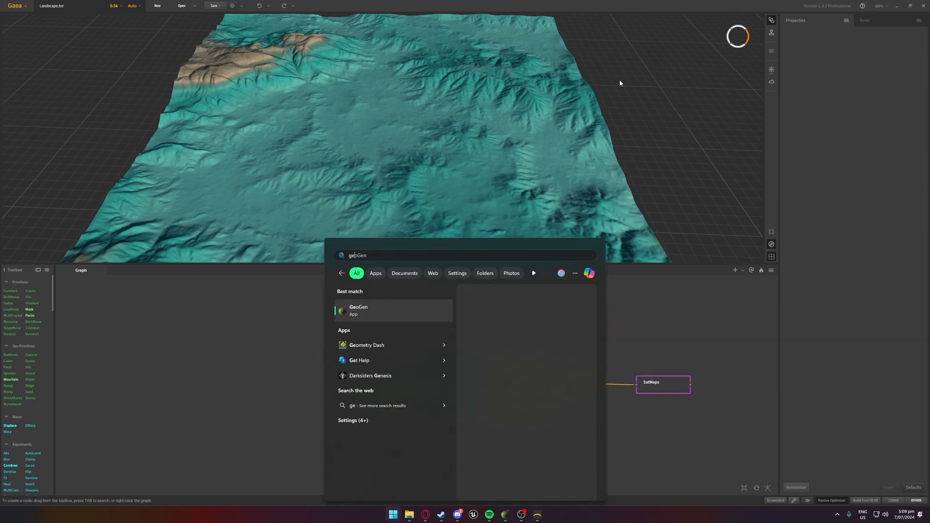
pyautogui.press('BackSpace')
pyautogui.press('BackSpace')
pyautogui.press('BackSpace')
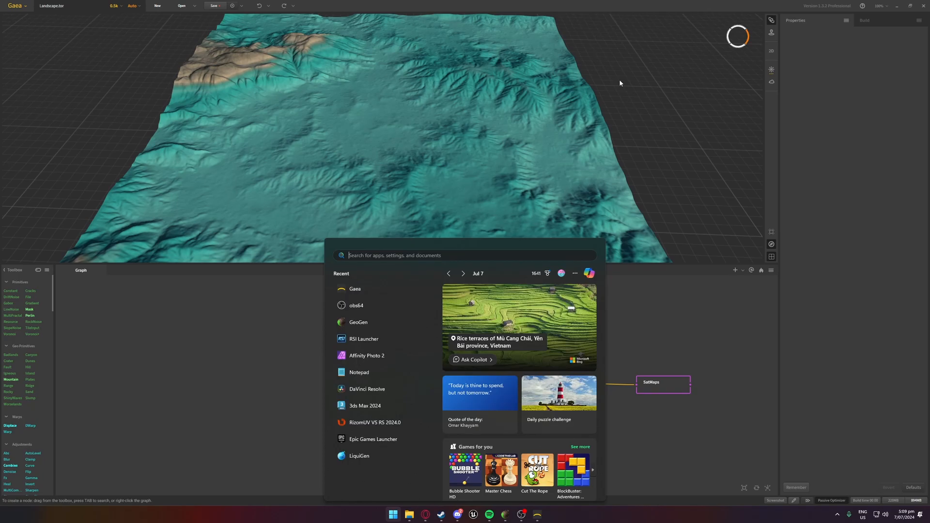
pyautogui.write('gae')
pyautogui.press('Escape')
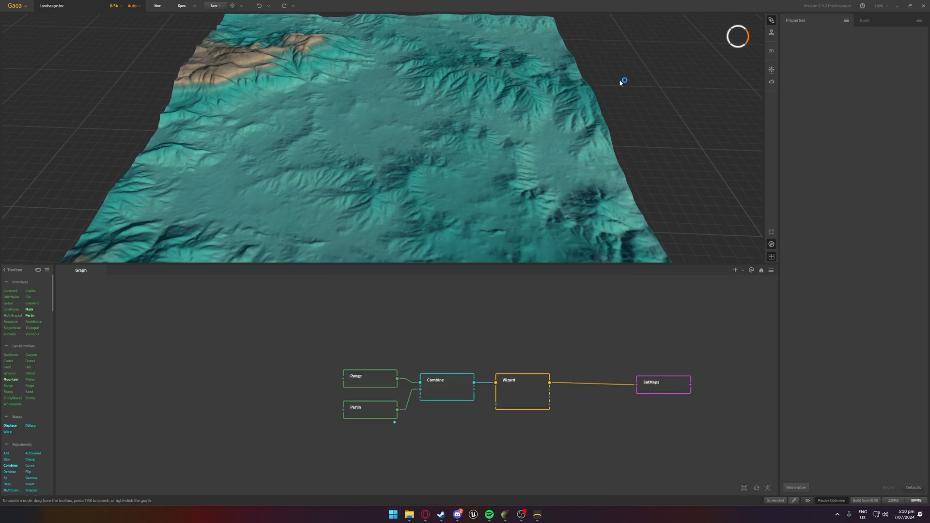
# Step: Close the older Gaea window with the landscape and open the recent Mountain Playground project in Gaea 2.0
pyautogui.click(923, 6)
pyautogui.click(454, 265)
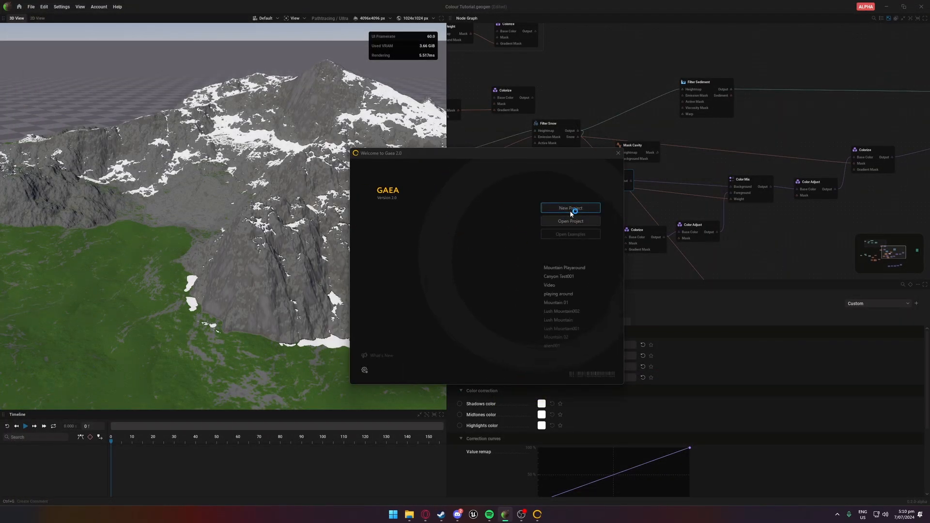
pyautogui.click(566, 268)
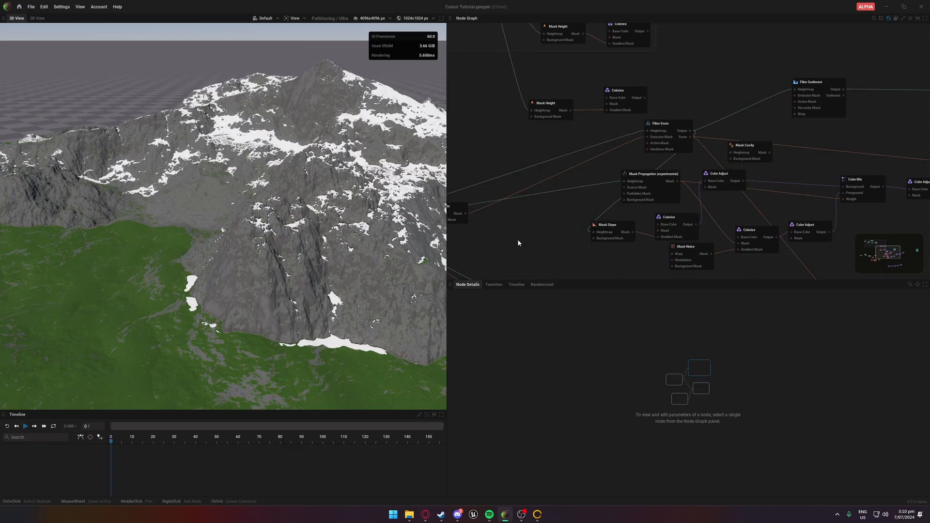
# Step: Examine the mountain node graph in GeoGen and the settings of the last Color Adjust and Colorize nodes before the Renderer
pyautogui.scroll(-3, 518, 239)
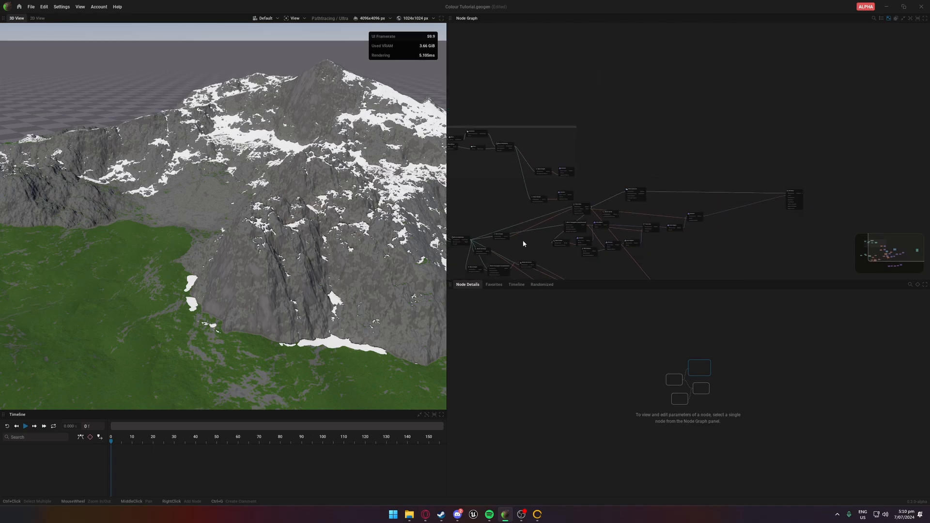
pyautogui.moveTo(483, 194); pyautogui.dragTo(522, 197, button='middle')
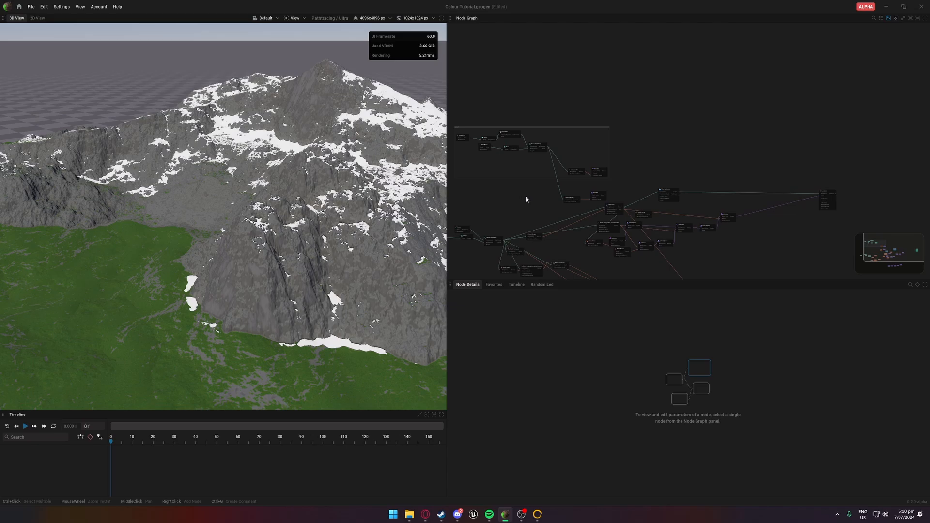
pyautogui.scroll(3, 700, 208)
pyautogui.click(696, 204)
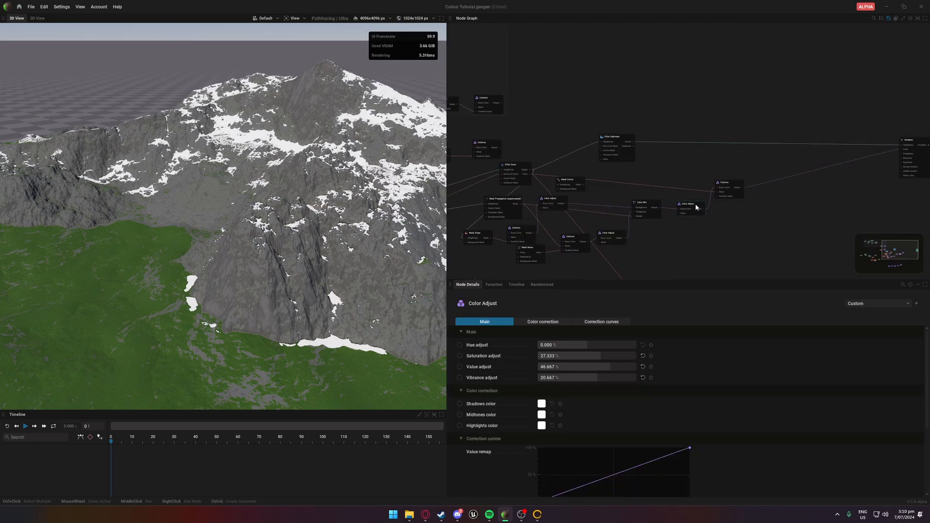
pyautogui.click(732, 184)
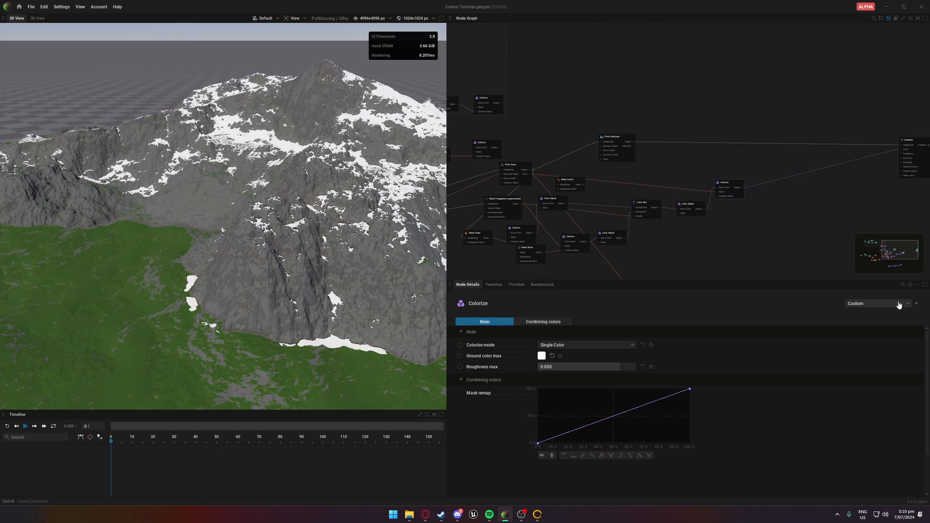
pyautogui.moveTo(487, 97); pyautogui.dragTo(508, 79, button='middle')
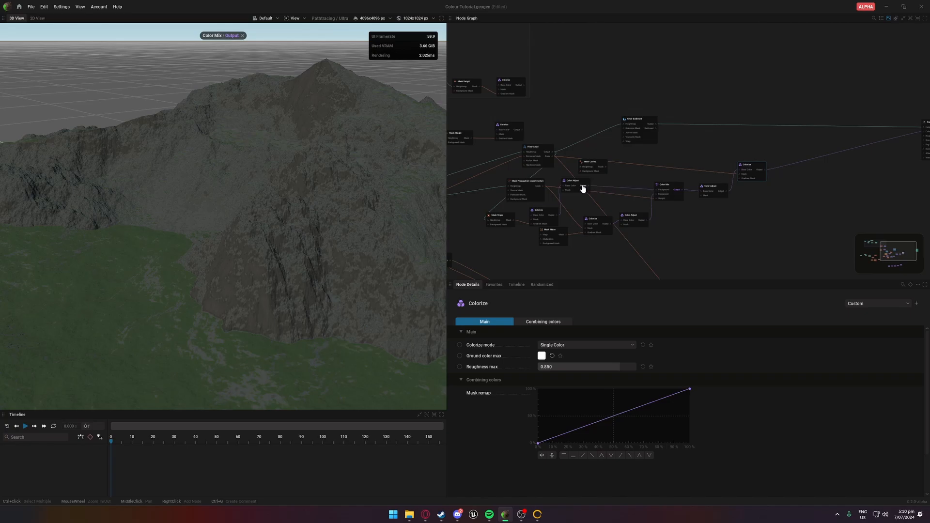
# Step: Preview the outputs of the Color Adjust, Colorize, Mask Slope and Mask Propagation nodes one after another
pyautogui.click(583, 187)
pyautogui.moveTo(594, 182); pyautogui.dragTo(622, 169, button='middle')
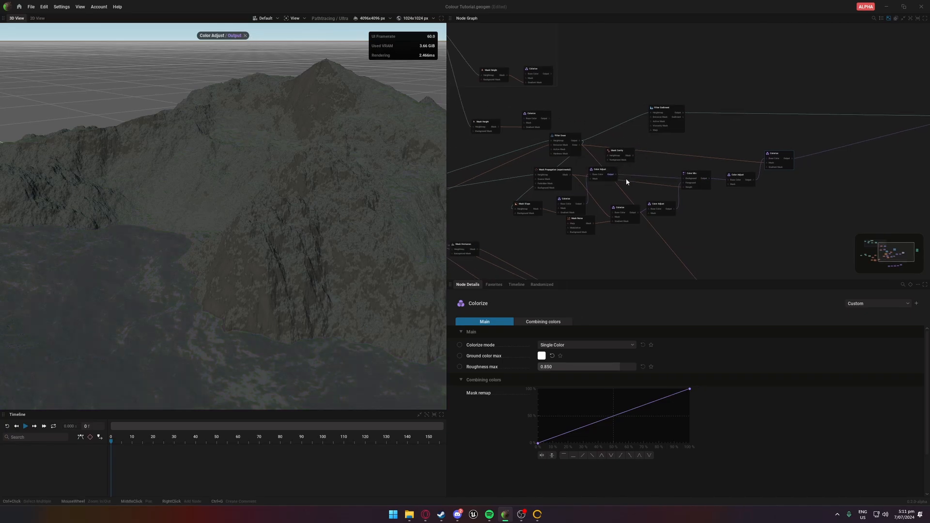
pyautogui.click(580, 205)
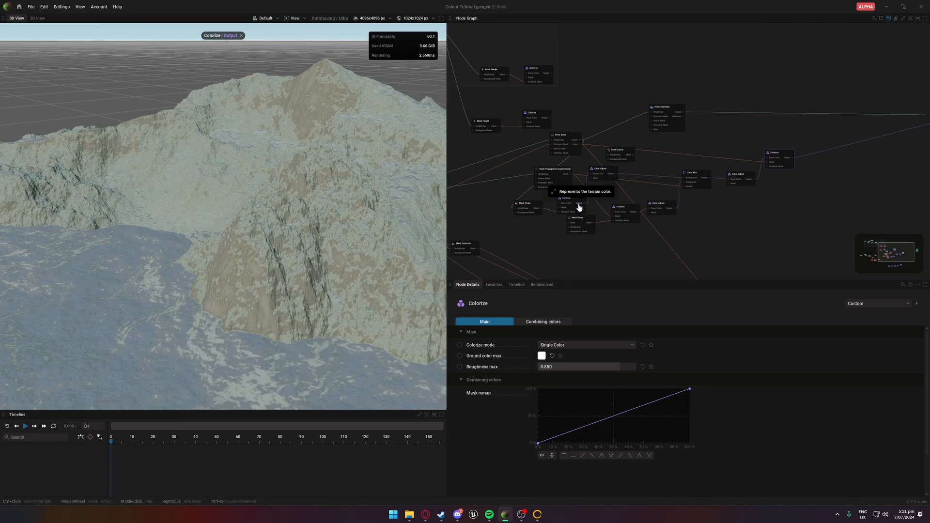
pyautogui.click(535, 209)
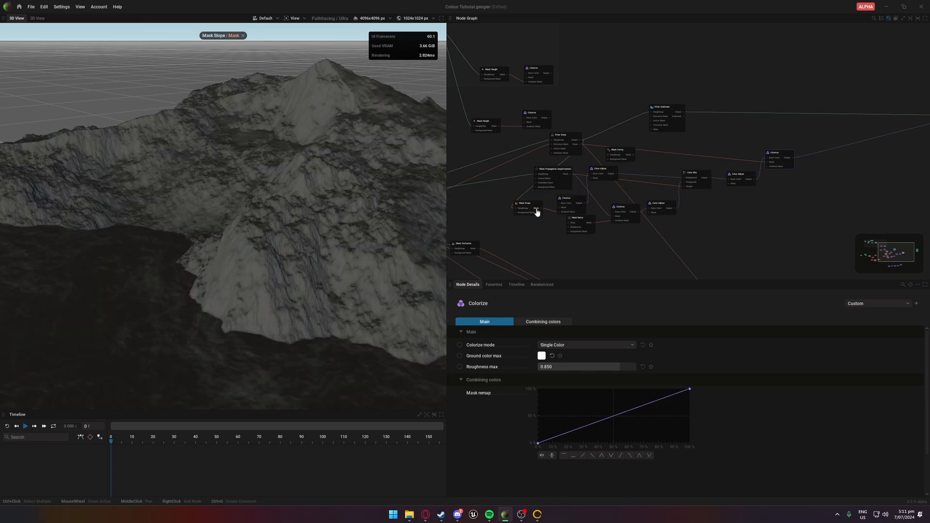
pyautogui.click(566, 174)
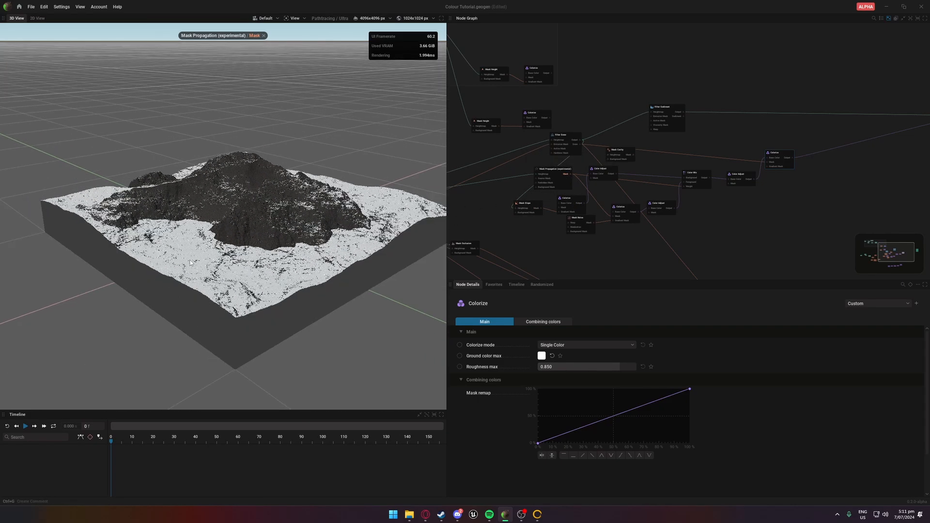
# Step: Examine the Mask Propagation mask and its available export nodes up close, and close the preview to show the coloured mountain
pyautogui.moveTo(145, 262); pyautogui.dragTo(251, 198, button='middle')
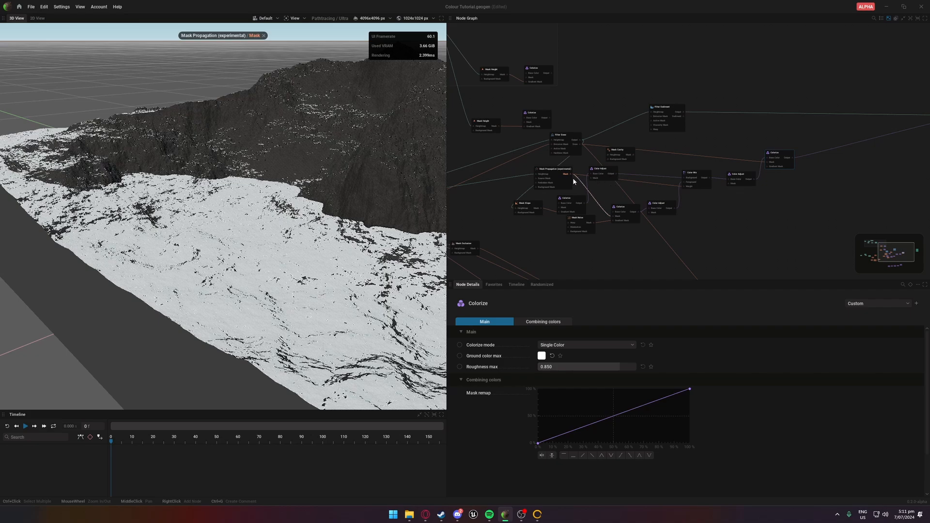
pyautogui.rightClick(613, 247)
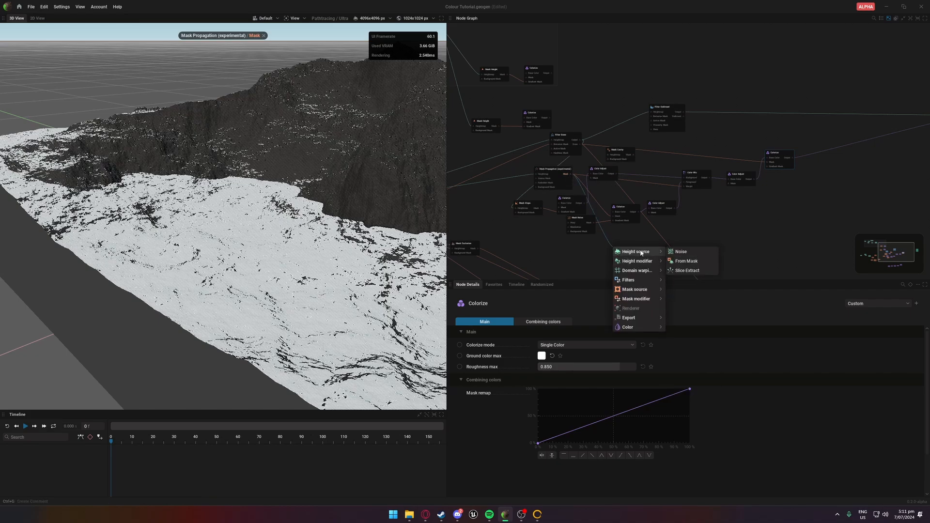
pyautogui.moveTo(633, 329)
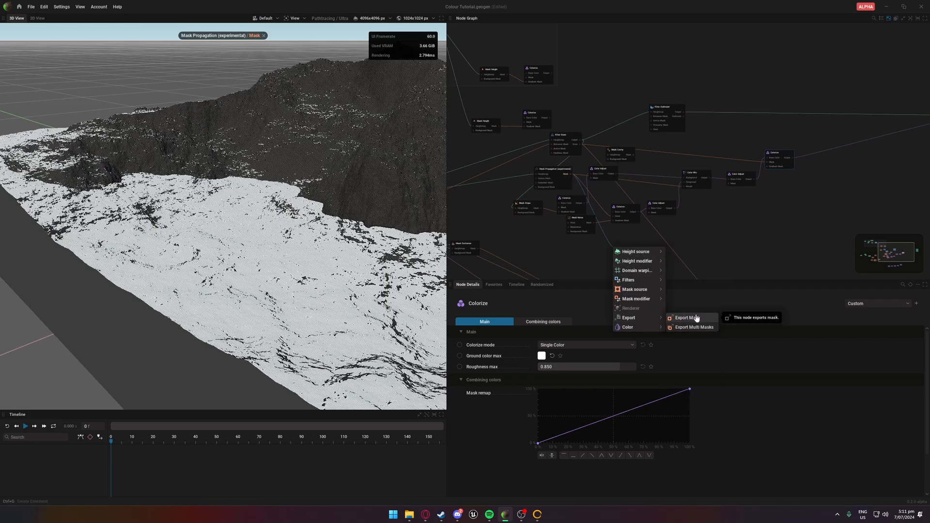
pyautogui.click(564, 269)
pyautogui.moveTo(252, 232); pyautogui.dragTo(219, 262)
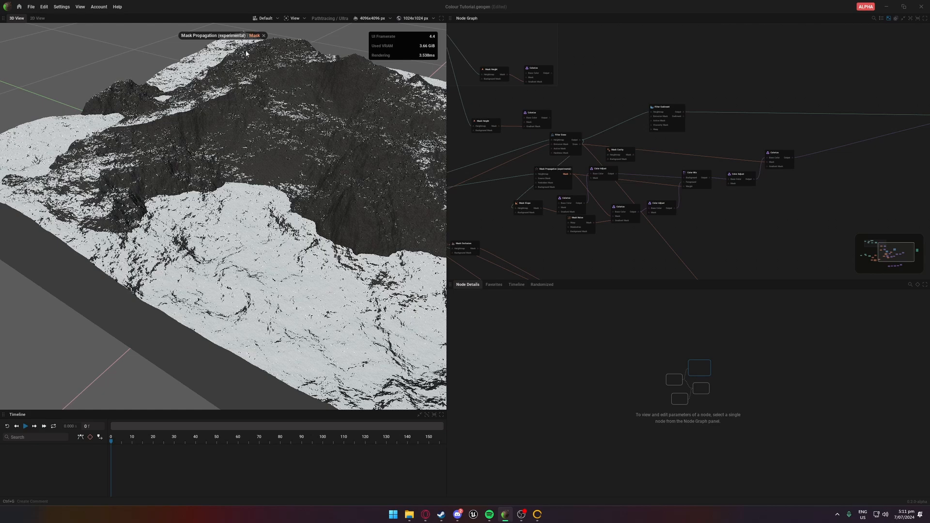
pyautogui.click(264, 35)
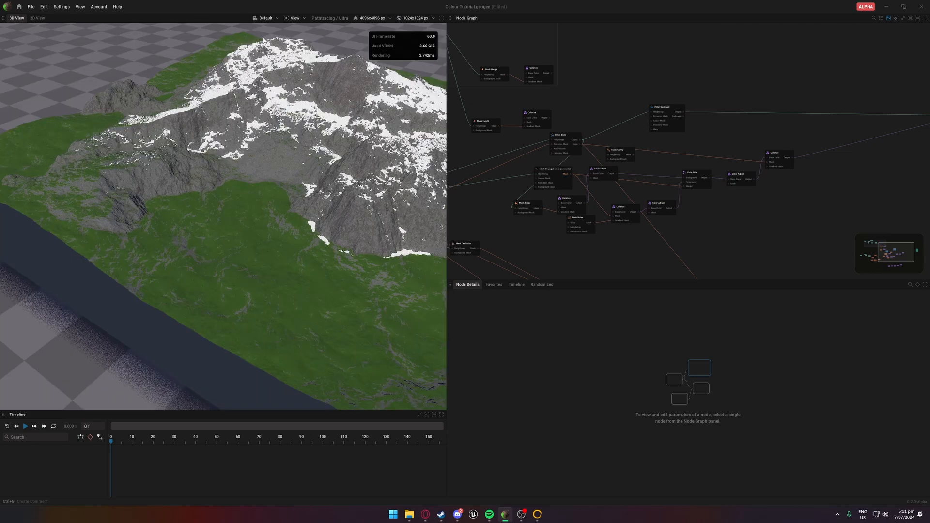
pyautogui.scroll(5, 295, 256)
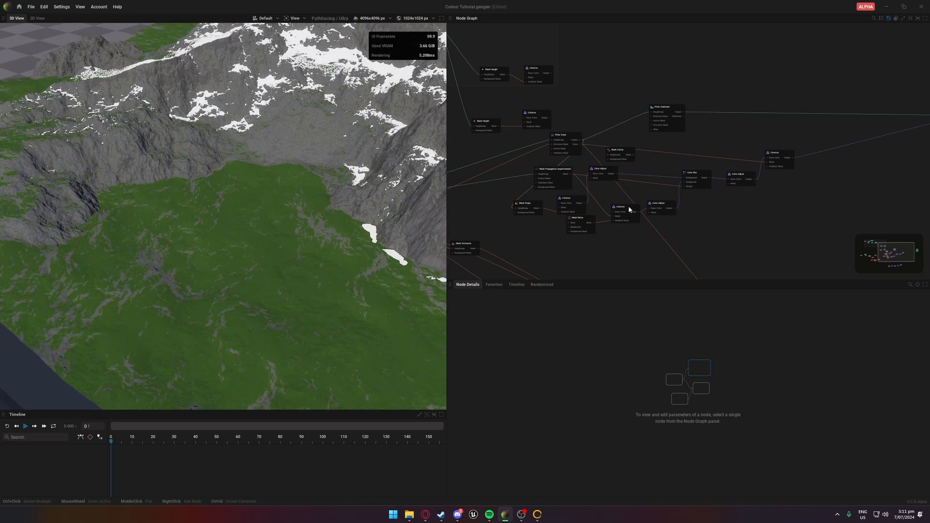
# Step: Connect the dune group's Colorize output and terrain output to the Renderer's color and heightmap inputs, and inspect the rendered sand dunes
pyautogui.scroll(-4, 633, 206)
pyautogui.moveTo(670, 106); pyautogui.dragTo(553, 148, button='middle')
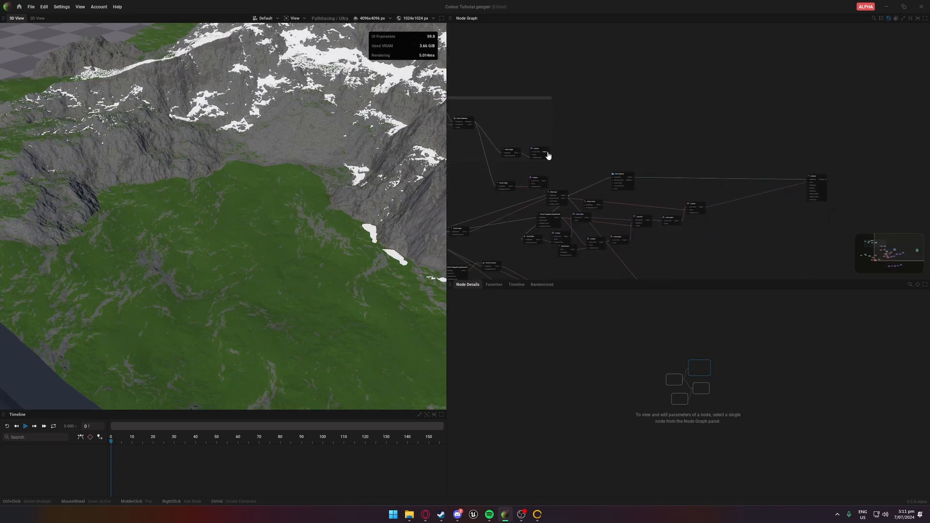
pyautogui.moveTo(545, 153); pyautogui.dragTo(813, 188)
pyautogui.moveTo(472, 125); pyautogui.dragTo(809, 180)
pyautogui.scroll(3, 333, 182)
pyautogui.moveTo(333, 182); pyautogui.dragTo(181, 53)
pyautogui.scroll(-2, 181, 53)
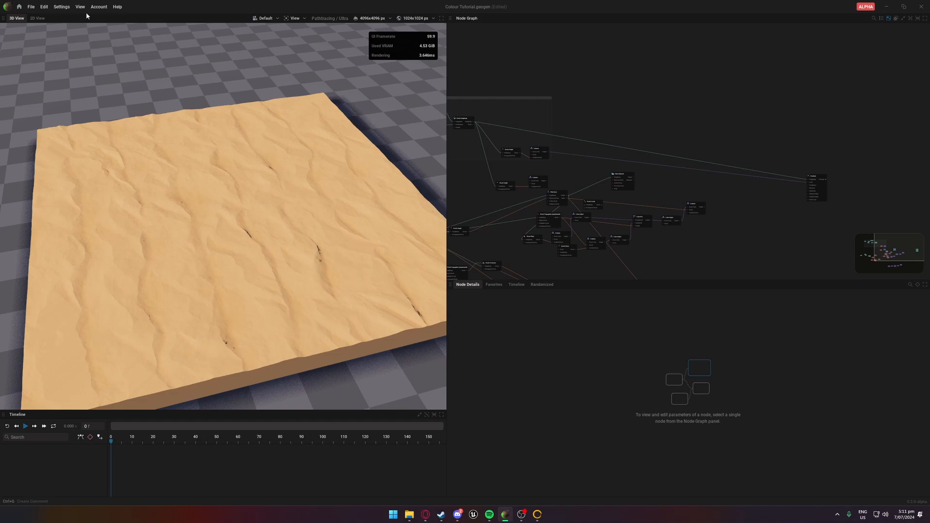
pyautogui.scroll(-4, 266, 129)
pyautogui.scroll(4, 264, 132)
pyautogui.moveTo(359, 169); pyautogui.dragTo(313, 152)
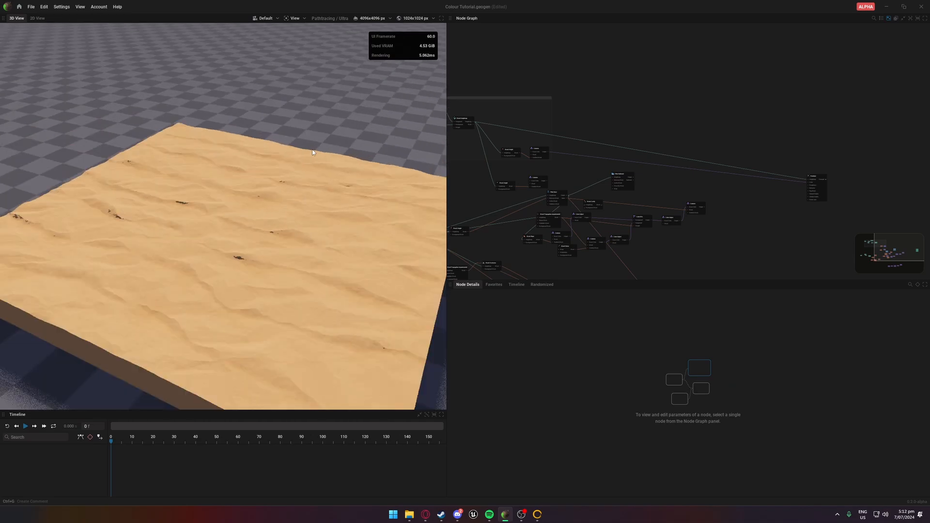